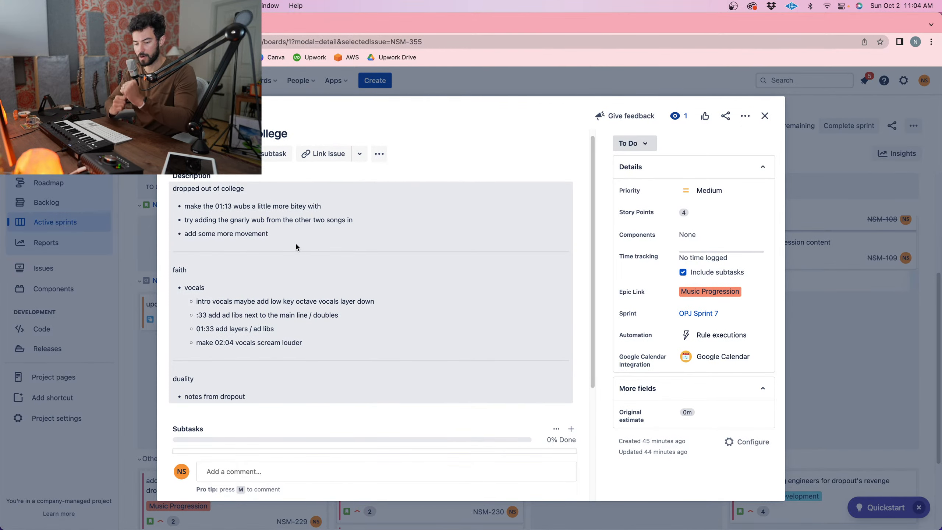
scroll(318, 279, down, 5)
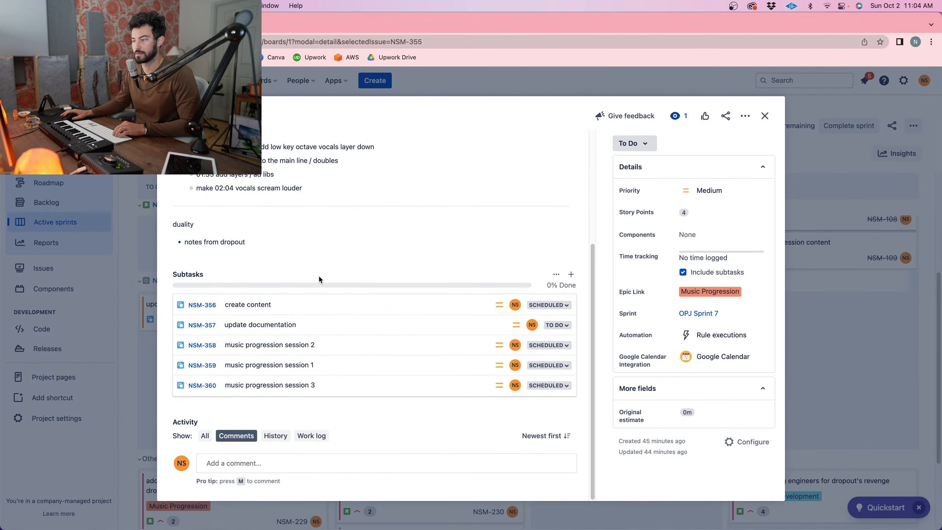
scroll(362, 251, up, 2)
key(super+space)
text(timer)
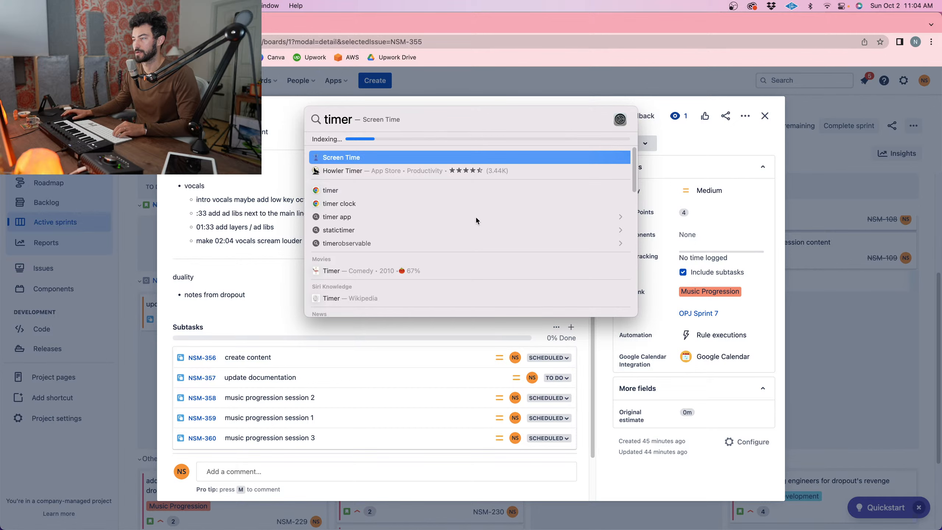
click(450, 216)
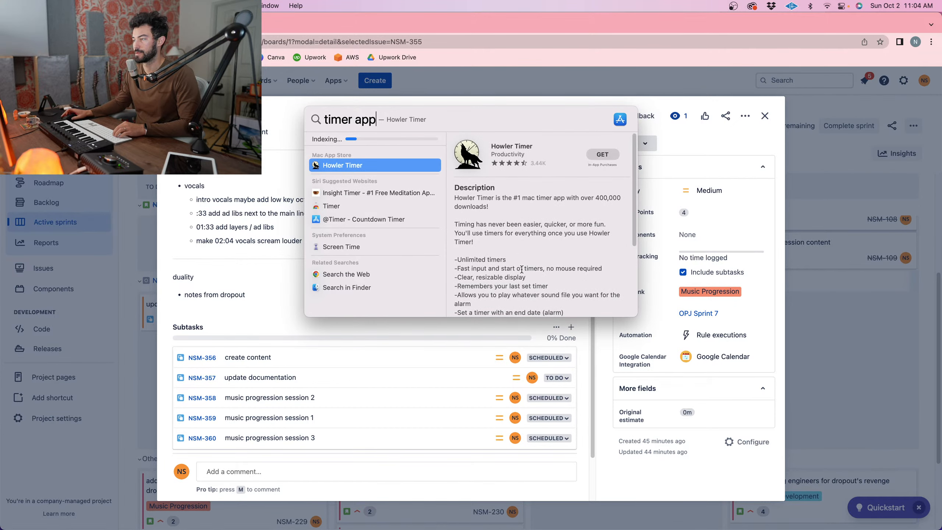
scroll(521, 269, down, 3)
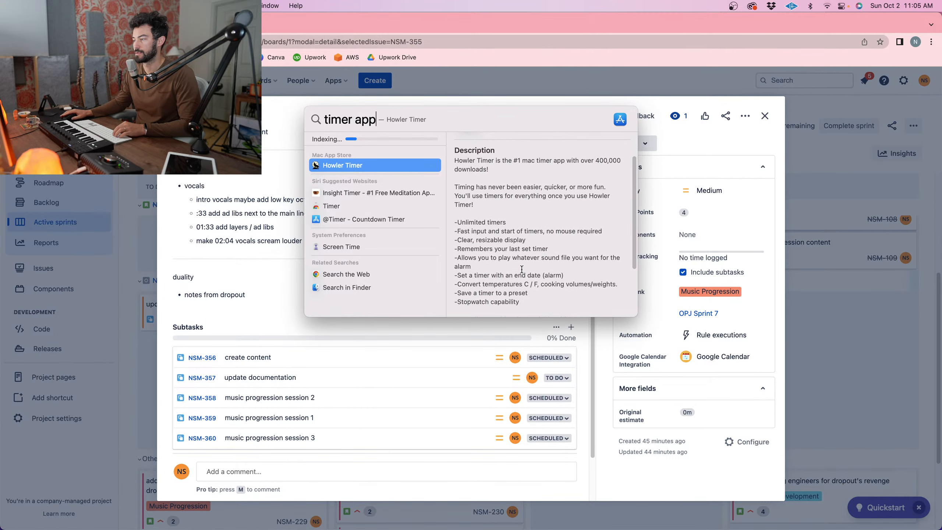
scroll(521, 269, up, 3)
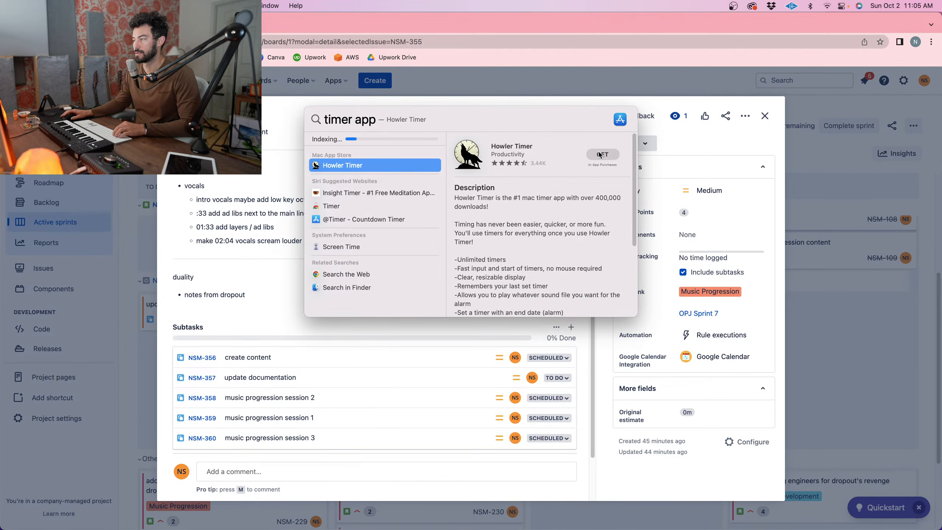
key(Escape)
key(Escape)
- Start the 25-minute session in the Flow timer app and close its window
key(super+space)
text(f)
key(Return)
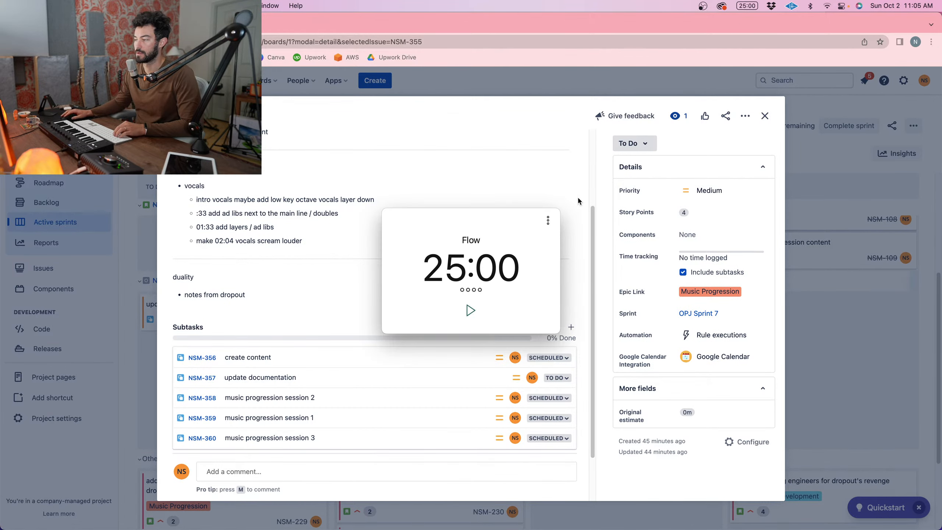
drag(456, 221, 684, 117)
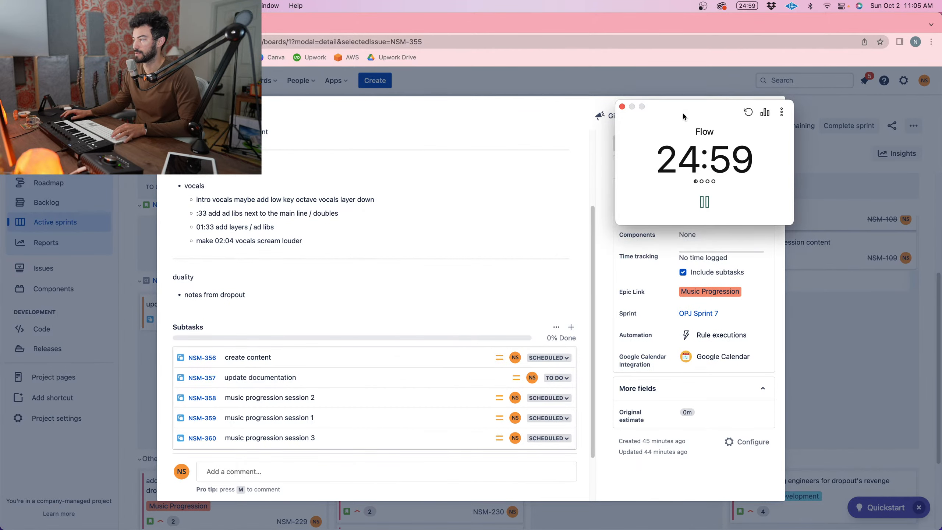
click(621, 107)
- Narrow the Jira browser window holding the issue notes and resize the Ableton Live window so both fit side by side
scroll(334, 248, up, 3)
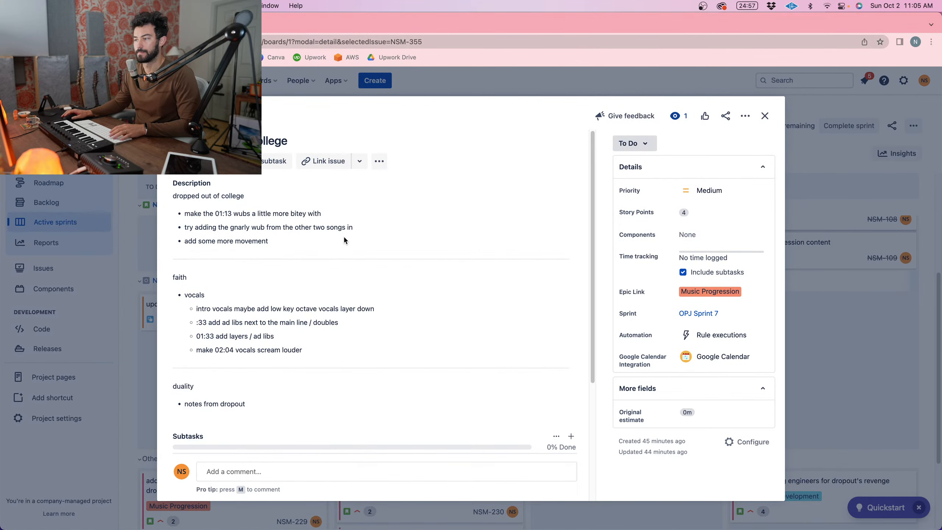
scroll(301, 304, down, 5)
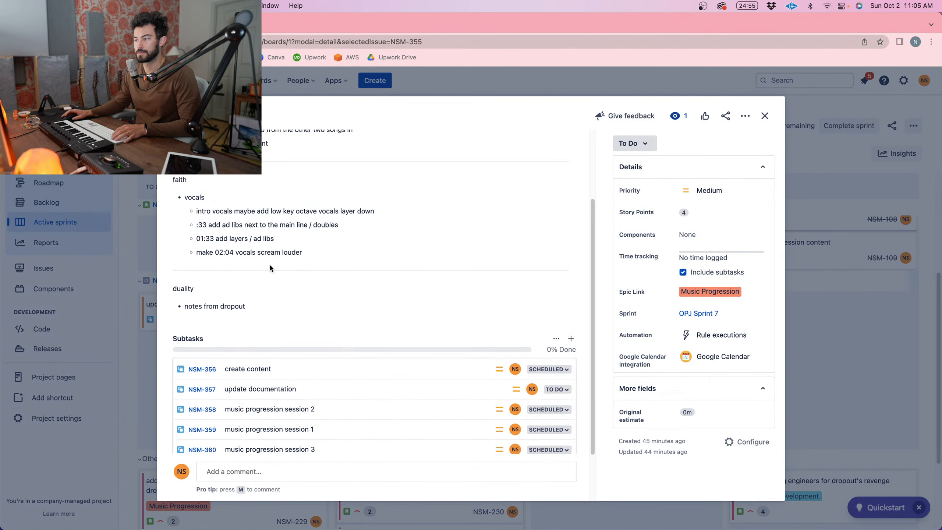
scroll(269, 263, up, 3)
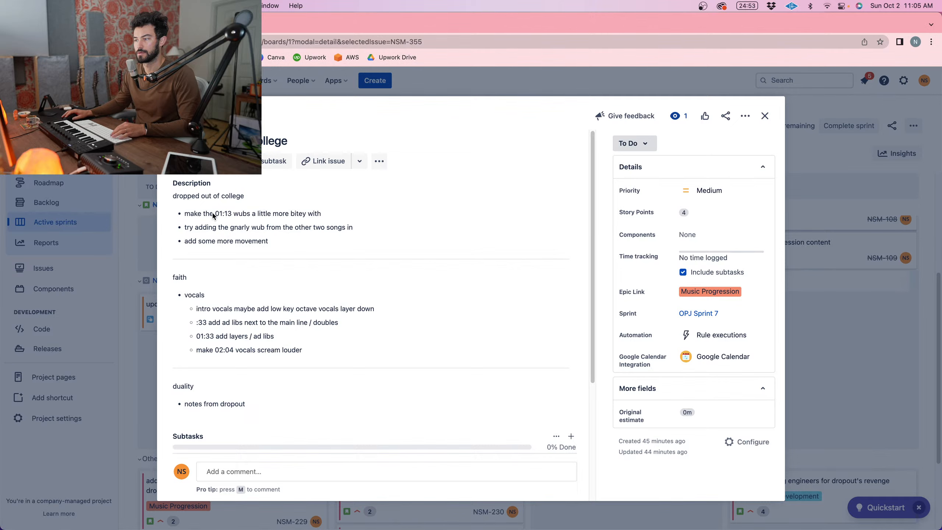
key(super+Tab)
key(super+Tab)
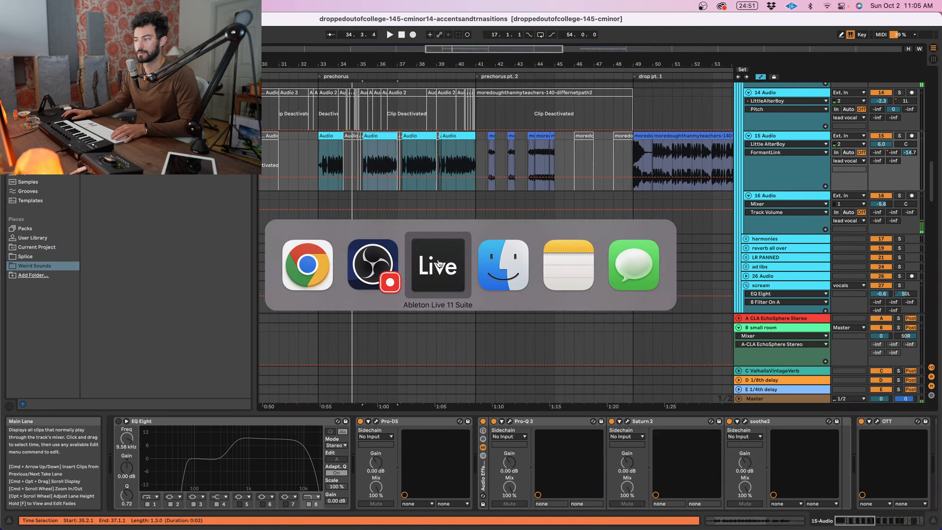
key(super+Tab)
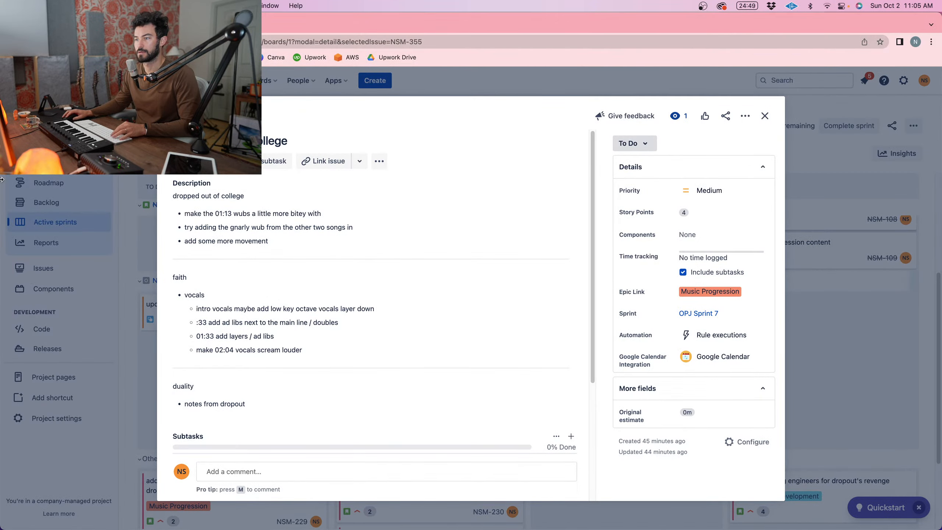
drag(2, 179, 832, 193)
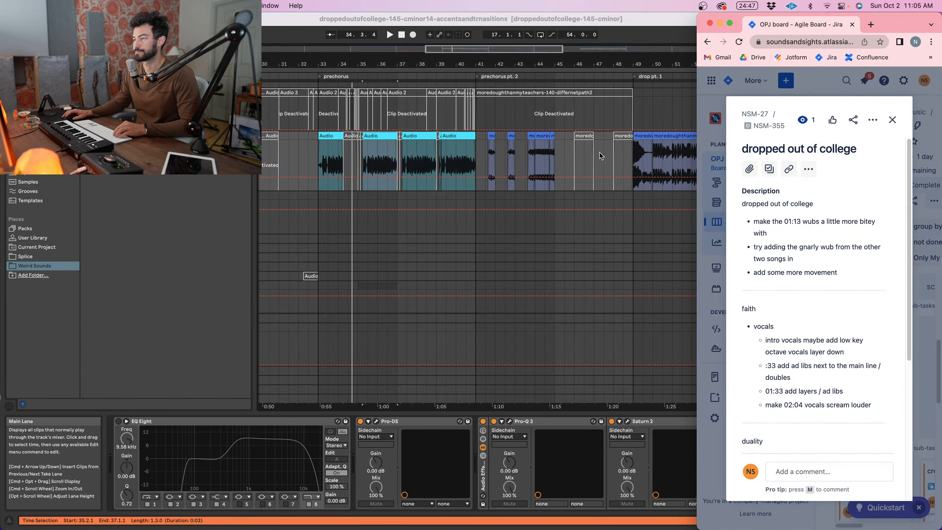
click(608, 118)
drag(939, 121, 695, 183)
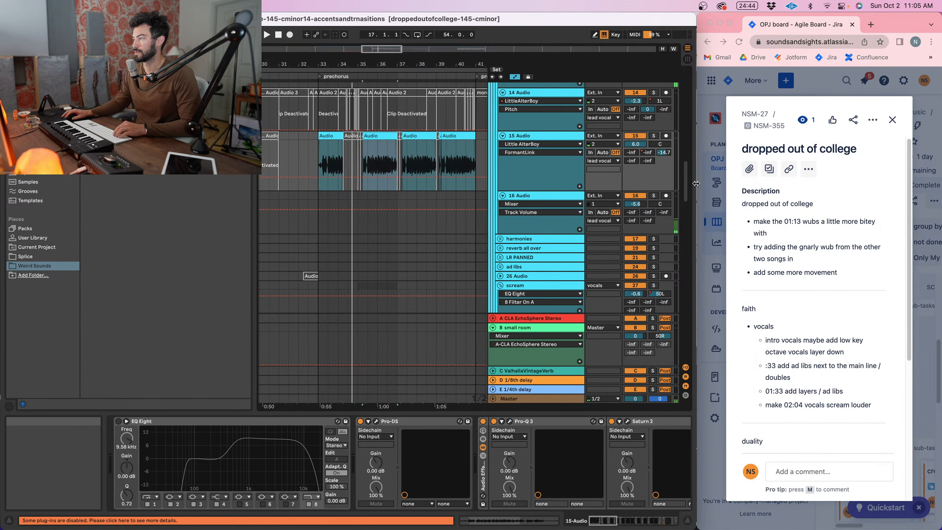
- Play back the prechorus vocals and restart playback on the 15 Audio track from bar 36
click(327, 109)
key(space)
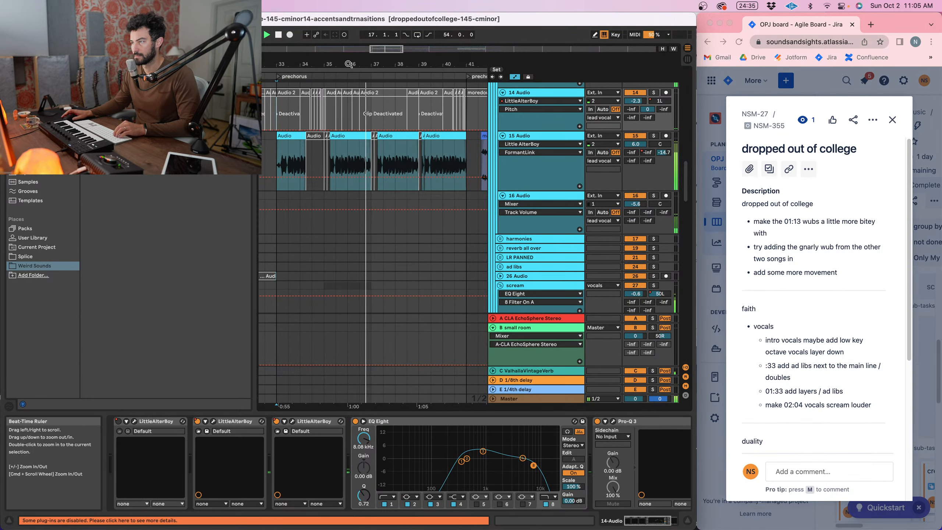
click(356, 162)
key(space)
key(space)
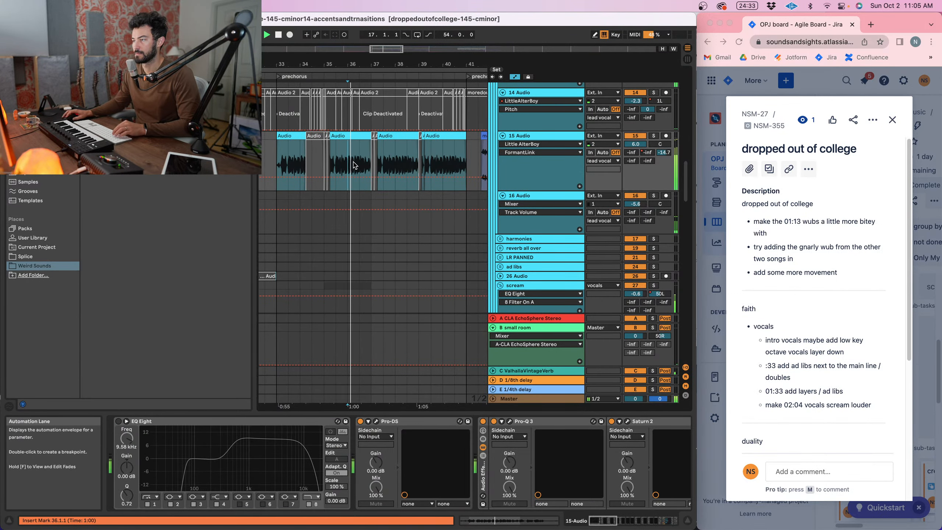
scroll(361, 156, up, 3)
key(space)
key(space)
- Separate the 15 Audio section from 36.2.1 to 37.1.1 into its own clip, toggling its deactivation to compare playback
drag(349, 151, 368, 151)
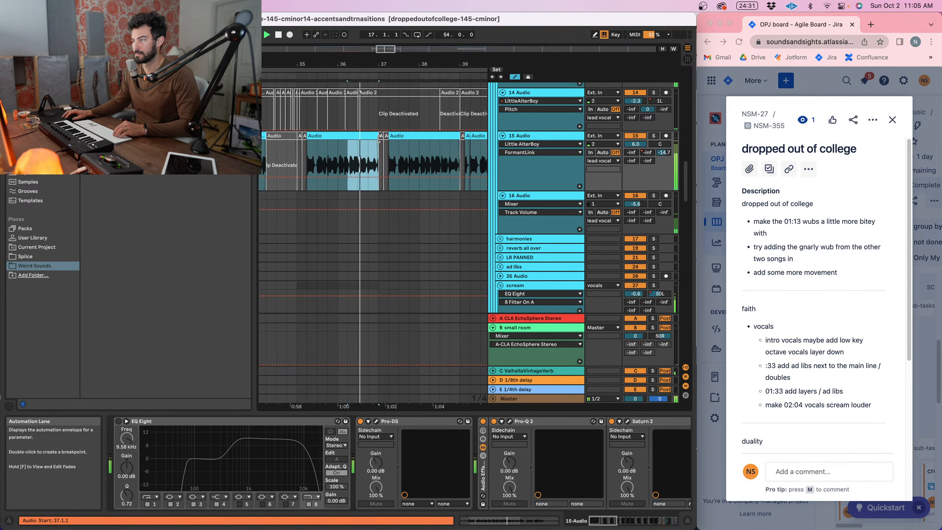
key(0)
drag(358, 65, 358, 74)
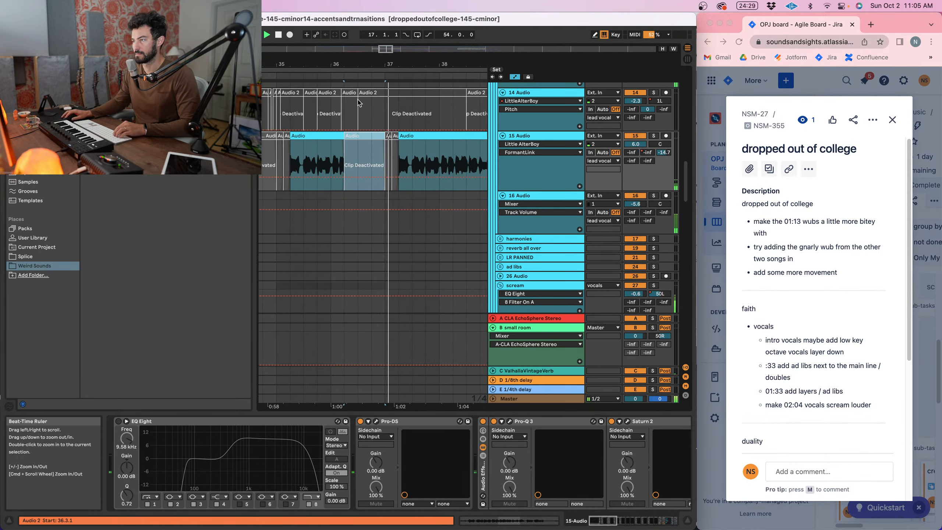
key(space)
key(space)
click(353, 140)
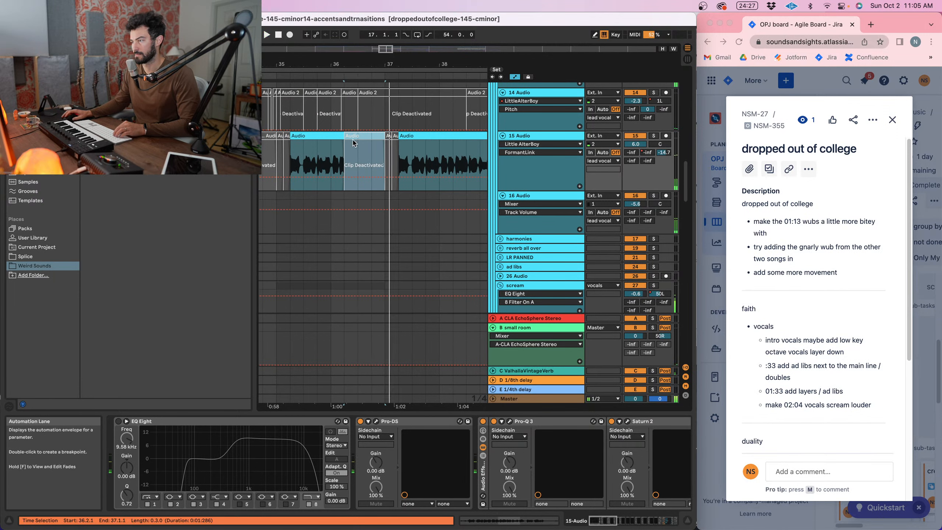
scroll(355, 144, up, 2)
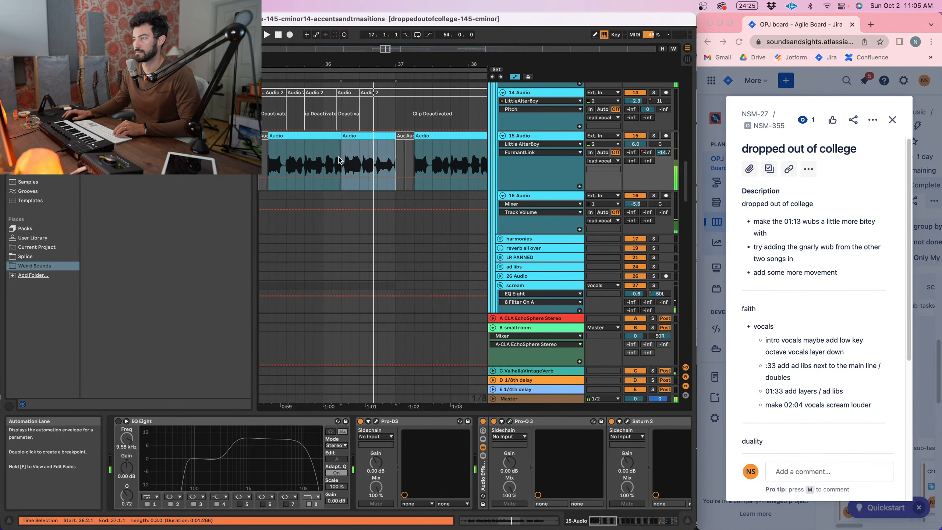
- Split the separated 15 Audio clip at 36.3.1 and 36.4.1 and play back the three pieces
drag(341, 150, 349, 151)
click(359, 156)
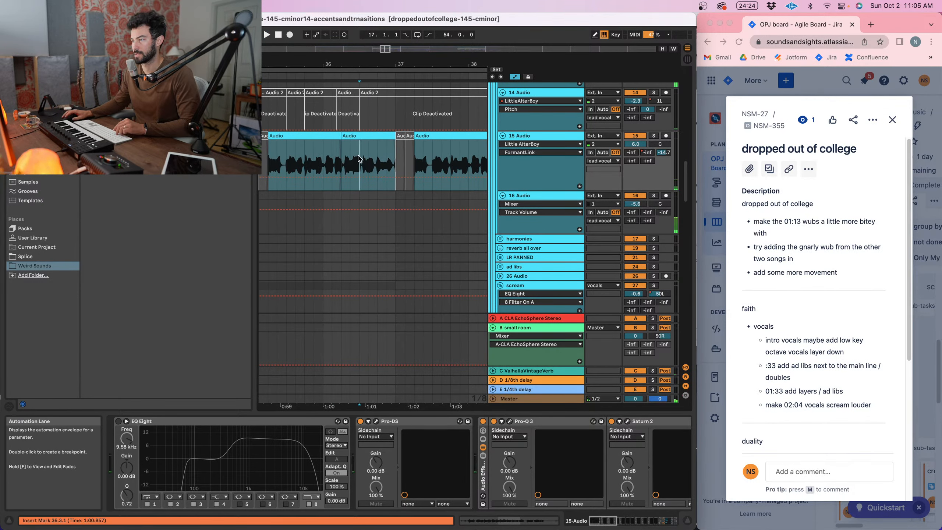
key(super+e)
key(space)
click(376, 156)
key(super+e)
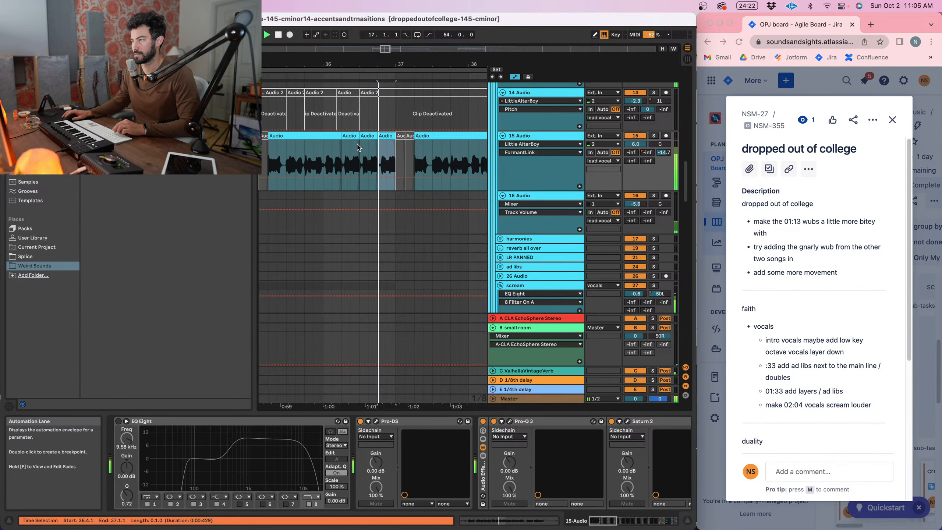
shift+click(350, 136)
drag(378, 62, 354, 53)
key(space)
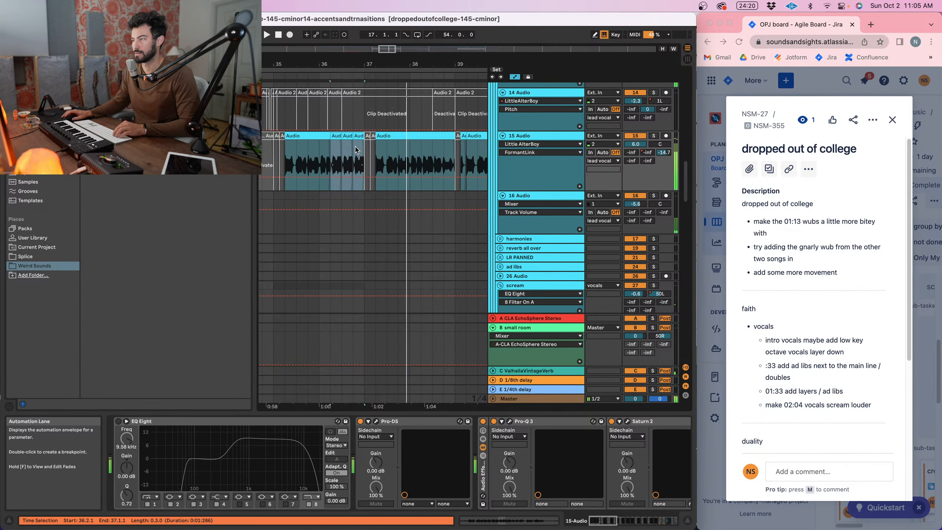
- Set the pitch of the middle short clip at 36.3.1 to -12 semitones and play it back
click(345, 134)
key(space)
double_click(345, 134)
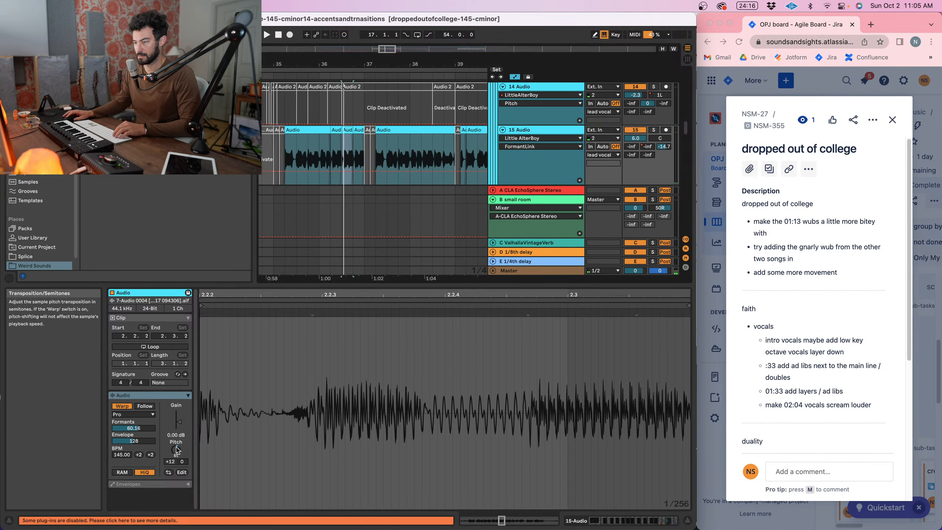
drag(176, 449, 176, 486)
key(space)
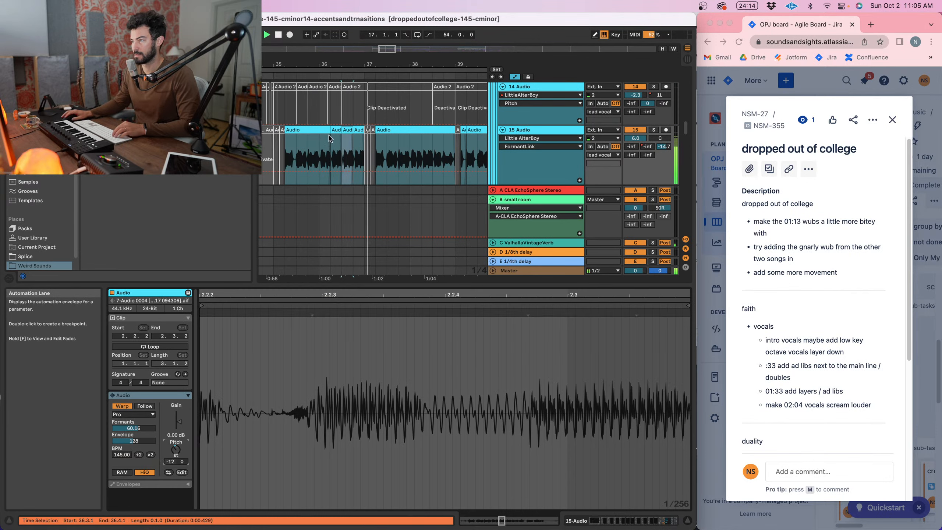
click(335, 130)
- Try to delete the second half of the third short clip, from 36.4.3 to 37.1.1
drag(356, 64, 357, 97)
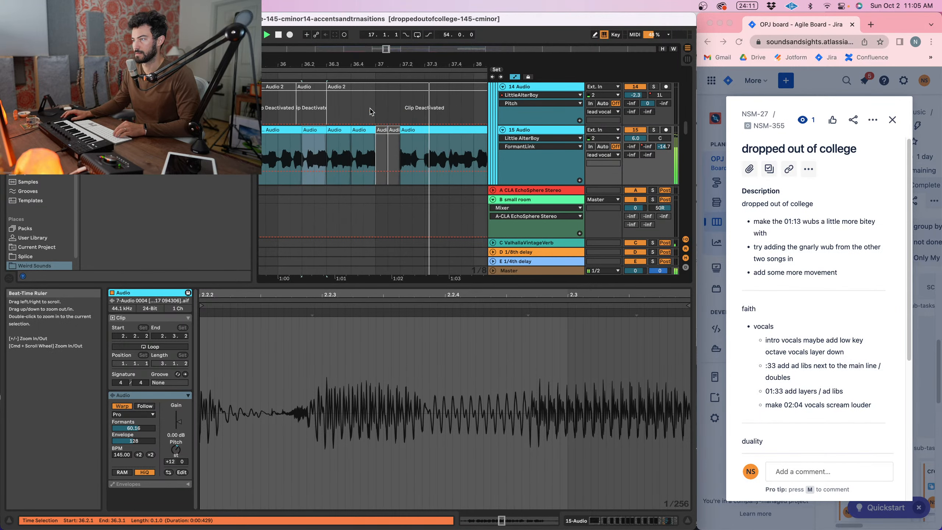
drag(373, 130, 365, 129)
key(space)
key(Delete)
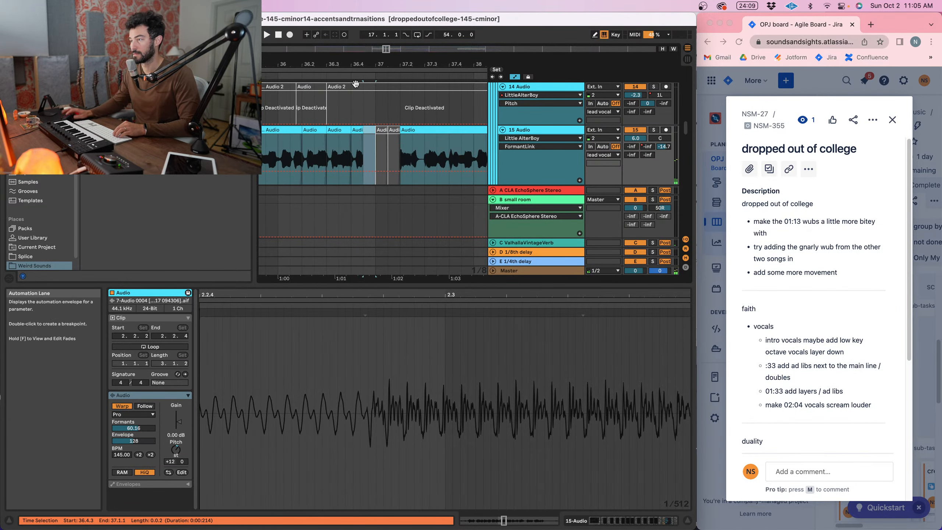
- Try a stutter by trimming the clip at 36.4.1 to a sixteenth and duplicating it up to bar 37, and undo the edit
drag(358, 62, 357, 80)
click(349, 131)
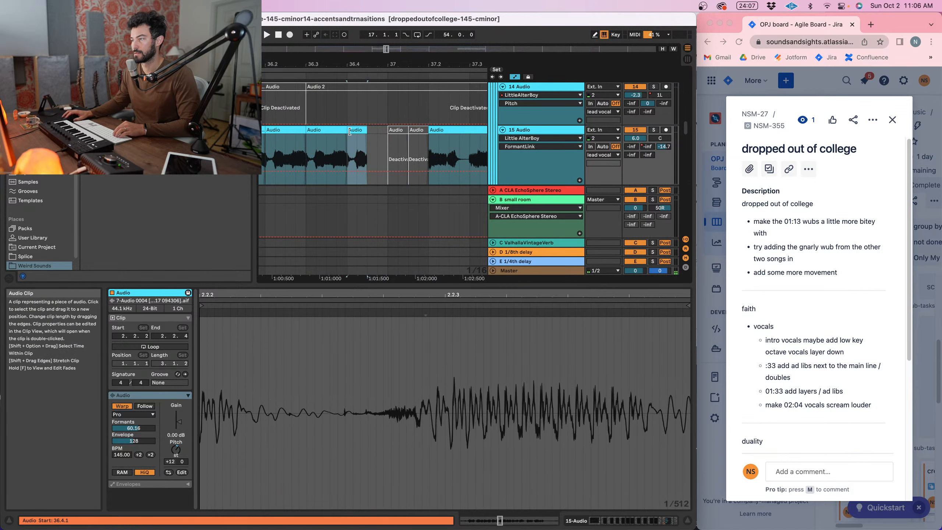
drag(349, 132, 355, 133)
key(Left)
click(359, 135)
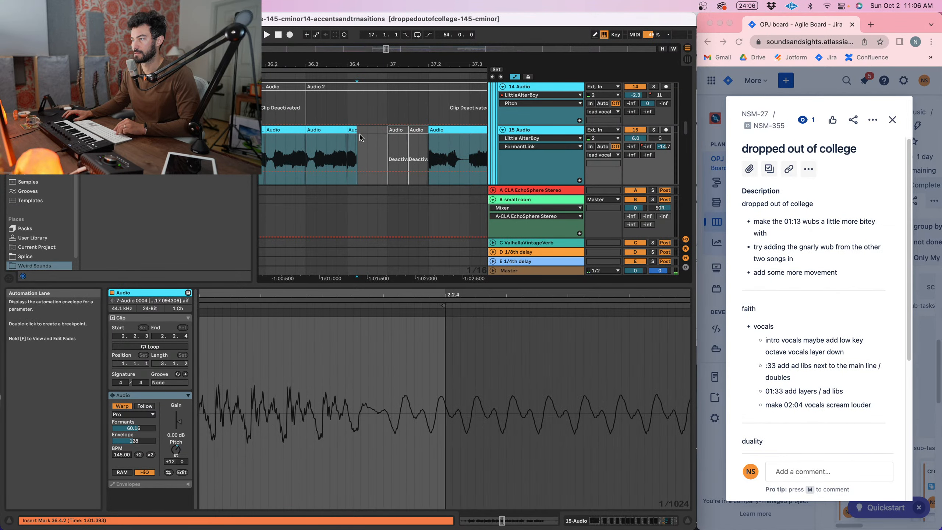
key(super+d)
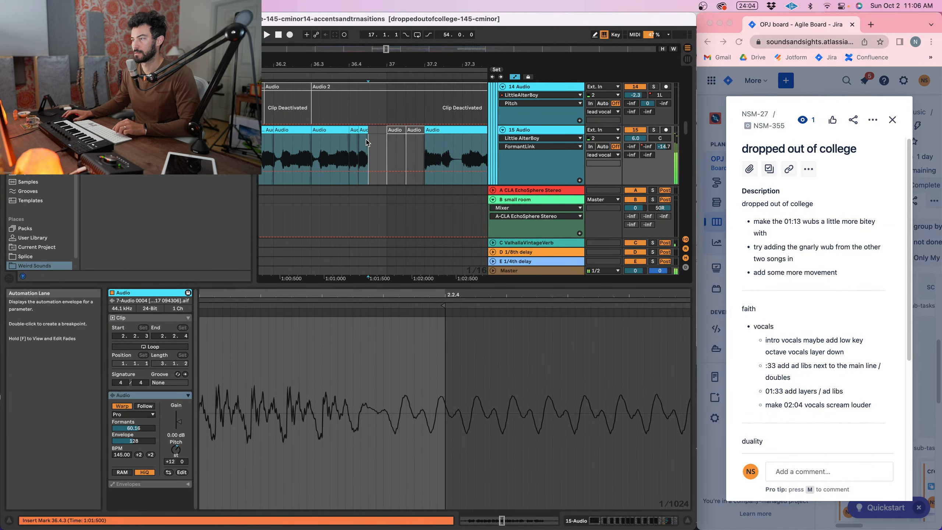
key(super+d)
key(space)
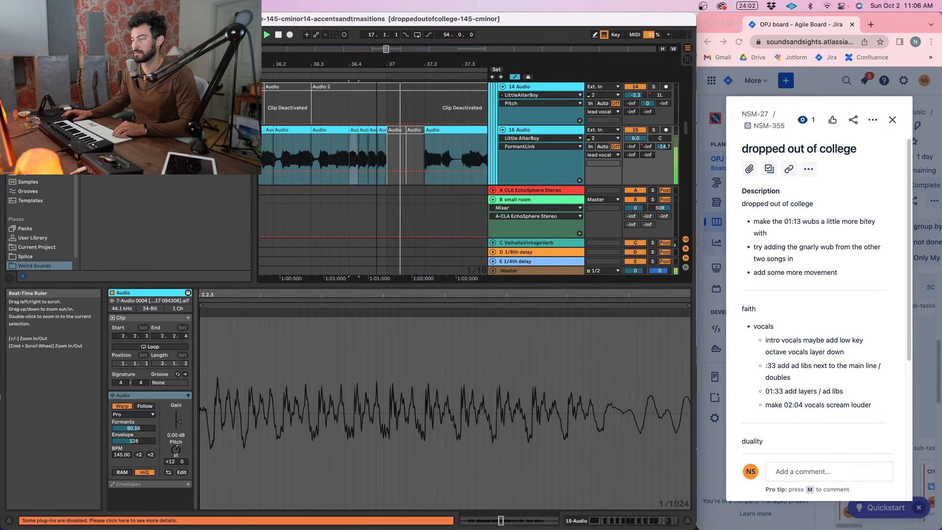
drag(376, 64, 376, 30)
key(super+z)
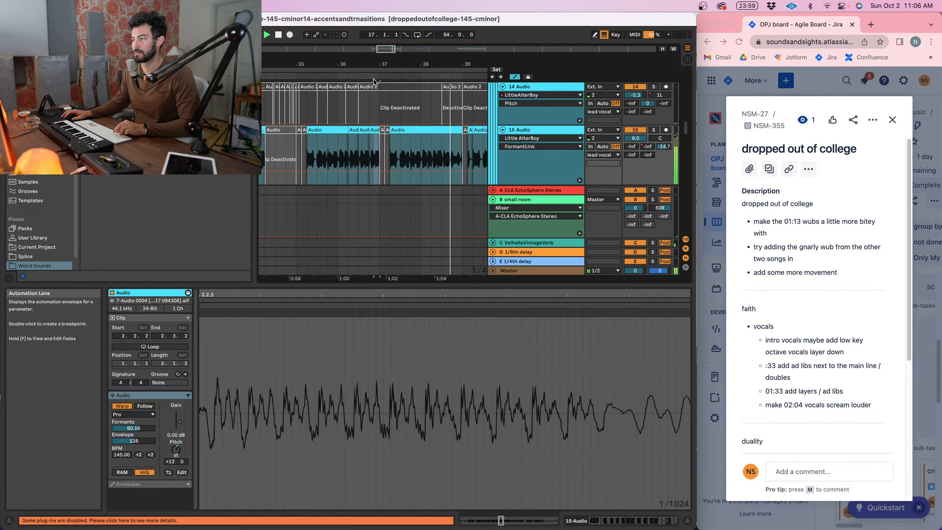
- Play back the prechorus vocals from just before bar 35
drag(377, 63, 376, 48)
click(327, 106)
key(space)
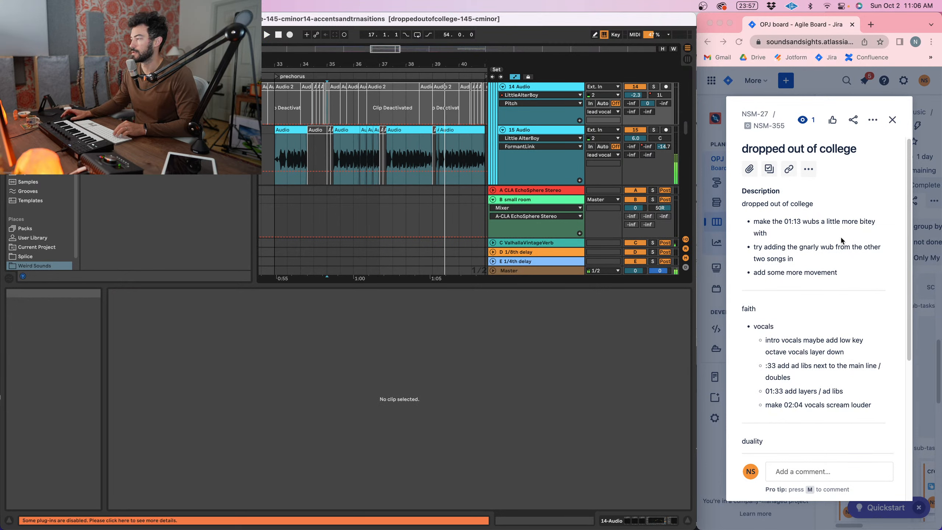
- Fold the 15 Audio track in the arrangement near prechorus pt. 2
scroll(426, 281, right, 6)
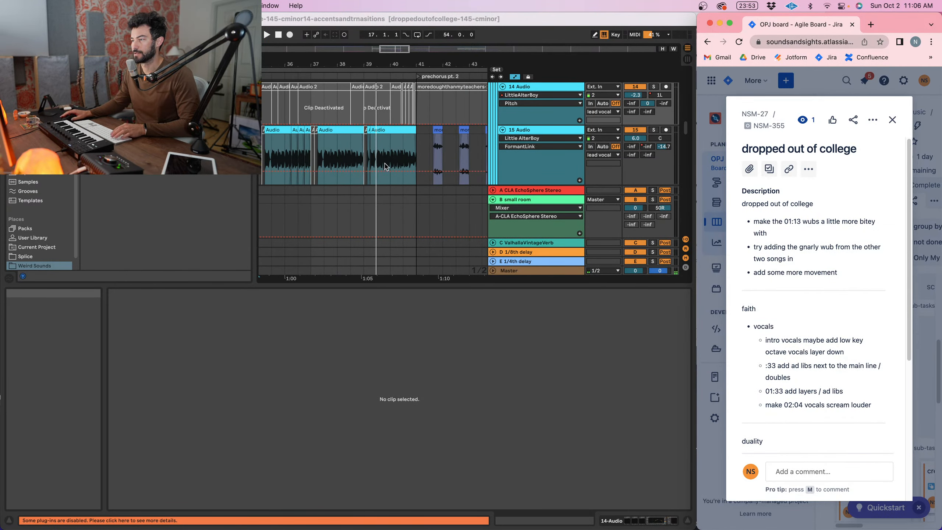
key(super+t)
scroll(392, 154, down, 3)
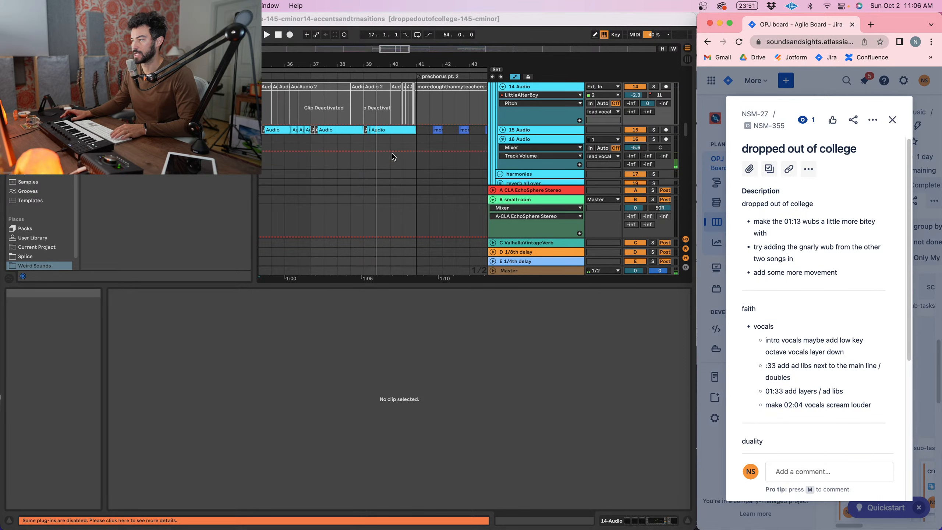
- Find the 01:13 passage named in the Jira note on the wubs and play the arrangement around the prechorus
click(376, 278)
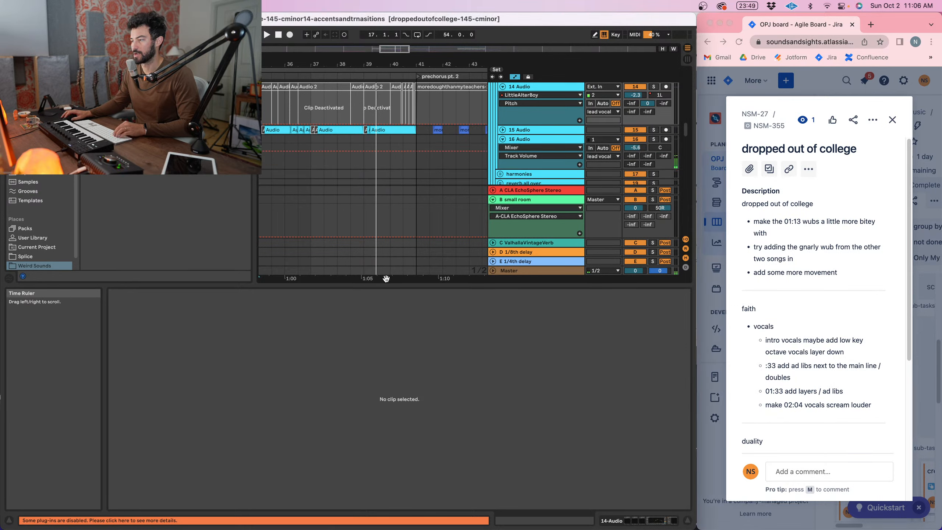
scroll(392, 167, right, 5)
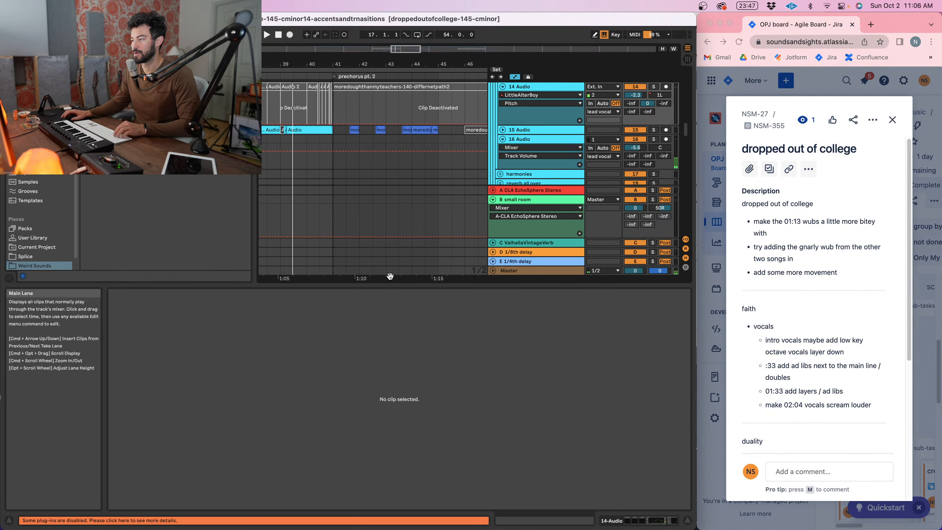
click(398, 140)
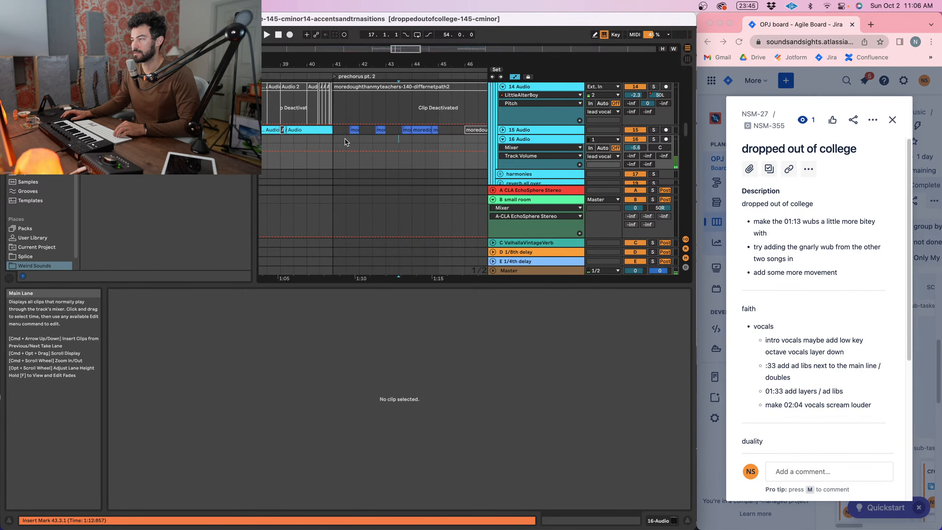
scroll(354, 110, down, 5)
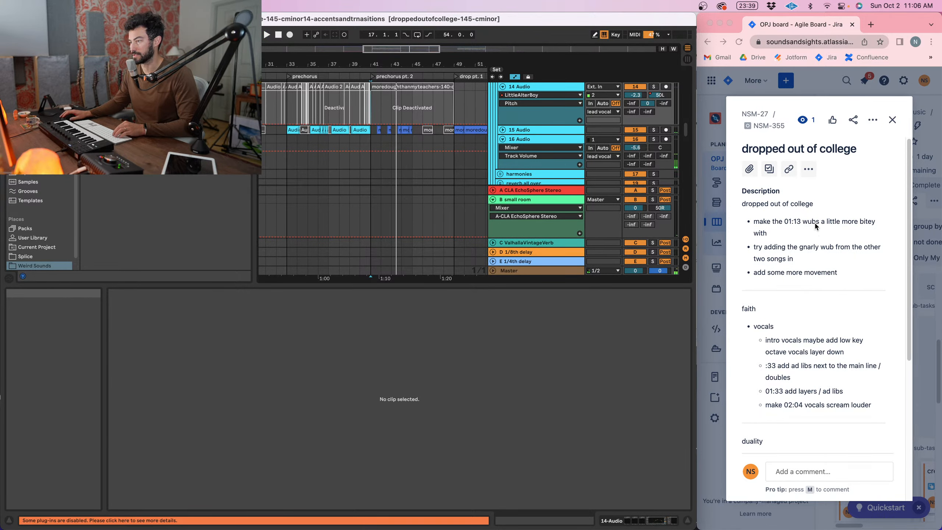
scroll(387, 193, left, 3)
click(401, 138)
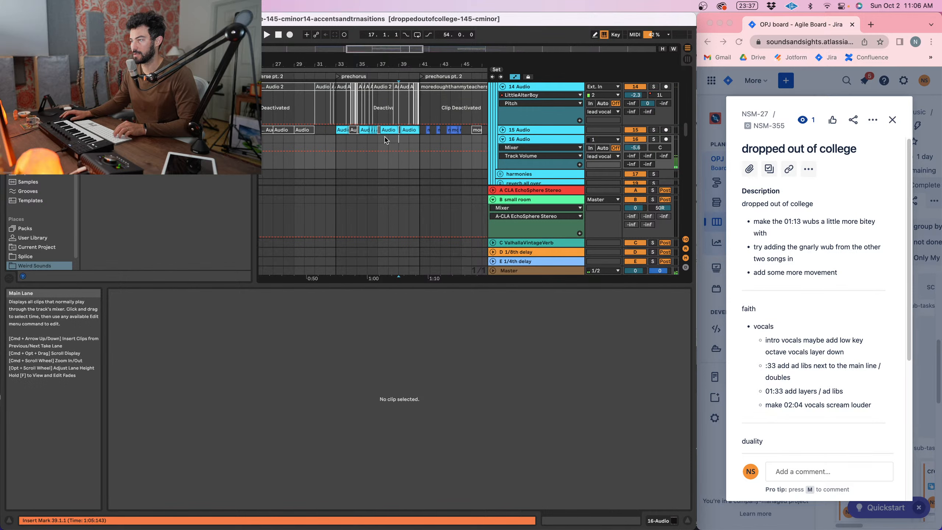
key(space)
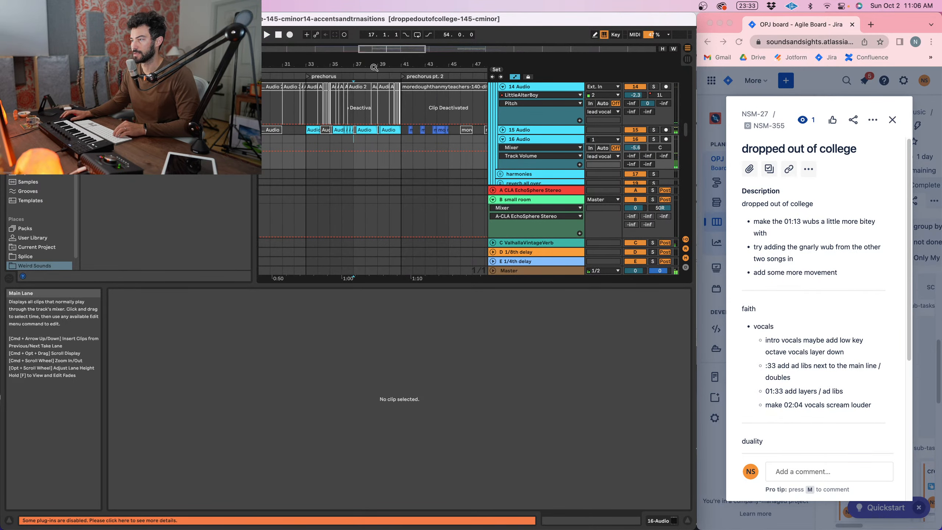
- Solo the drop noises group and play it back from bar 37
drag(372, 64, 541, 210)
drag(532, 285, 544, 457)
scroll(370, 192, left, 1)
click(357, 173)
scroll(358, 173, left, 1)
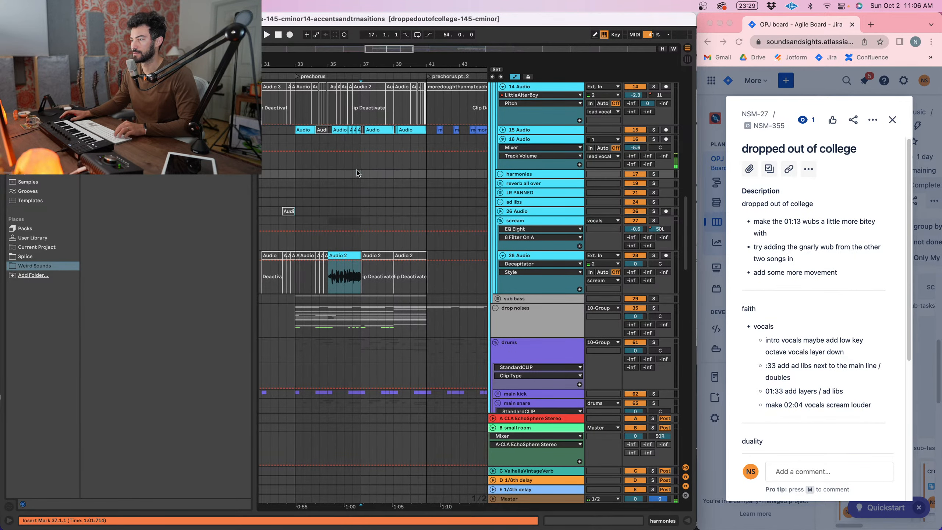
key(space)
click(653, 308)
key(space)
key(space)
click(521, 312)
key(space)
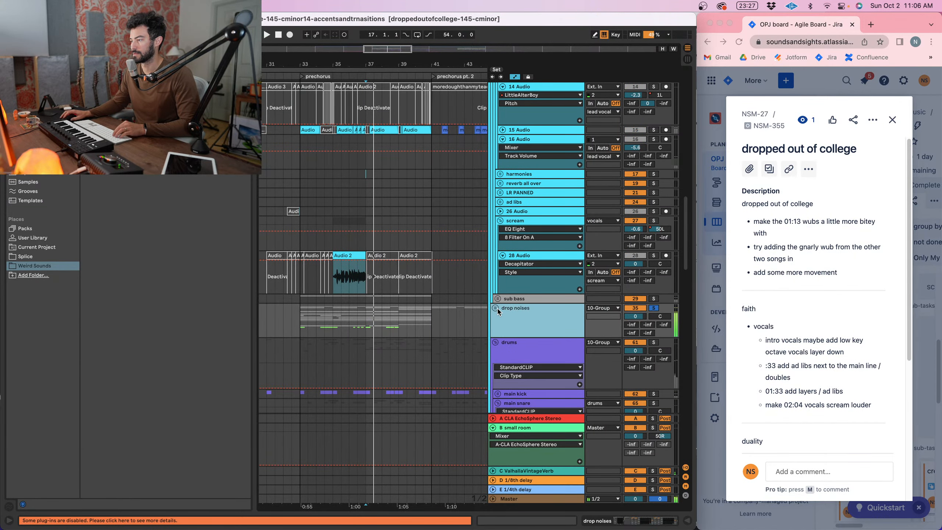
- Unfold the drop noises group and play its bass tracks from bar 37
click(496, 309)
scroll(475, 308, down, 8)
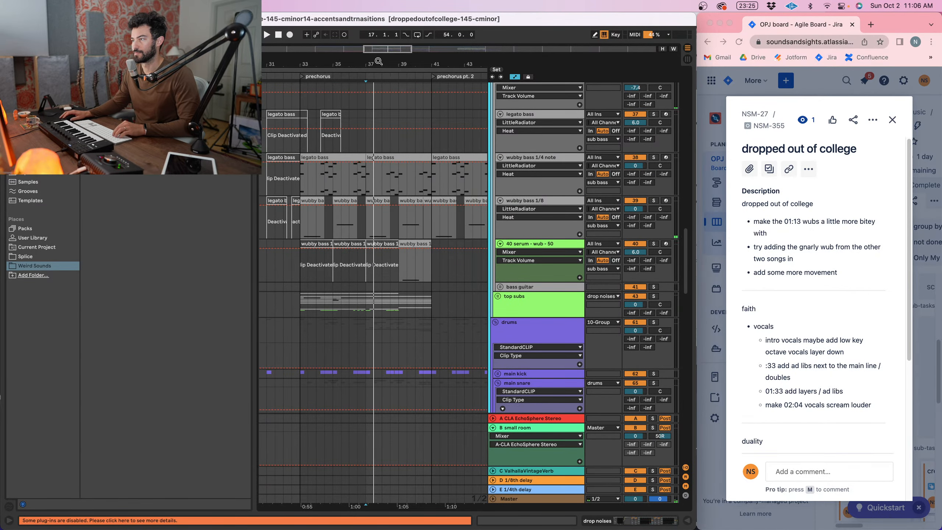
drag(378, 61, 378, 80)
click(352, 117)
scroll(481, 238, right, 1)
key(space)
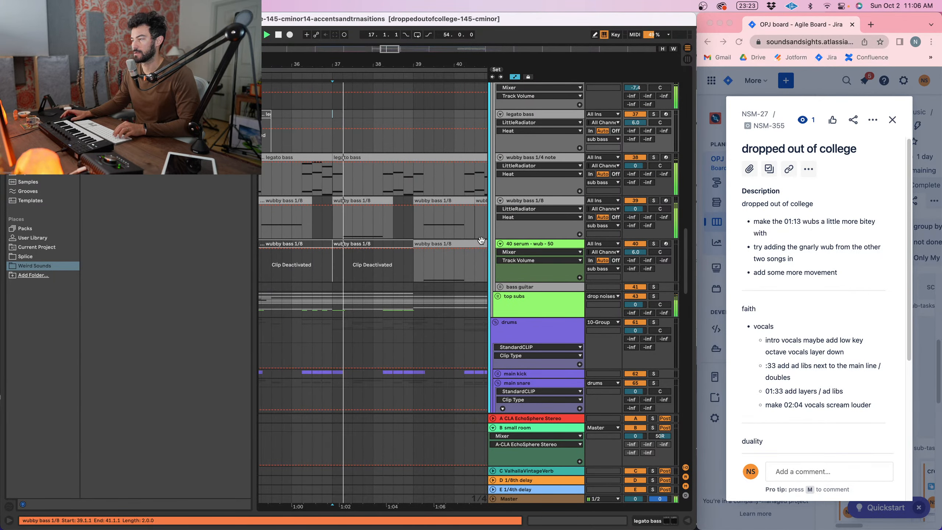
key(space)
key(space)
key(space)
key(space)
- Solo the wubby bass 1/4 note track to hear it alone
click(654, 158)
click(544, 157)
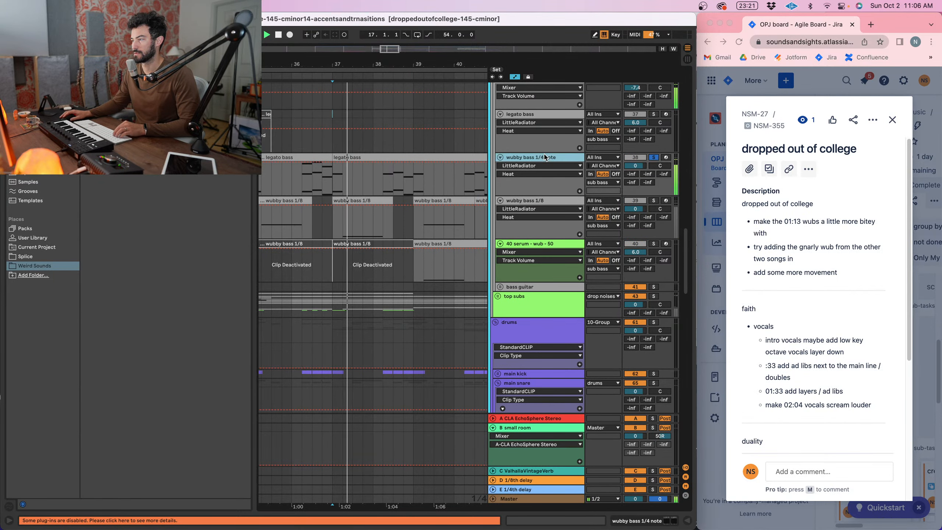
scroll(601, 215, down, 2)
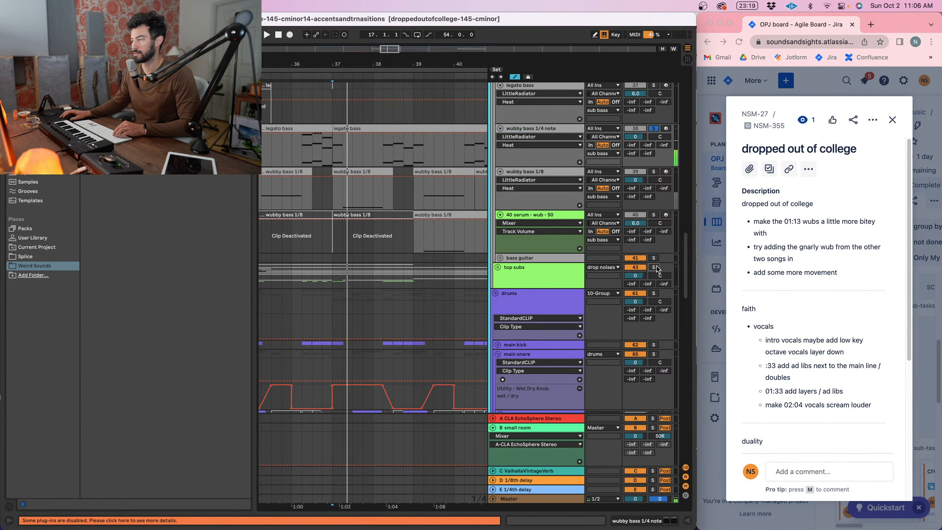
- Solo the top subs group instead, unfold it and play it from bar 37
click(654, 267)
click(533, 272)
click(498, 267)
scroll(525, 275, down, 8)
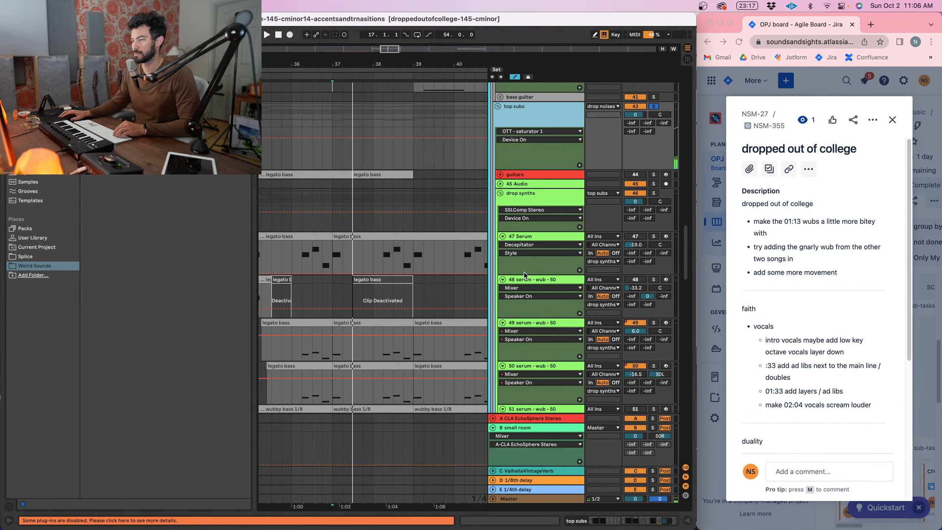
key(space)
key(space)
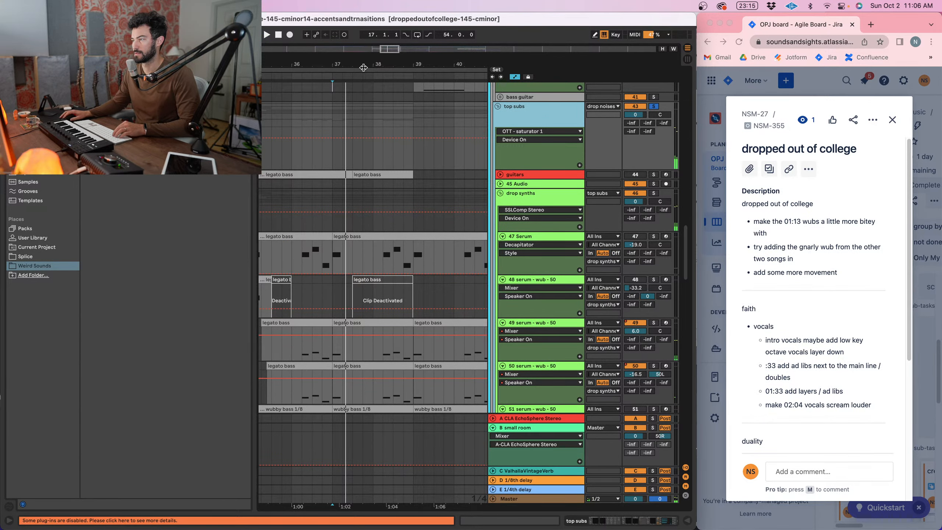
- Audition the 50 and 49 serum wub tracks in drop synths by soloing them one after another during playback
drag(363, 68, 363, 62)
scroll(355, 131, left, 1)
scroll(421, 316, down, 5)
key(space)
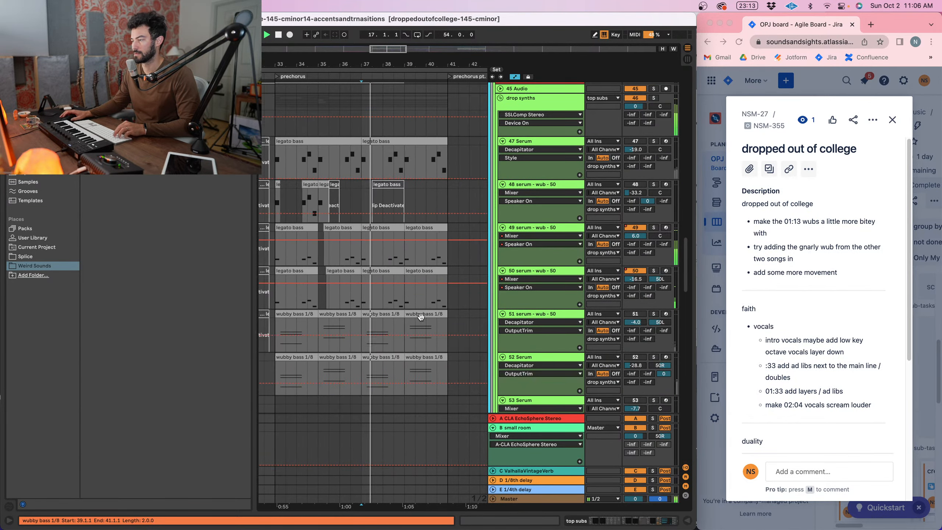
scroll(421, 316, down, 2)
scroll(464, 273, down, 2)
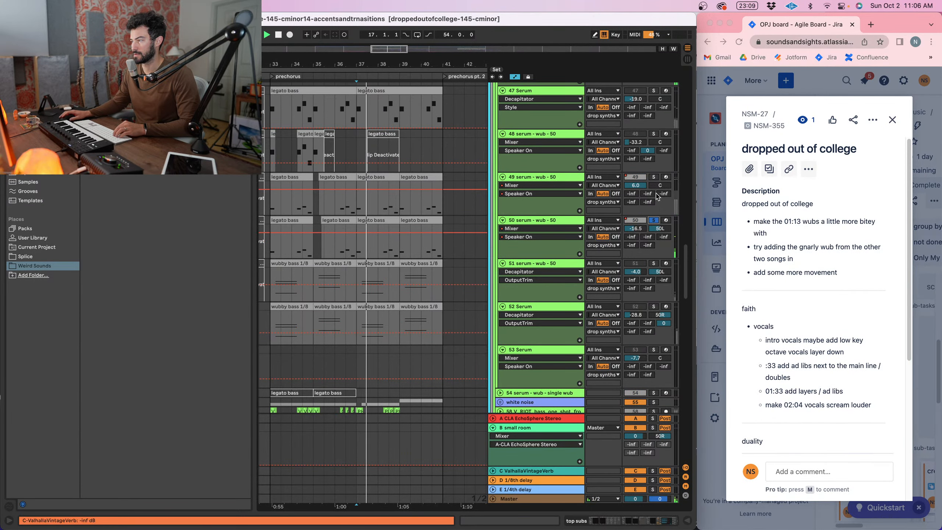
click(654, 177)
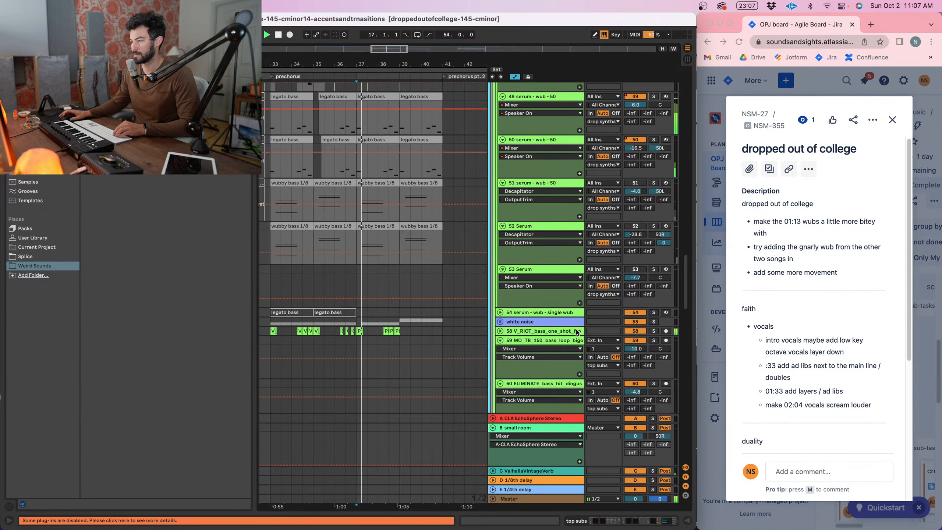
- Solo and unfold the 58 V_RIOT bass one-shot track, and play it from about bar 34
scroll(593, 334, down, 5)
click(653, 330)
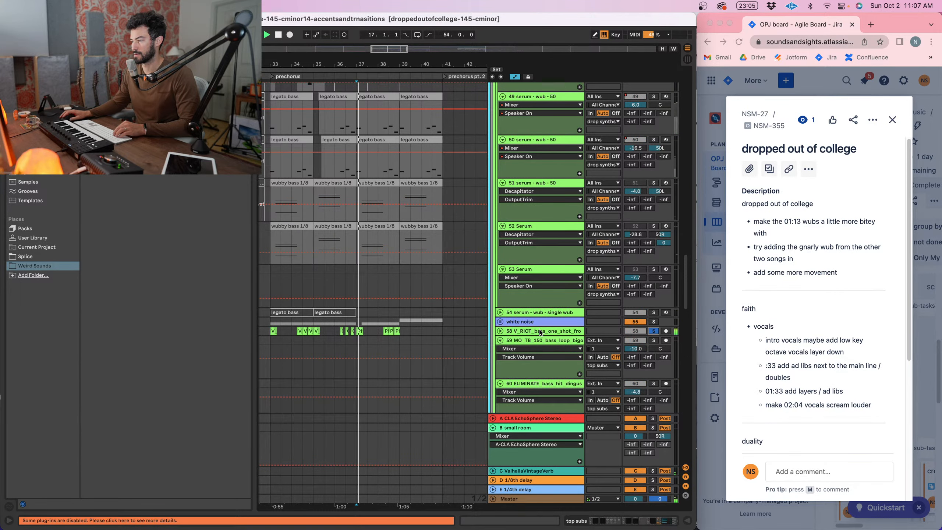
click(500, 330)
scroll(524, 276, down, 7)
click(303, 216)
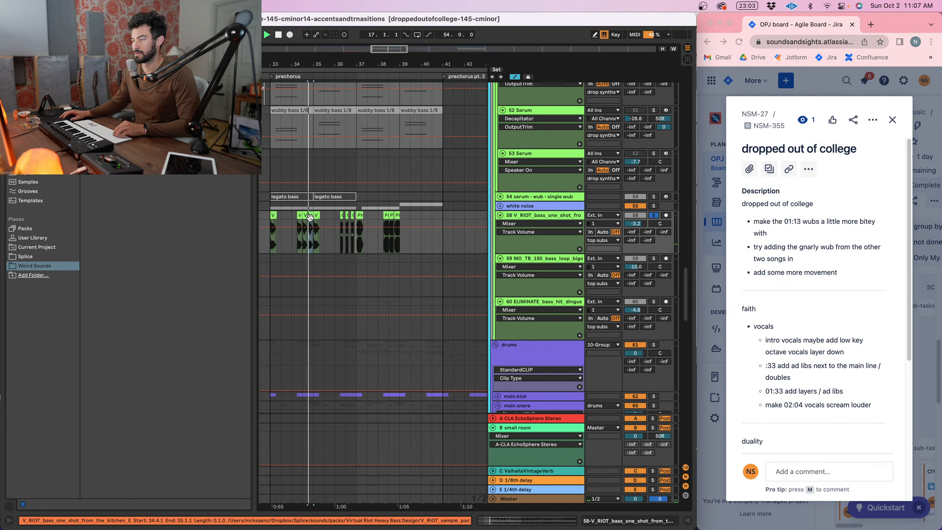
key(space)
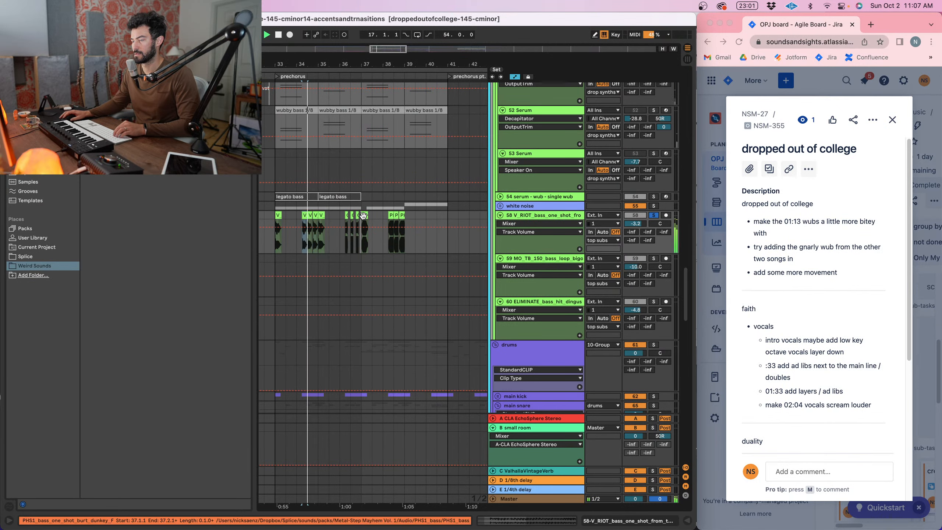
- Play the bass one-shots from 36.2.1 and mark the PHS1 hits between bars 37 and 39
click(345, 230)
key(space)
key(space)
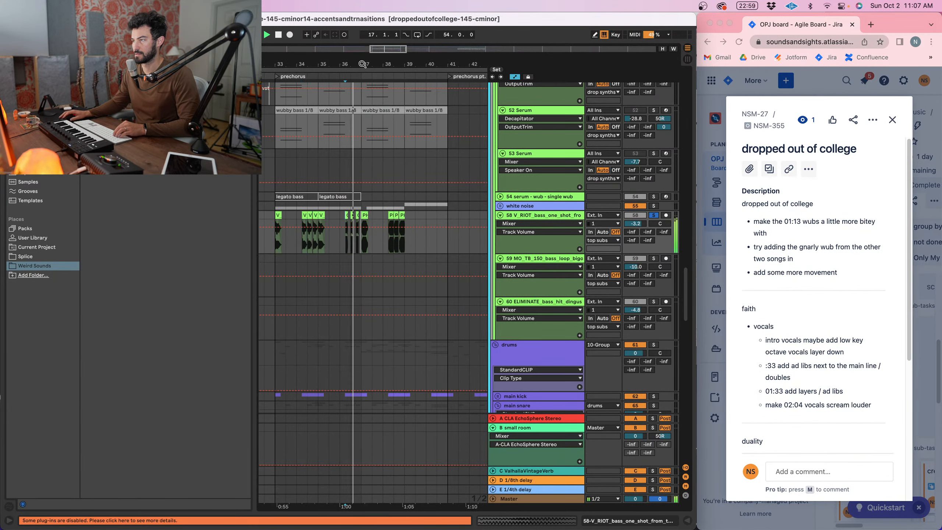
drag(361, 64, 361, 96)
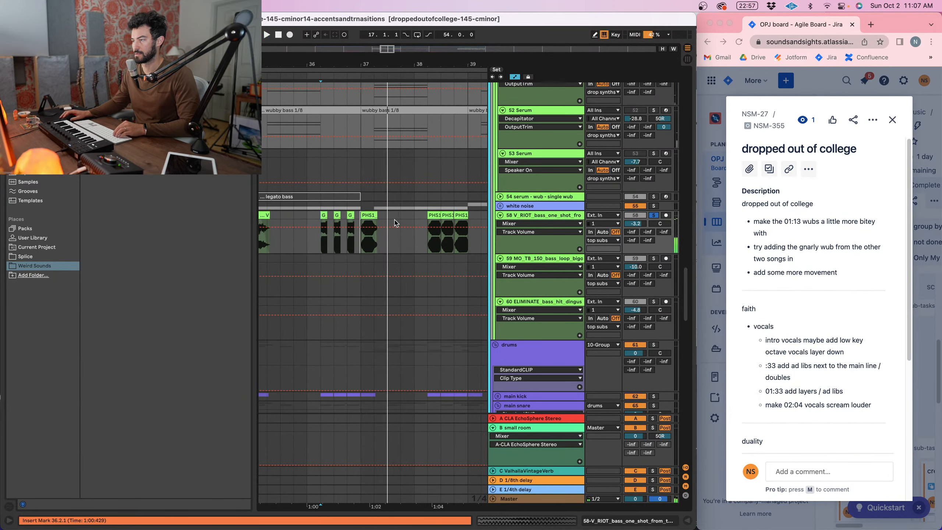
drag(360, 227, 468, 225)
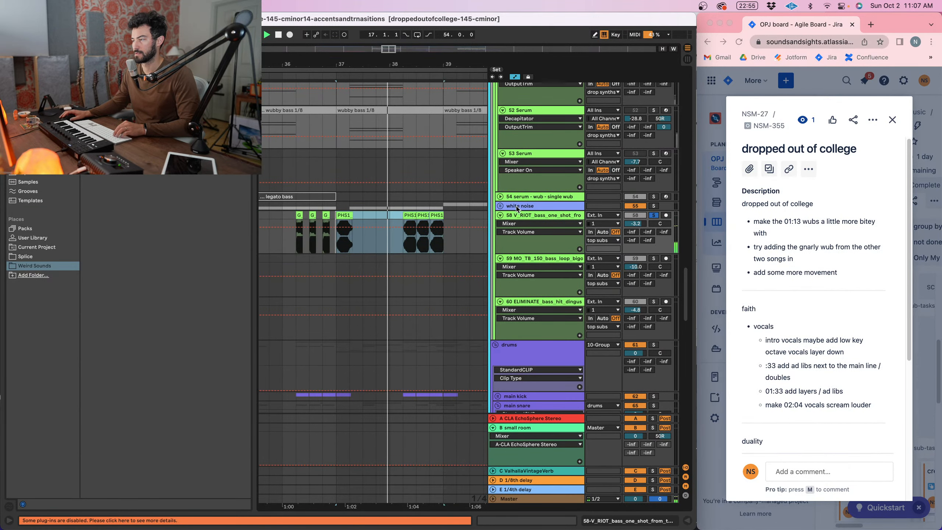
- Insert a new audio track directly below the 58 V_RIOT track
double_click(533, 218)
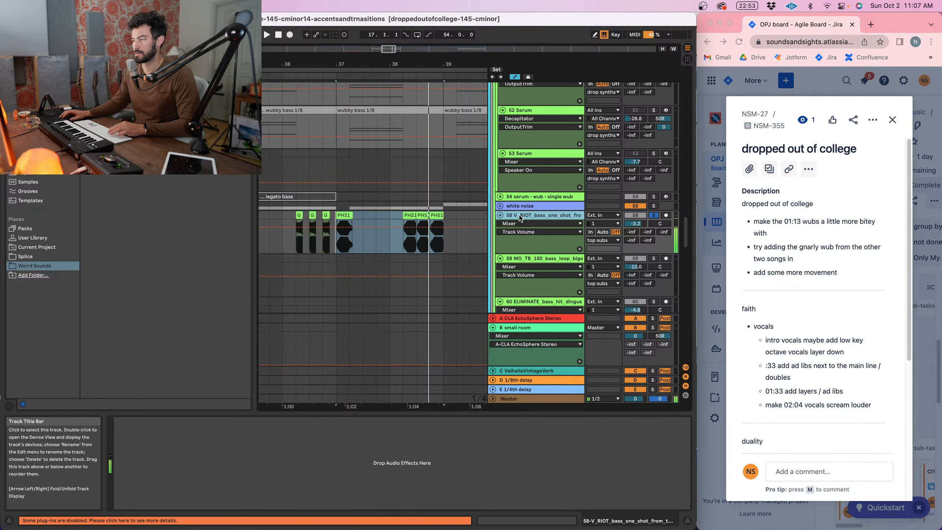
key(super+t)
key(space)
- Move the PHS1 bass one-shots between bars 37 and 39 from track 58 onto the new track 59
drag(360, 63, 360, 35)
click(353, 216)
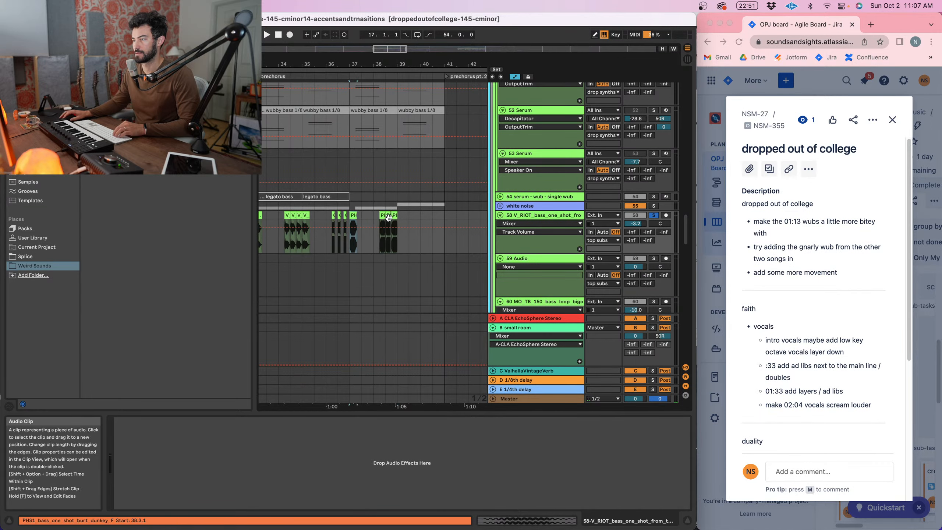
shift+click(388, 217)
drag(351, 216, 353, 260)
- Solo track 59 together with track 58 and play both from bar 33
scroll(370, 213, left, 2)
drag(349, 64, 348, 50)
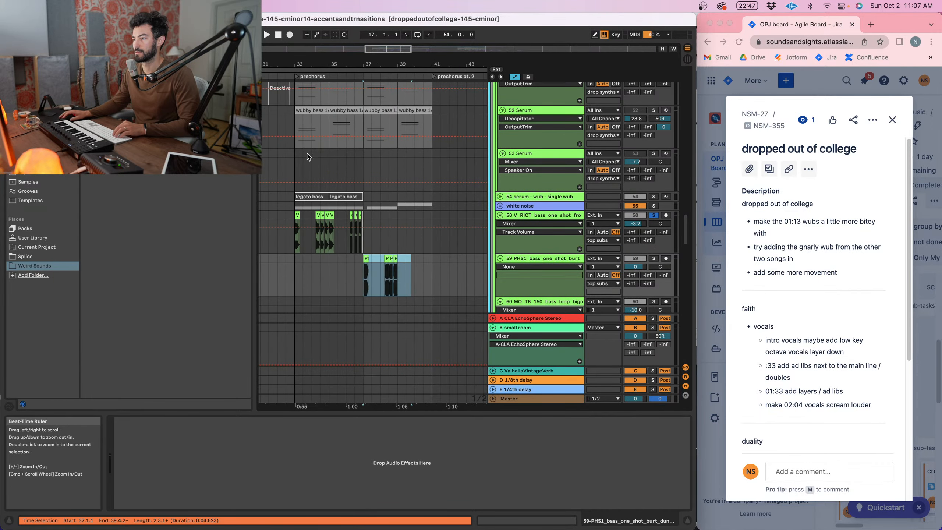
click(295, 220)
key(space)
click(653, 259)
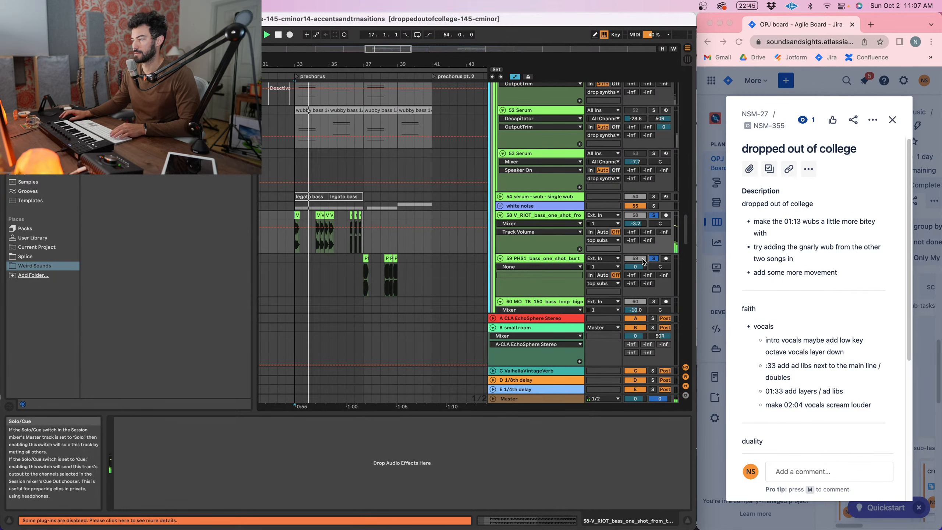
drag(330, 64, 331, 126)
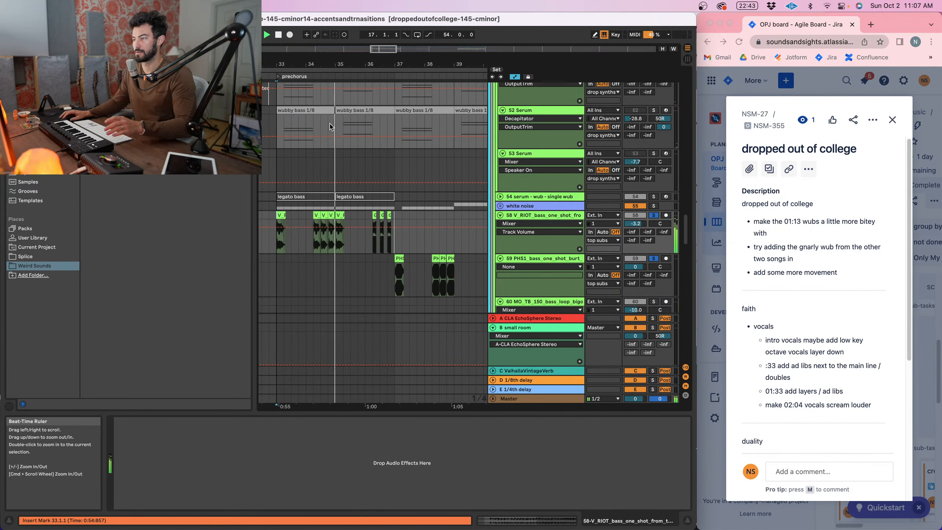
drag(360, 67, 361, 61)
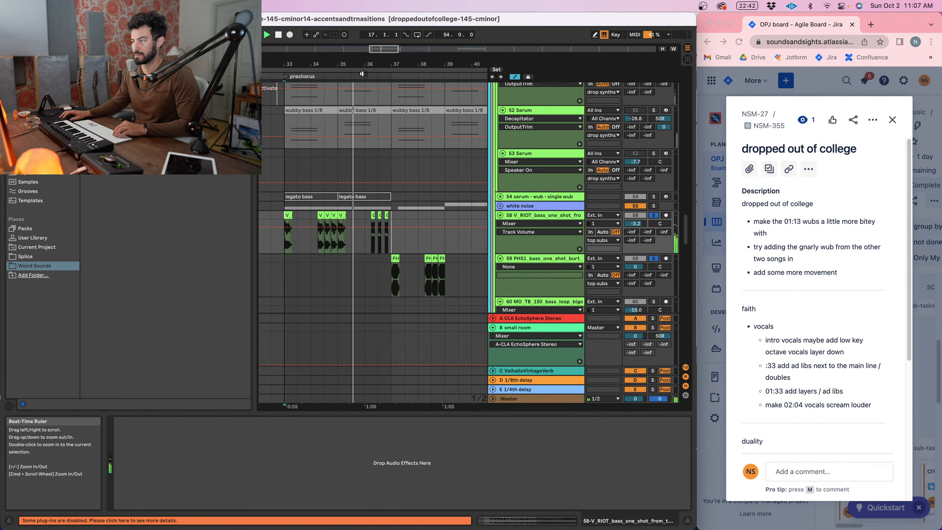
- Add the FabFilter Pro-Q 3 equalizer to the 59 PHS1 track and move its window clear of the arrangement
click(529, 217)
click(395, 258)
scroll(398, 261, right, 1)
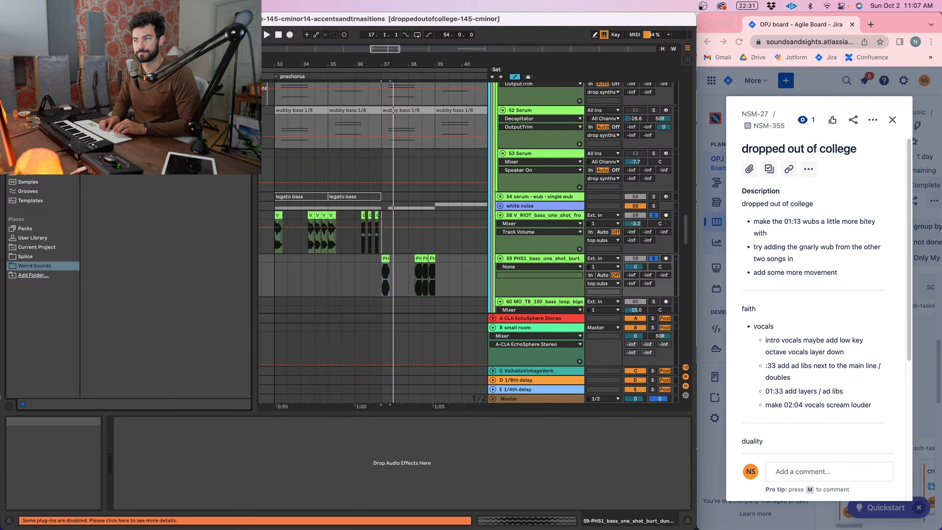
key(super+f)
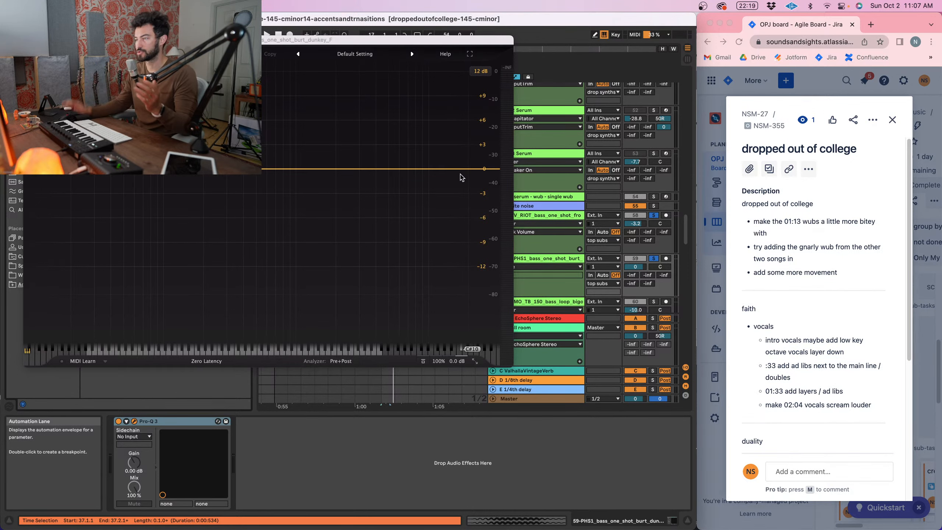
drag(315, 43, 724, 171)
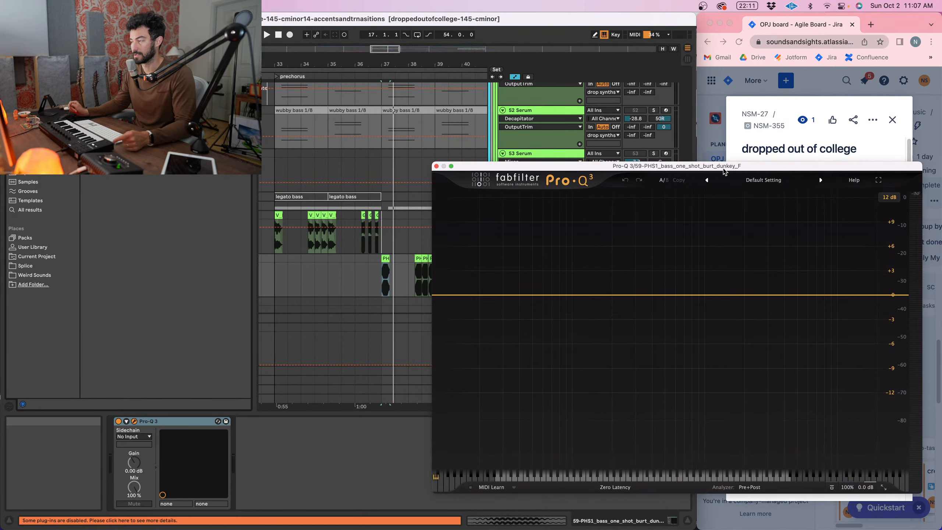
drag(704, 169, 699, 154)
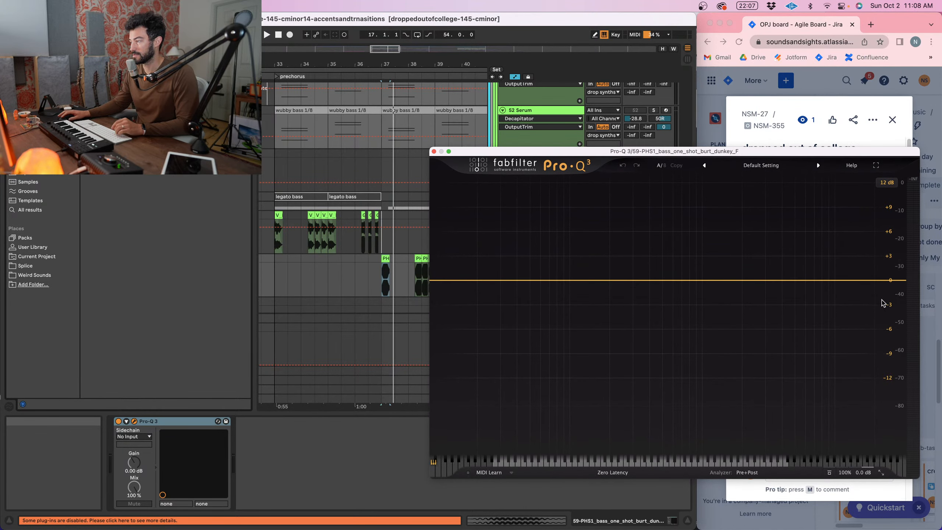
- Shape a high shelf cut of about -4.15 dB near 1134 Hz with Q 0.300 in Pro-Q 3
drag(864, 280, 708, 297)
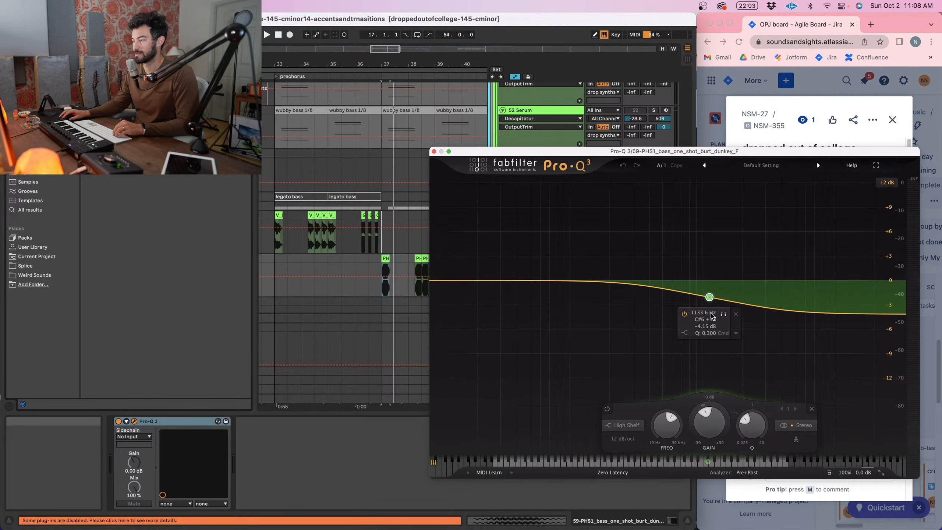
drag(682, 151, 675, 151)
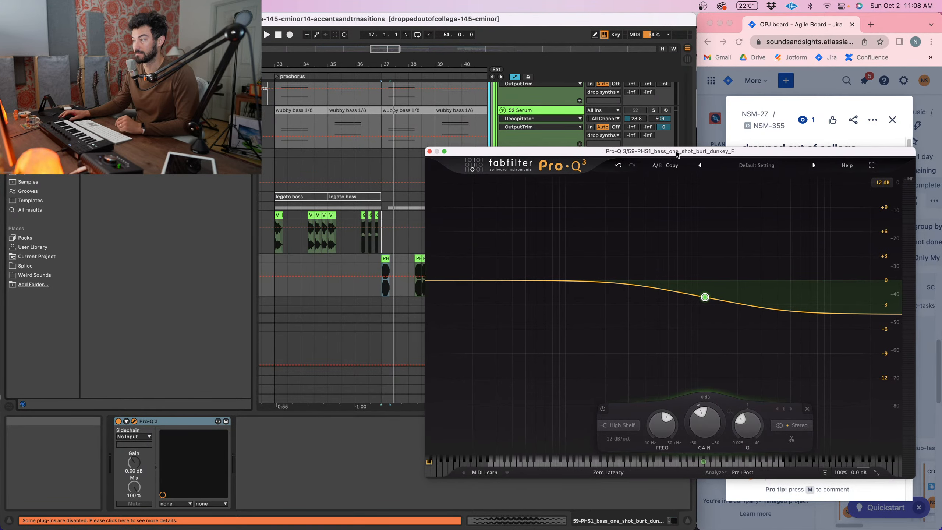
- Unsolo tracks 58 and 59 and play the full mix from bar 33
click(273, 164)
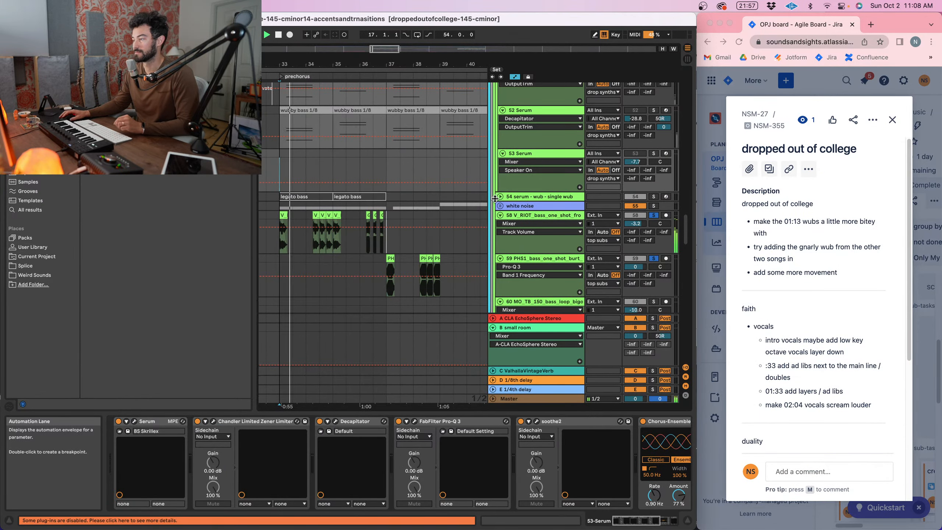
click(653, 205)
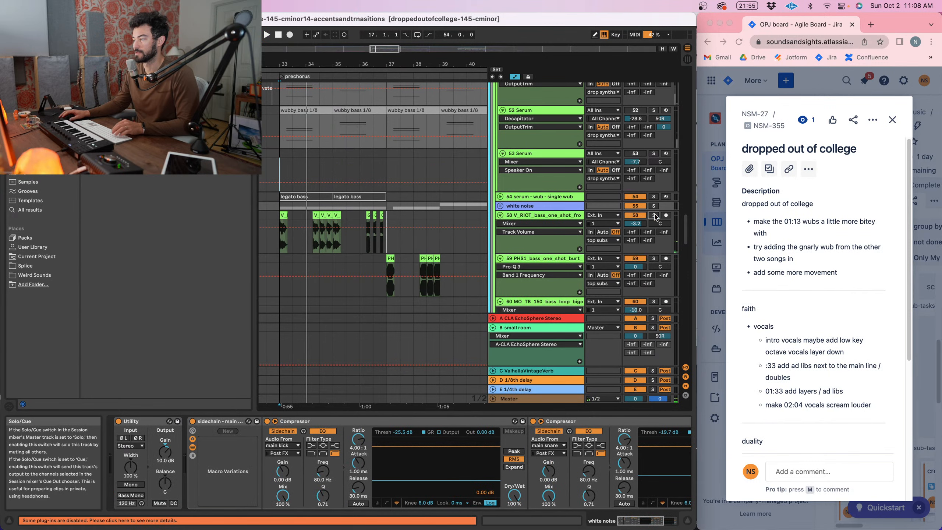
click(286, 170)
scroll(289, 156, down, 1)
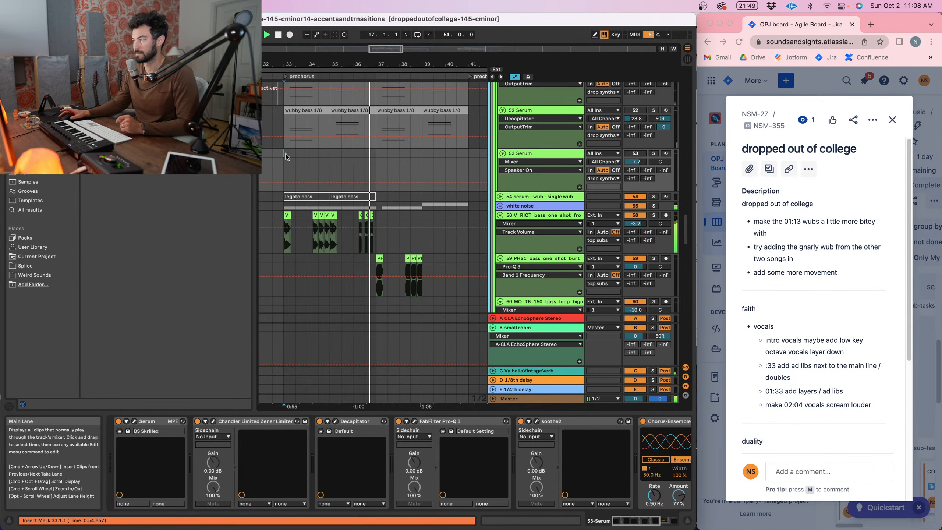
- Compare the 59 PHS1 bass from bar 37 with its Pro-Q 3 enabled and bypassed, with the plug-in window closed
click(522, 258)
key(space)
key(space)
key(space)
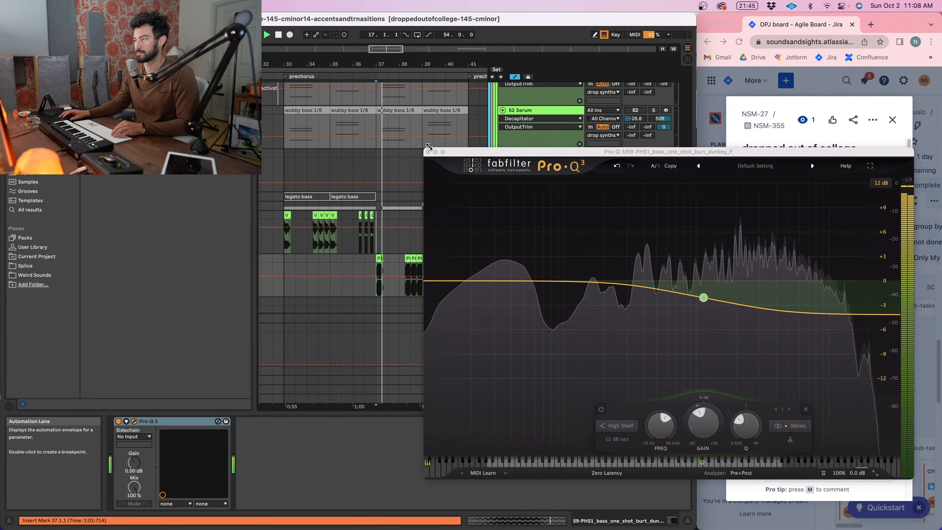
key(alt+super+p)
click(119, 422)
key(space)
key(space)
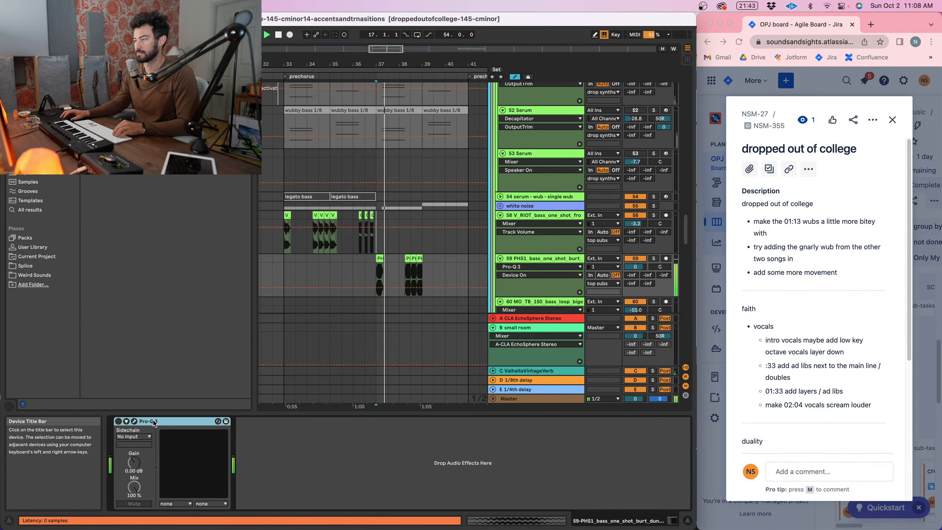
key(space)
key(space)
click(118, 421)
key(space)
key(space)
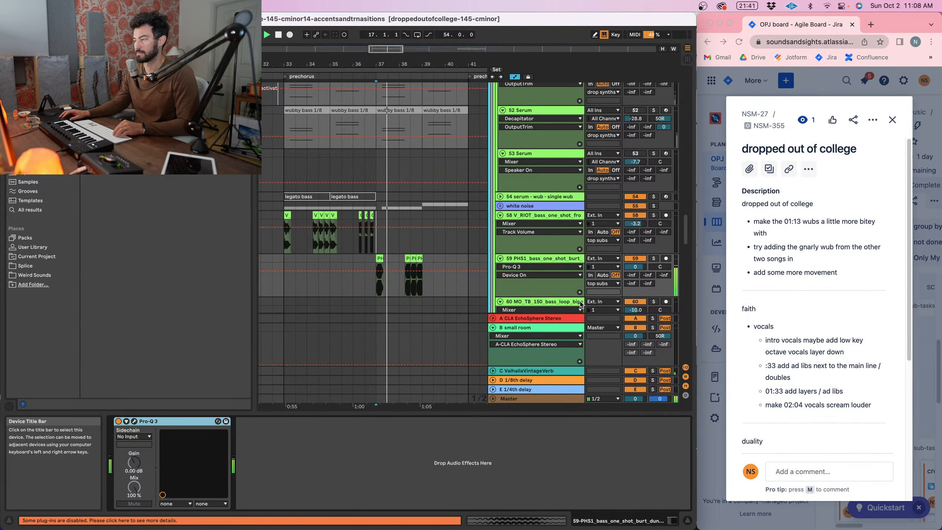
click(118, 421)
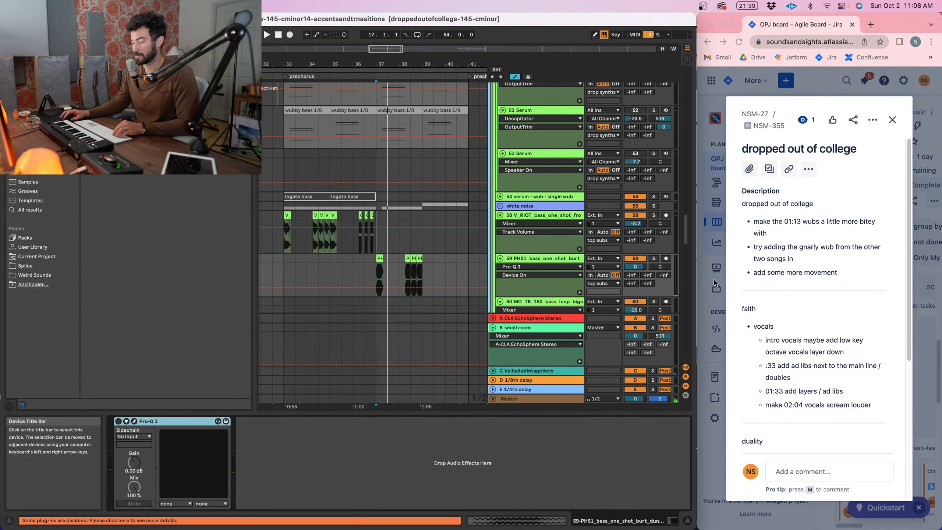
- Lower the 59 PHS1 track volume to -10.0 dB while replaying the bass hits around bar 37
drag(635, 267, 635, 276)
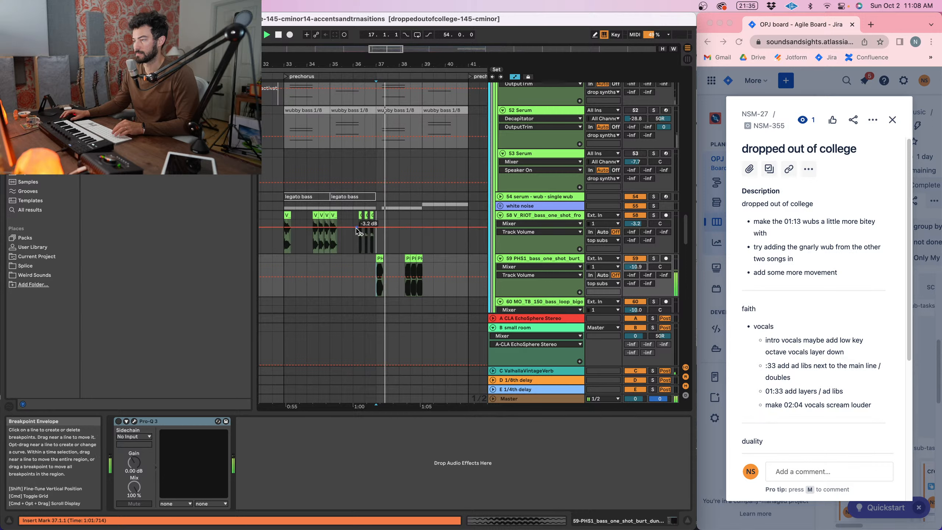
click(365, 237)
key(space)
key(space)
scroll(365, 238, right, 1)
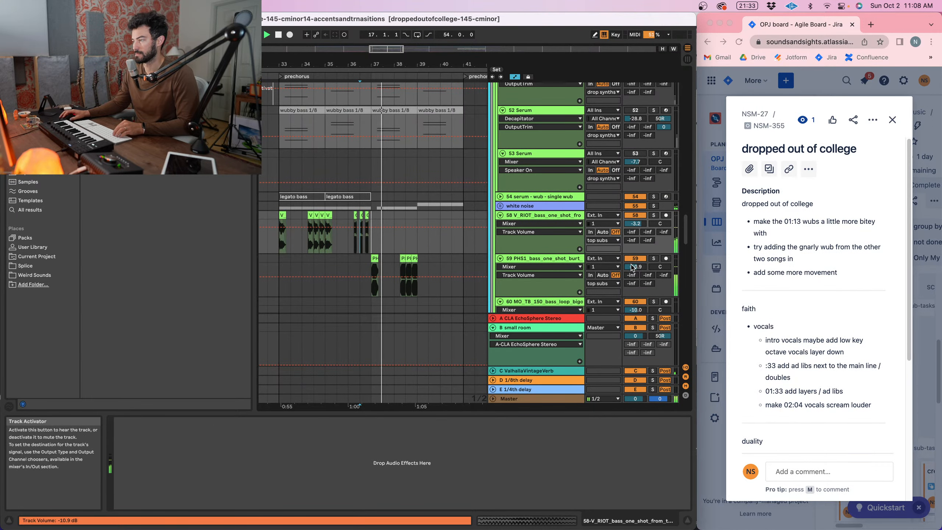
drag(635, 266, 635, 265)
key(space)
key(space)
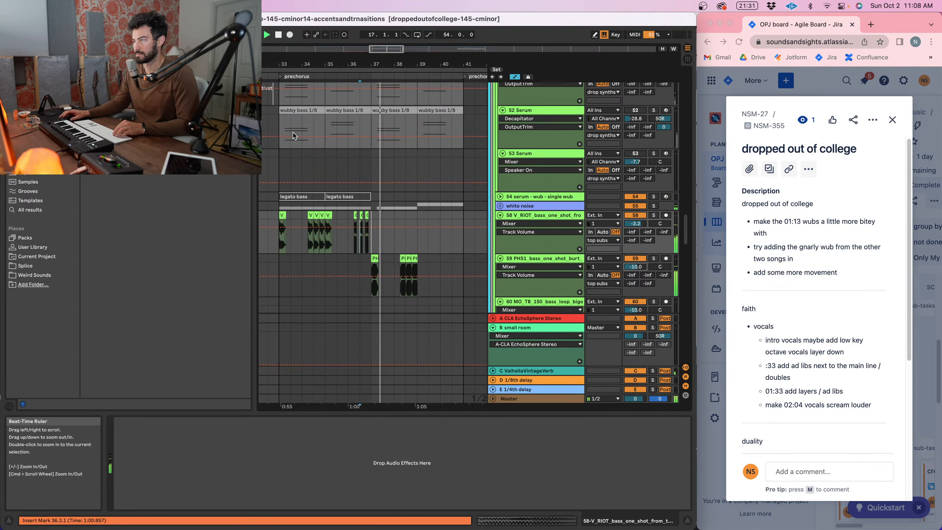
- Set the 59 PHS1 track volume to -7.8 dB and reopen its Pro-Q 3 with the equalizer active
click(281, 166)
key(space)
key(space)
drag(331, 64, 376, 62)
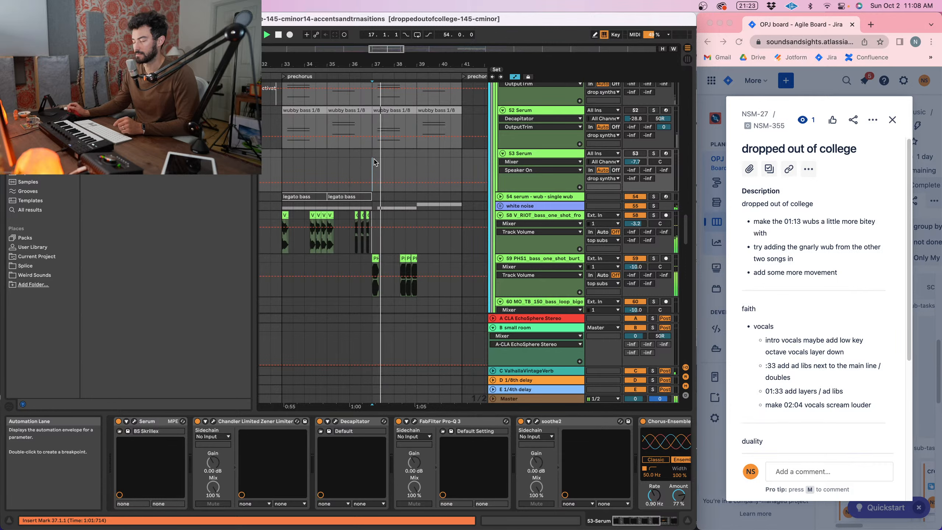
click(574, 264)
click(141, 424)
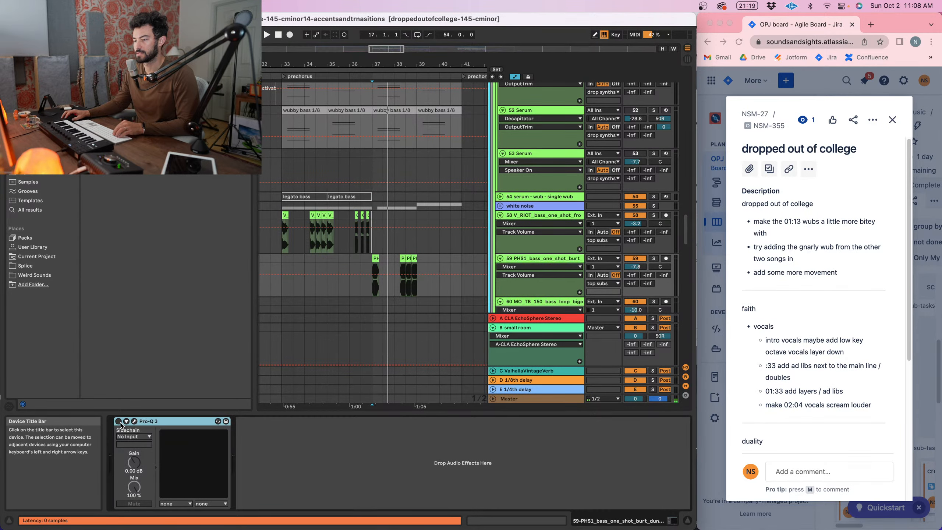
click(133, 423)
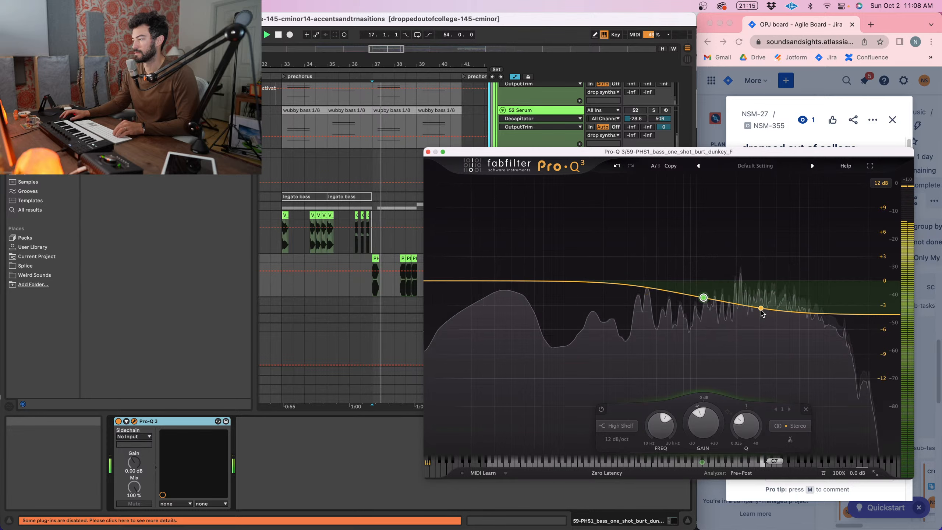
- Add a bell cut of about -2.30 dB near 4690 Hz with Q 1.070 in the PHS1 Pro-Q 3
drag(763, 310, 741, 192)
drag(743, 225, 787, 331)
key(space)
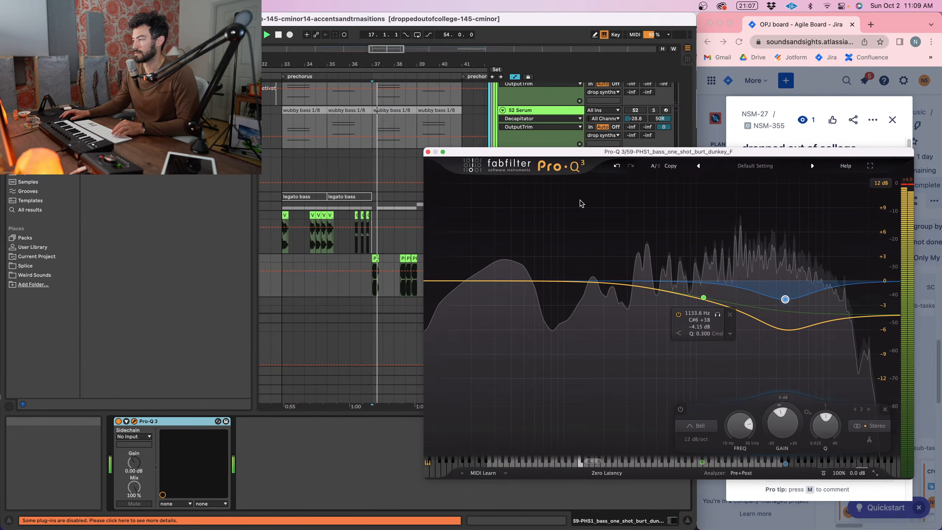
key(space)
key(space)
- Raise the 1134 Hz high shelf to a slight boost and deepen the bell cut to about -3.37 dB at 4745 Hz
drag(703, 297, 705, 248)
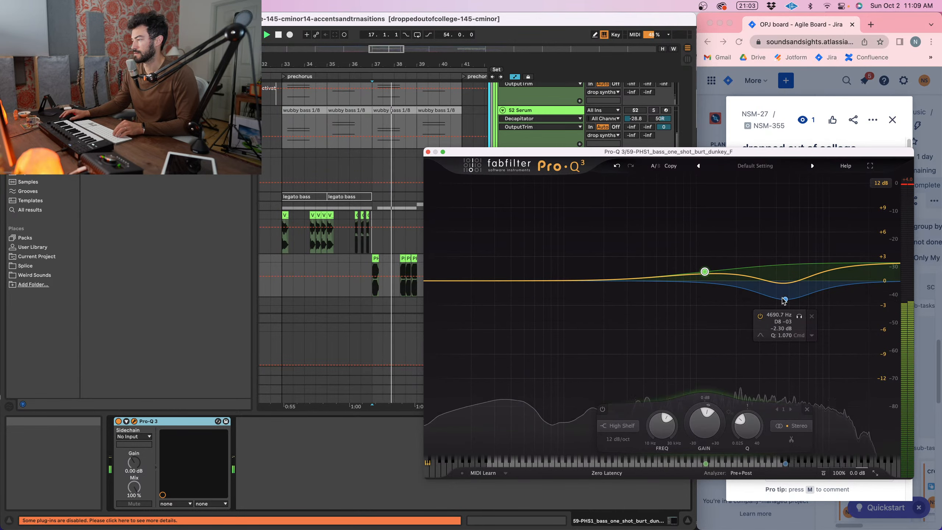
drag(785, 299, 785, 309)
key(space)
key(space)
drag(702, 273, 704, 276)
key(space)
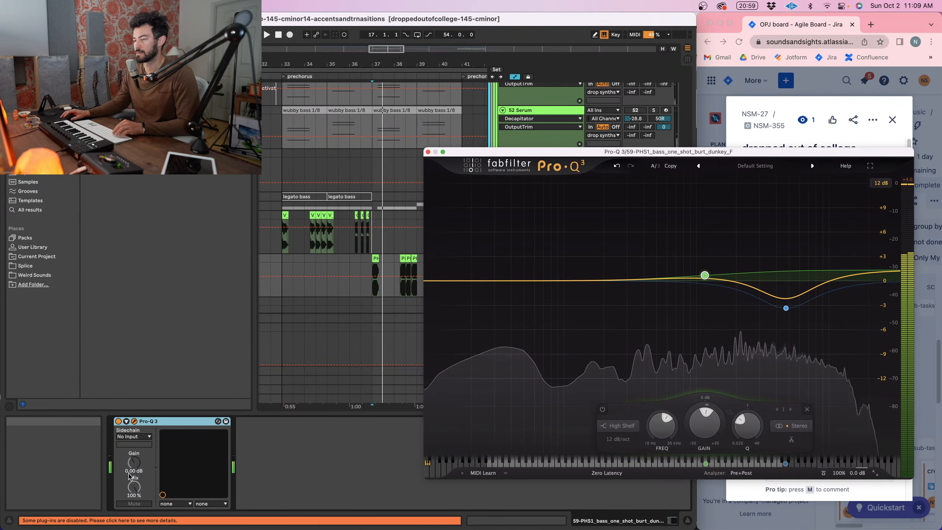
- Compare the PHS1 bass with Pro-Q 3 bypassed and active in the mix, and solo track 59 to play it alone
click(119, 422)
click(119, 422)
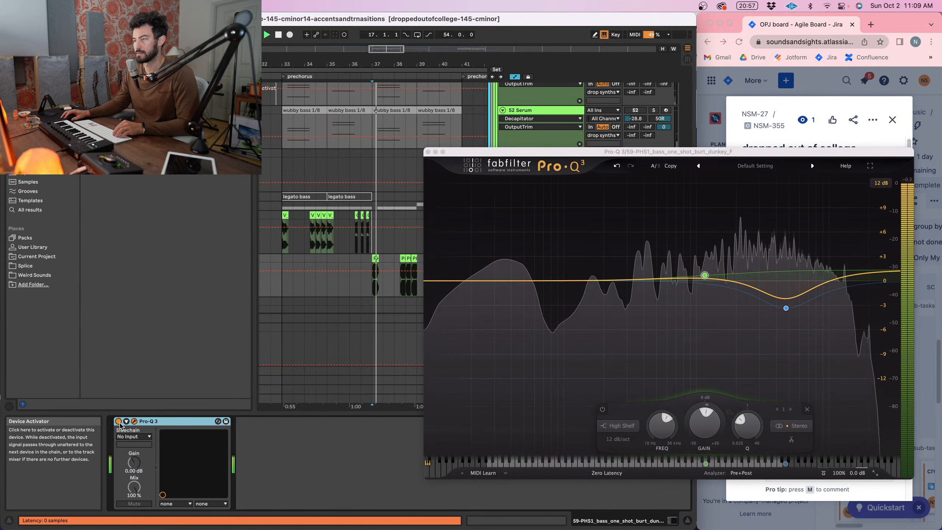
click(428, 151)
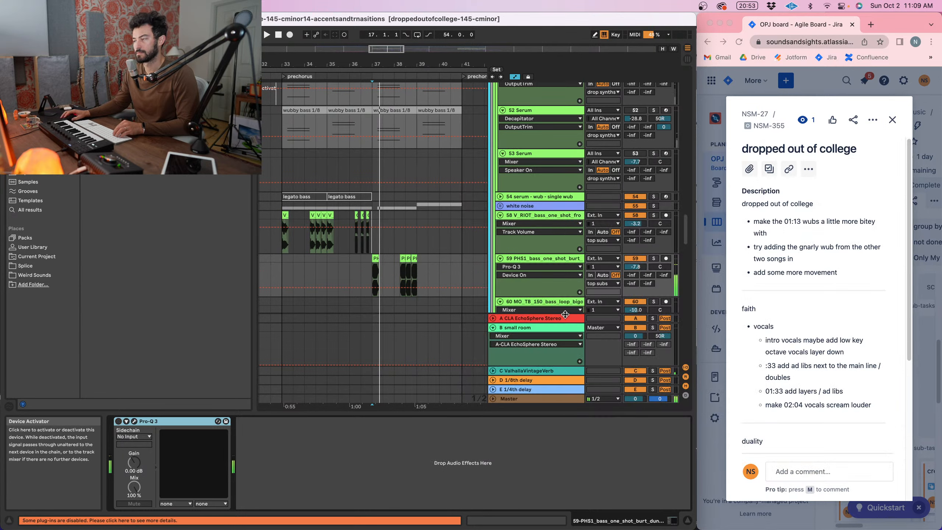
click(653, 258)
key(space)
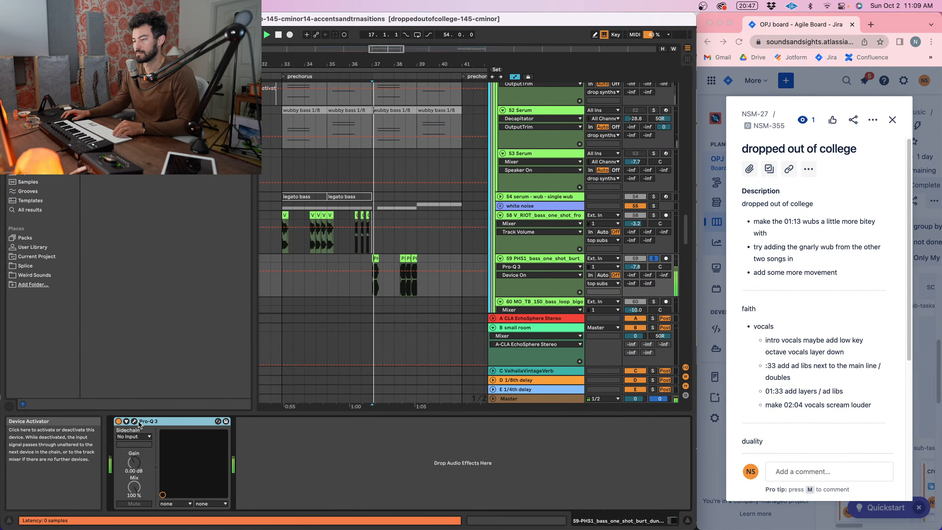
- Turn the PHS1 Pro-Q 3 high shelf into a cut of about -2.66 dB at 998.7 Hz and close the equalizer
click(134, 421)
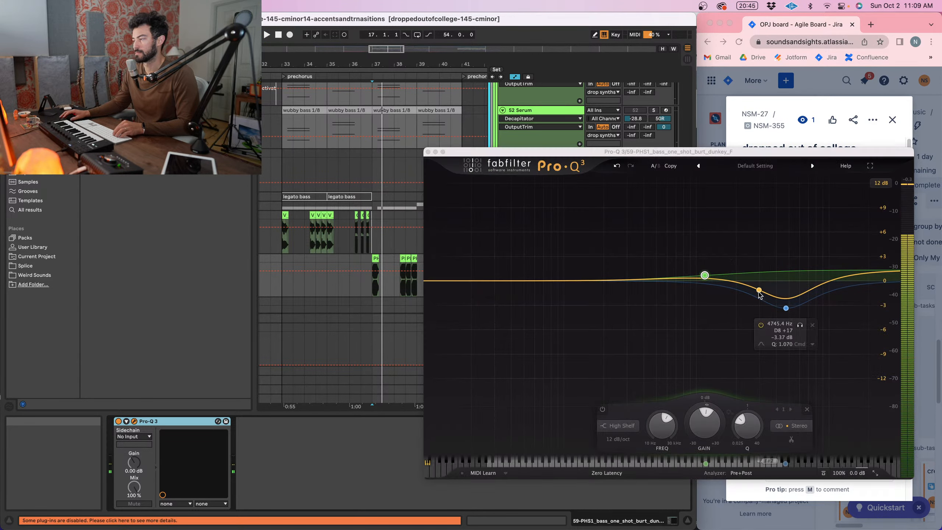
drag(698, 302, 696, 303)
key(space)
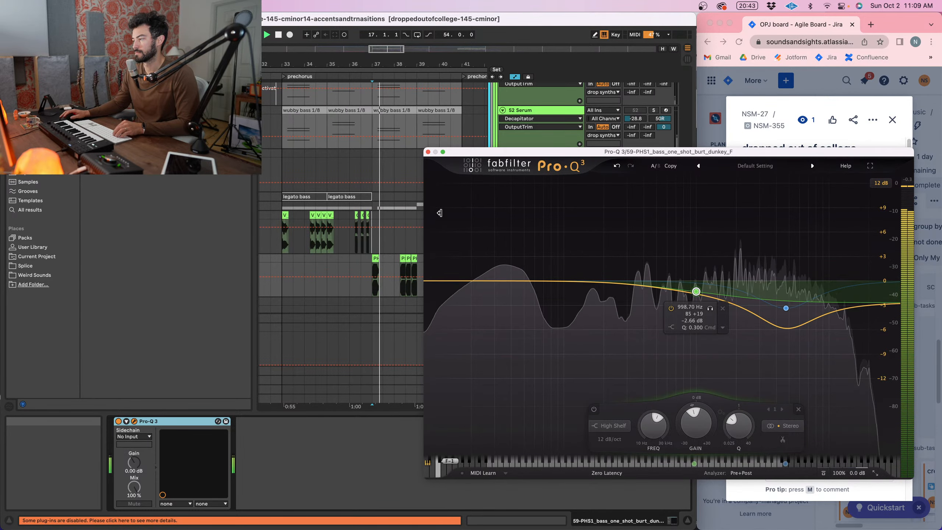
key(space)
key(space)
click(428, 151)
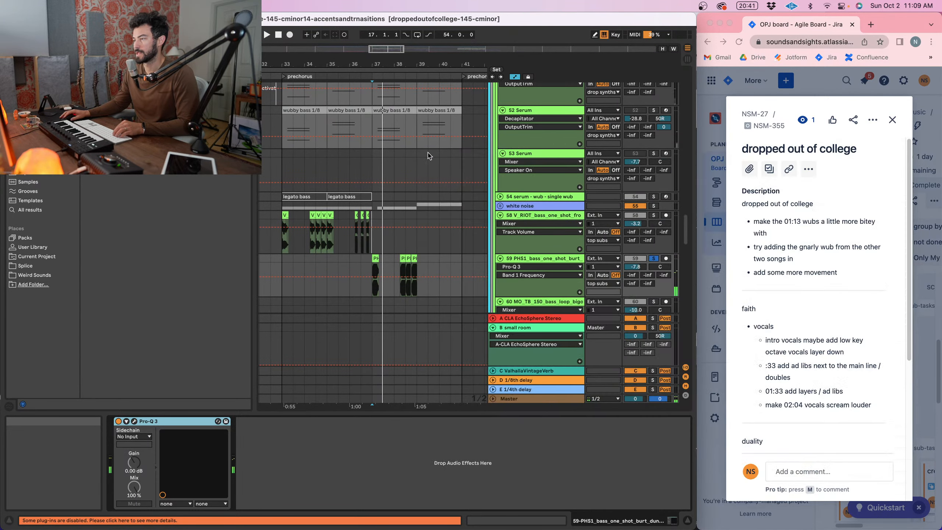
- Solo the V_RIOT bass track 58 and play its one-shots from bar 33
click(285, 215)
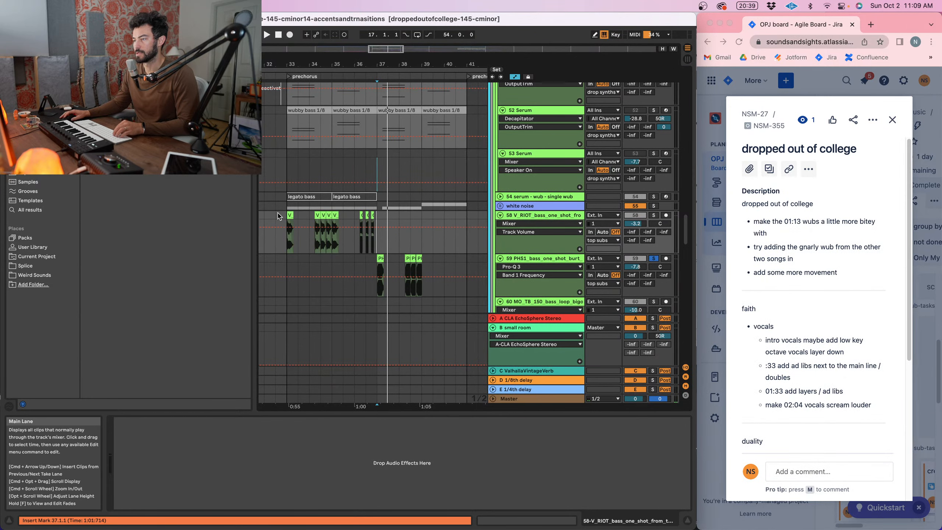
key(space)
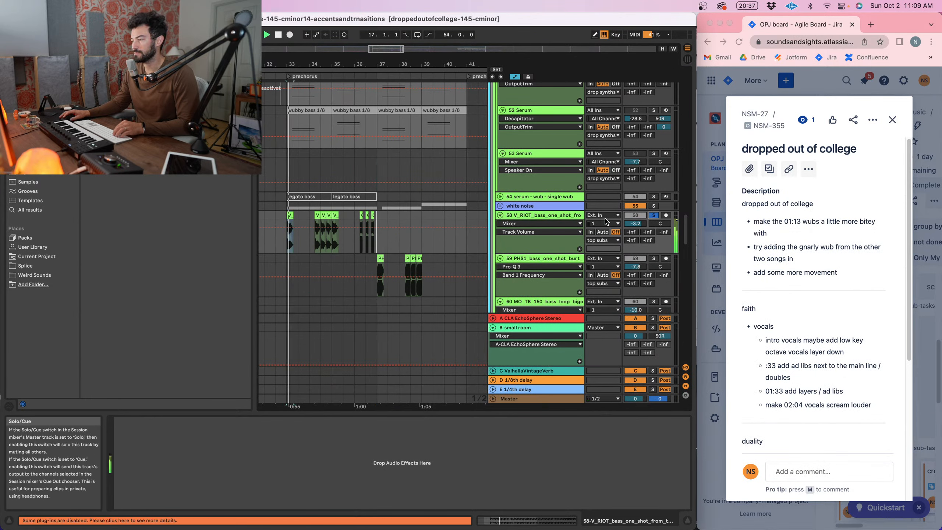
click(534, 218)
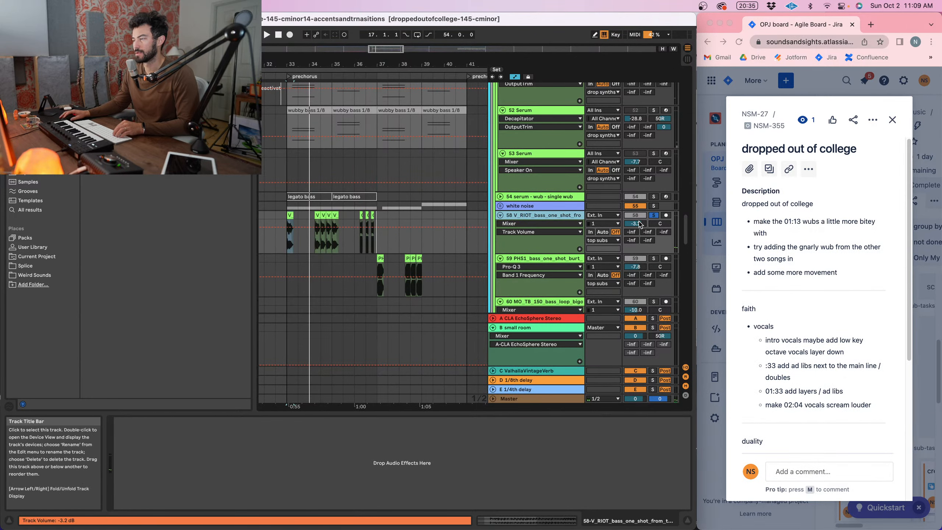
- Inspect the Pro-Q 3 curve on the drop synths group and close the equalizer again
scroll(518, 197, up, 10)
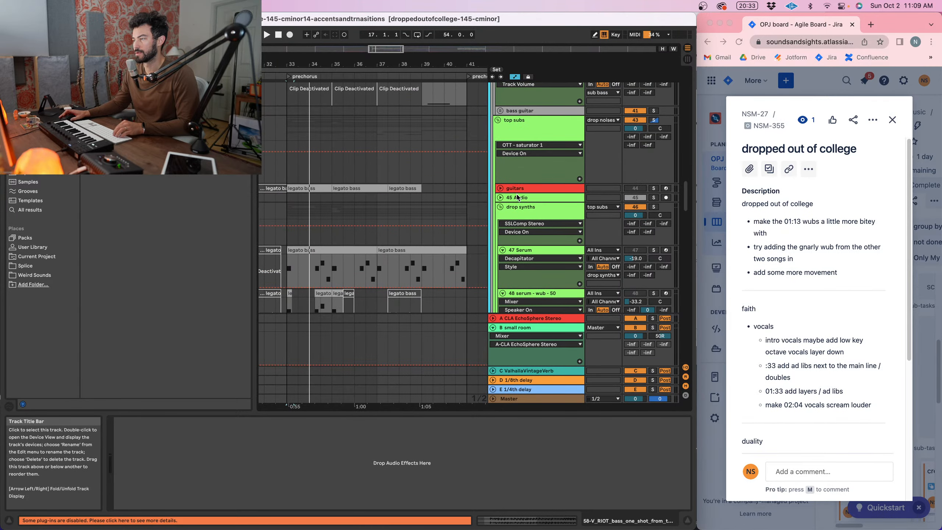
click(513, 207)
click(135, 422)
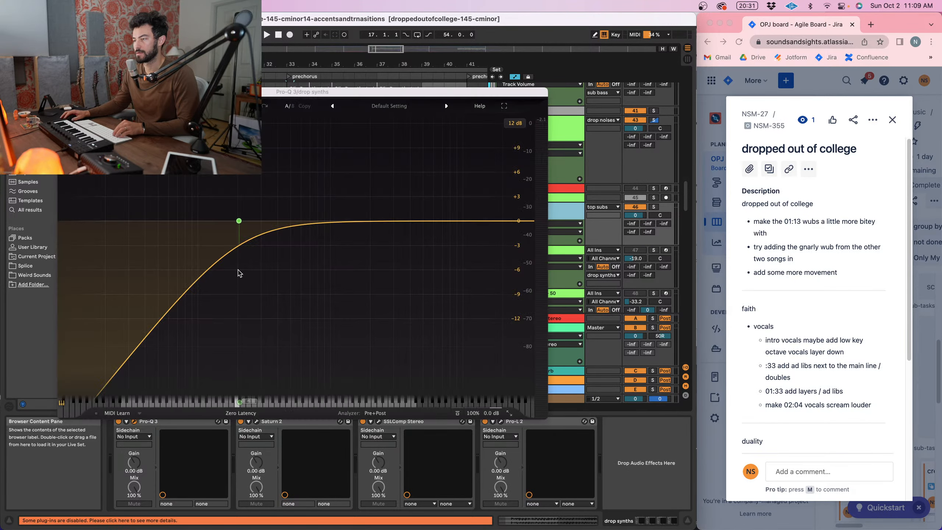
click(63, 92)
scroll(384, 268, down, 5)
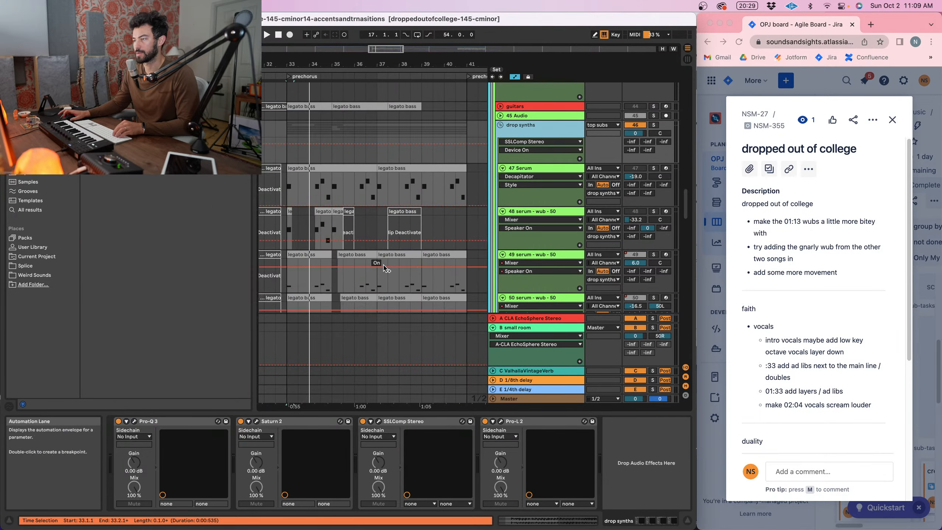
scroll(385, 268, down, 5)
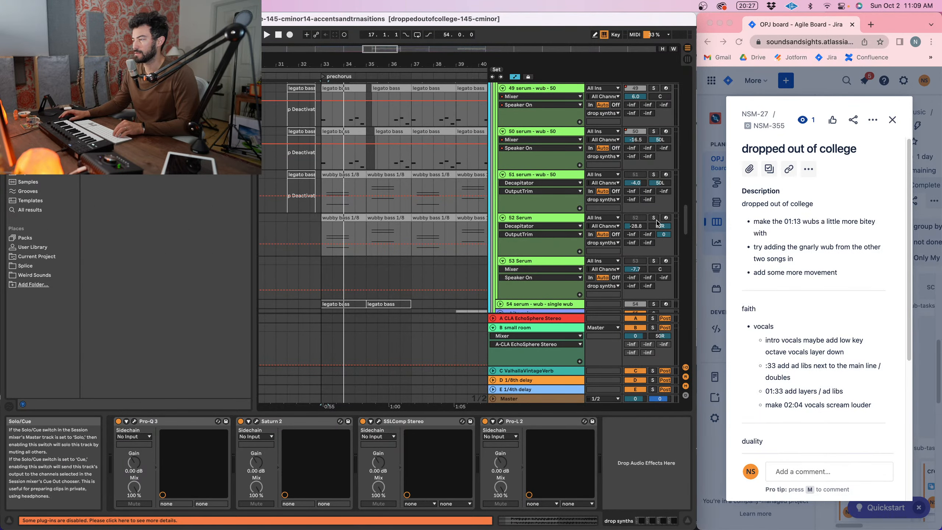
- Unsolo track 58 and play the full mix from bars 33, 34.3 and 37
key(space)
scroll(537, 241, down, 3)
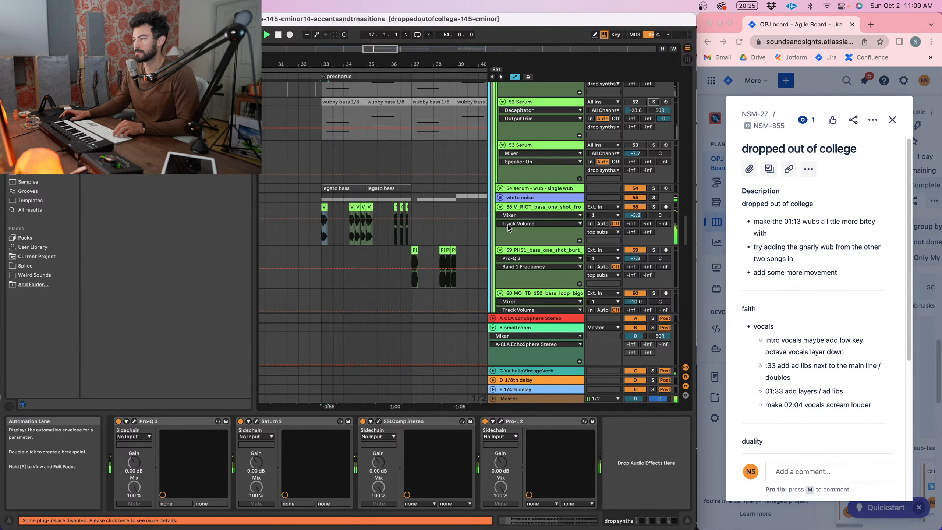
click(528, 251)
click(332, 435)
scroll(362, 284, right, 2)
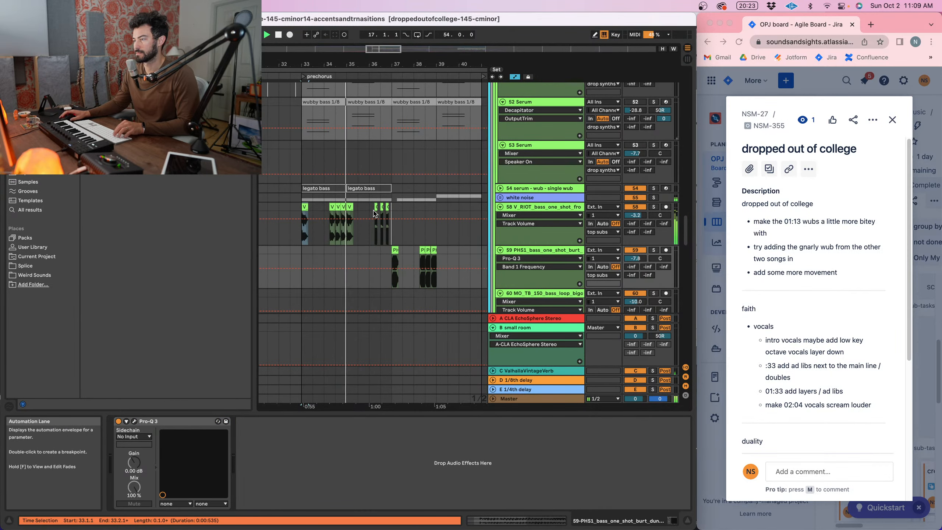
click(332, 158)
scroll(352, 120, up, 2)
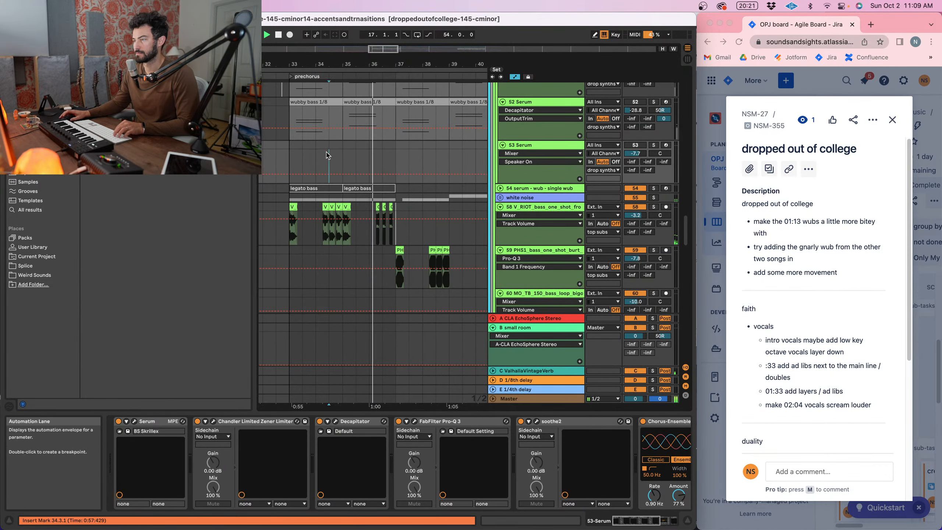
scroll(327, 155, right, 2)
click(365, 144)
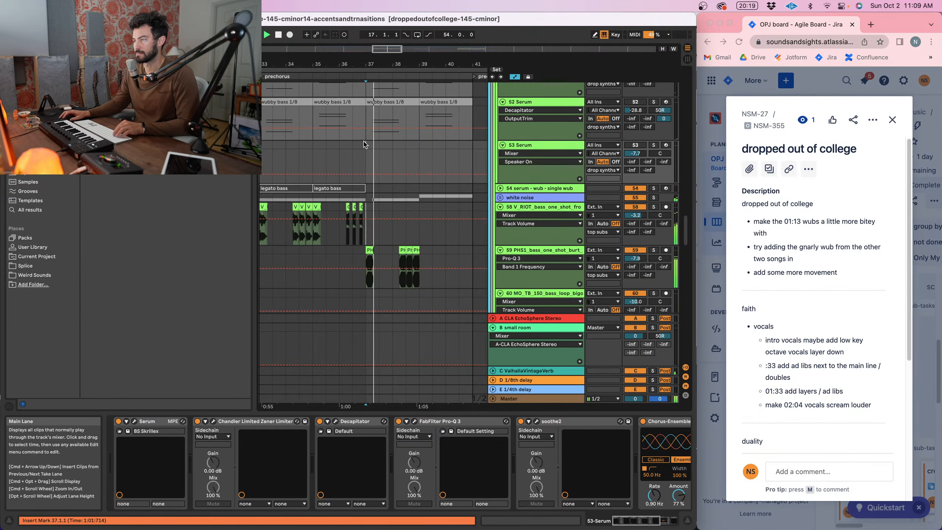
- Set the 59 PHS1 track volume to -7.1 dB and replay the mix from bar 37
drag(381, 63, 381, 58)
key(space)
key(space)
drag(634, 258, 635, 255)
key(space)
key(space)
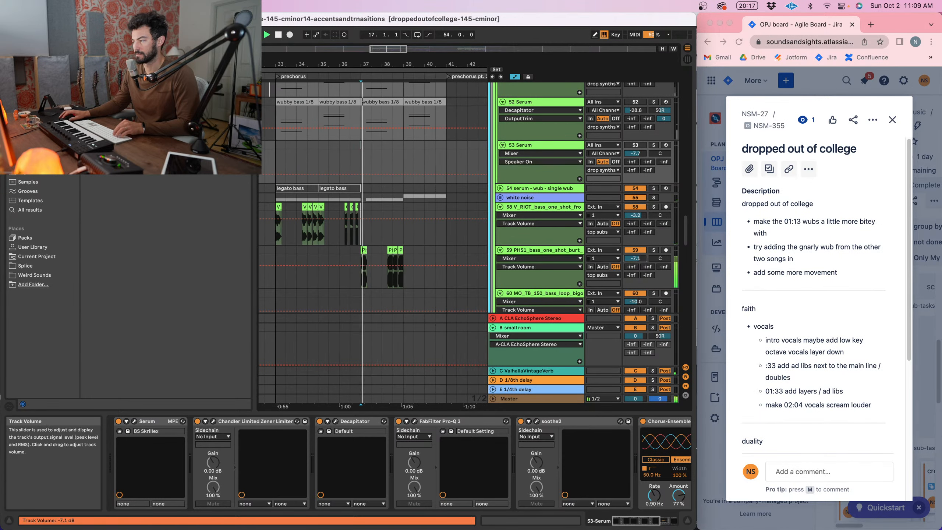
key(space)
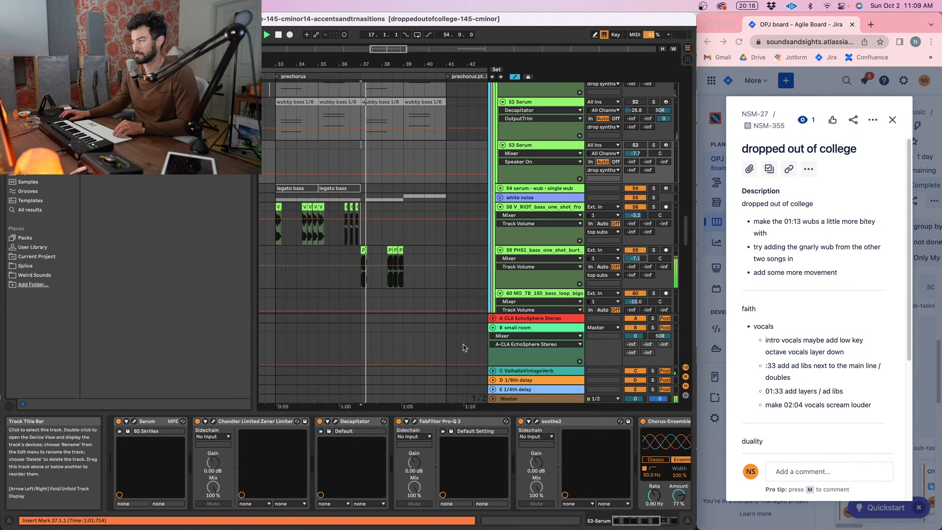
- Switch off Pro-Q 3 on track 59 PHS1 and set the track volume to -8.0 dB
click(543, 256)
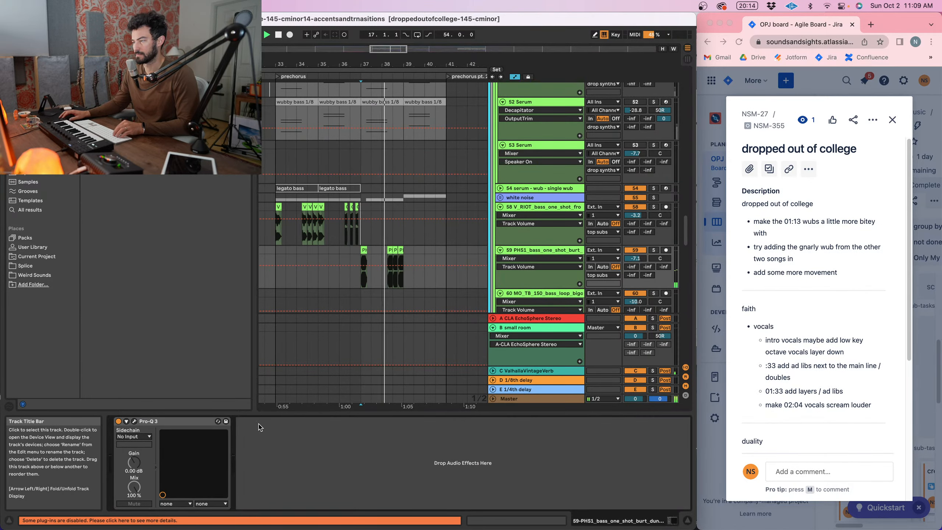
click(170, 423)
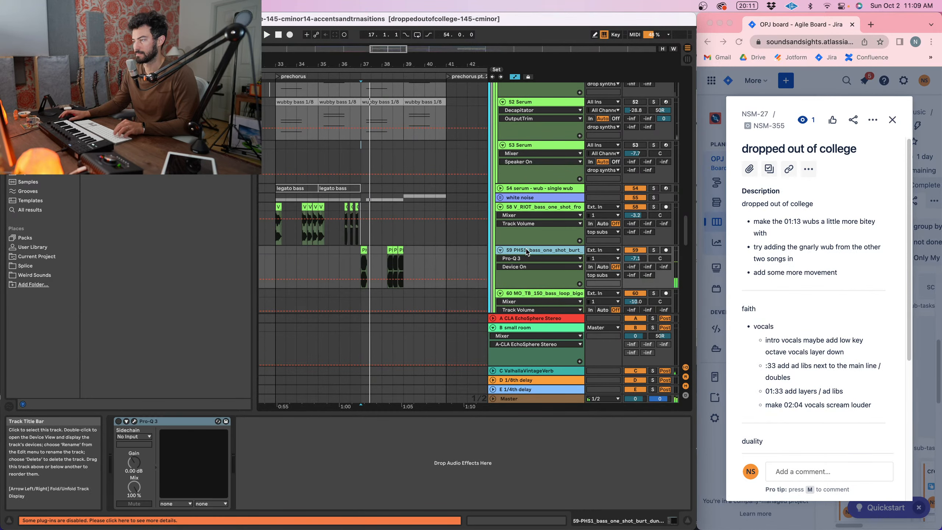
drag(633, 256, 630, 259)
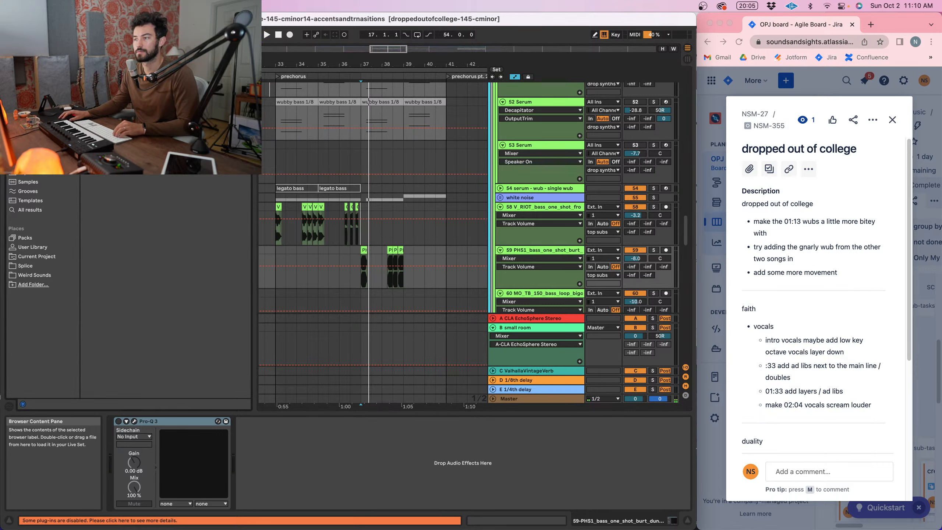
- Add OTT after Pro-Q 3 on track 59, solo the track and set OTT's Time to 10%
drag(322, 401, 293, 422)
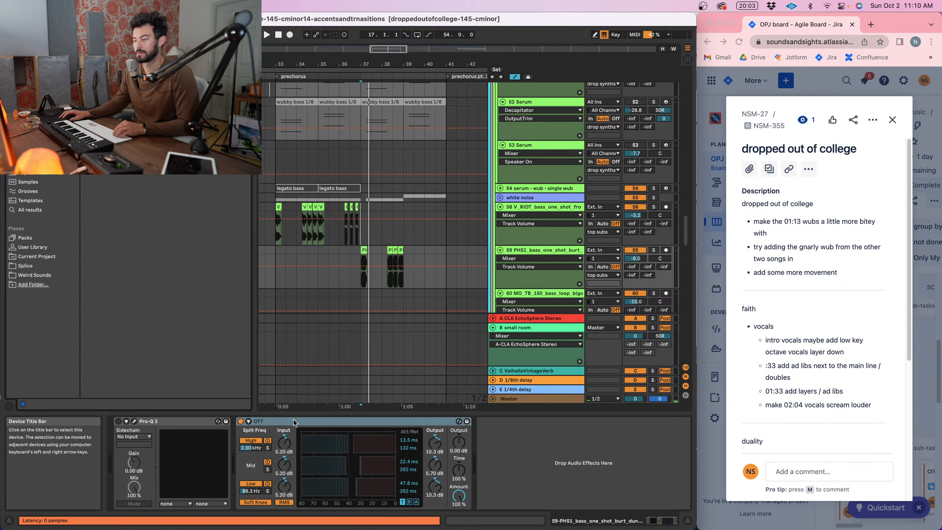
key(space)
click(653, 250)
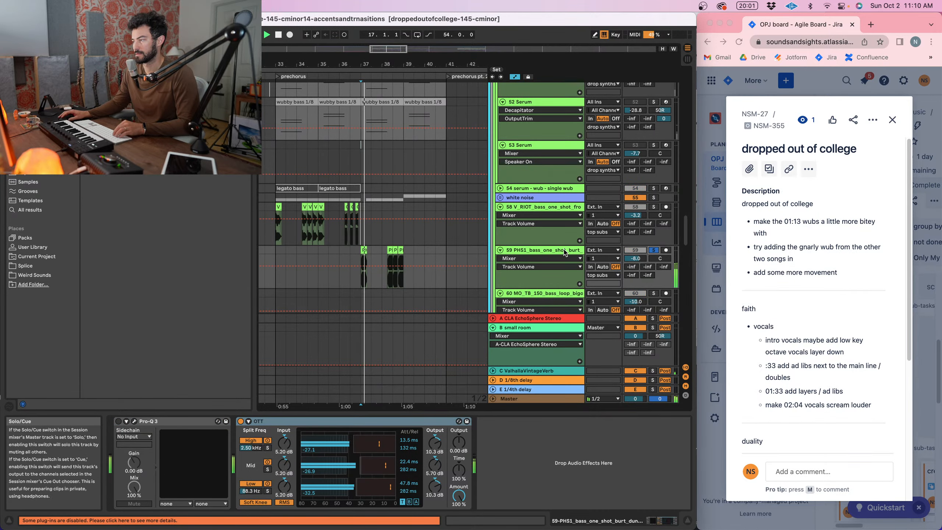
drag(458, 470, 458, 467)
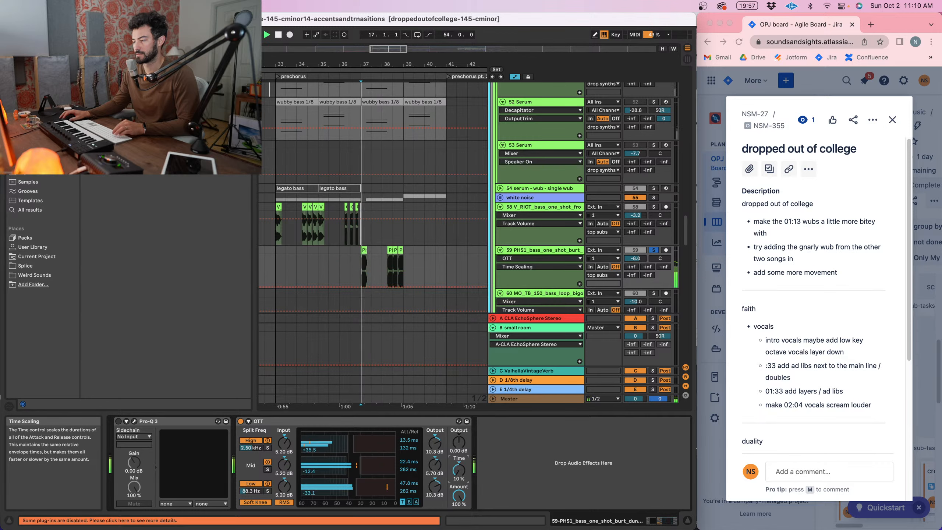
click(409, 423)
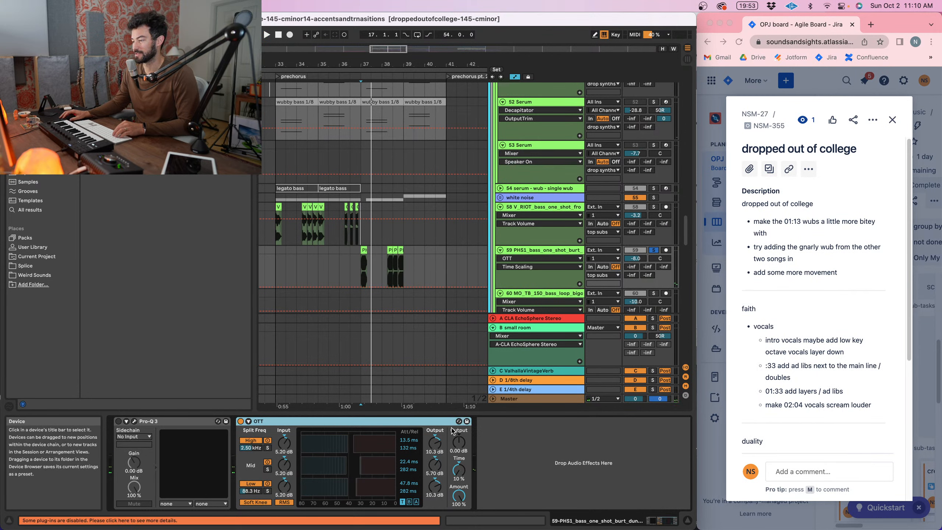
- Raise OTT's overall output to 8.60 dB, unsolo track 59 and replay the mix from bar 37
key(space)
mouse_move(459, 442)
mouse_down()
mouse_move(459, 427)
mouse_move(459, 441)
mouse_up()
click(653, 251)
key(space)
key(space)
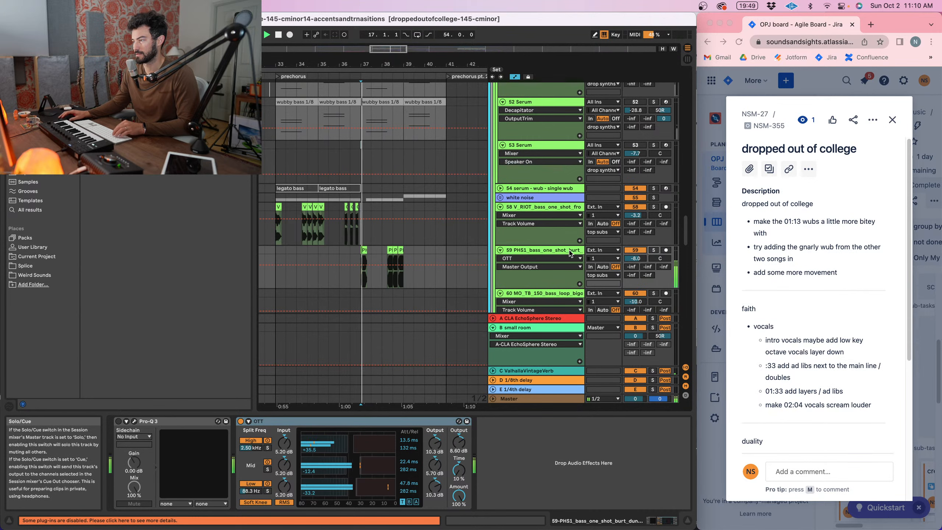
- Select the first PHS1 one-shot clip at bar 37 on track 59 and play the mix from it
click(572, 252)
mouse_move(418, 64)
mouse_down()
mouse_move(419, 75)
mouse_move(414, 64)
mouse_up()
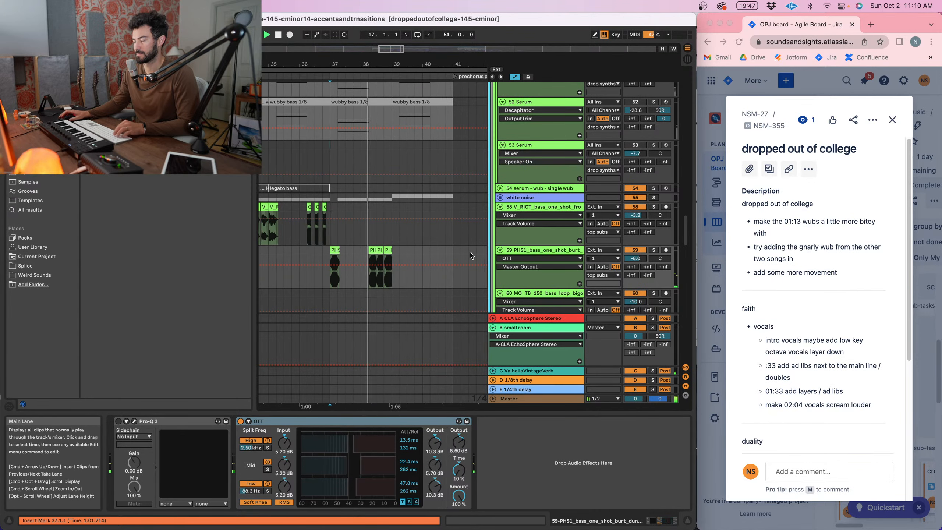
click(522, 251)
click(336, 250)
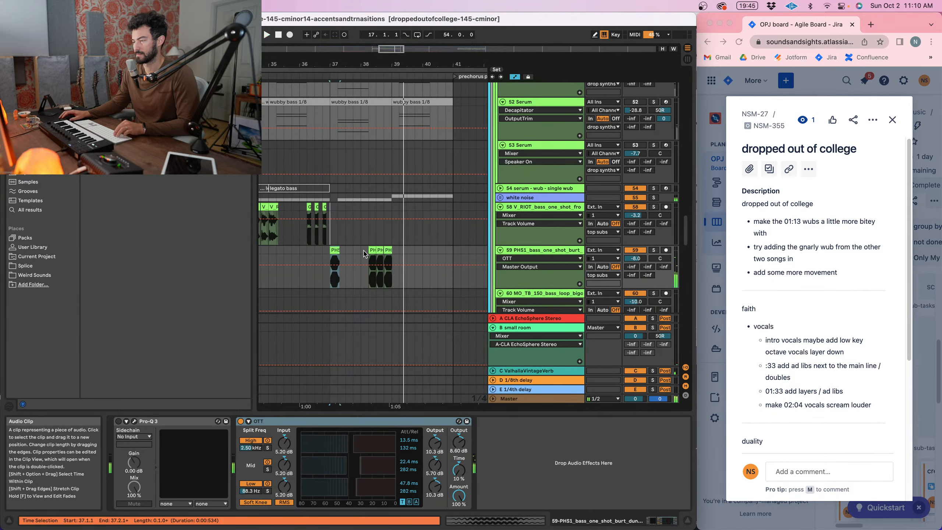
key(space)
key(space)
- Compare the PHS1 one-shot in the full mix with OTT bypassed and enabled
click(240, 421)
key(space)
key(space)
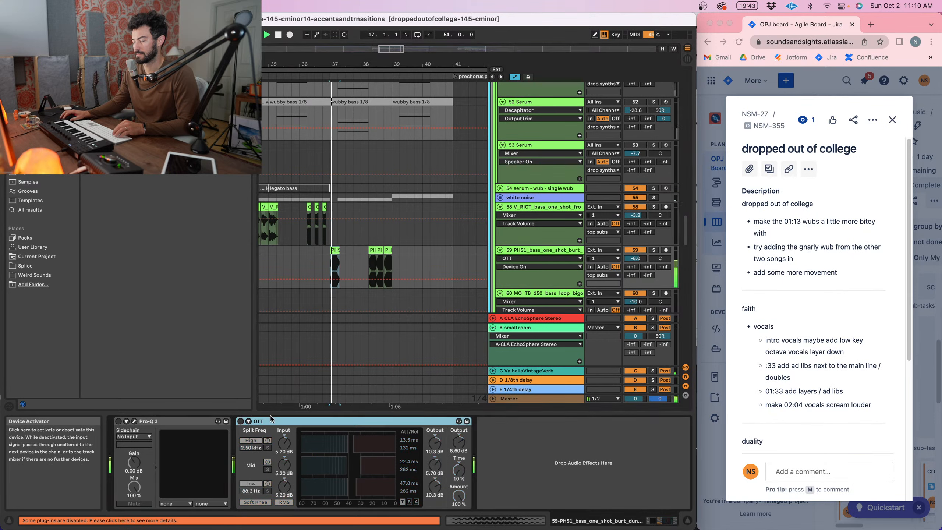
click(240, 421)
key(space)
key(space)
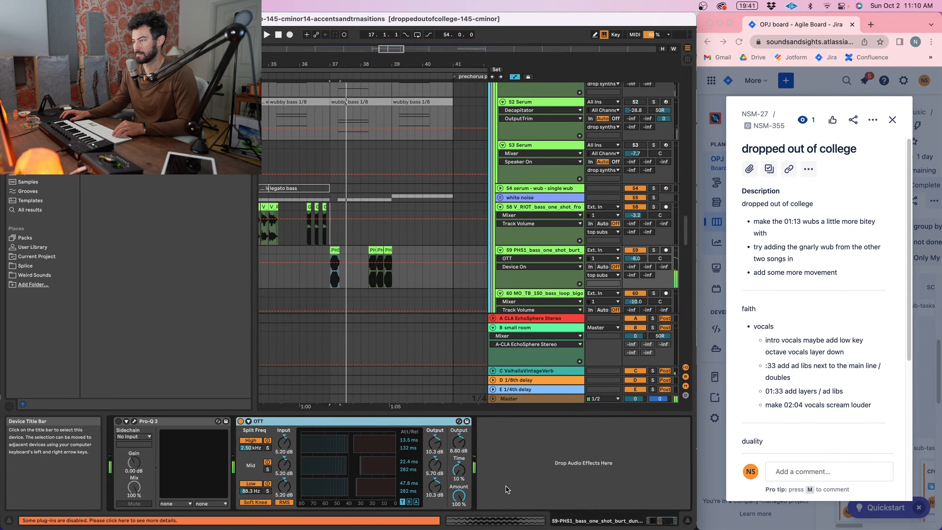
- Solo track 59, replay the one-shot from bar 37 and set OTT's Amount to 67%
key(space)
click(653, 250)
key(space)
key(space)
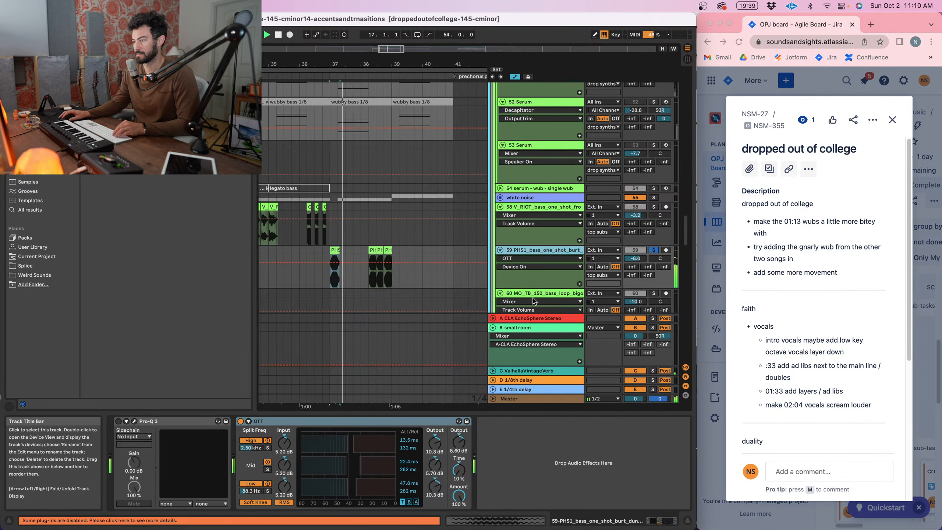
key(space)
key(space)
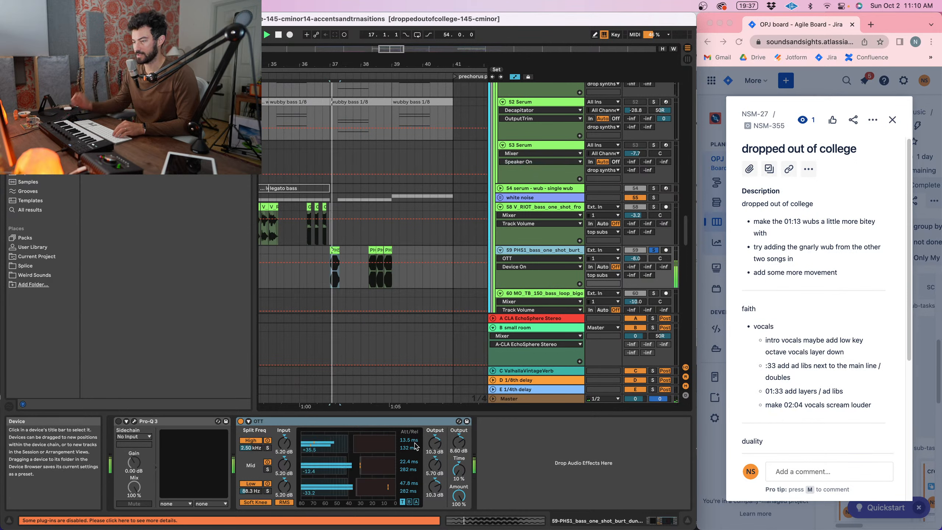
drag(459, 470, 459, 437)
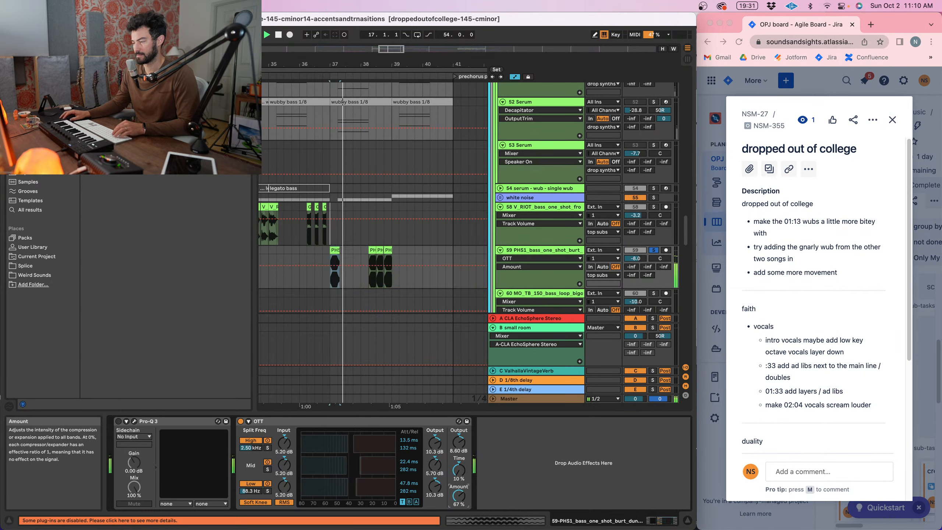
click(383, 422)
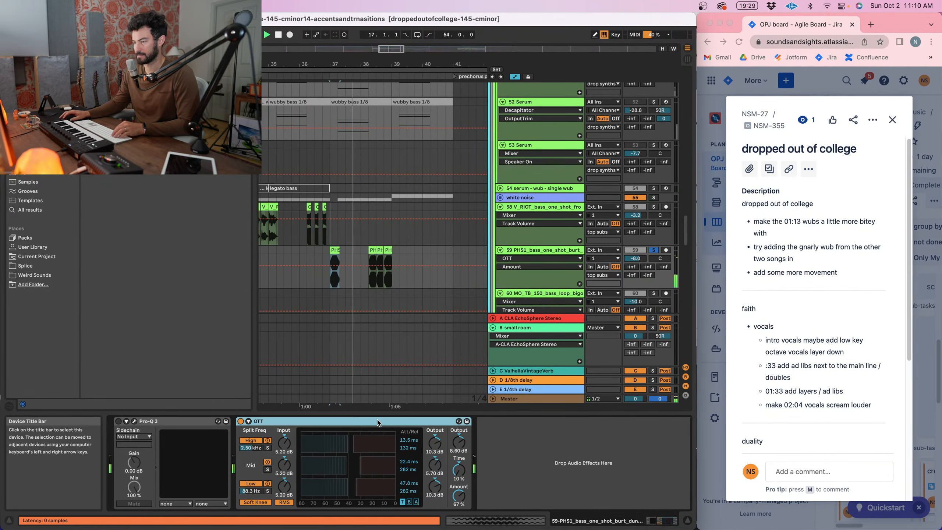
- Switch OTT to Peak mode, turn off Soft Knee and set the low band's output gain to -23.8 dB
click(286, 503)
click(321, 423)
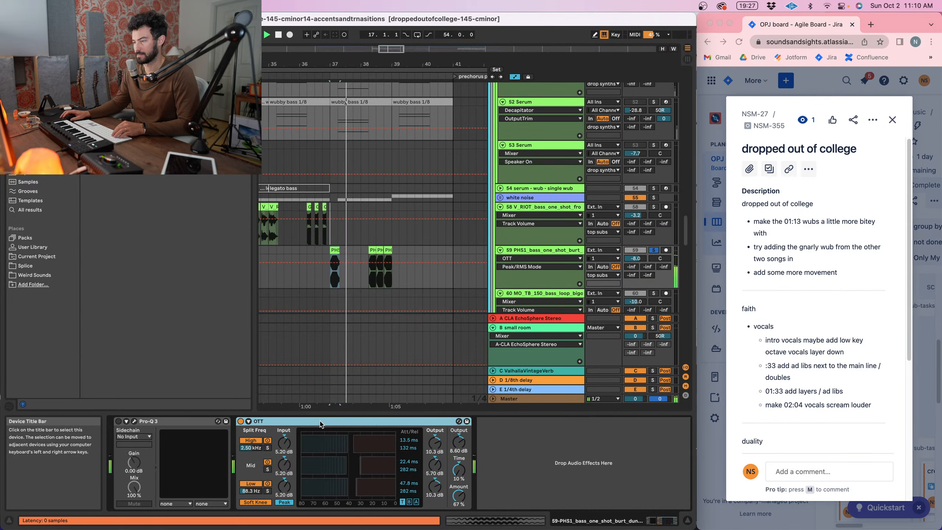
click(262, 502)
click(267, 483)
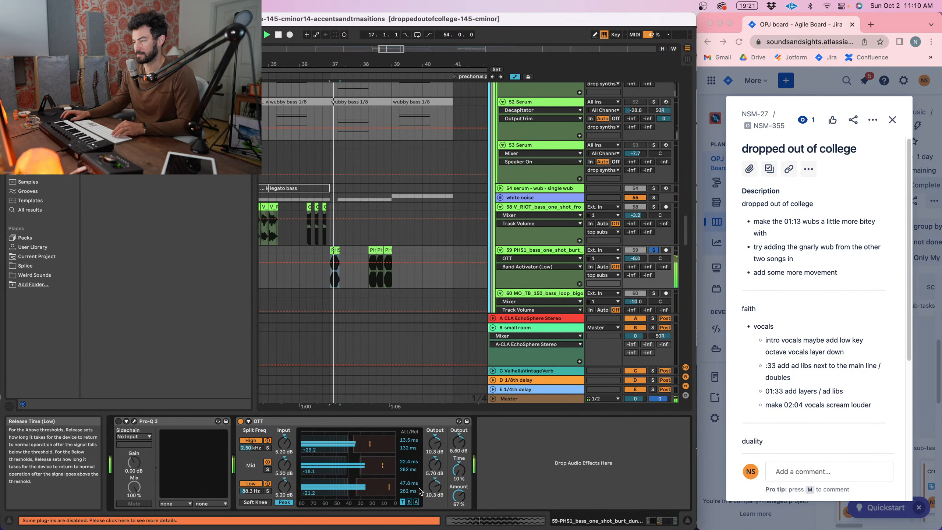
drag(435, 485, 434, 504)
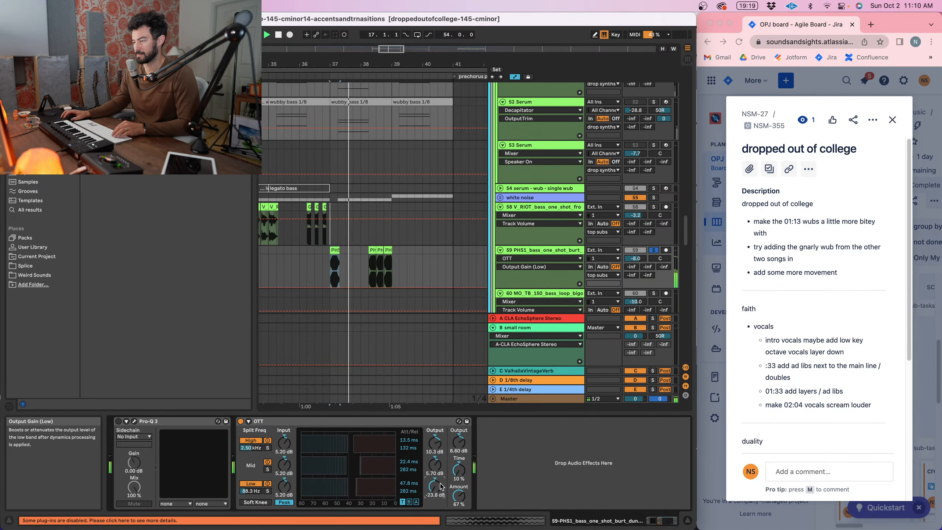
- Unsolo track 59 and play the full mix from bar 33
click(653, 250)
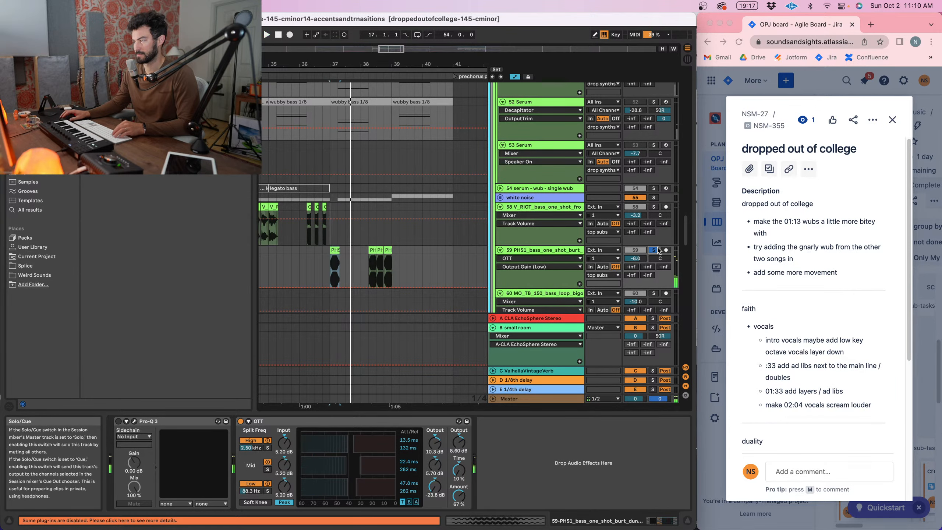
click(545, 250)
drag(341, 64, 343, 93)
scroll(304, 147, left, 3)
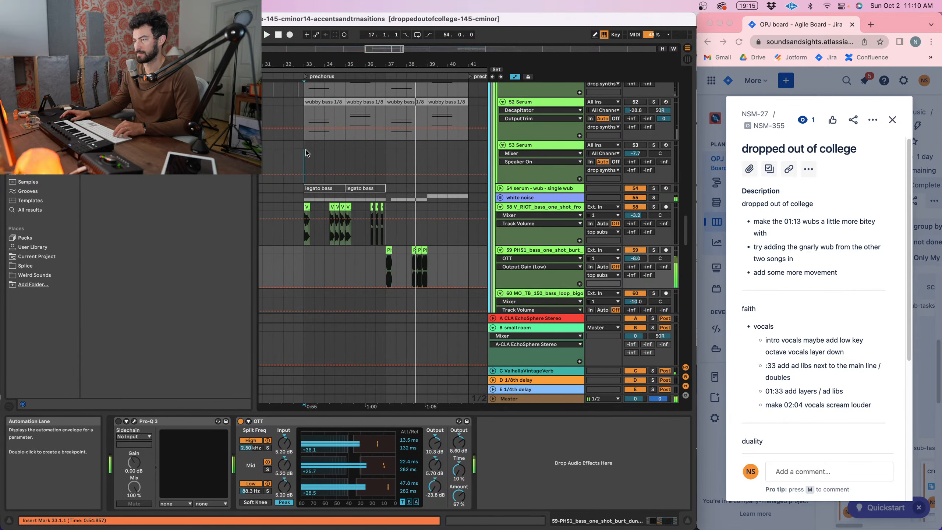
click(304, 150)
key(space)
key(space)
mouse_move(375, 65)
mouse_down()
mouse_move(357, 68)
mouse_move(345, 112)
mouse_up()
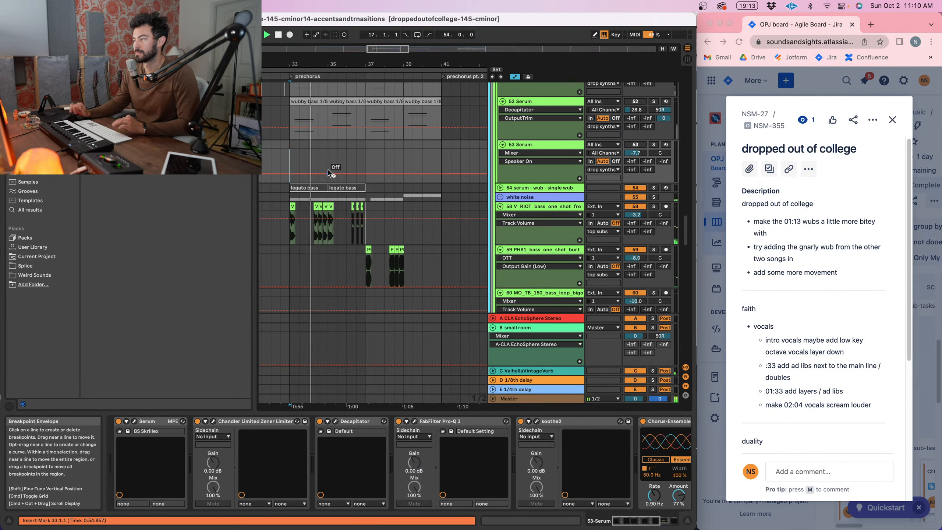
drag(356, 65, 357, 58)
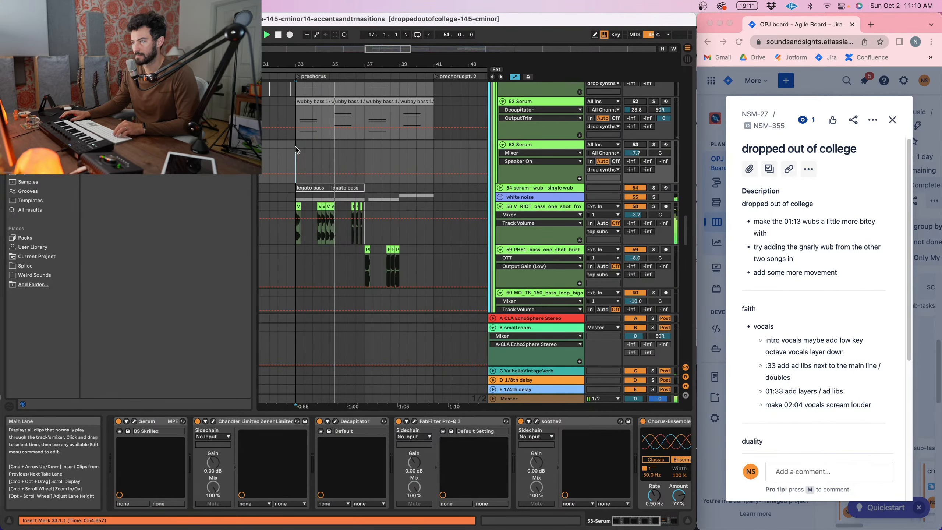
- Play the mix from bar 37 and from the start of prechorus pt. 2 at bar 41
click(365, 136)
click(364, 146)
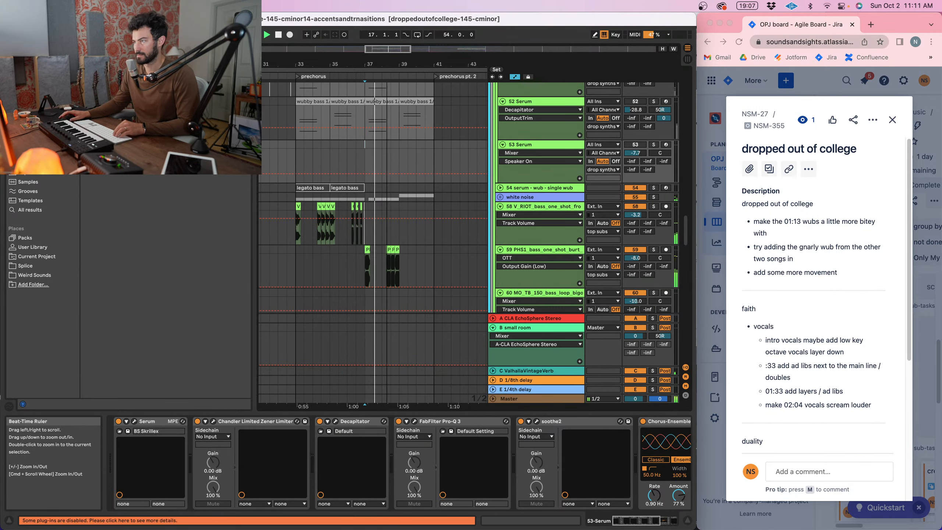
mouse_move(387, 69)
mouse_down()
mouse_move(368, 67)
mouse_move(397, 61)
mouse_up()
click(393, 124)
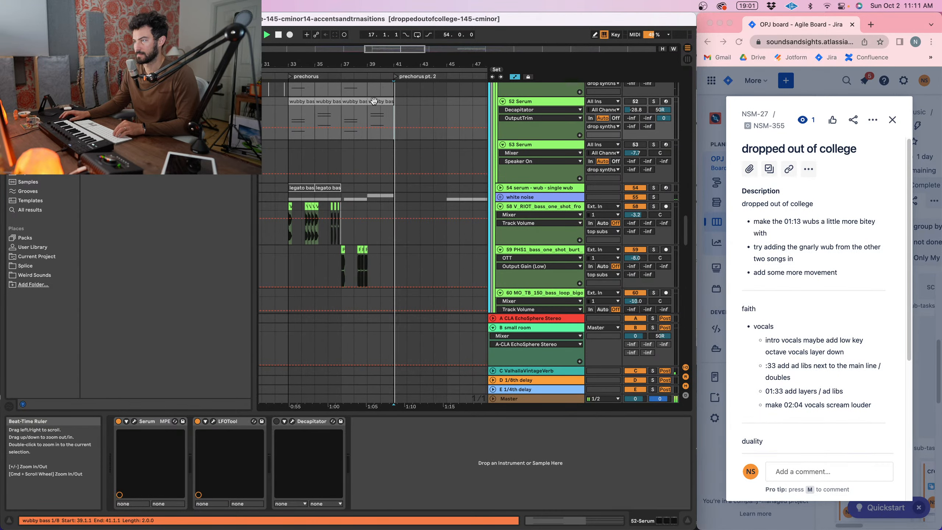
- Select the wubby bass 1/8 clip at bar 33 on track 52 and stop playback
click(306, 110)
drag(312, 66, 313, 64)
click(312, 102)
scroll(310, 101, left, 1)
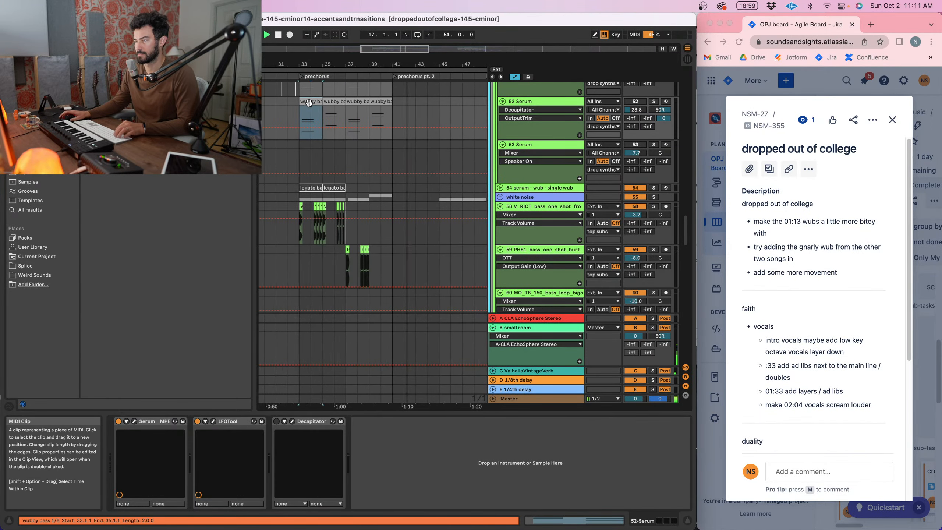
key(space)
scroll(389, 176, left, 1)
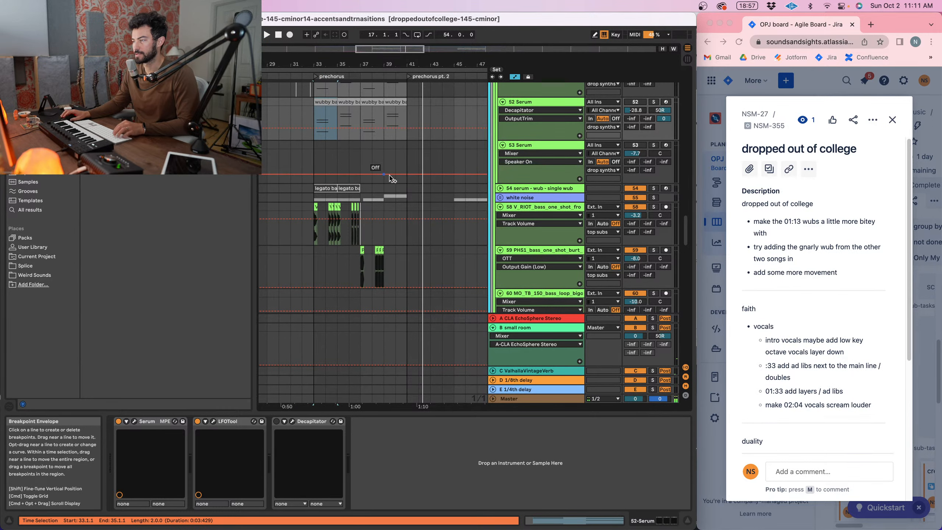
- Solo track 59 and compare its one-shots from bar 37 with OTT bypassed and enabled
click(522, 250)
click(272, 421)
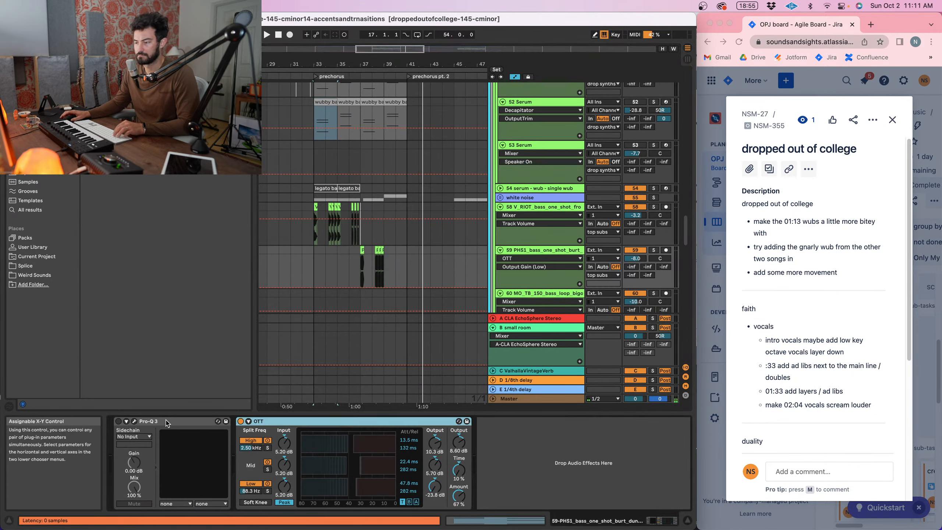
click(140, 423)
click(351, 275)
key(space)
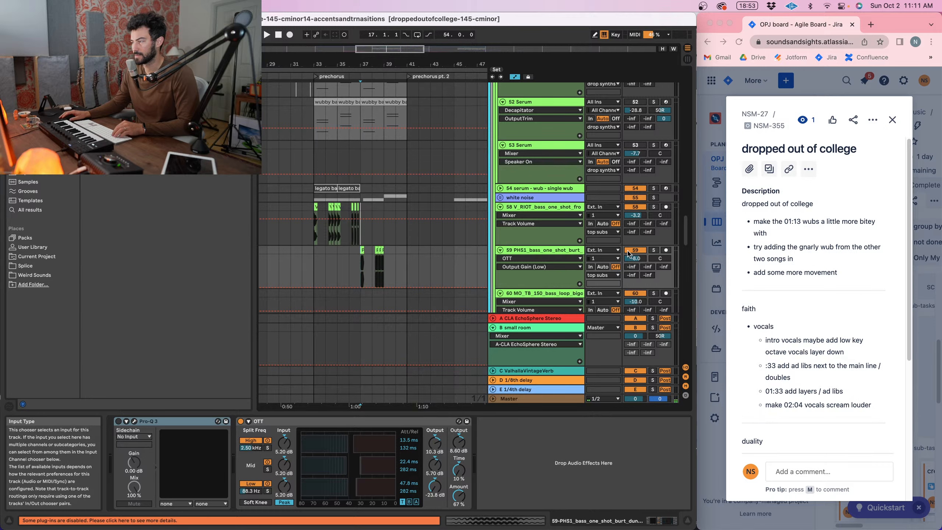
click(240, 421)
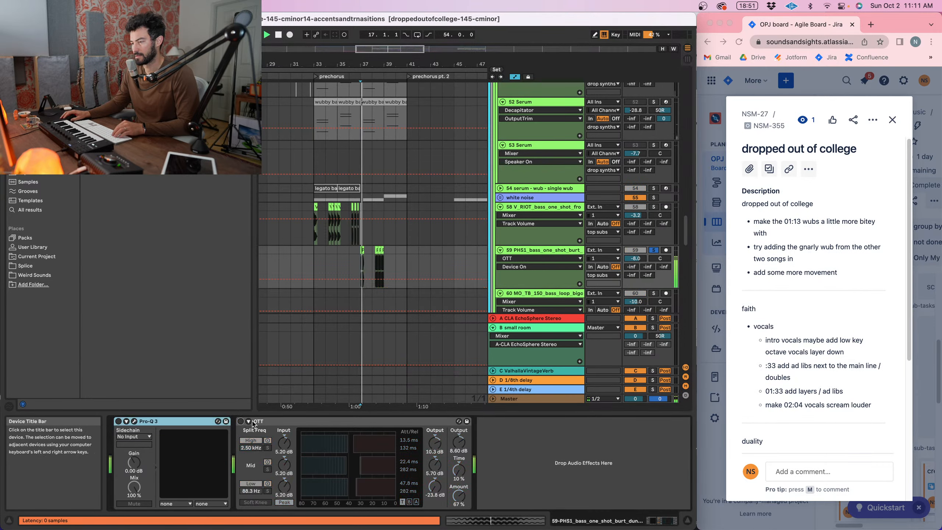
click(240, 421)
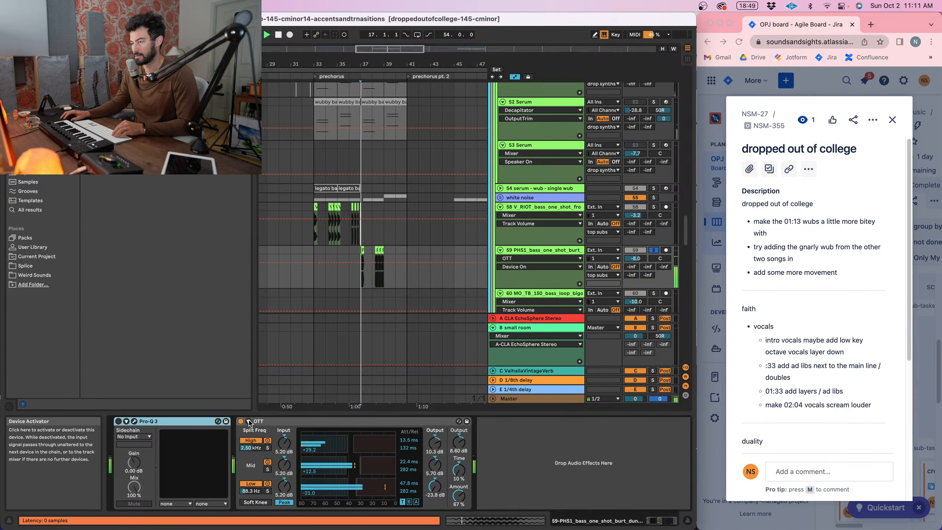
- Try Pro-Q 3 switched on in track 59, delete it from the chain and set the insert mark at bar 33
click(144, 423)
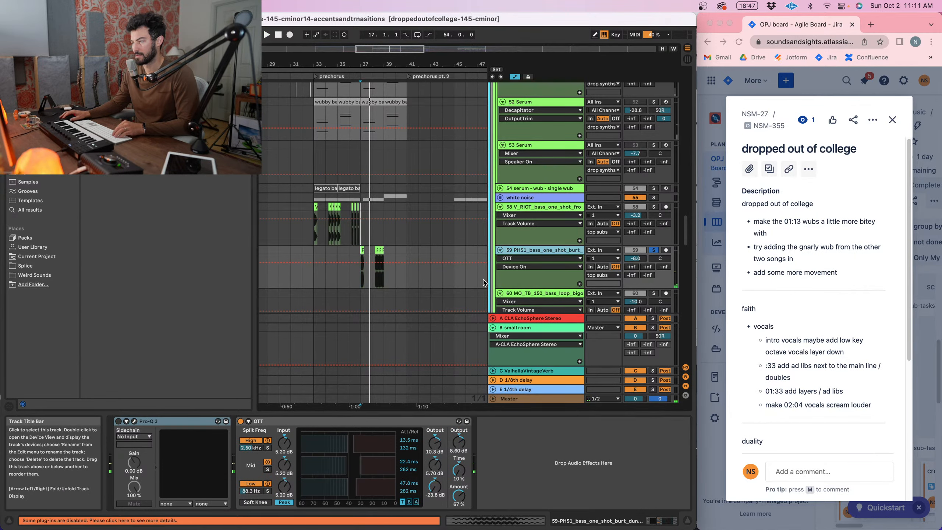
click(134, 421)
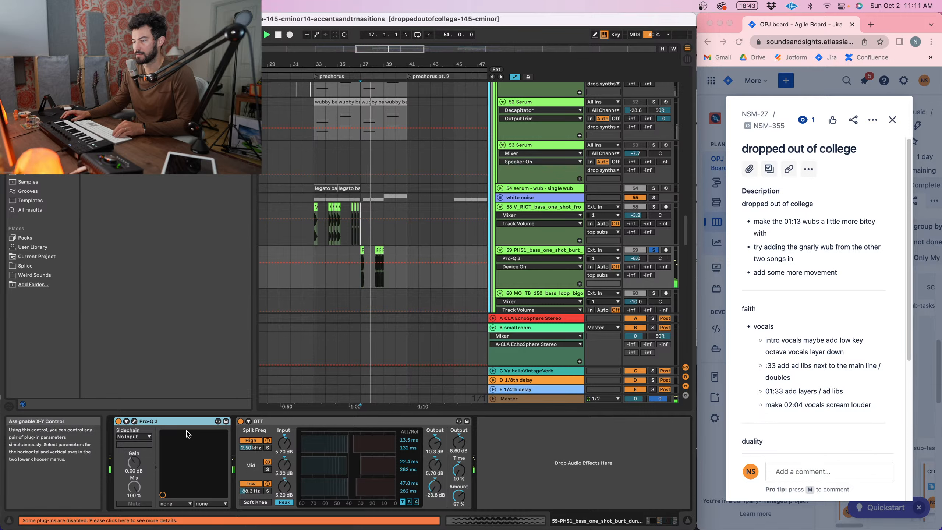
drag(489, 460, 490, 461)
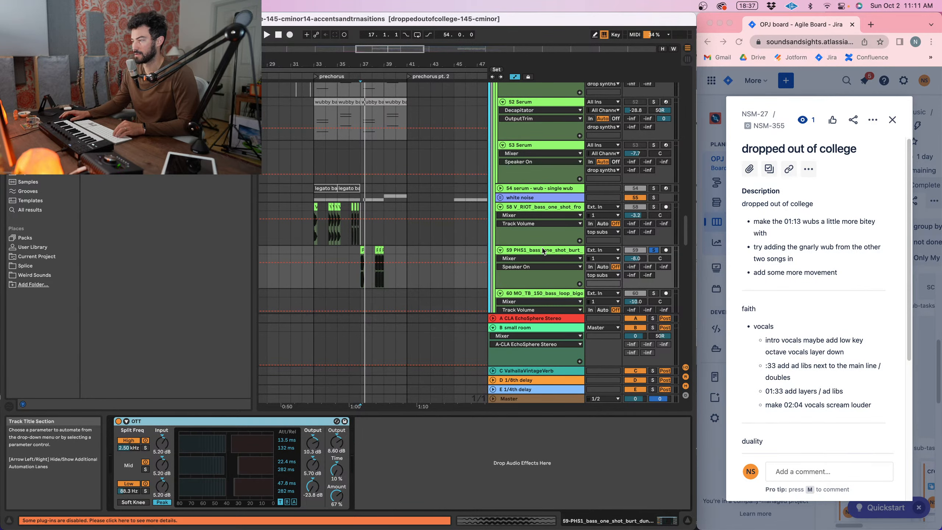
key(Delete)
scroll(350, 65, down, 2)
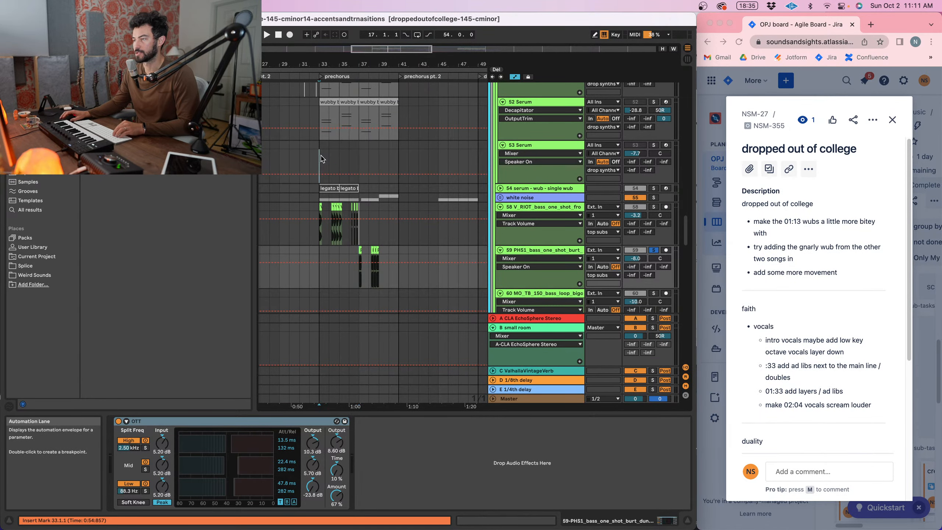
- Play from 36.3, take track 59 out of solo and set its volume to -8.5 dB
click(538, 250)
click(359, 166)
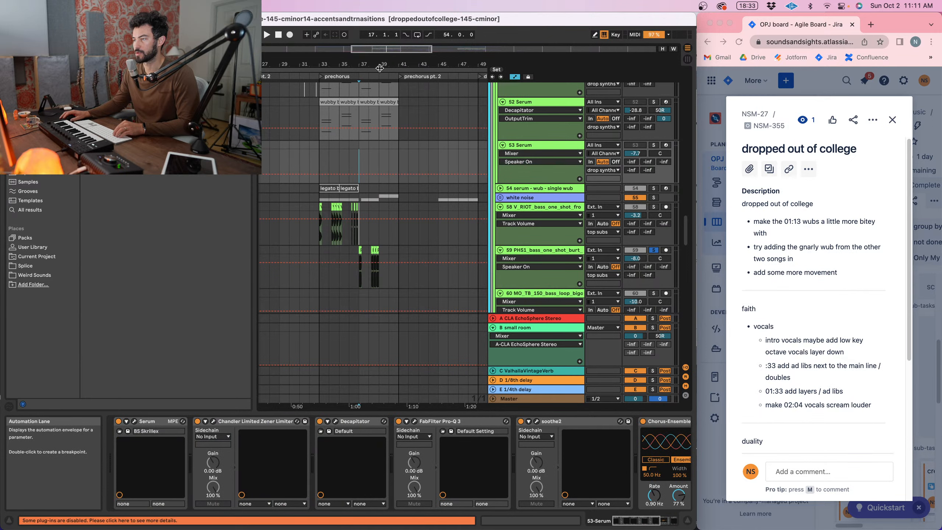
drag(379, 68, 352, 147)
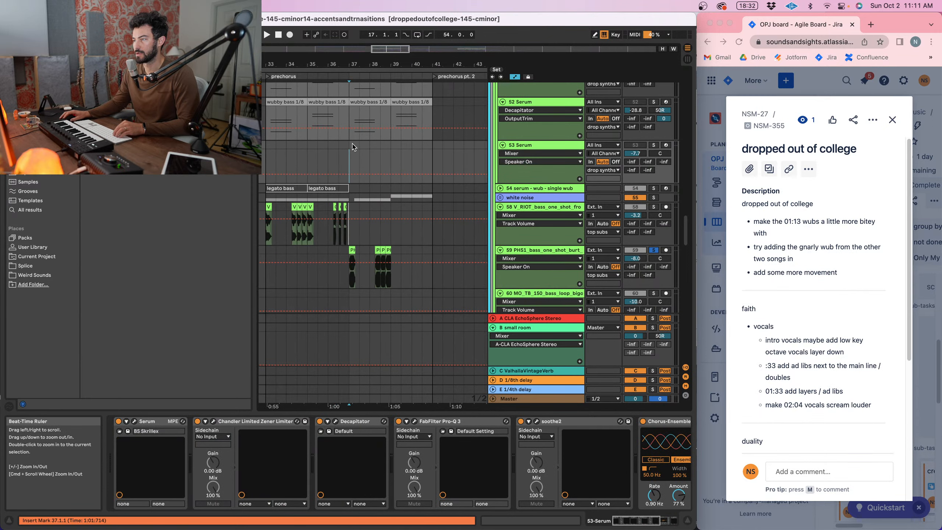
click(341, 159)
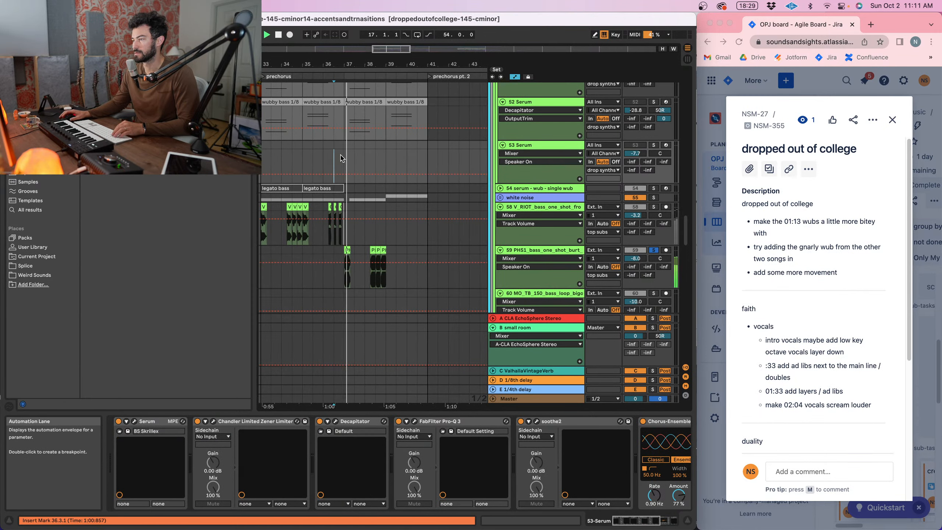
key(space)
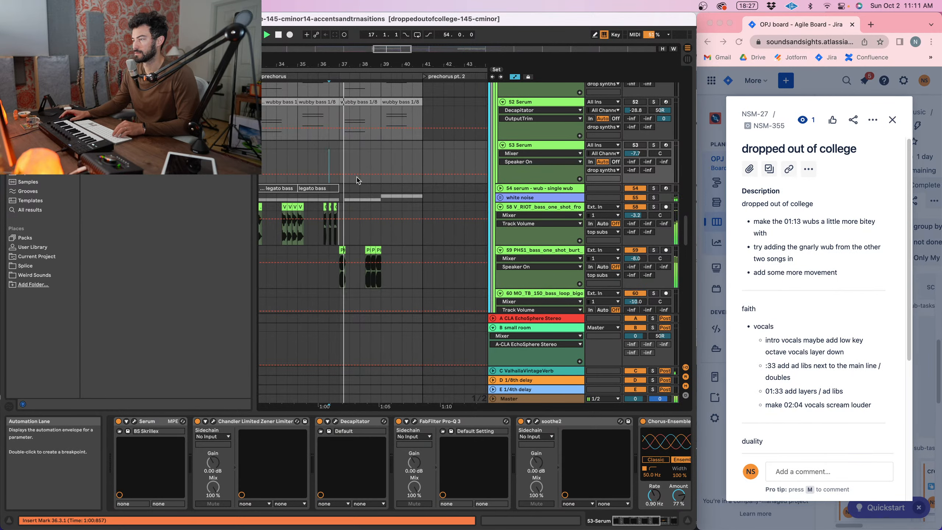
click(639, 264)
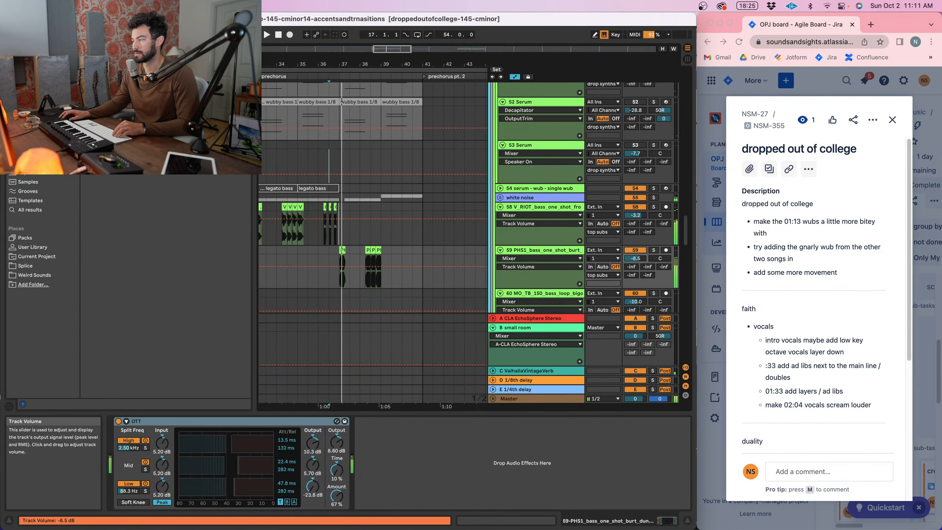
click(539, 252)
- Play the full mix from bar 37, from the start of the prechorus at bar 33, and from bar 37 again
click(342, 145)
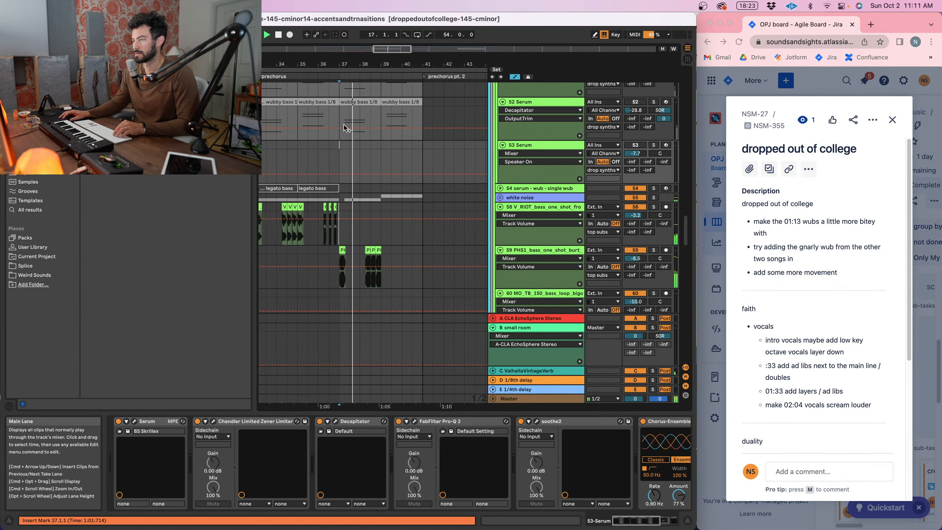
mouse_move(347, 62)
mouse_down()
mouse_move(348, 53)
mouse_move(348, 78)
mouse_up()
click(338, 126)
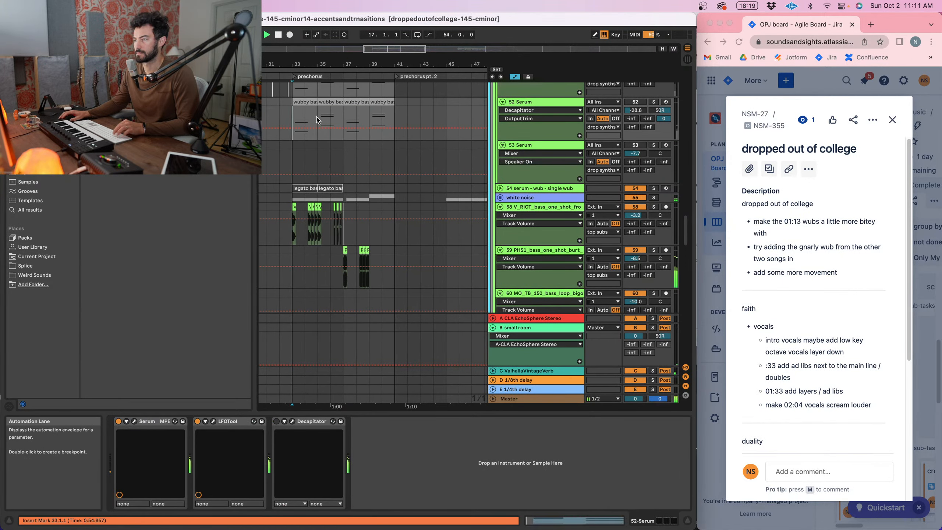
scroll(316, 120, up, 10)
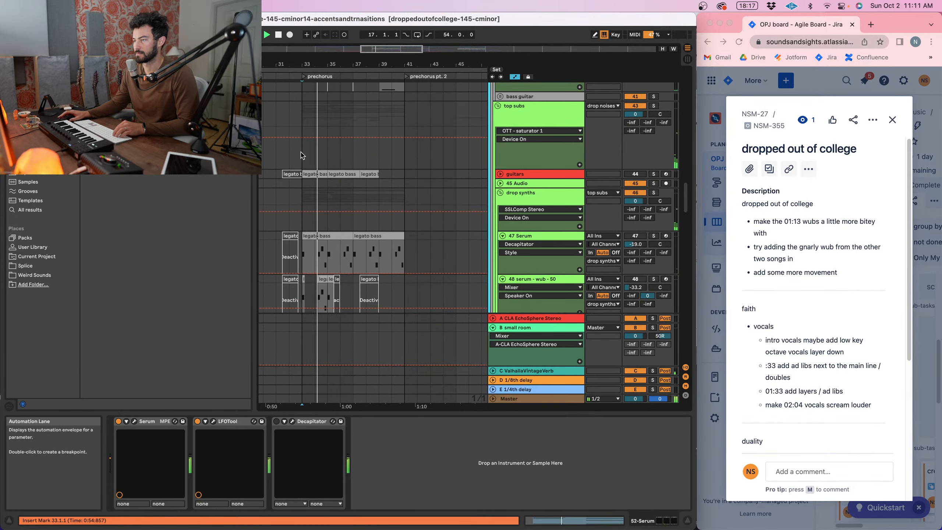
click(299, 155)
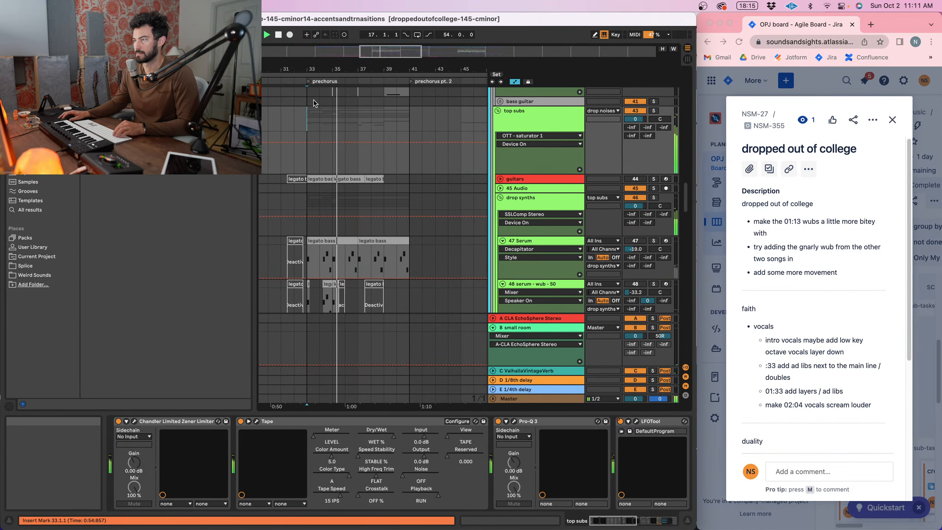
drag(315, 70, 318, 80)
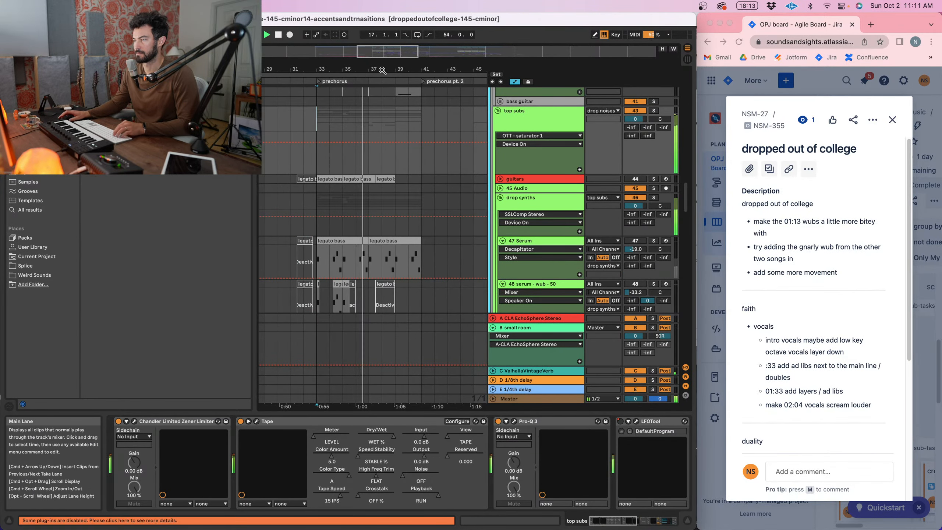
drag(382, 70, 359, 67)
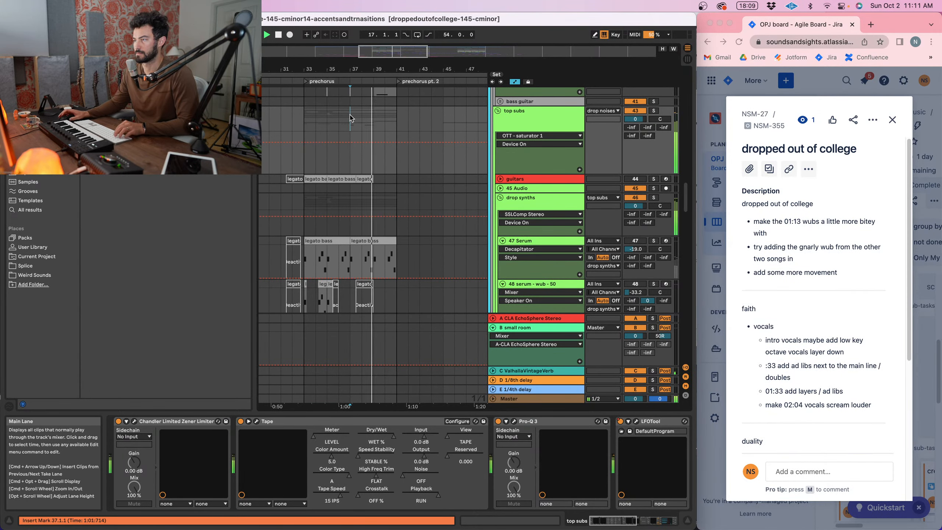
- Play the mix from the start of prechorus pt. 2 at bar 41 and look over the vocal tracks
scroll(349, 118, right, 2)
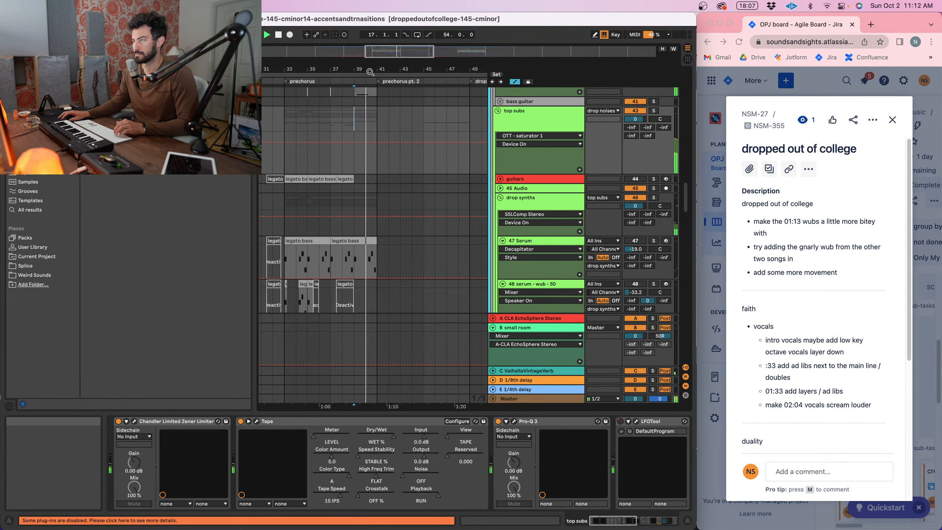
drag(382, 70, 358, 66)
scroll(381, 119, right, 2)
scroll(347, 118, right, 1)
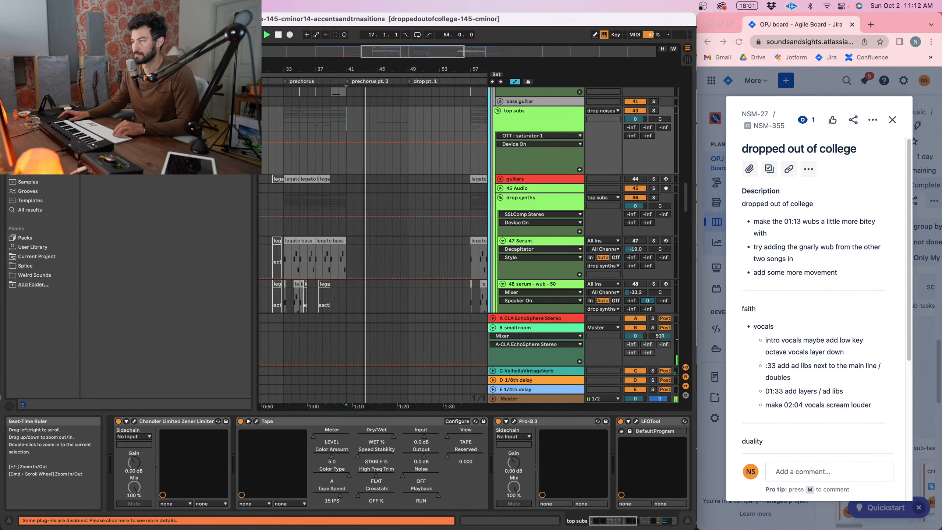
scroll(346, 123, up, 8)
scroll(346, 126, up, 15)
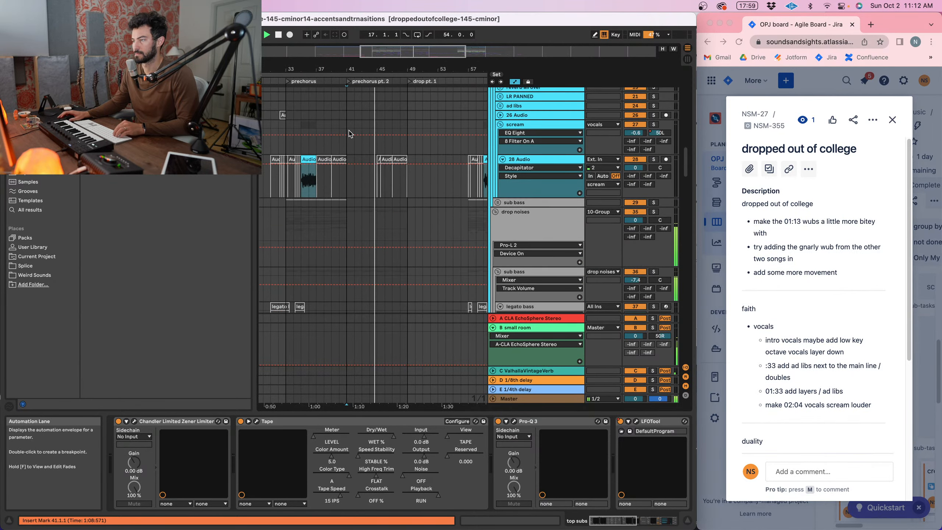
scroll(351, 134, up, 5)
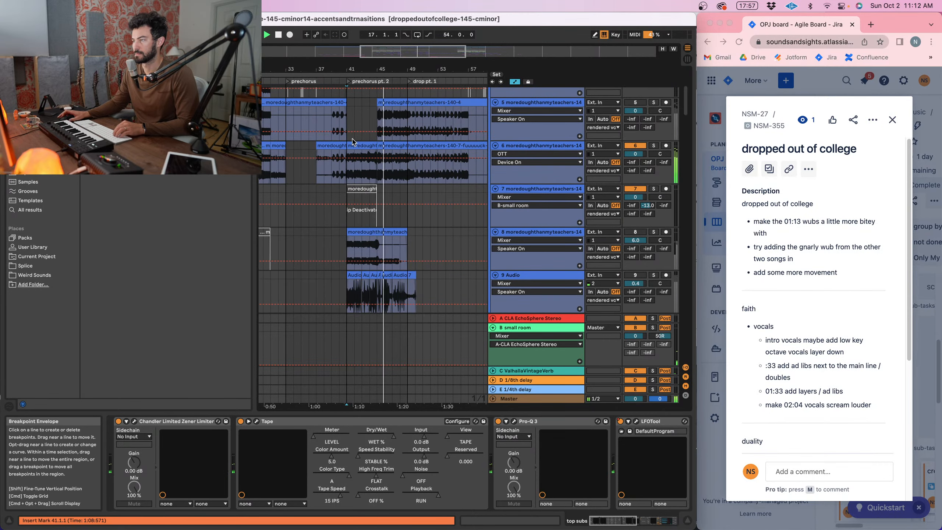
- Play the mix from the start of drop pt. 1 at bar 49
click(410, 194)
drag(440, 74, 386, 67)
scroll(397, 186, right, 2)
scroll(375, 193, down, 3)
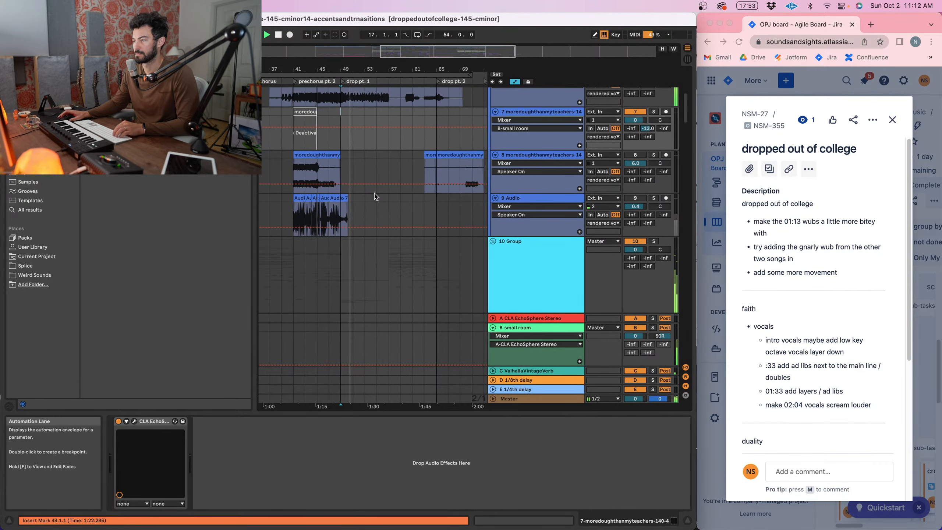
scroll(351, 202, up, 5)
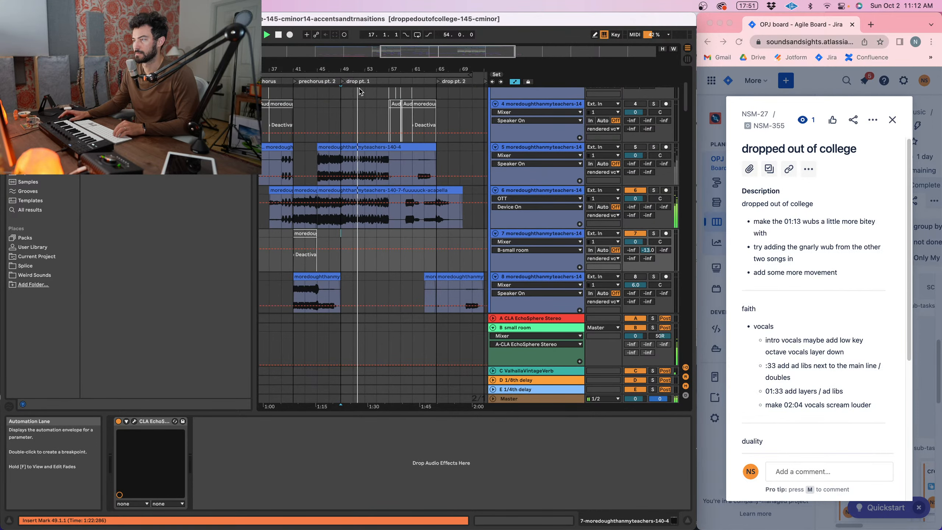
- Play the second half of drop pt. 1 from bar 57 and go down to its bass tracks
drag(364, 69, 396, 71)
click(383, 124)
key(space)
key(space)
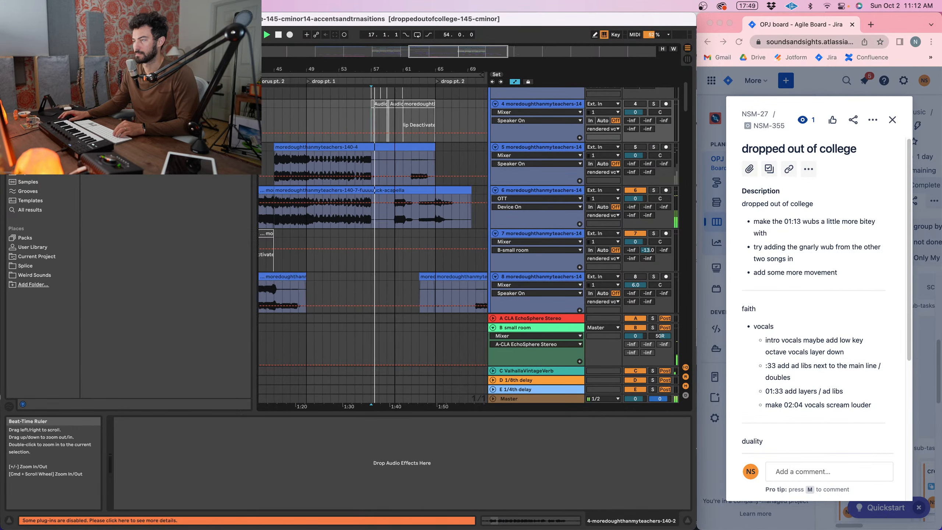
scroll(378, 192, right, 2)
scroll(342, 228, down, 8)
scroll(343, 231, down, 15)
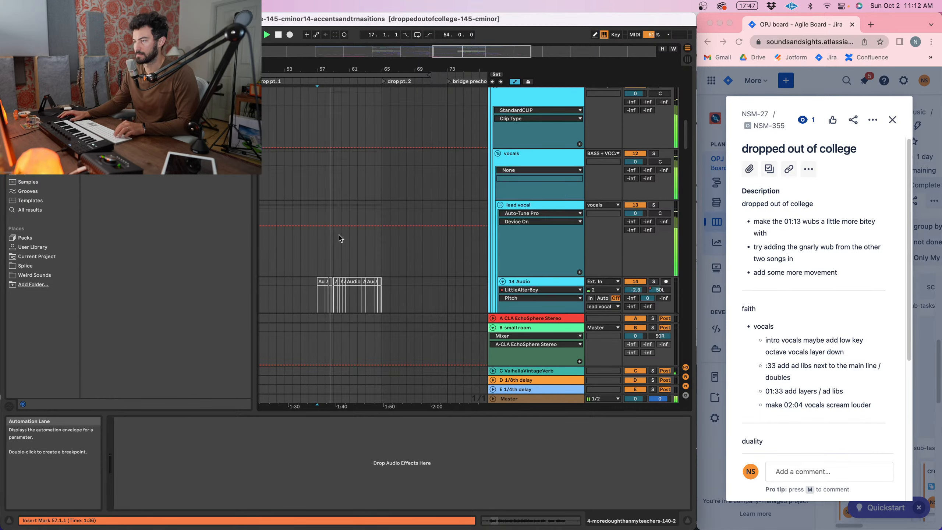
scroll(345, 234, left, 2)
scroll(347, 236, down, 10)
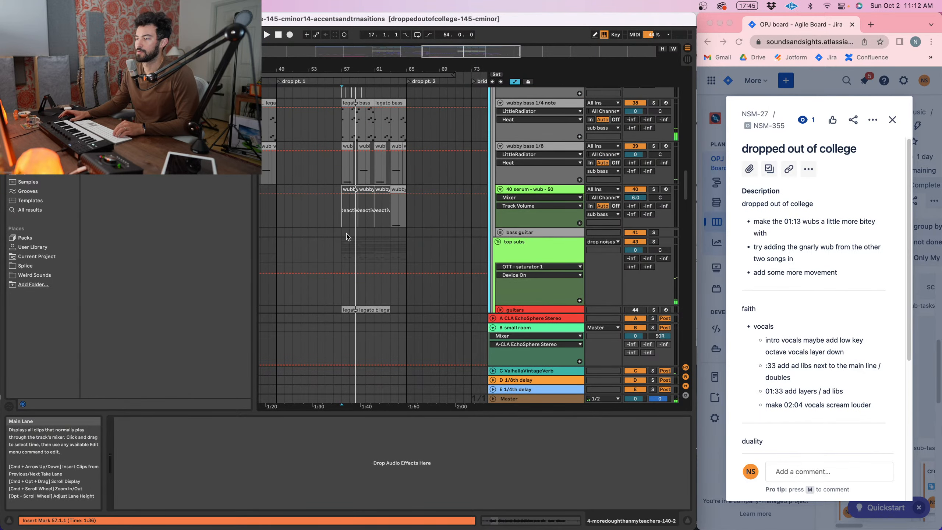
- Replay the drop from bar 57 and inspect the one-shot clips on tracks 58 to 61 up close
click(339, 172)
key(space)
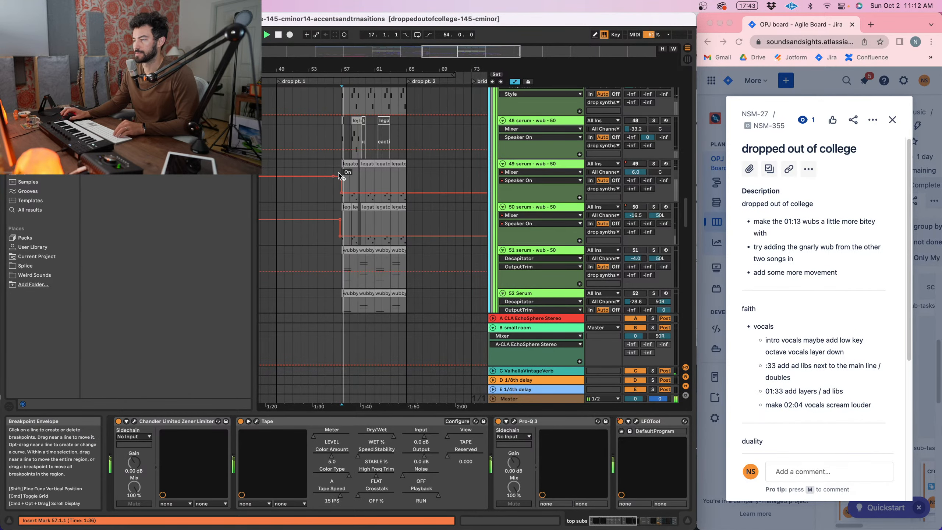
scroll(342, 173, down, 1)
drag(349, 68, 349, 85)
key(space)
scroll(356, 229, down, 5)
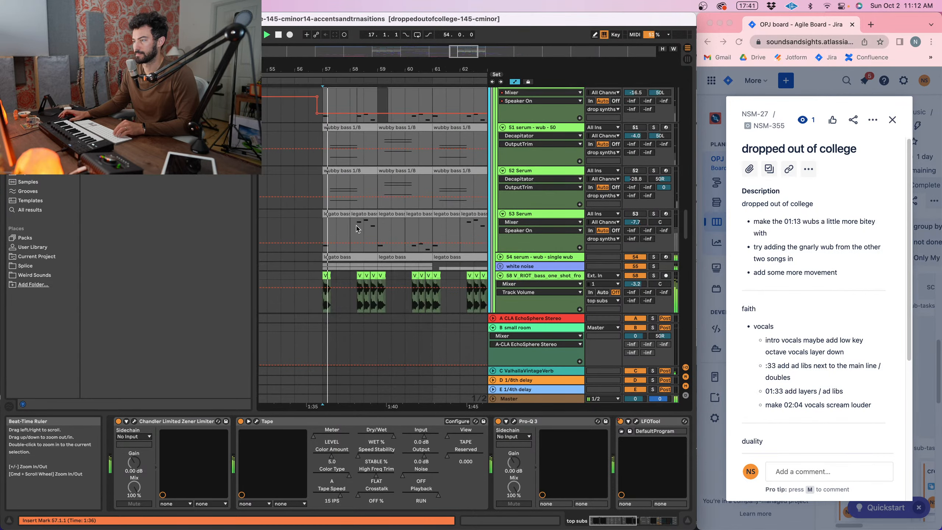
scroll(348, 238, down, 4)
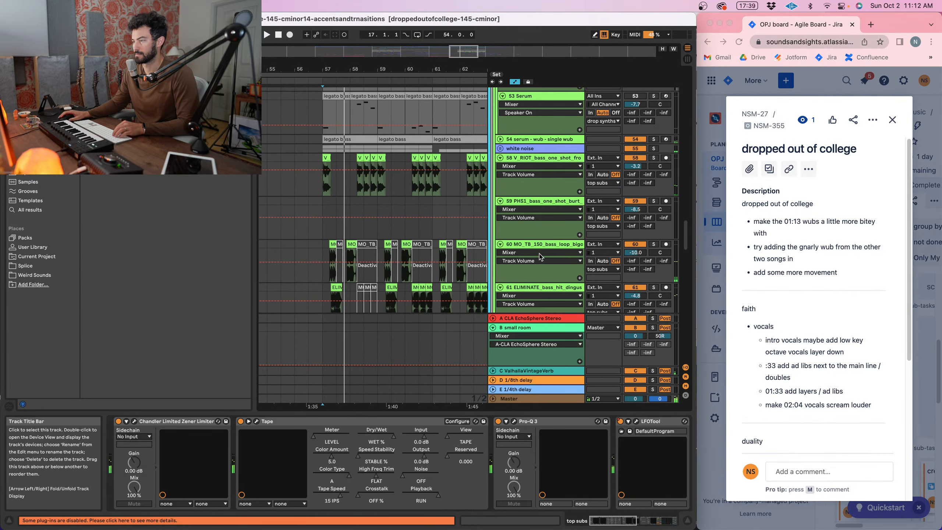
- Solo track 60, listen to its bass loop clip at 57.2 and stop playback
click(341, 243)
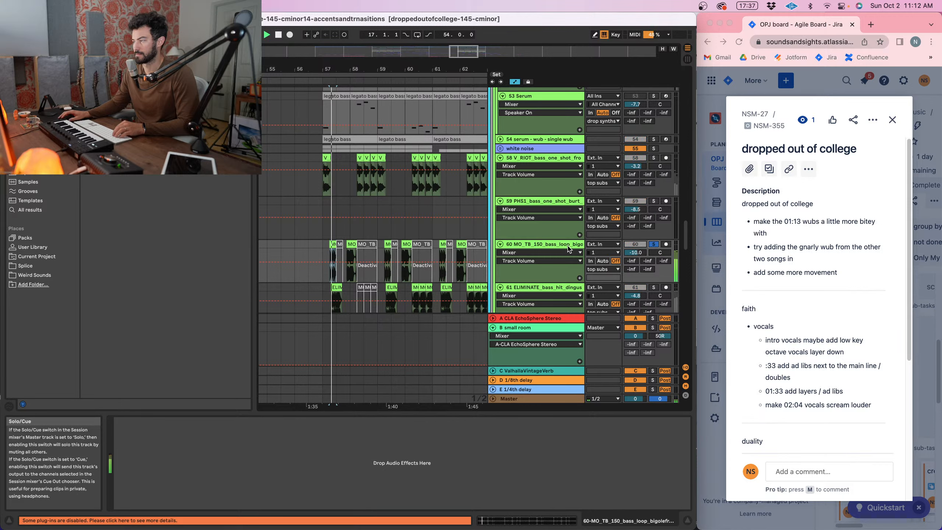
drag(348, 71, 348, 56)
scroll(413, 169, left, 4)
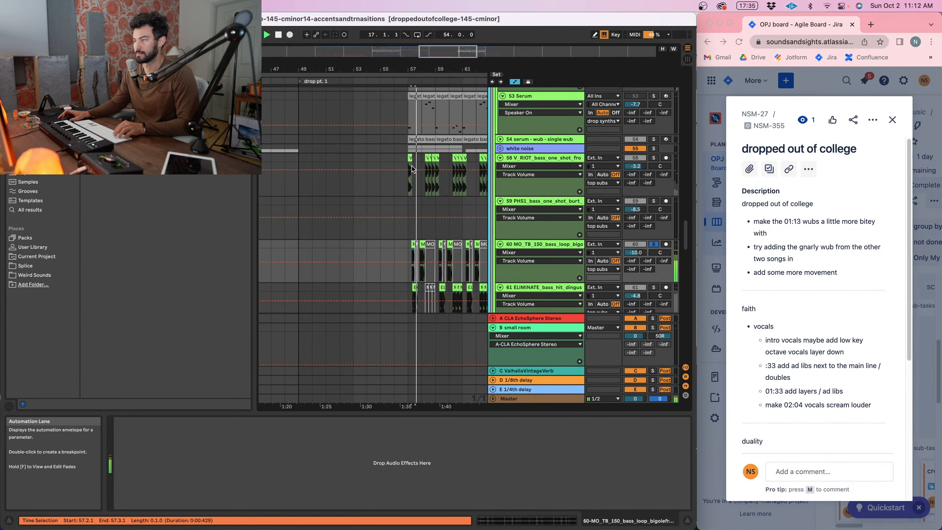
key(space)
drag(424, 70, 392, 212)
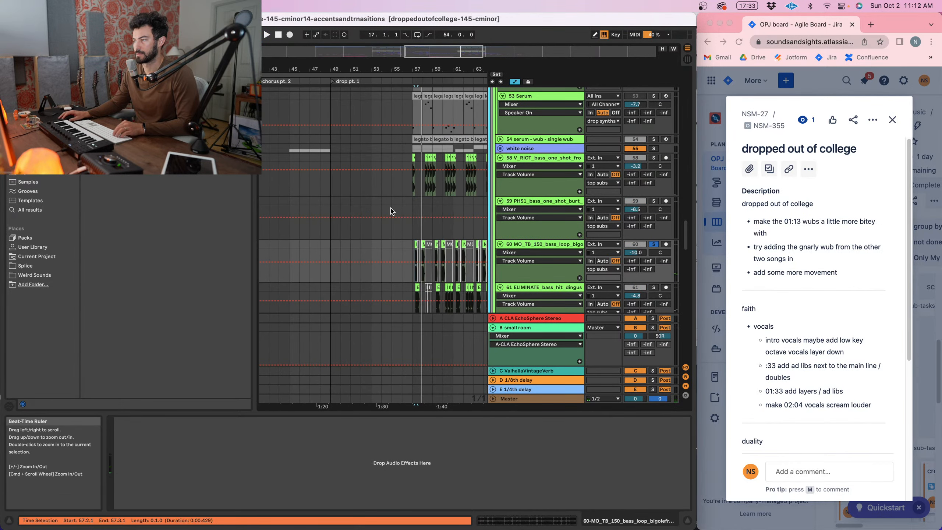
scroll(392, 211, right, 5)
scroll(392, 211, down, 5)
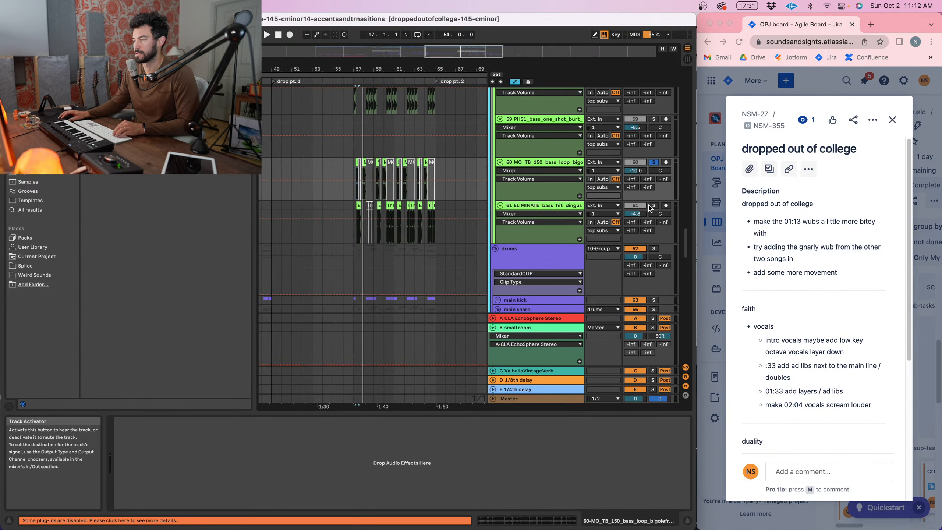
- Solo track 61 instead of track 60 and play its bass hit just after bar 57
click(653, 206)
click(530, 205)
drag(365, 74, 357, 145)
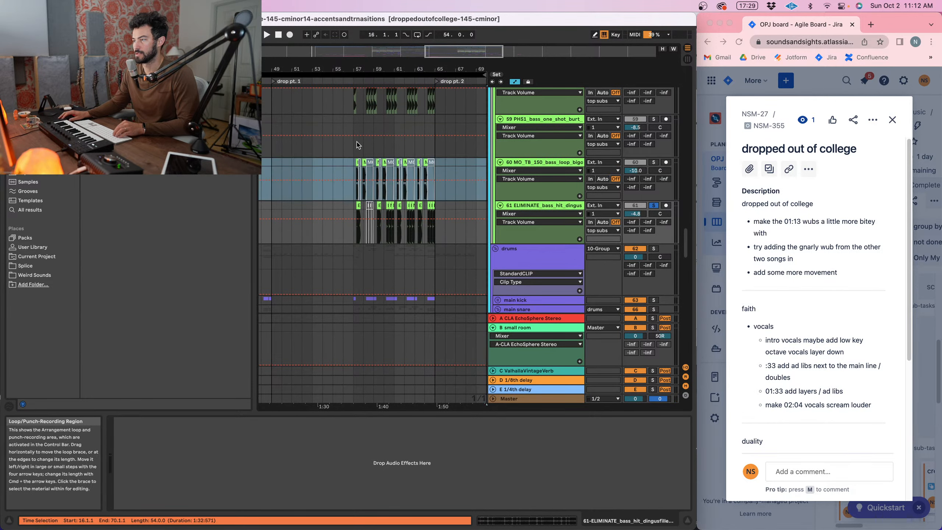
drag(364, 69, 366, 134)
click(343, 207)
key(space)
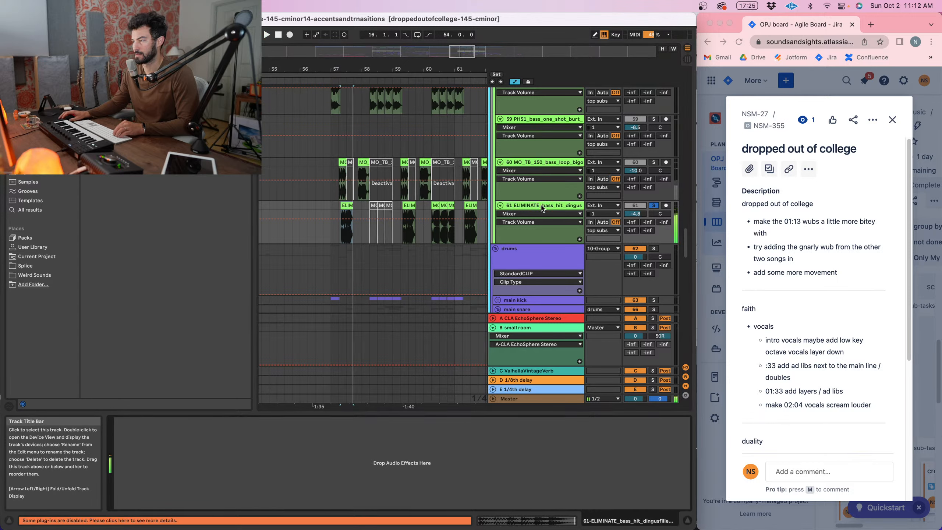
- Insert Pro-MB on track 61, create a high-frequency band with a low crossover of about 1532.7 Hz, and play it back
key(super+f)
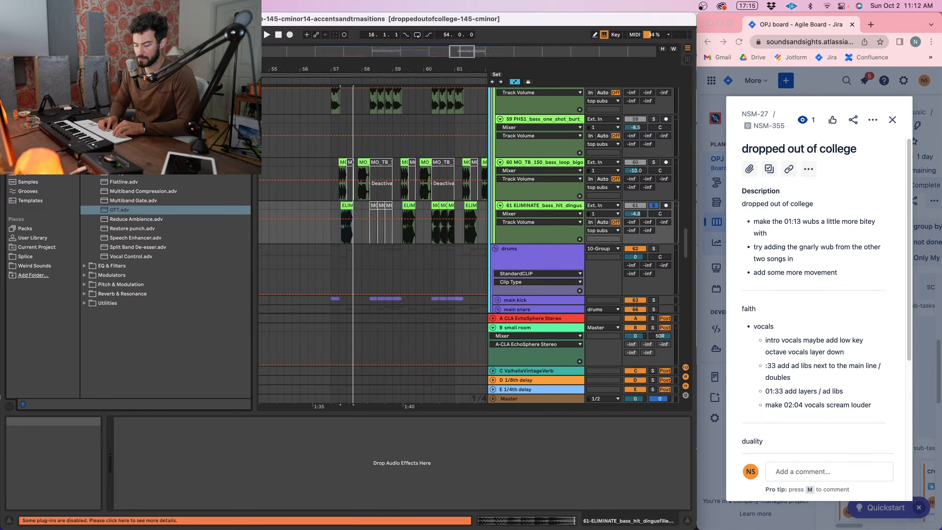
key(super+f)
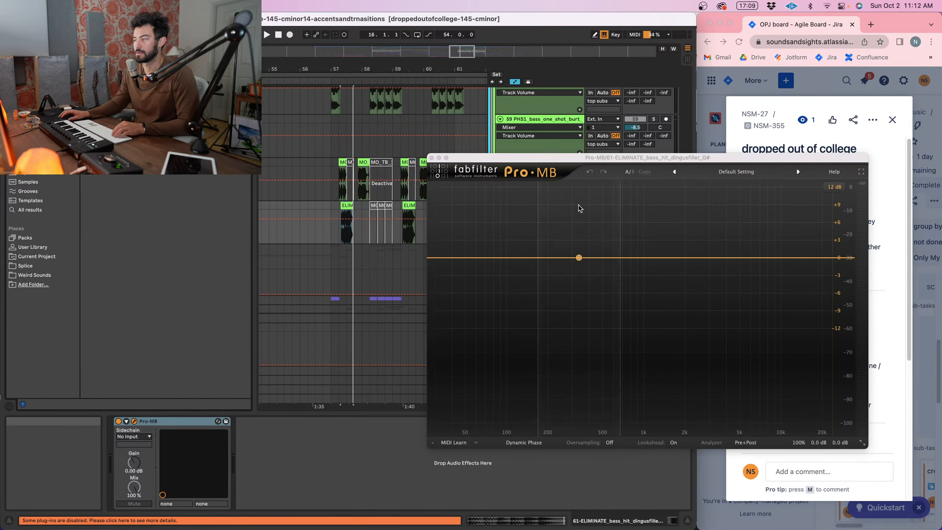
click(807, 257)
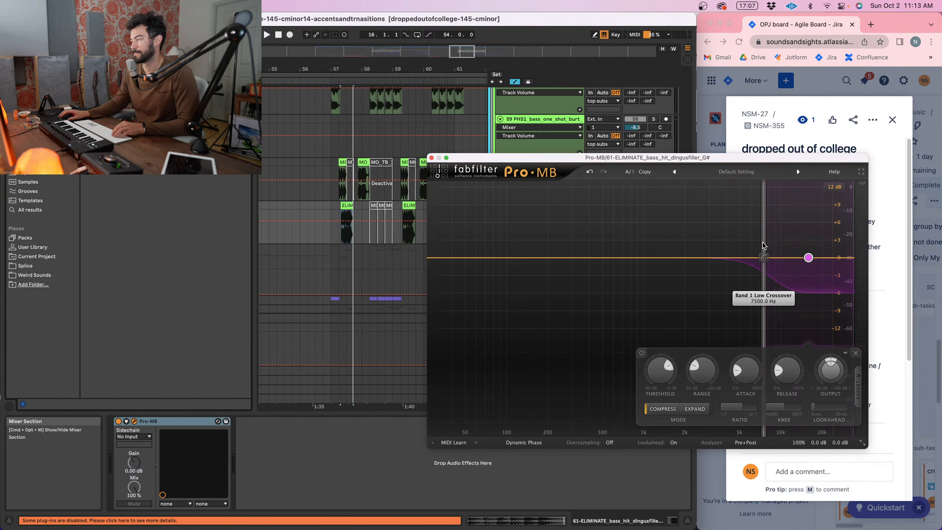
drag(765, 256, 715, 252)
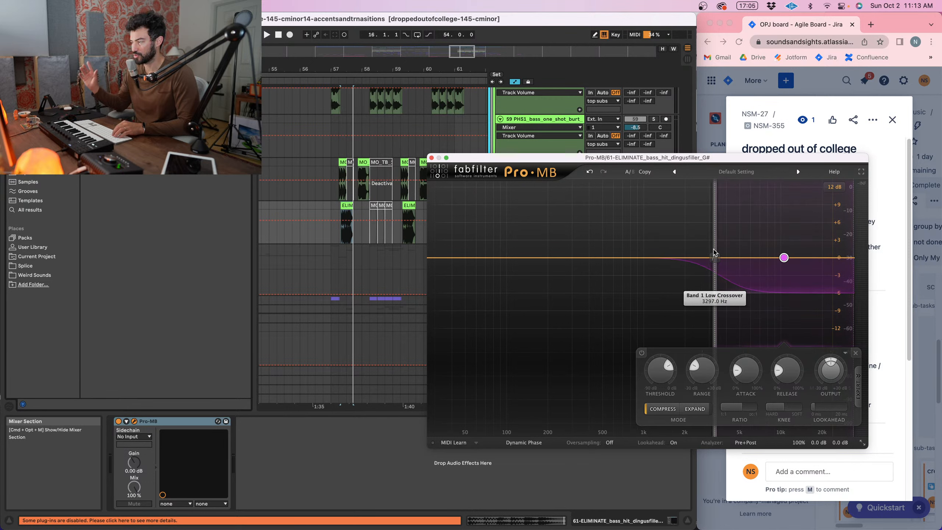
drag(714, 245, 669, 248)
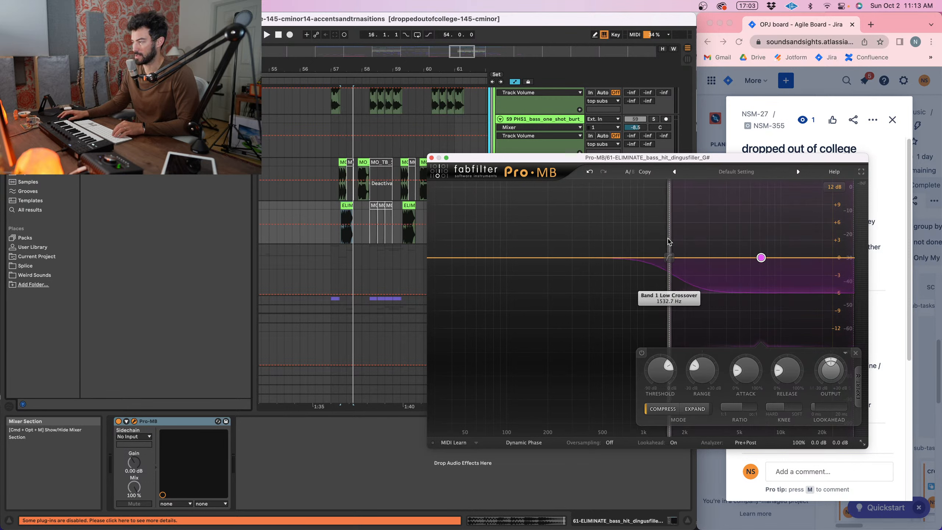
key(space)
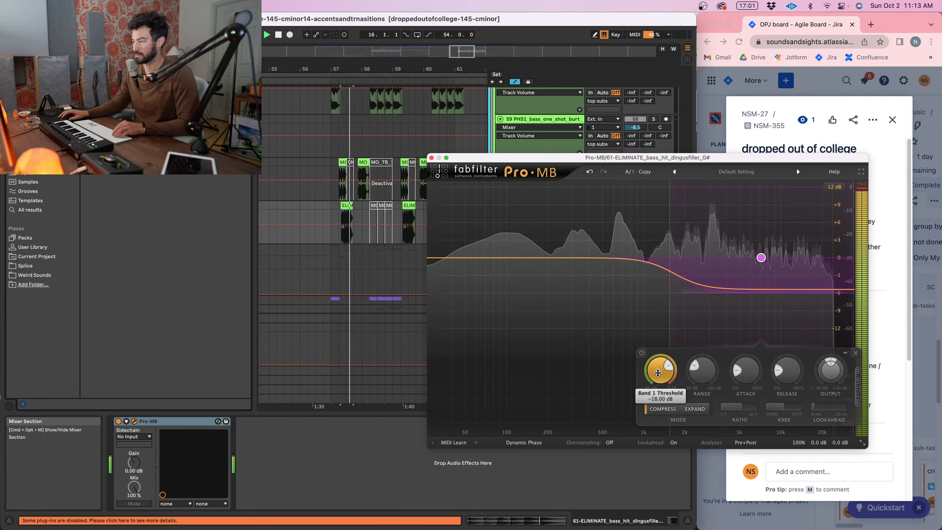
- Raise the high band's threshold to about -9.5 dB while replaying the soloed bass hit on track 61
key(space)
key(space)
drag(667, 367, 681, 317)
key(space)
key(space)
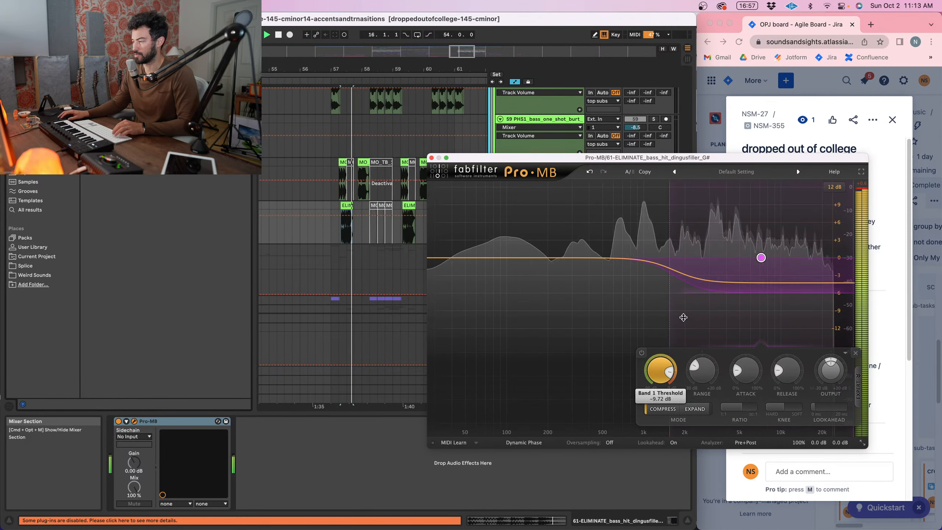
key(space)
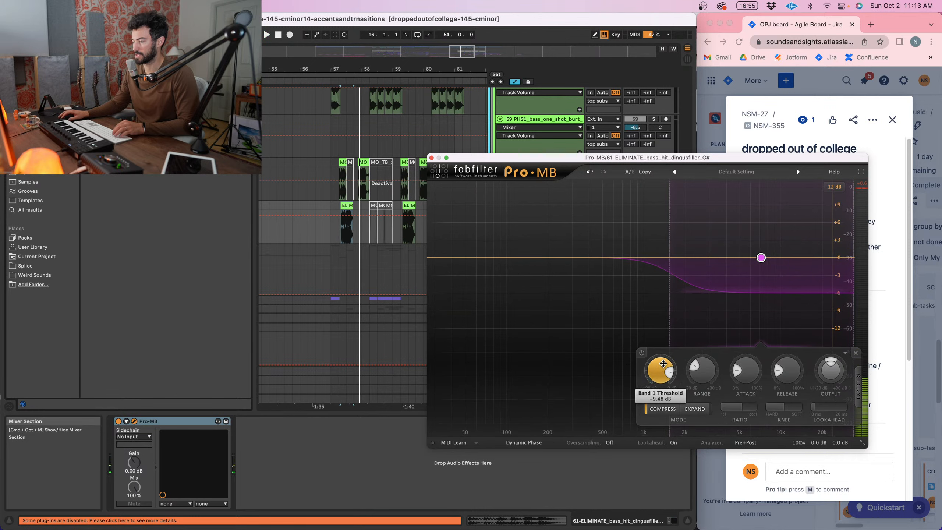
key(space)
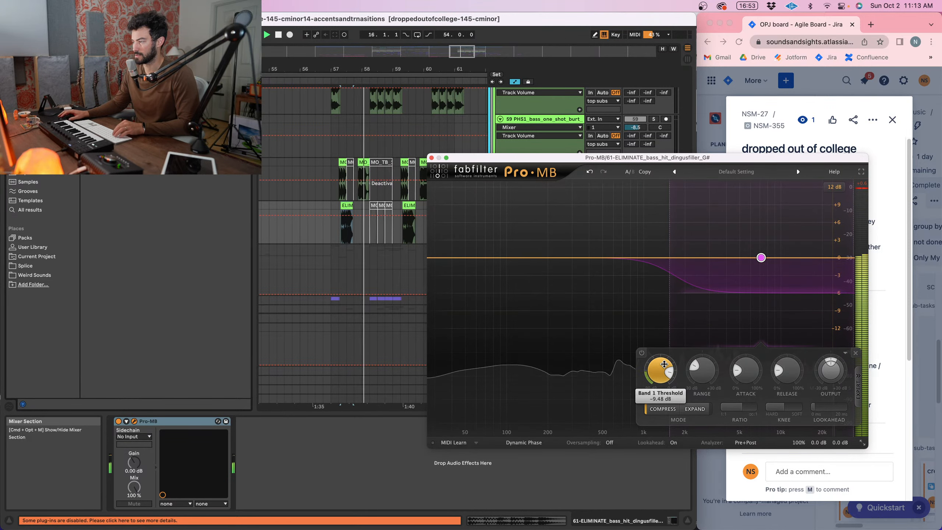
- Toggle Pro-MB's bypass, unsolo track 61 and play the full mix from bar 56
click(118, 421)
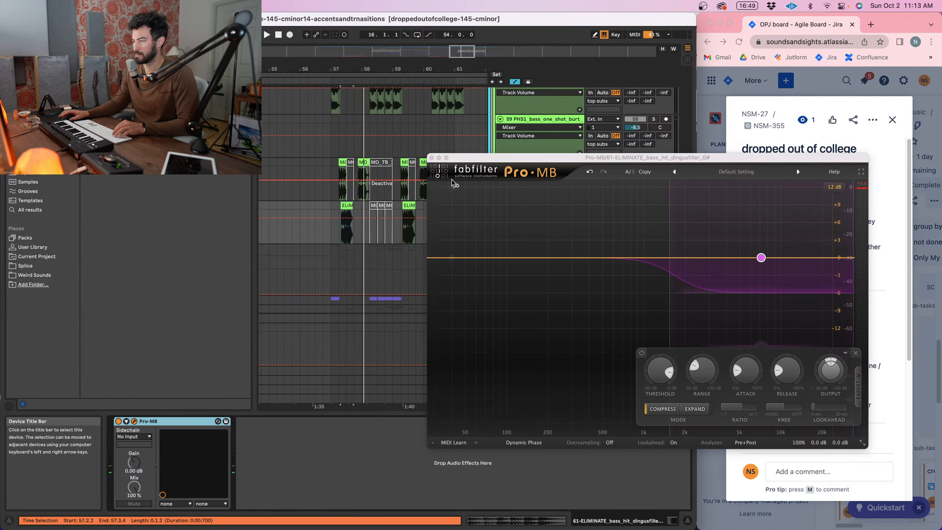
click(431, 157)
drag(392, 68, 391, 56)
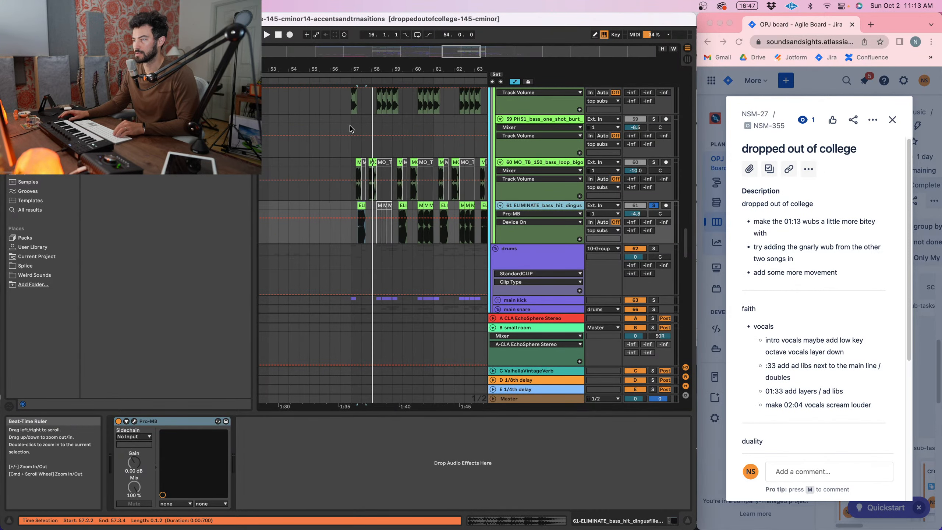
click(330, 130)
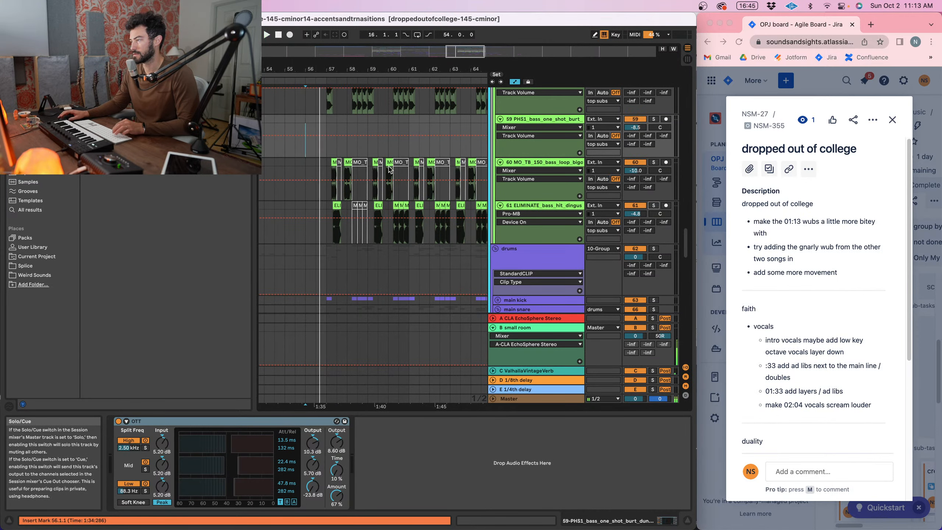
key(space)
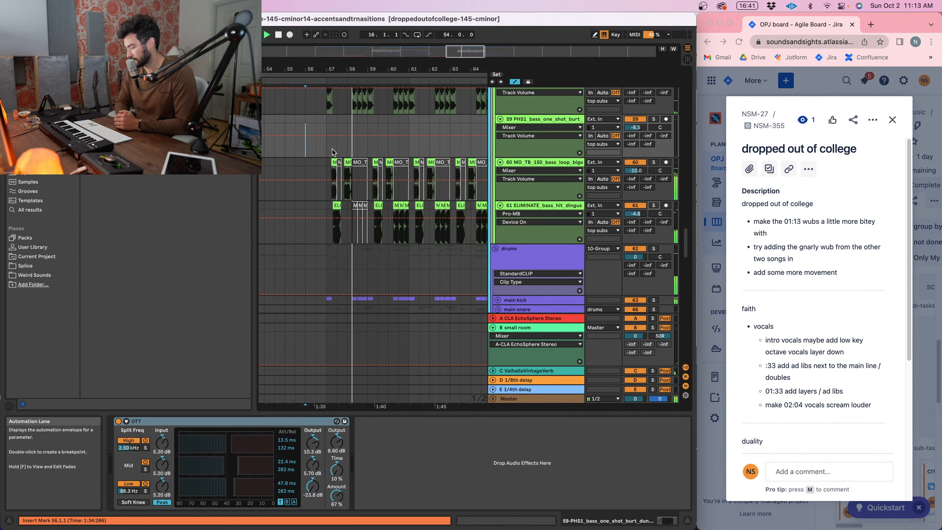
- Replay the drop from 56.3 and bar 57, toggling Pro-MB's bypass on track 61 to compare the sound
click(320, 120)
click(527, 208)
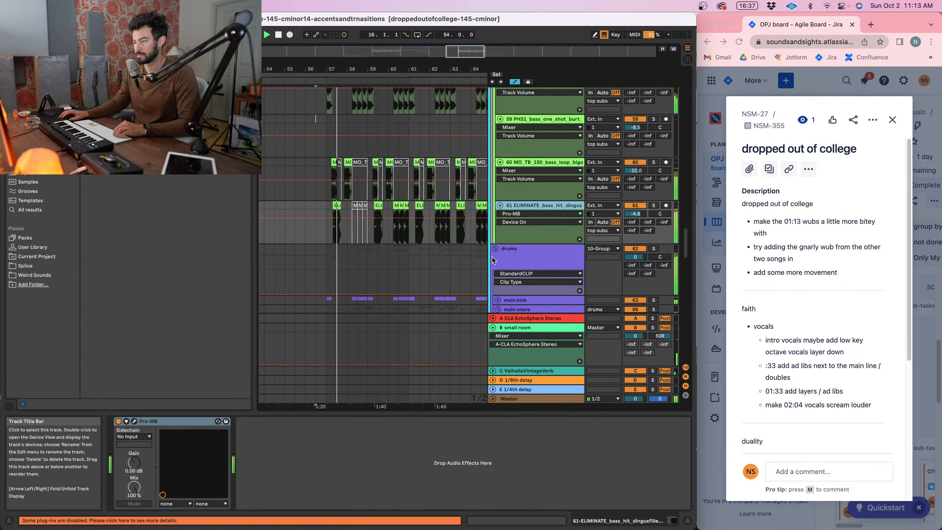
click(118, 423)
key(space)
key(space)
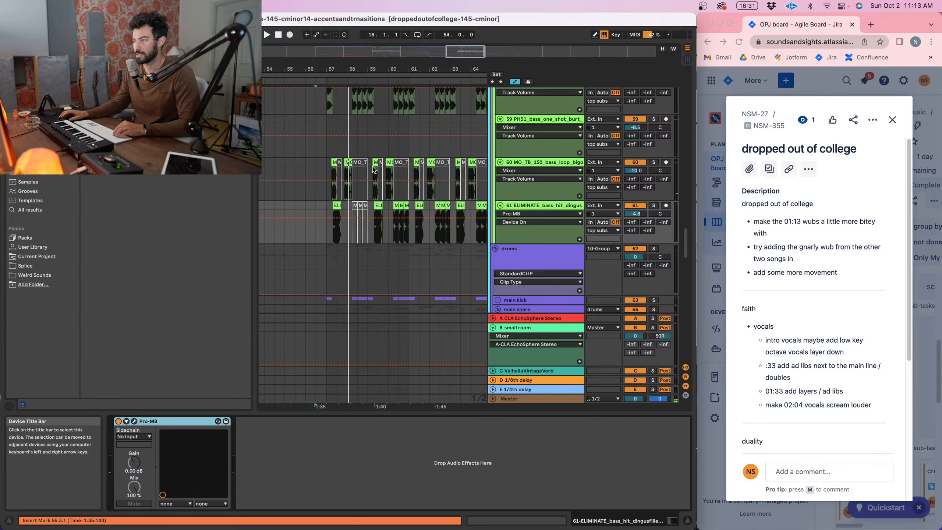
click(330, 120)
key(space)
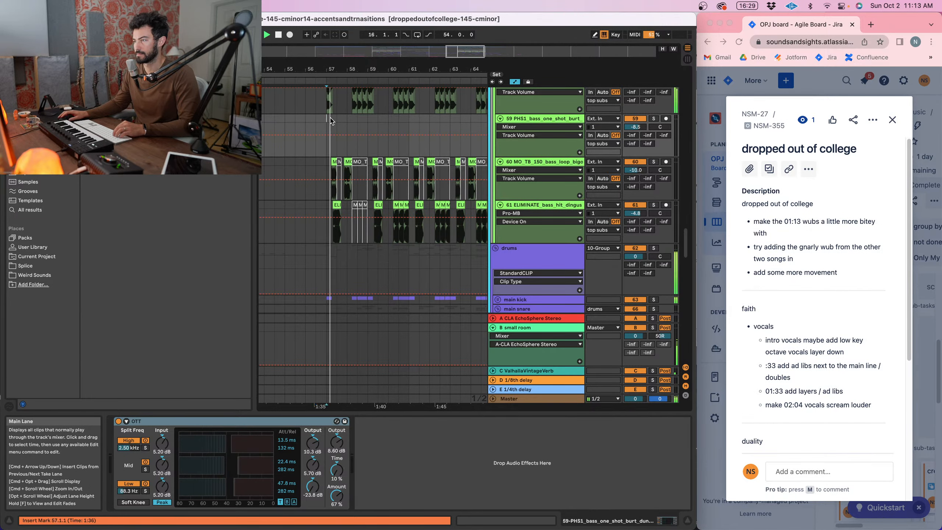
key(space)
- Try a lower threshold and a deeper range of about -10 dB on Pro-MB's high band, replaying the drop
click(543, 205)
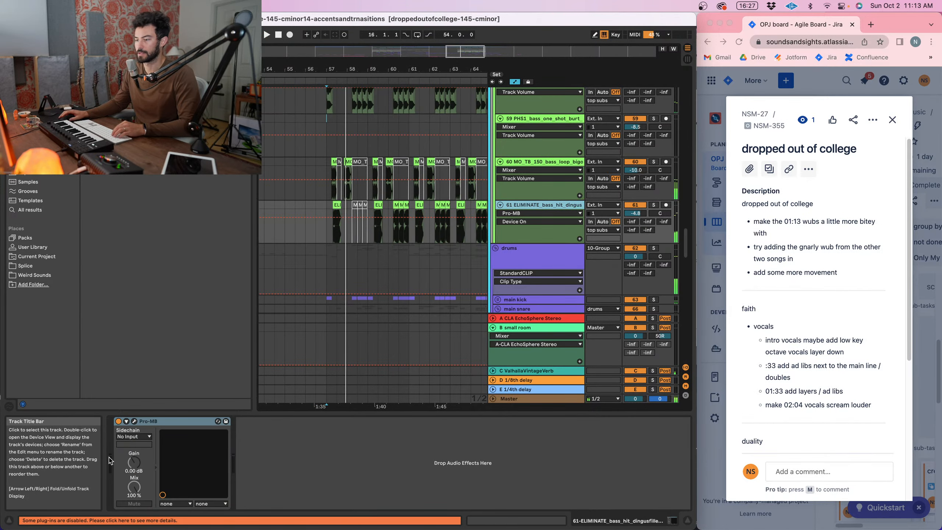
click(134, 421)
click(660, 375)
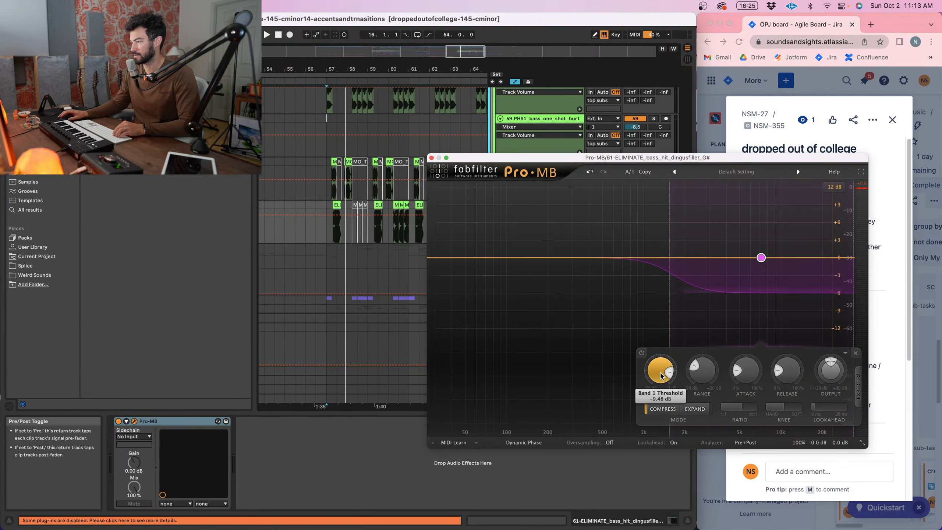
drag(754, 292, 754, 317)
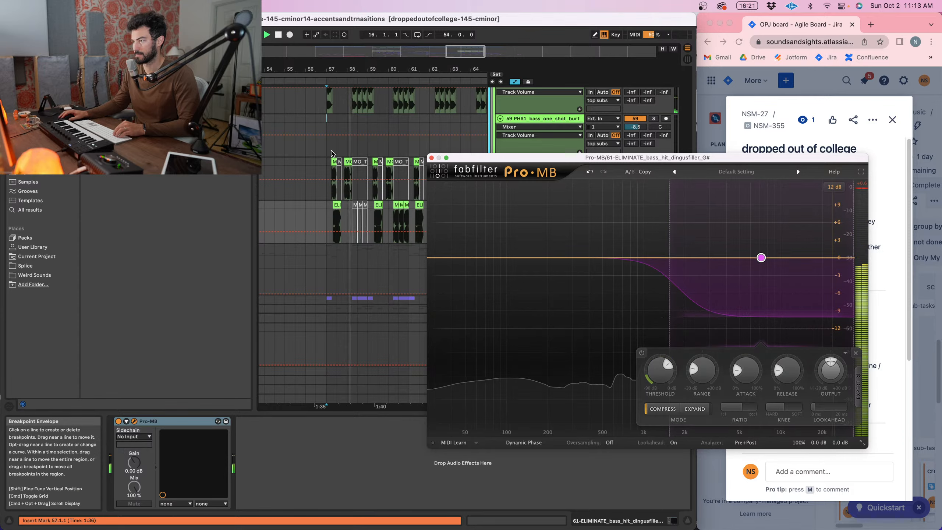
click(368, 128)
key(space)
key(space)
click(526, 205)
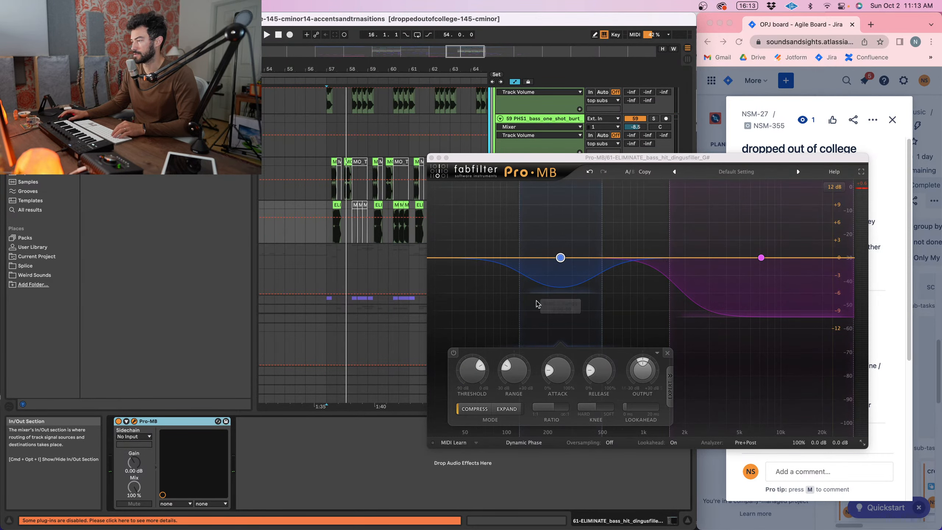
click(432, 158)
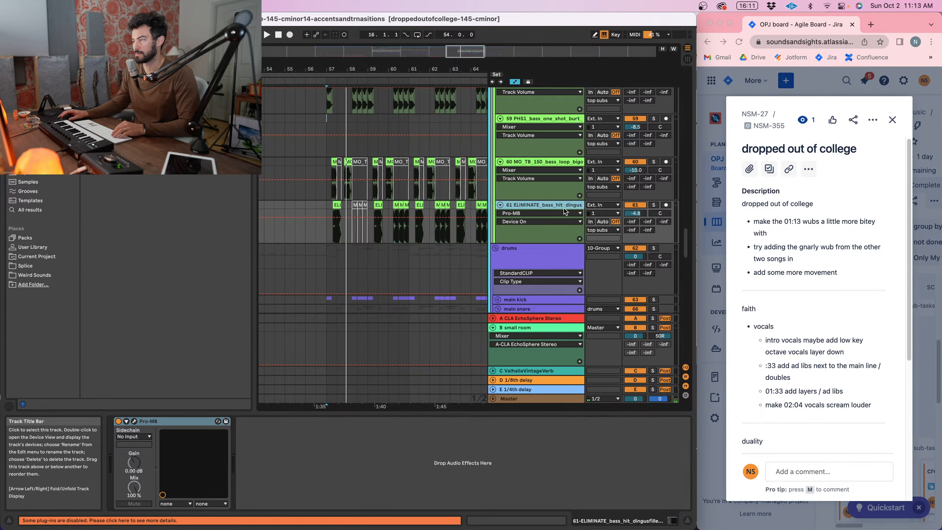
click(134, 421)
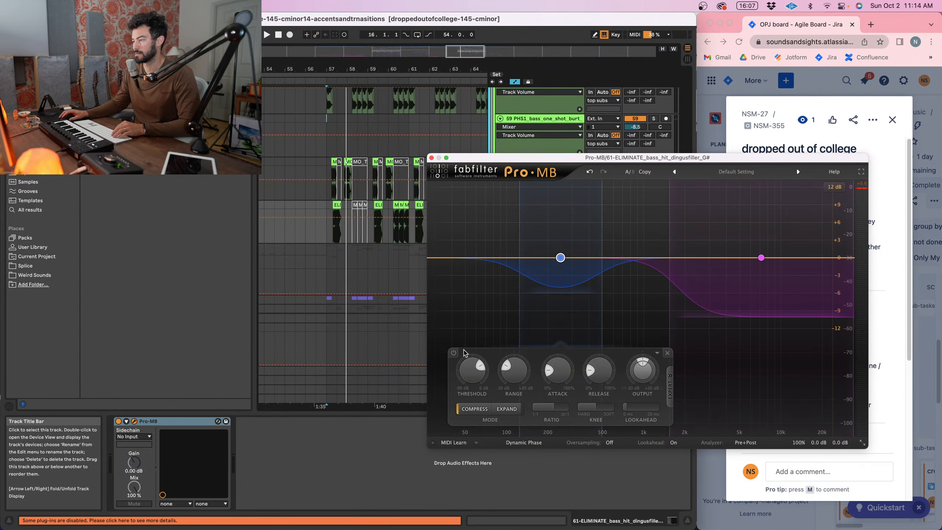
click(666, 354)
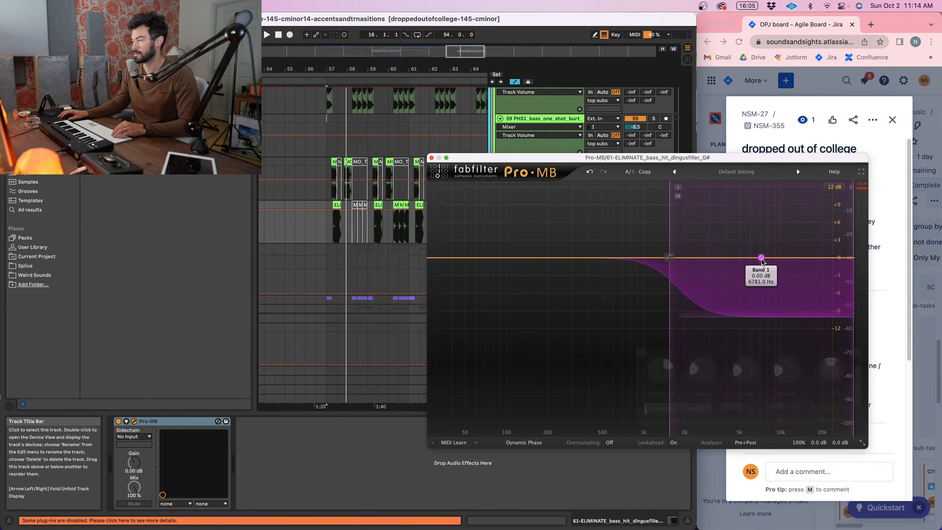
- Reduce the high band's range to -6.69 dB, switch Pro-MB to Linear Phase and play the drop
drag(776, 315, 777, 292)
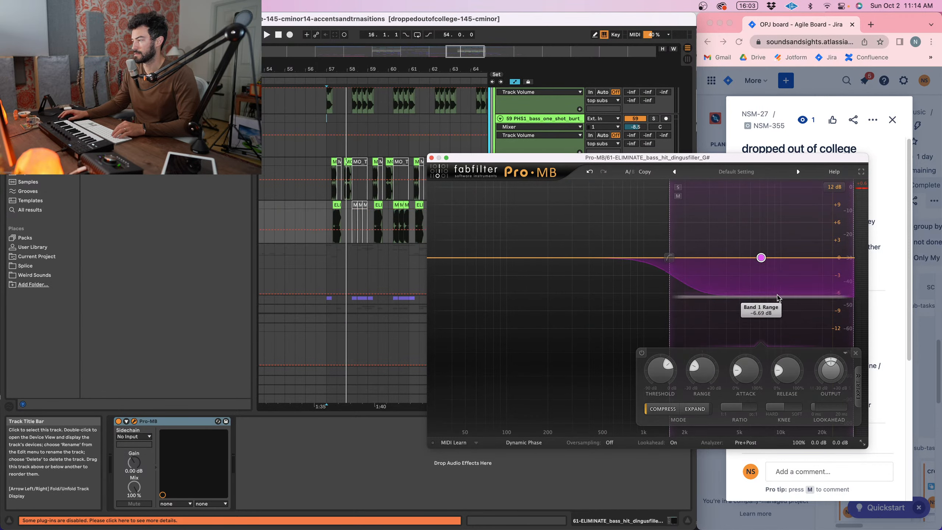
mouse_move(694, 383)
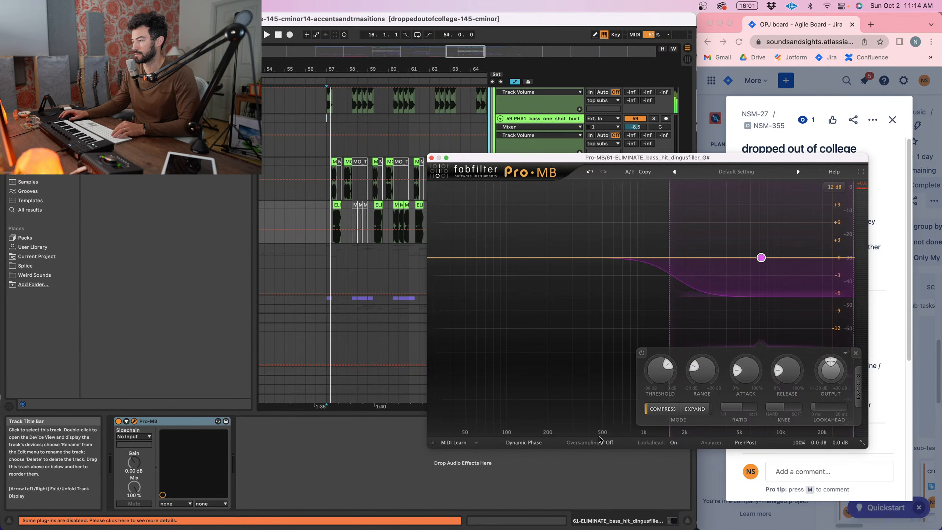
click(535, 444)
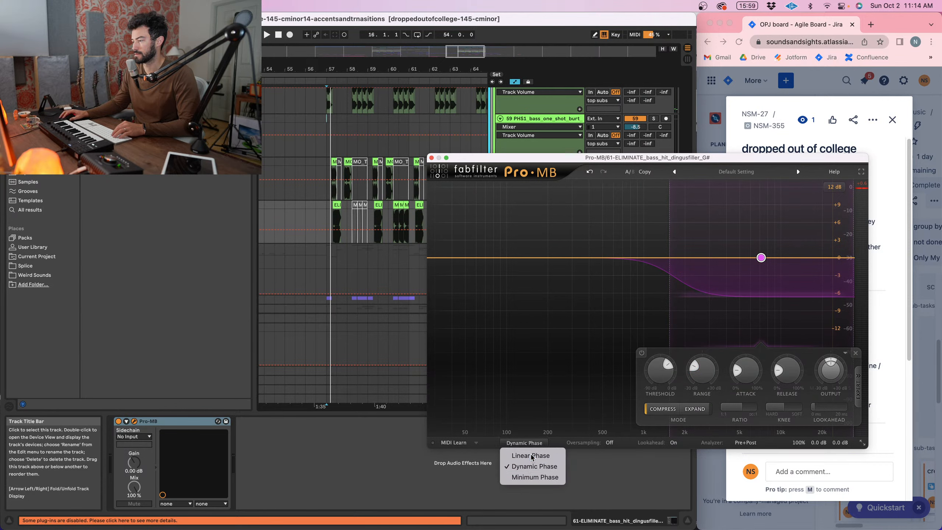
click(531, 456)
key(space)
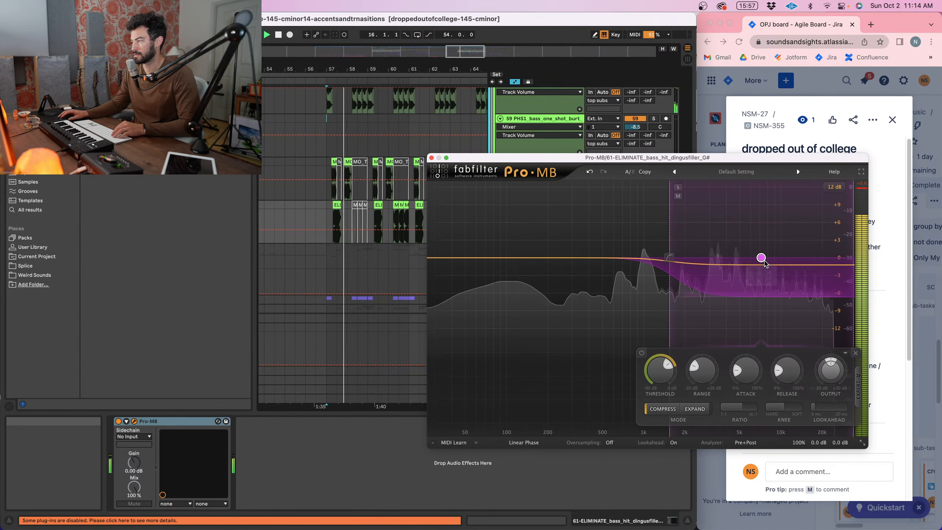
- Raise the high band's threshold to -10.29 dB and deepen its range while the drop plays
key(space)
key(space)
drag(662, 377, 666, 354)
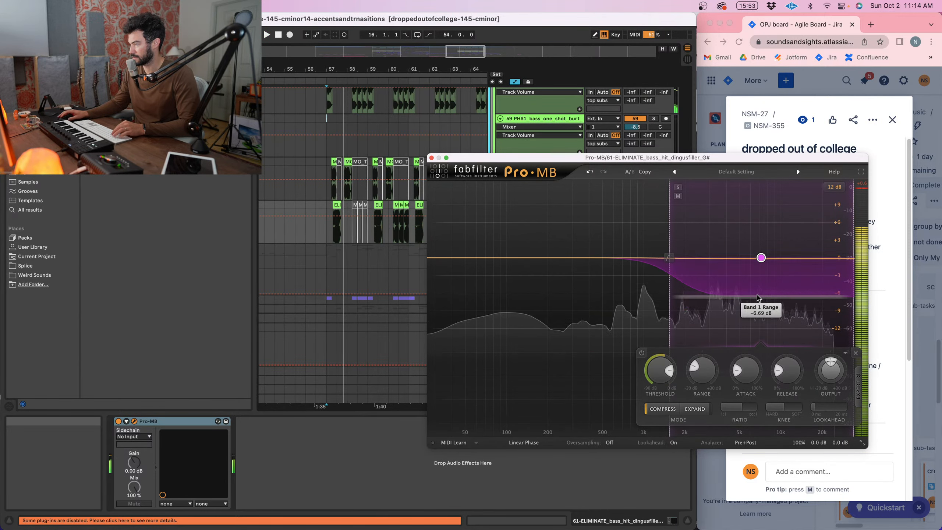
drag(660, 365, 661, 356)
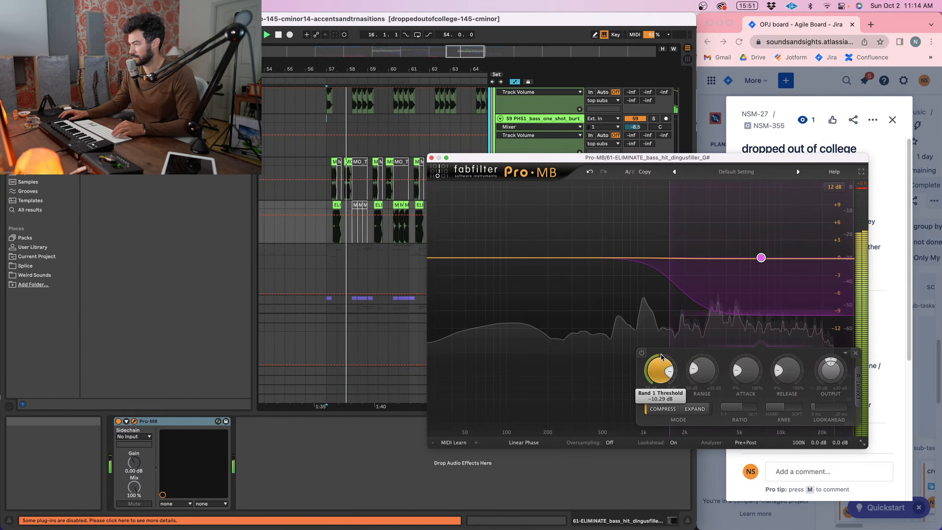
- Replay the drop from bar 57 and ease the range of track 61's high band back to about -6.5 dB
click(431, 158)
click(326, 121)
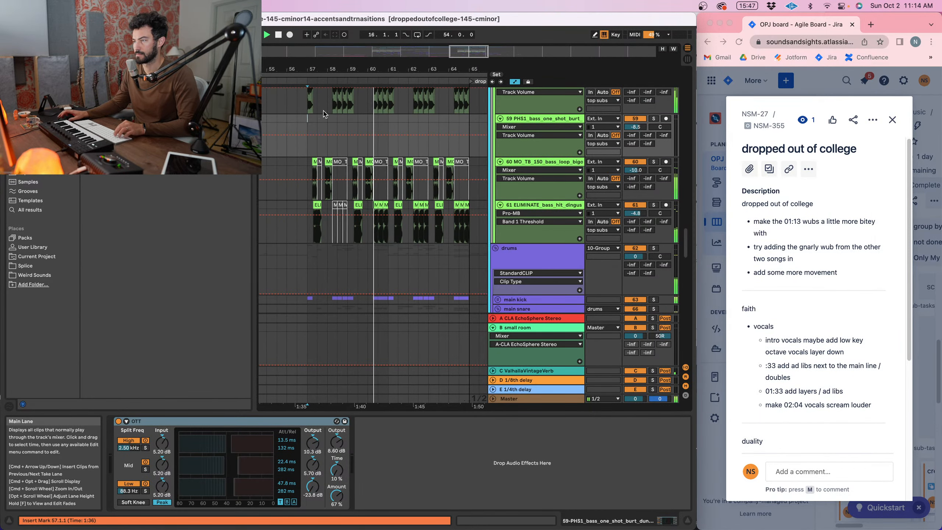
click(548, 206)
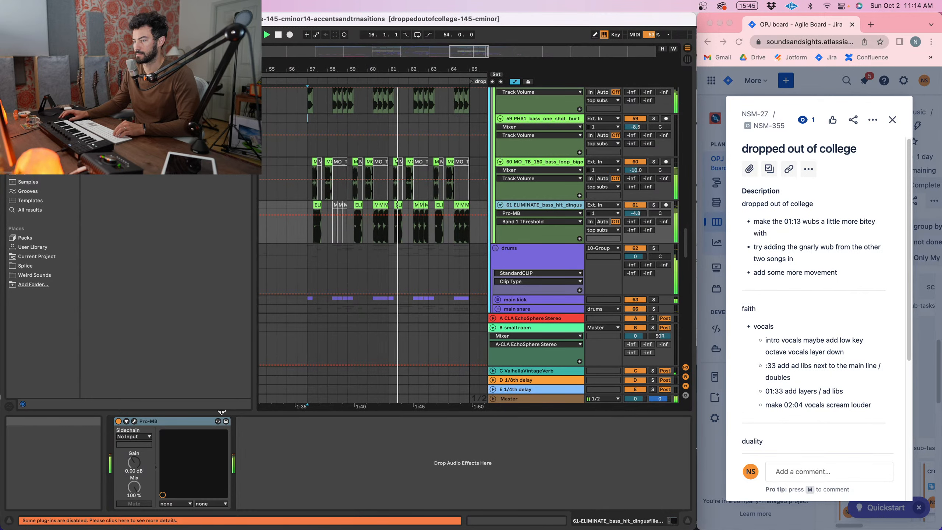
click(134, 421)
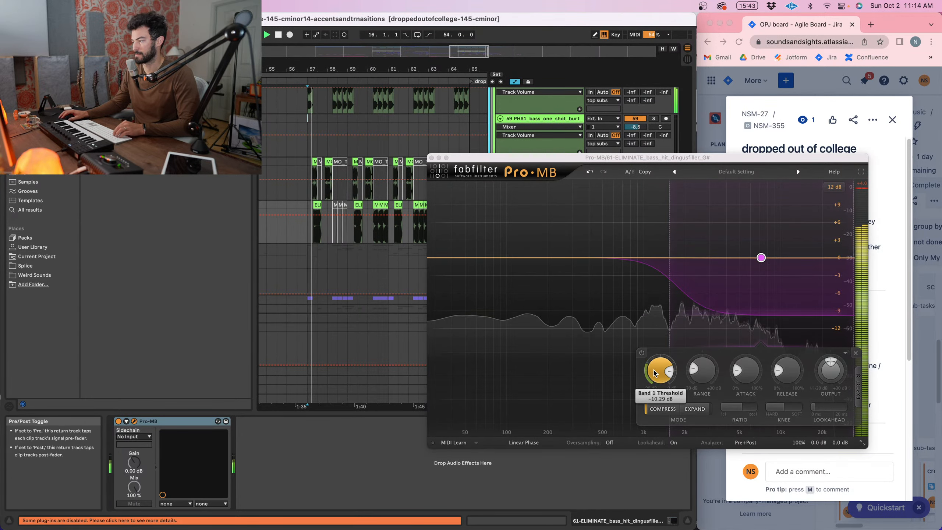
click(654, 372)
drag(758, 318, 758, 298)
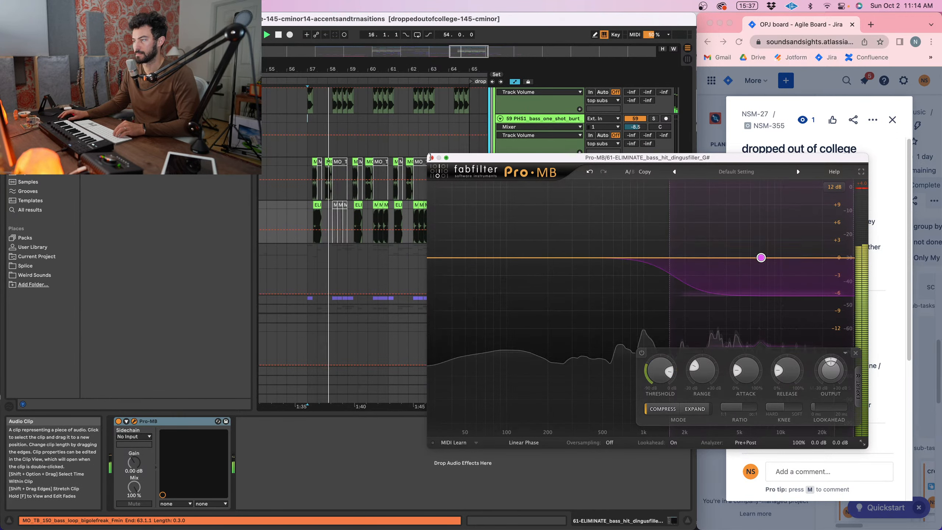
- Close Pro-MB and listen to the drop from bar 57 with all the bass tracks
click(431, 158)
click(325, 135)
scroll(333, 130, up, 3)
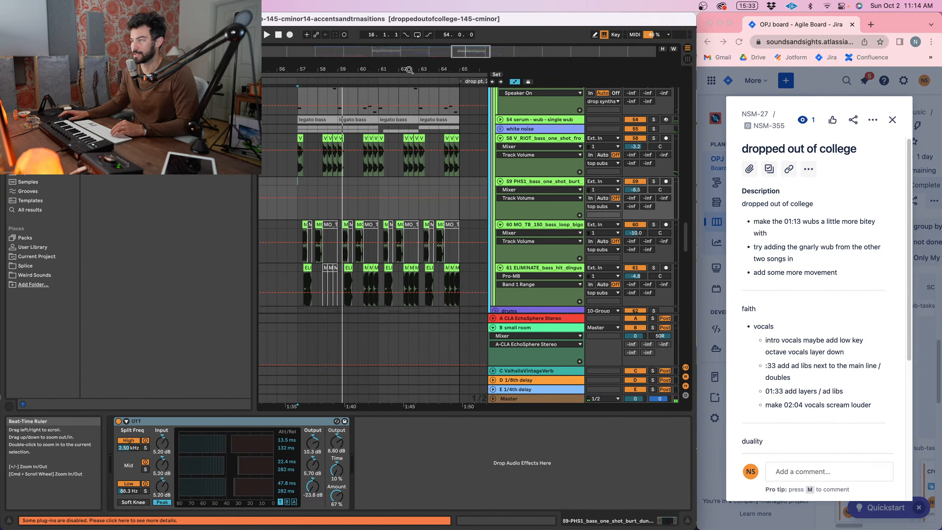
drag(408, 70, 384, 70)
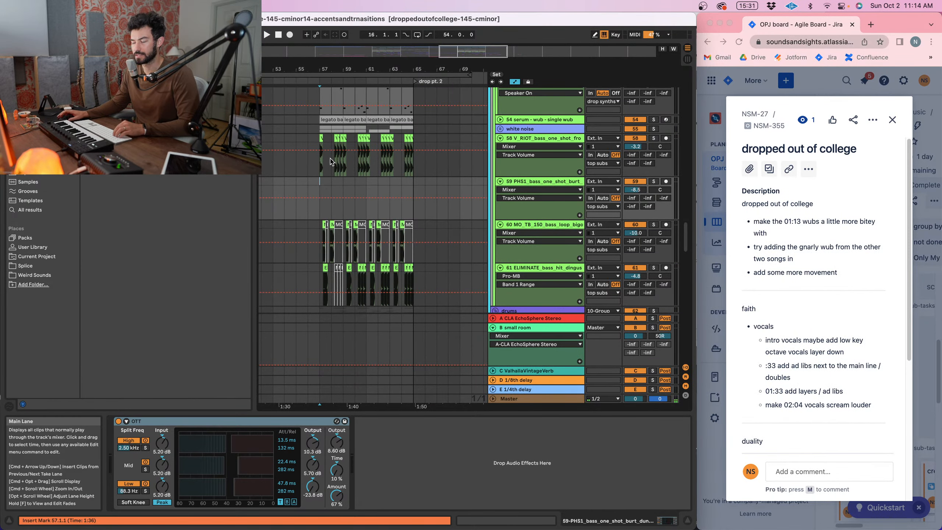
- Go back through the arrangement before the drop, playing the verses from bar 17 and bar 25
click(286, 99)
drag(304, 71, 377, 63)
click(287, 99)
click(349, 91)
click(319, 81)
drag(319, 70, 319, 69)
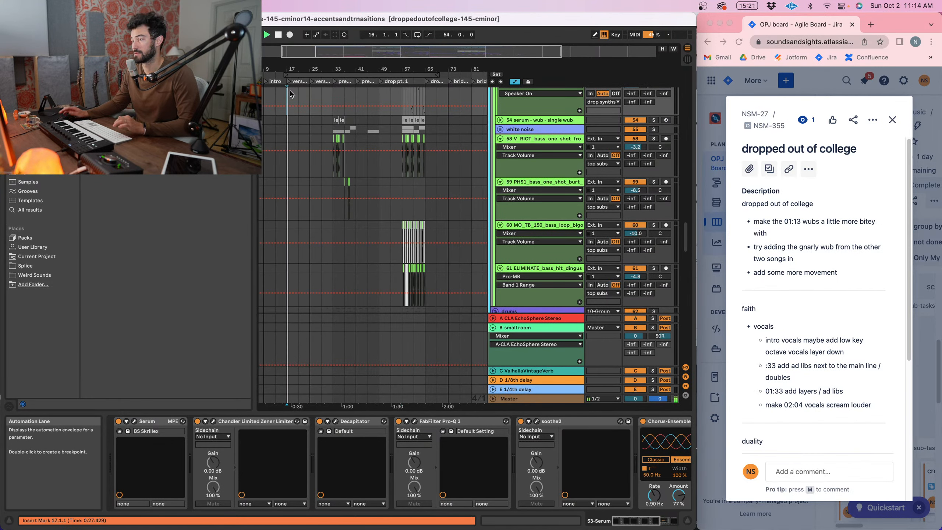
scroll(291, 91, right, 1)
key(space)
click(307, 82)
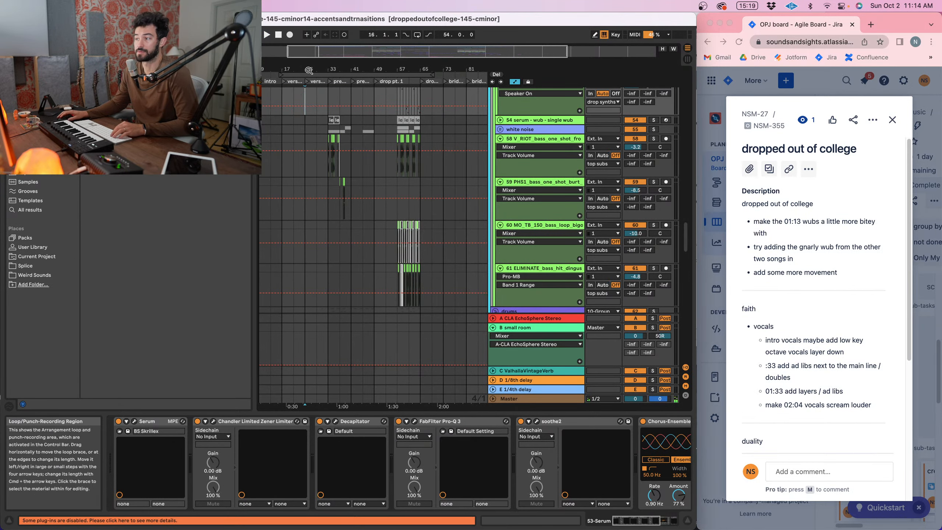
drag(307, 69, 308, 84)
scroll(302, 94, right, 2)
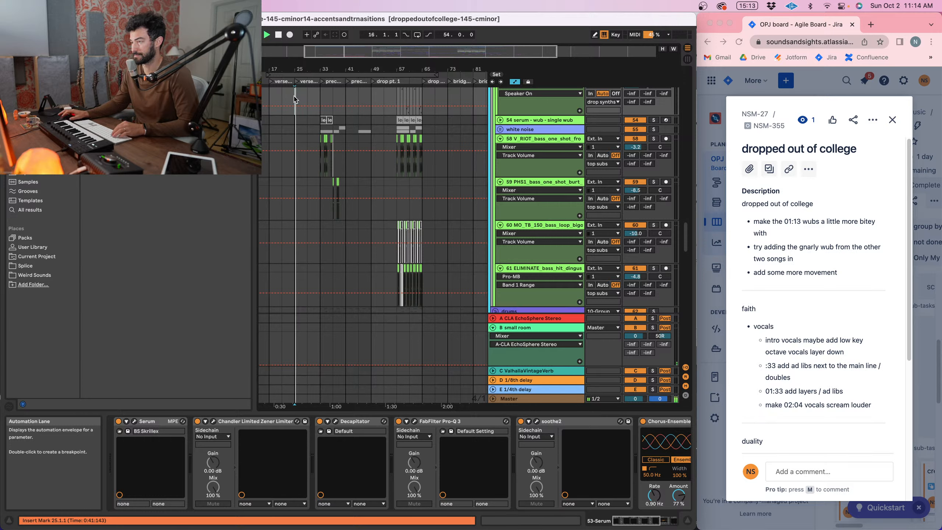
- Find the prechorus and play it from bar 33
click(345, 81)
drag(340, 69, 334, 97)
scroll(326, 178, up, 1)
scroll(326, 178, up, 3)
drag(302, 69, 304, 97)
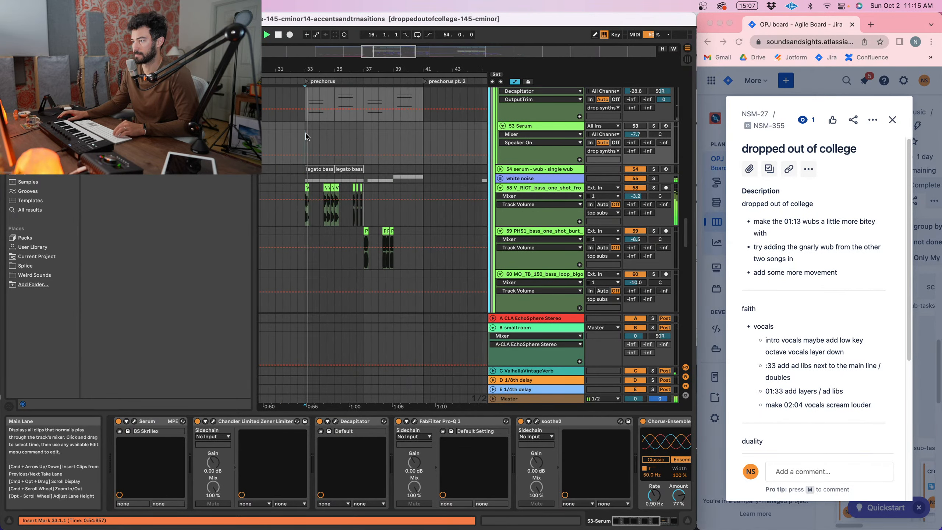
- Solo the serum wub tracks 50 and 49 one after the other to check their parts from bar 33
scroll(308, 138, up, 5)
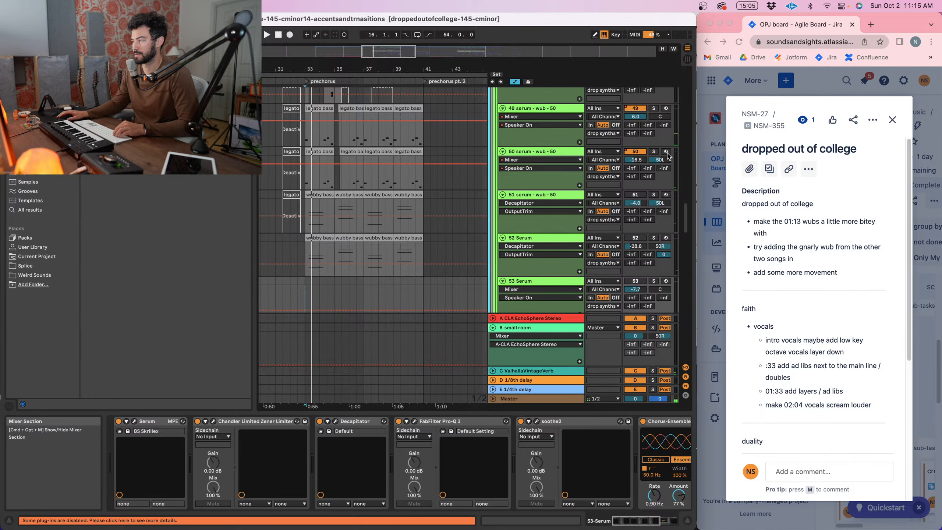
click(654, 151)
click(547, 114)
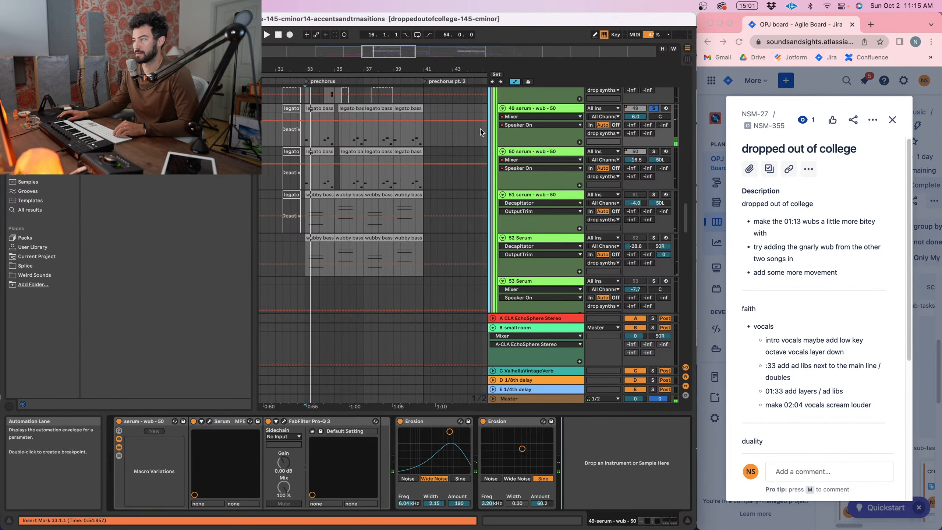
- Switch the solo from track 49 to the drop synths group and play it from bar 33
scroll(481, 133, up, 3)
key(space)
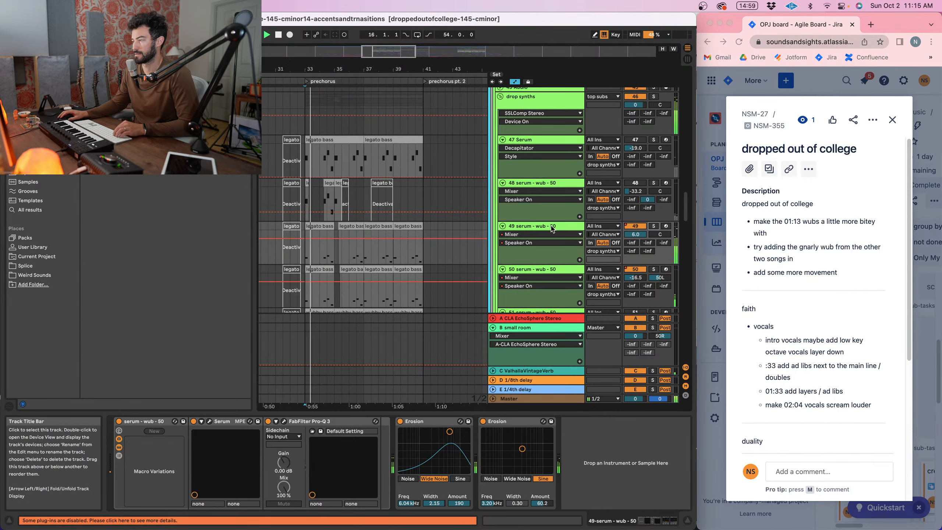
click(543, 226)
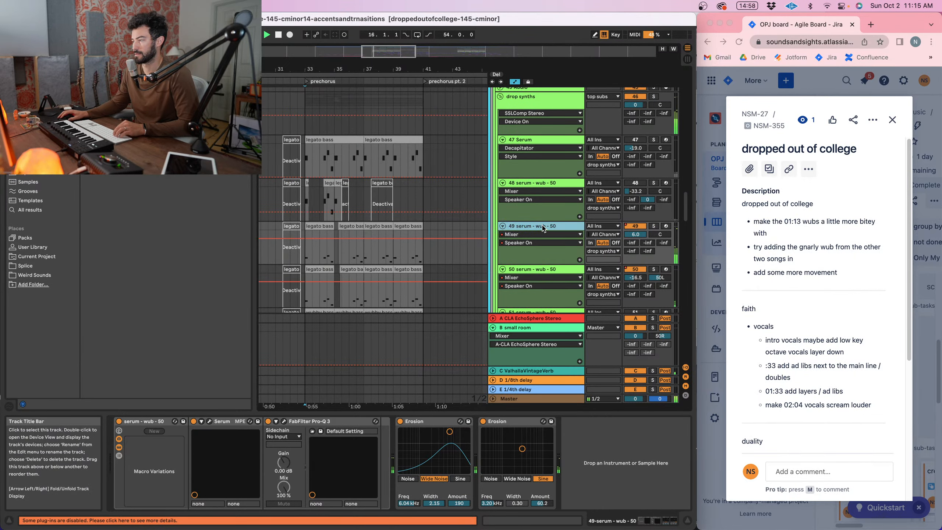
click(653, 97)
click(535, 102)
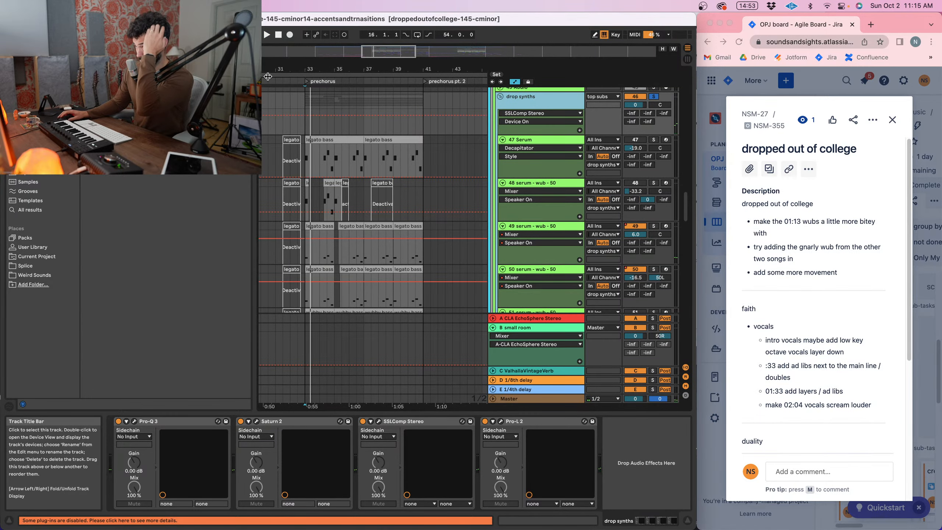
- Find soothe2 in the plug-in browser and add it to the end of the drop synths chain
click(130, 49)
key(BackSpace)
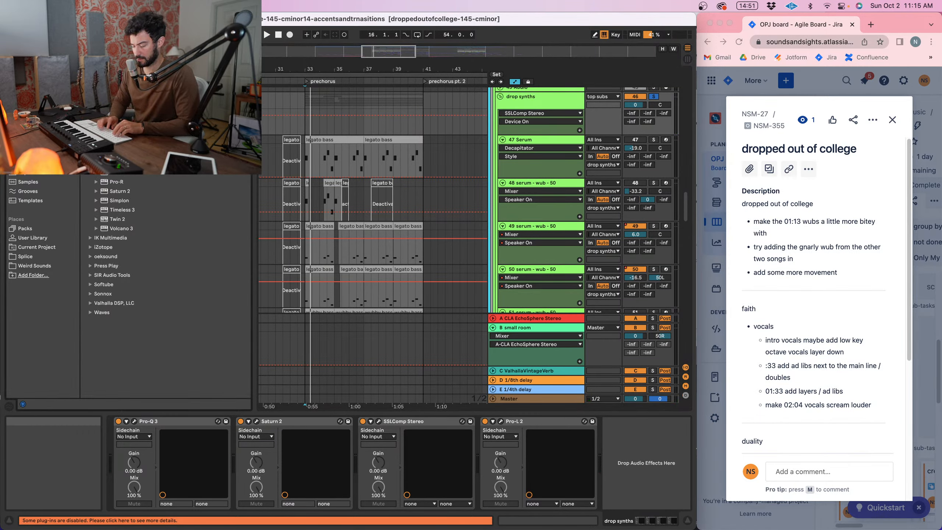
text(ott)
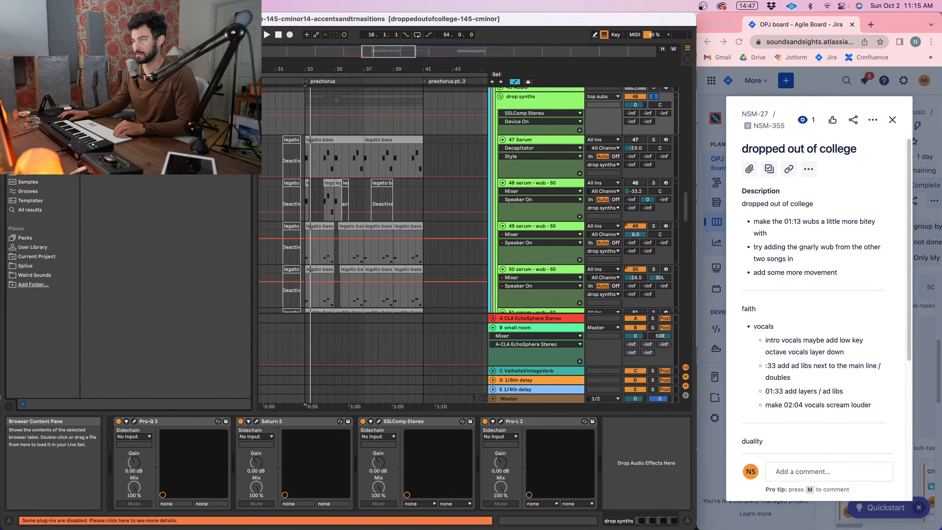
key(Return)
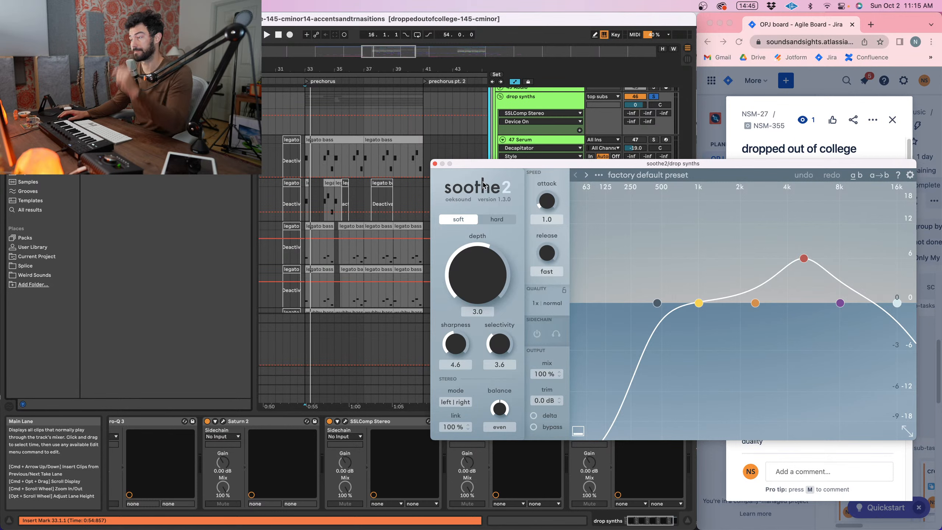
- Shape soothe2 on the playing drop synths with depth 18.0, high cut at 13k2 Hz and band 3 at 2k5 Hz, 8.5 dB
drag(664, 304, 746, 298)
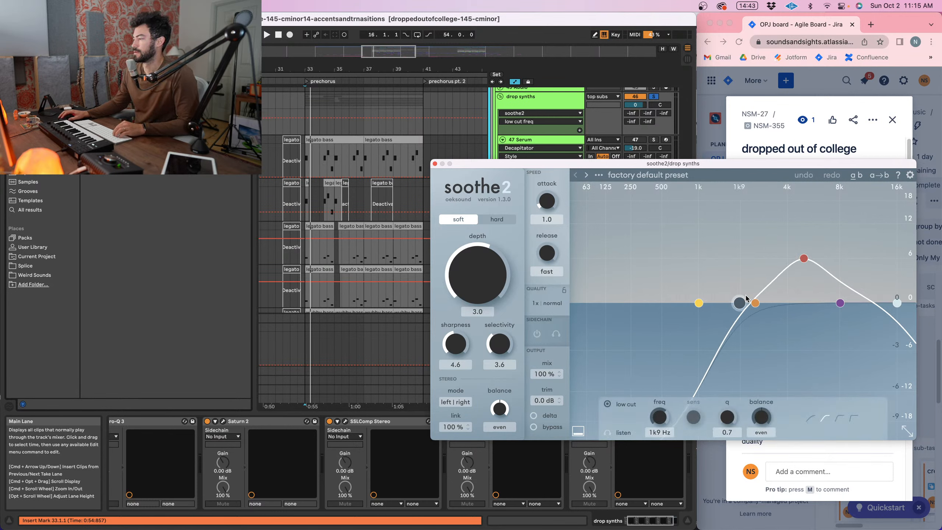
key(space)
drag(896, 303, 878, 303)
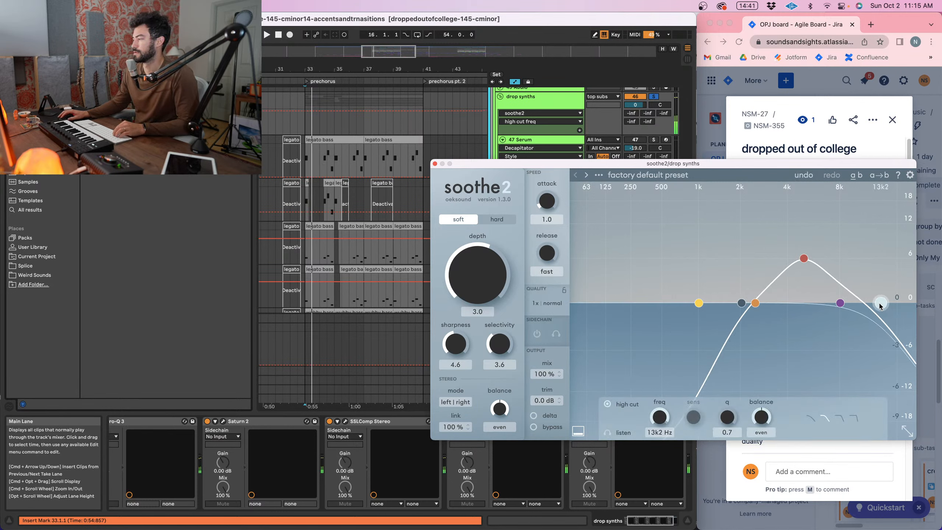
drag(481, 302, 481, 271)
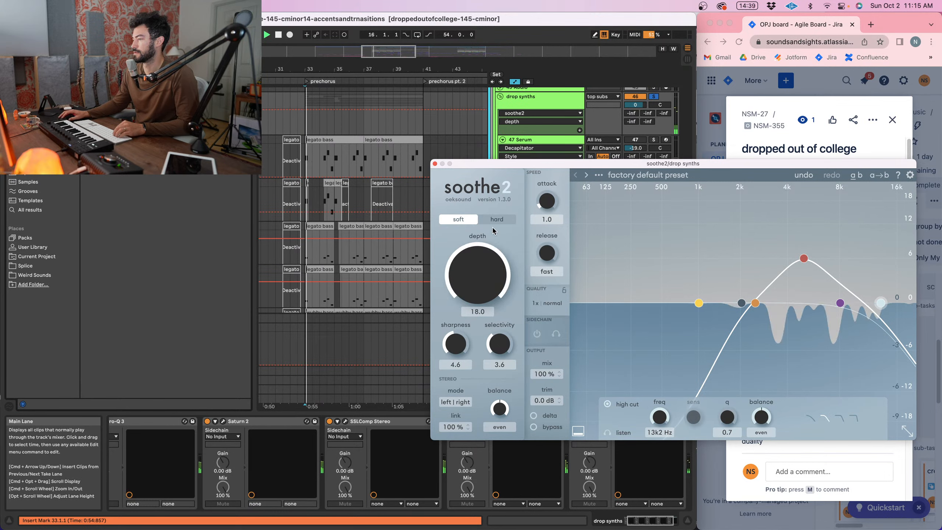
click(802, 258)
drag(754, 303, 635, 312)
drag(801, 259, 761, 244)
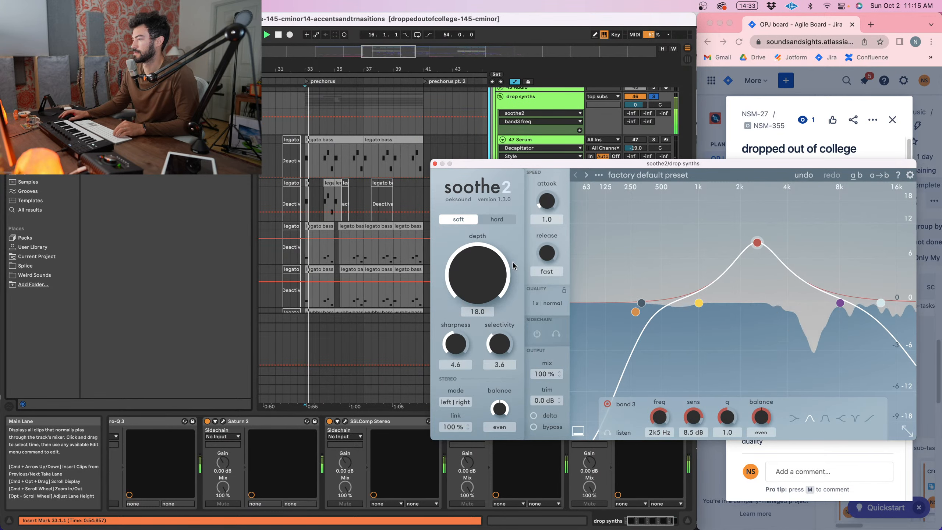
- Compare the drop synths with soothe2 bypassed and active, and delete soothe2 from the group
drag(518, 164, 520, 109)
click(573, 421)
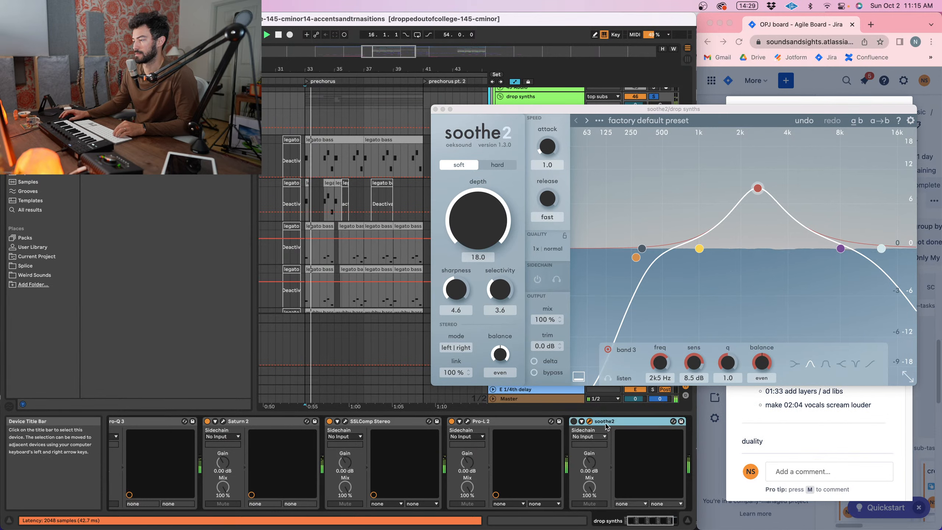
click(574, 421)
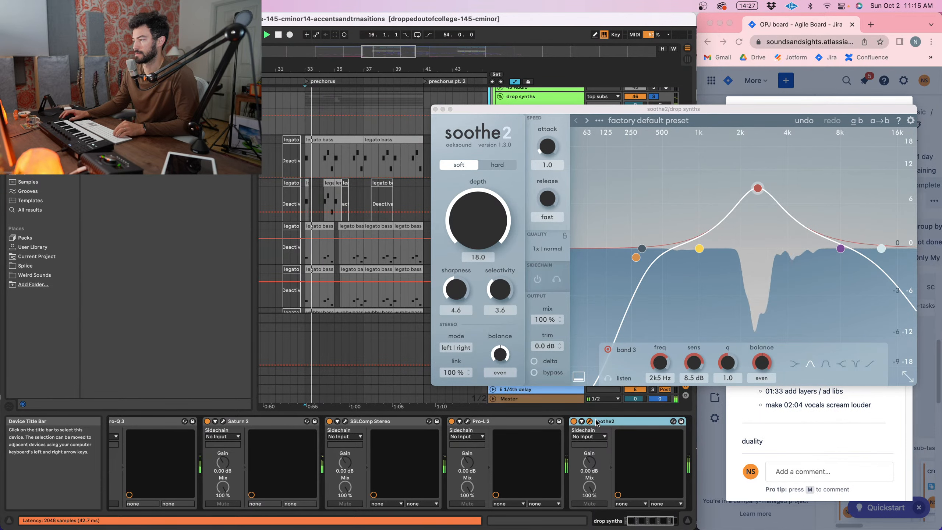
click(448, 132)
click(622, 424)
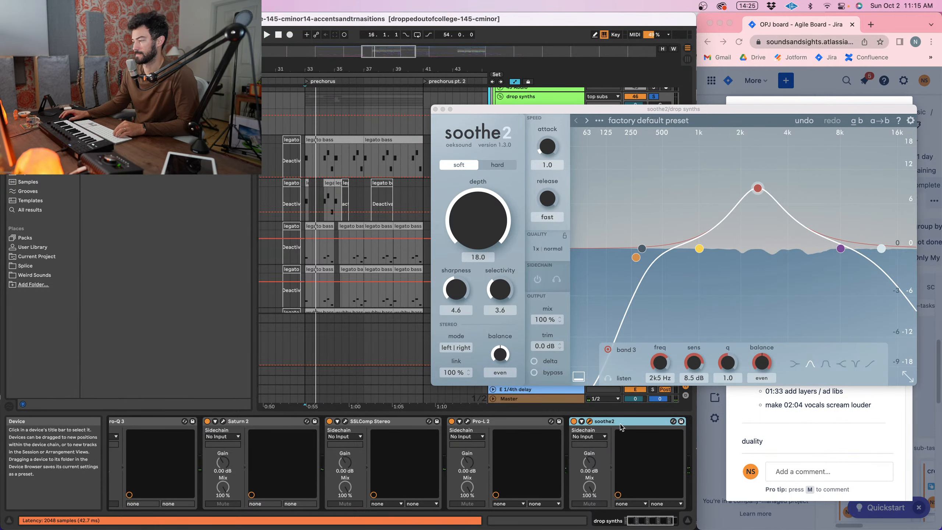
key(Delete)
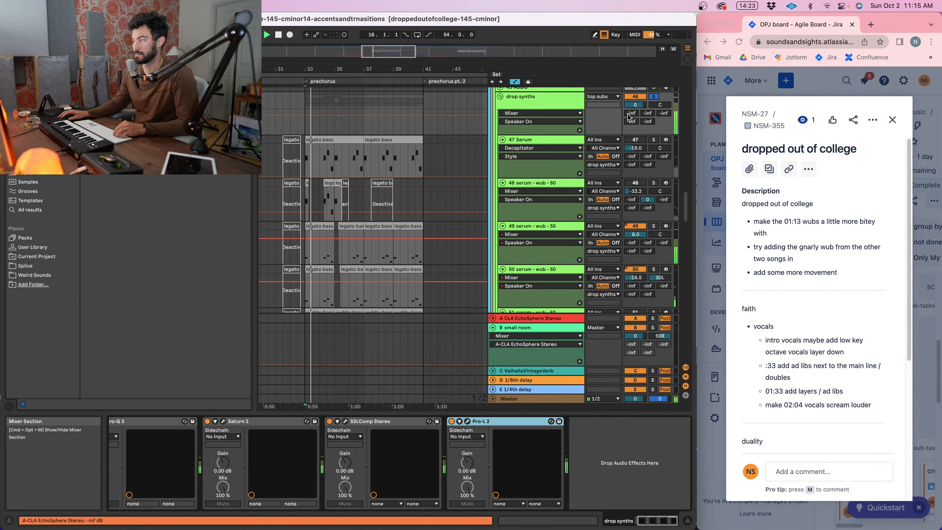
- Play the prechorus from bar 33 without the drop synths solo and go up to the vocal tracks
scroll(301, 157, up, 3)
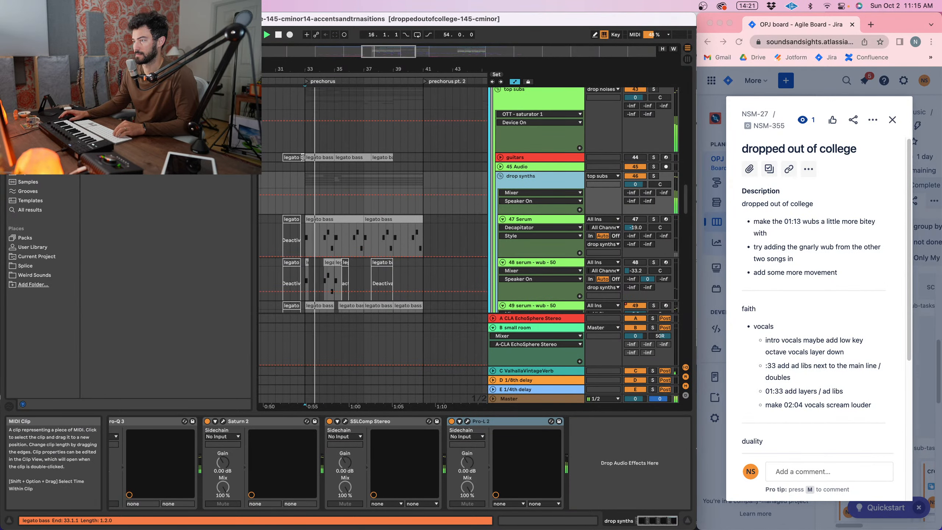
click(302, 104)
scroll(302, 105, up, 2)
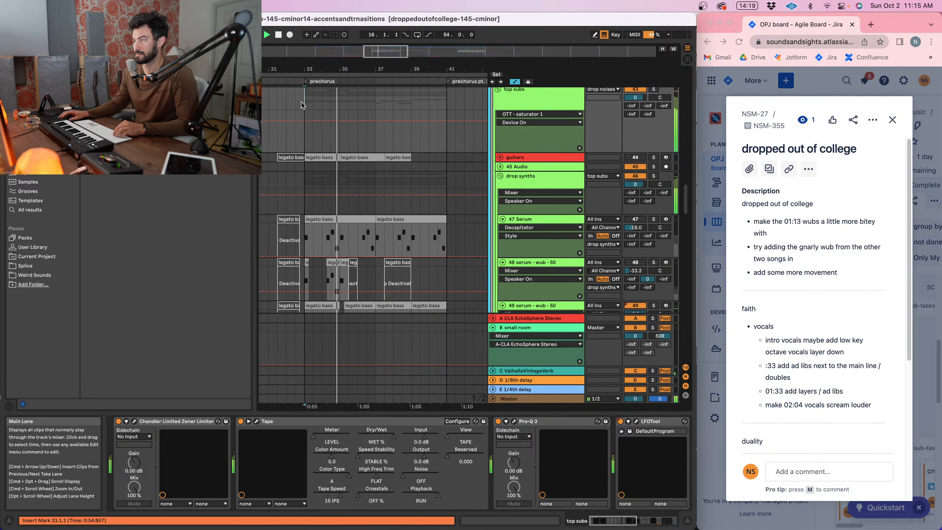
scroll(303, 105, up, 2)
scroll(317, 102, up, 5)
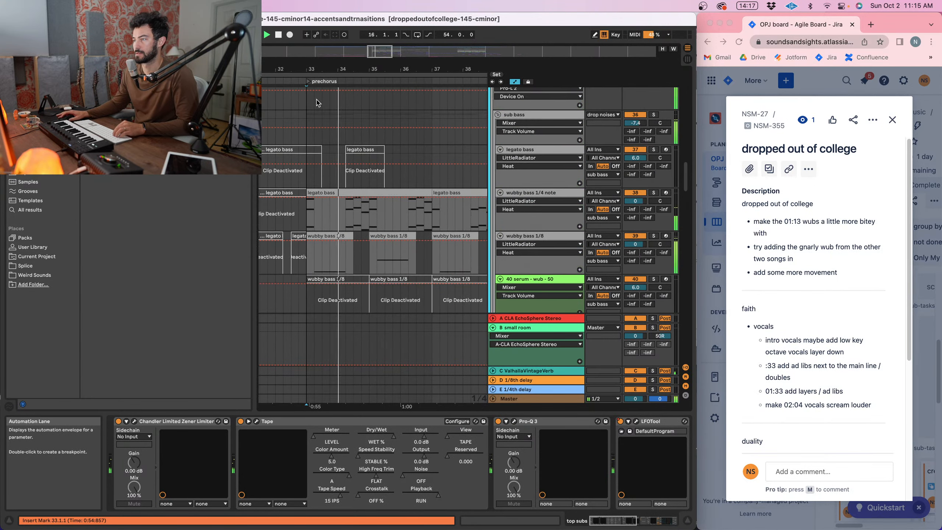
scroll(317, 103, up, 10)
key(space)
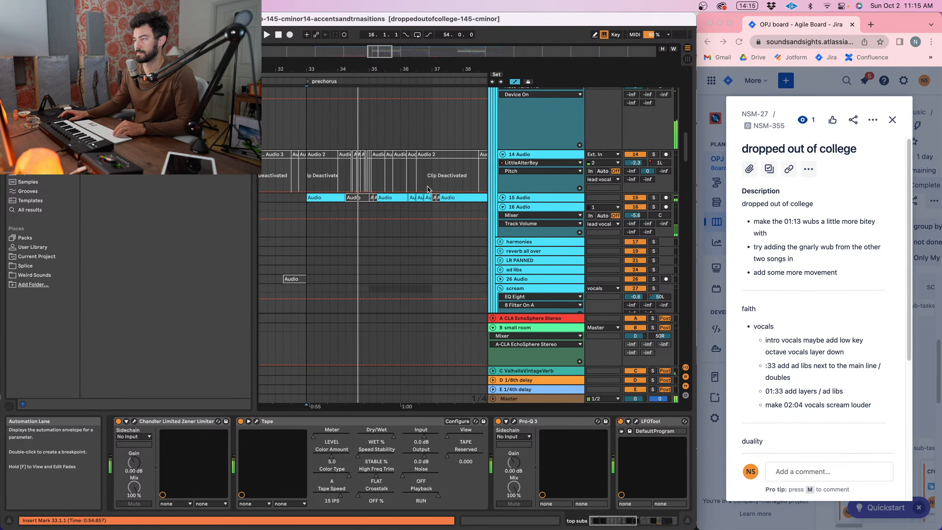
- Unfold vocal track 15 Audio and play its first prechorus clip from bar 33
click(505, 198)
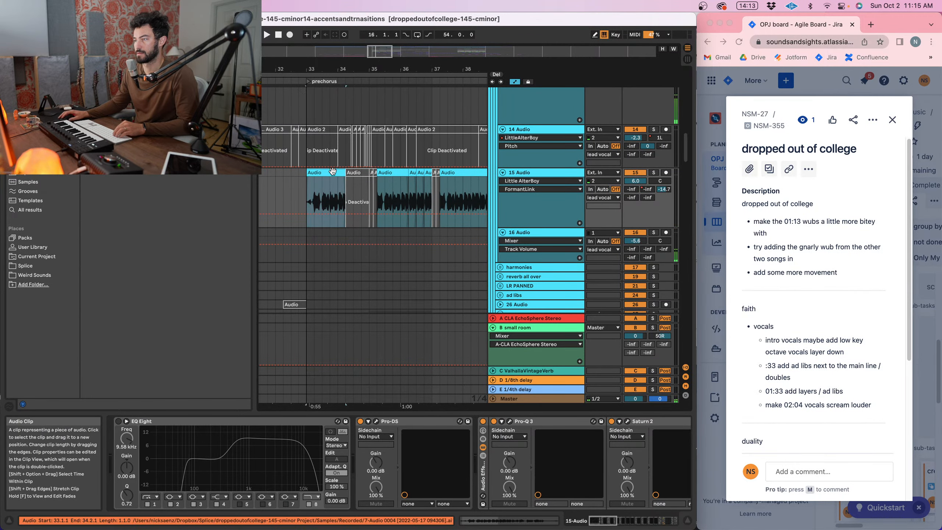
key(space)
key(plus)
key(plus)
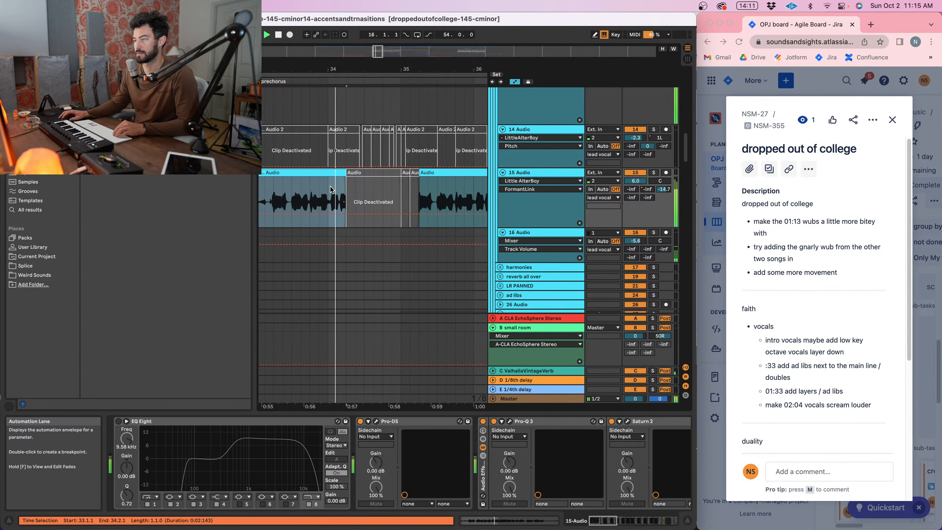
- Try trimming the end of the first prechorus clip on 15 Audio, and undo the edits
drag(345, 173, 337, 173)
click(331, 193)
click(350, 192)
key(super+z)
key(super+z)
key(super+z)
- Try toggling vocal pieces around bar 34 on 15 Audio between active and deactivated, listen, and undo the changes
drag(365, 70, 364, 63)
drag(332, 195, 396, 191)
key(0)
click(325, 190)
key(space)
key(space)
key(0)
key(0)
drag(355, 69, 344, 68)
key(super+z)
key(super+z)
key(super+z)
- Play the following prechorus vocals from bar 37
click(336, 195)
scroll(349, 69, right, 3)
click(383, 101)
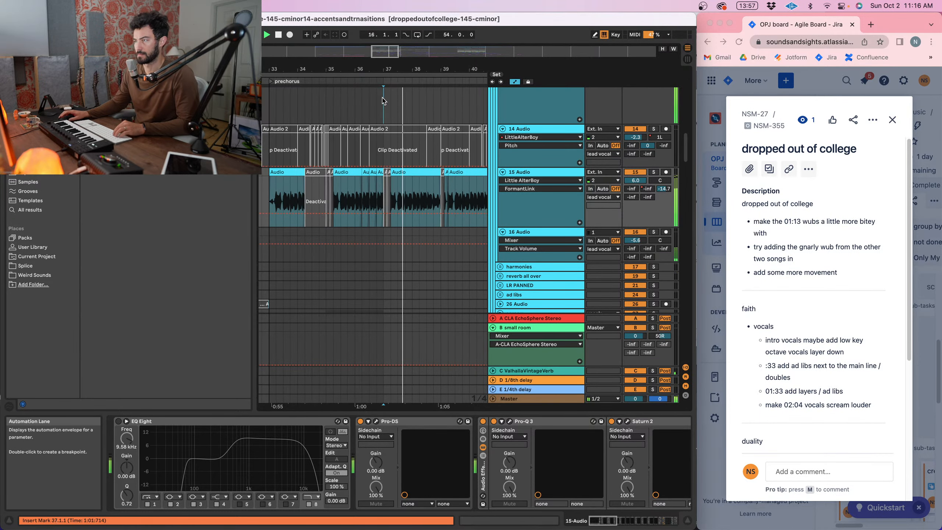
scroll(383, 100, right, 2)
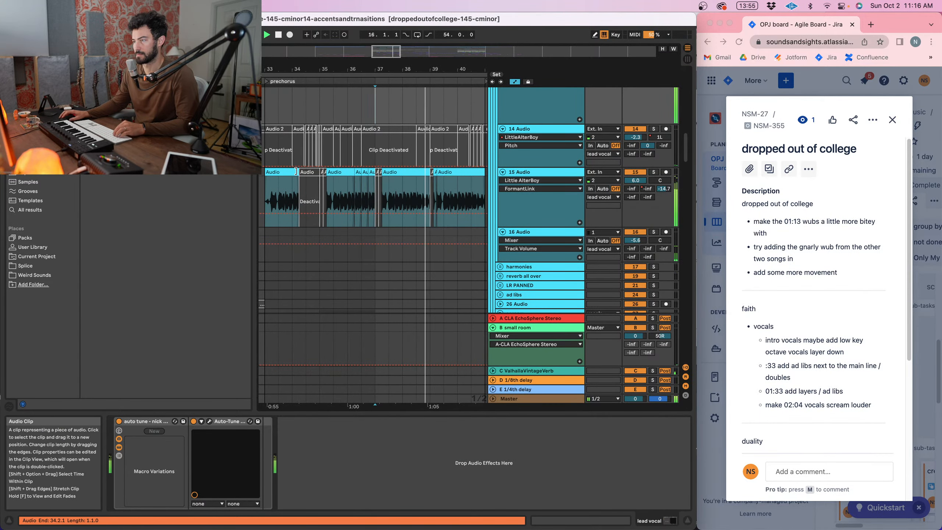
- Extend the first prechorus clip on 15 Audio to bar 35 and play it from bar 33
drag(298, 173, 320, 173)
key(space)
key(space)
scroll(321, 128, left, 2)
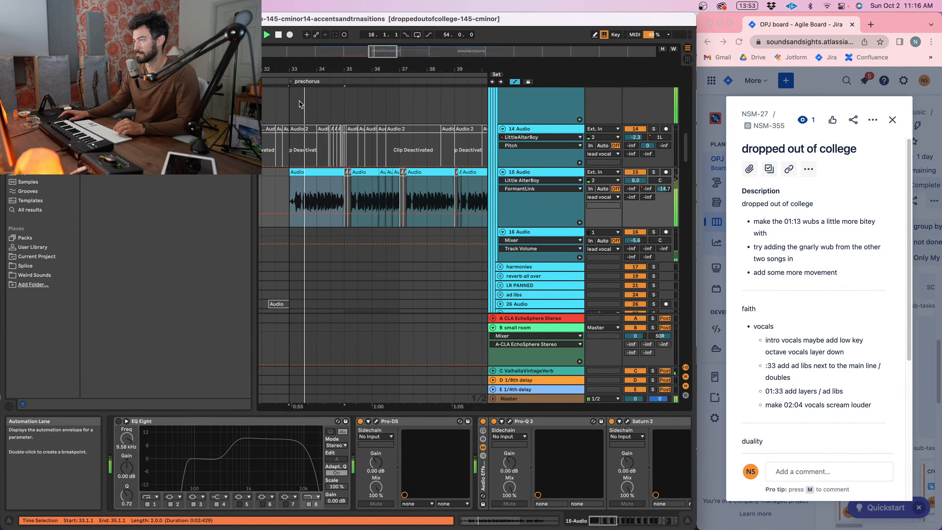
click(294, 108)
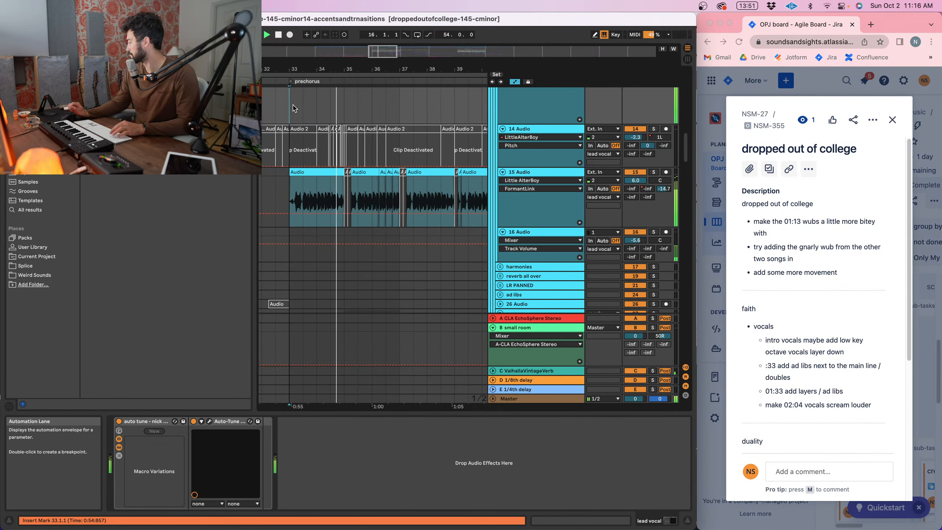
- Split out the piece from 34.2 to 34.3 on 15 Audio and lower its clip gain to -7.80 dB
key(space)
key(space)
drag(318, 69, 381, 174)
key(super+e)
double_click(364, 172)
scroll(176, 478, down, 3)
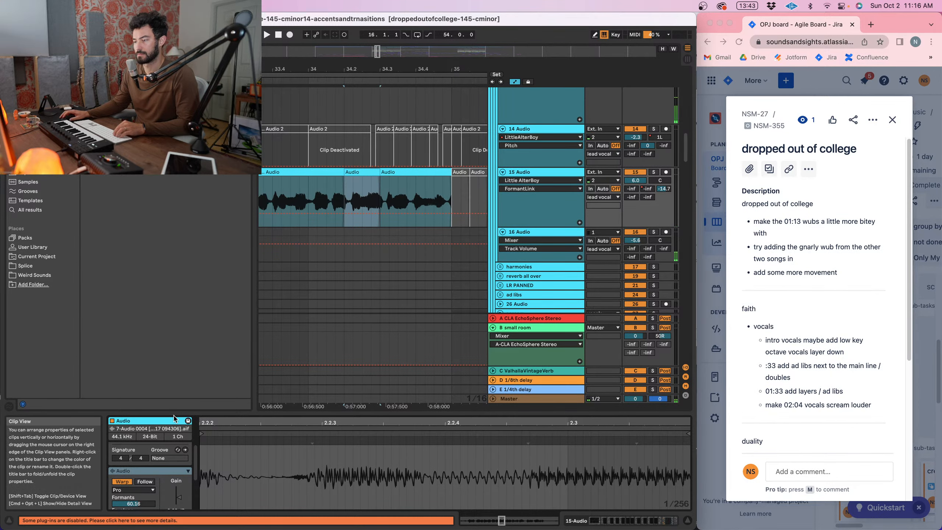
drag(173, 412, 174, 353)
key(space)
drag(179, 443, 179, 451)
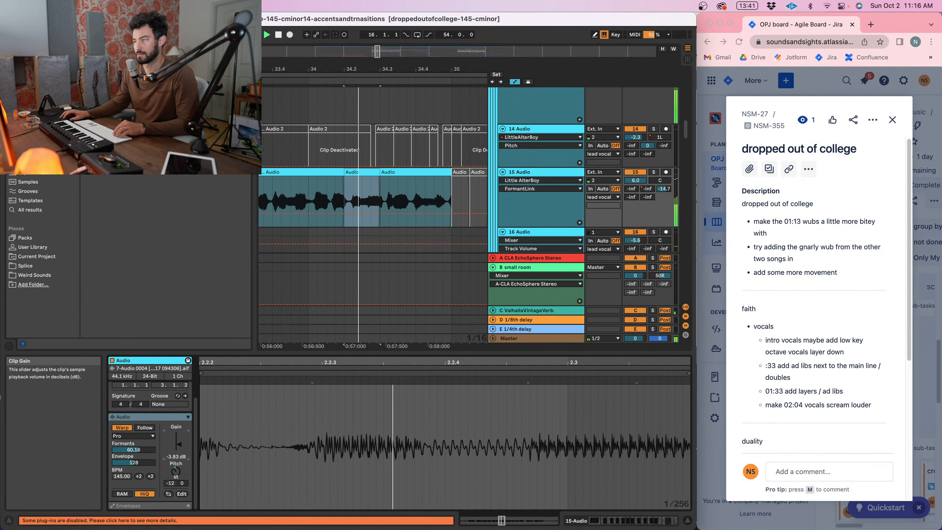
- Extend the end of the quieter vocal clip starting at 34.2 to 35.2.1, checking it by ear
drag(380, 172, 450, 173)
drag(382, 68, 371, 101)
click(351, 104)
key(space)
key(space)
scroll(360, 97, right, 1)
drag(380, 172, 410, 167)
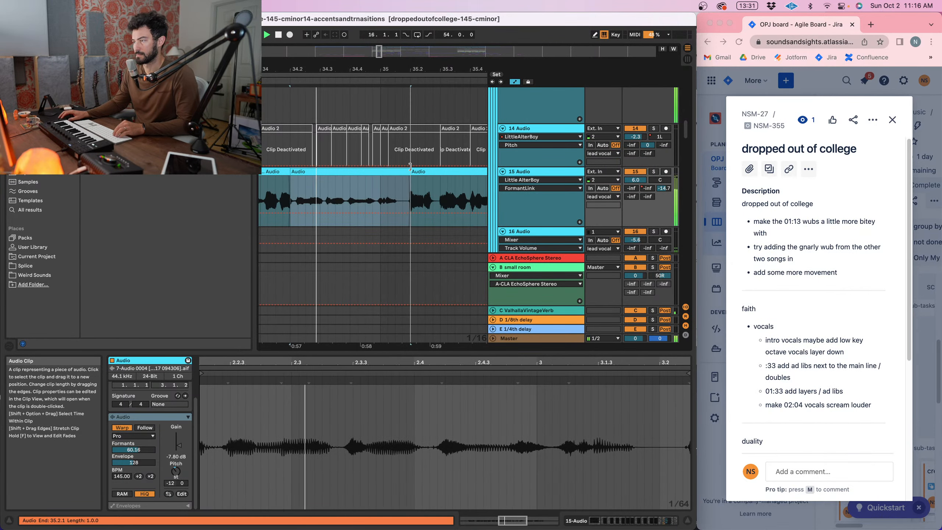
- Pull the start of the vocal clip after the quieter piece back to 34.4.4 and check the playback
drag(380, 69, 379, 48)
click(376, 105)
scroll(376, 100, right, 2)
drag(343, 171, 325, 171)
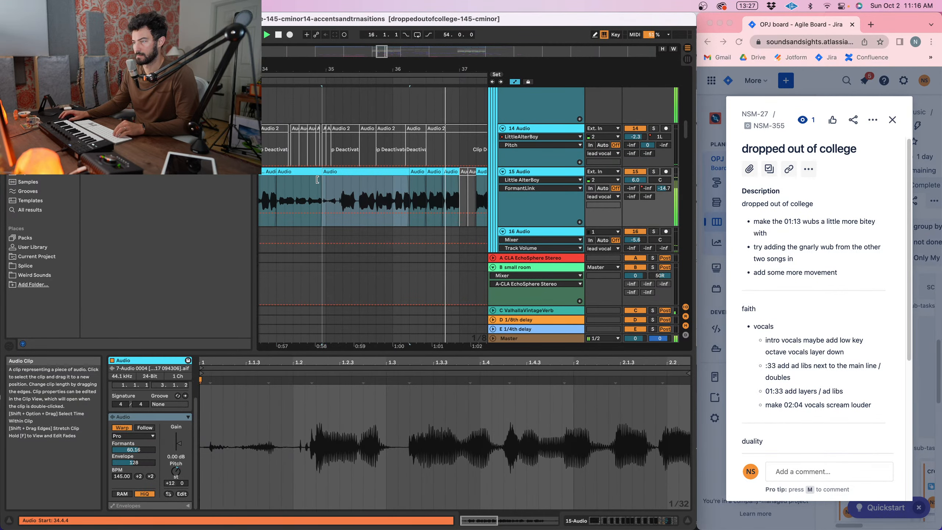
key(space)
key(space)
- Listen through the rest of the prechorus vocals and on into prechorus pt. 2 from bar 41
mouse_move(336, 69)
mouse_down()
mouse_move(336, 52)
mouse_move(345, 52)
mouse_move(307, 60)
mouse_move(304, 52)
mouse_move(299, 61)
mouse_move(326, 57)
mouse_up()
click(332, 97)
click(305, 104)
click(295, 96)
click(382, 102)
drag(388, 65, 315, 66)
scroll(355, 99, right, 3)
drag(313, 101, 331, 129)
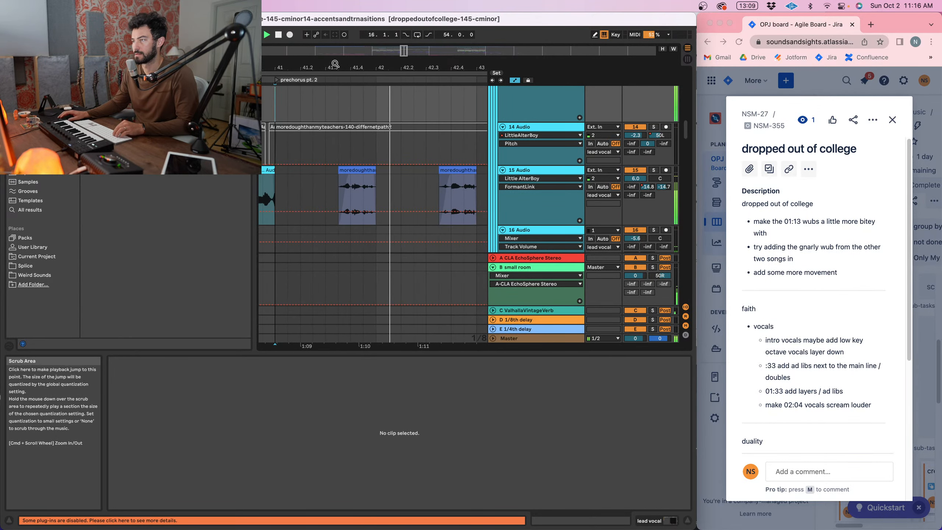
- Nudge the first moredoughthanmyteachers clip in prechorus pt. 2 on 15 Audio slightly earlier, to 41.3.2, and play it
drag(342, 68, 388, 171)
key(space)
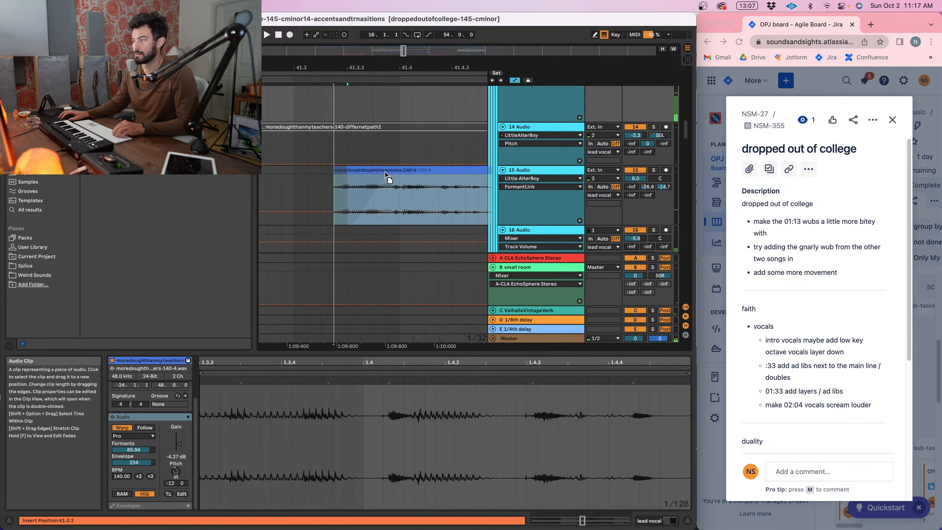
key(space)
drag(364, 70, 363, 60)
key(space)
- Examine the nudged vocal clip in prechorus pt. 2 and return the insert mark to 41.1.1
click(275, 151)
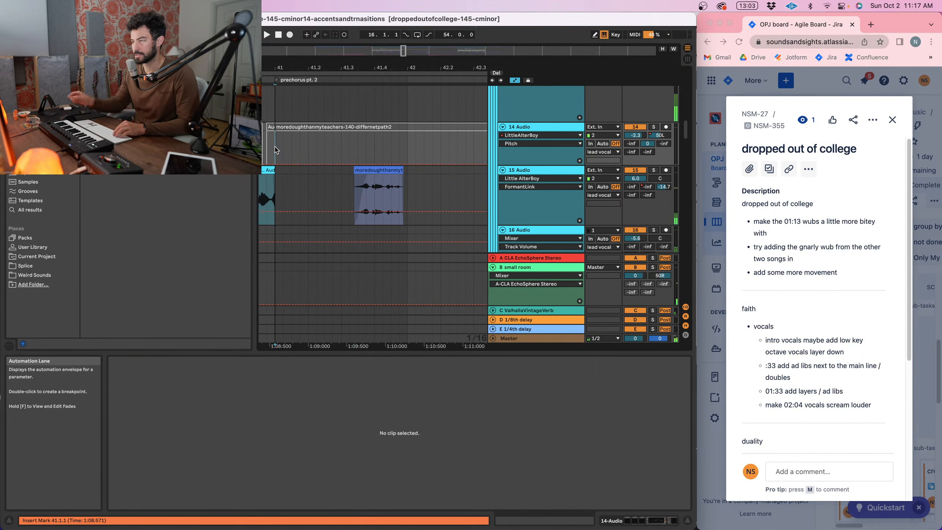
scroll(356, 148, down, 2)
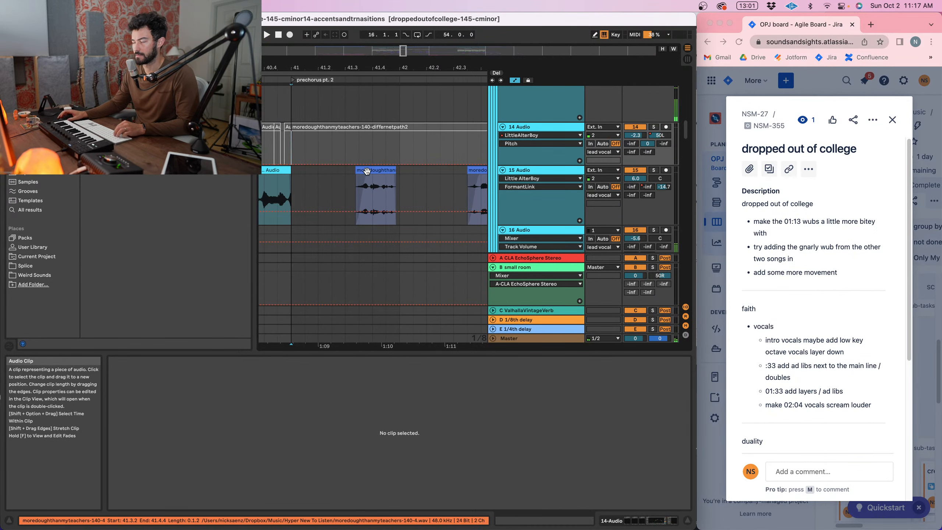
click(366, 171)
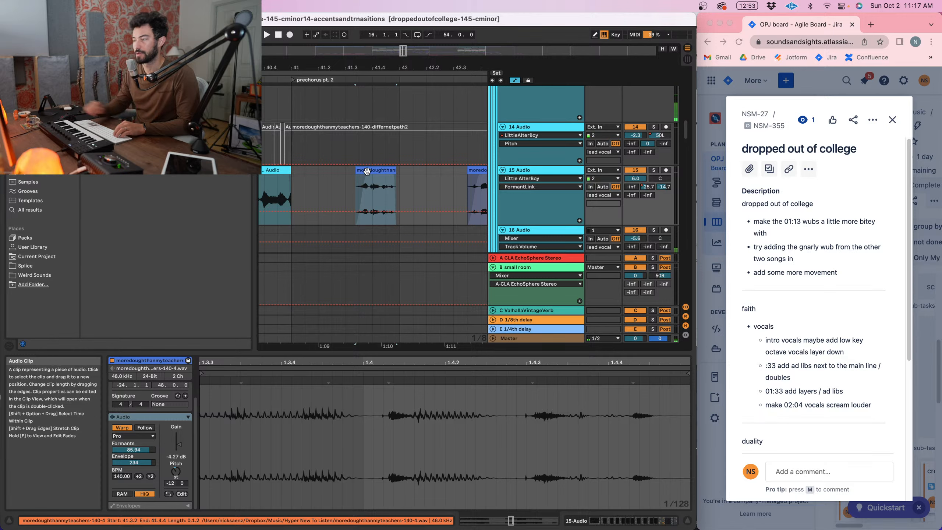
scroll(376, 130, down, 2)
click(317, 110)
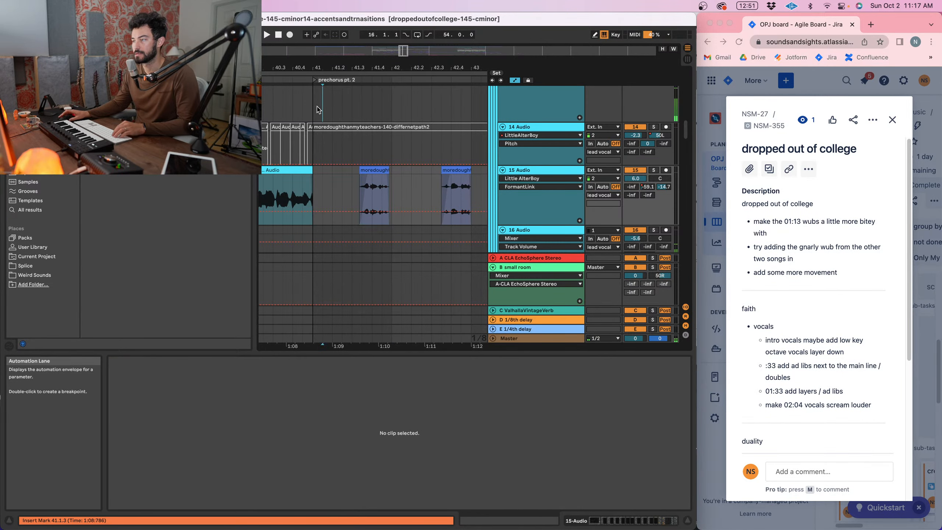
scroll(316, 103, down, 3)
click(315, 98)
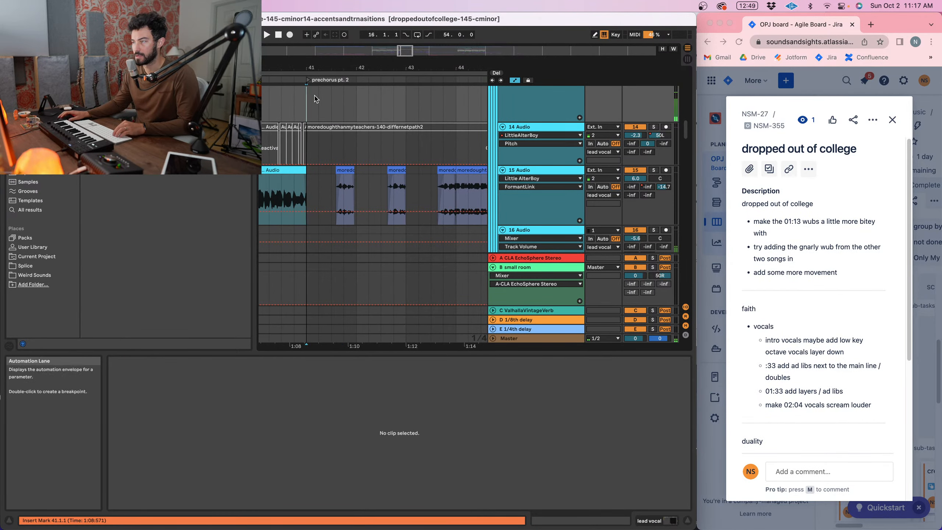
- Play the low-octave vocals from 40.1.1 into prechorus pt. 2 to check the timing of the first clips
scroll(313, 103, right, 1)
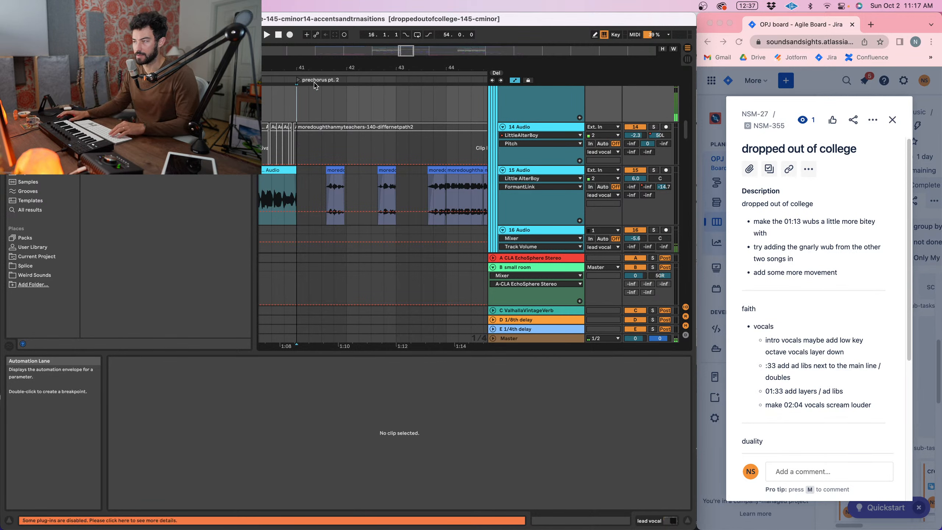
drag(317, 68, 317, 56)
click(309, 119)
scroll(309, 119, right, 2)
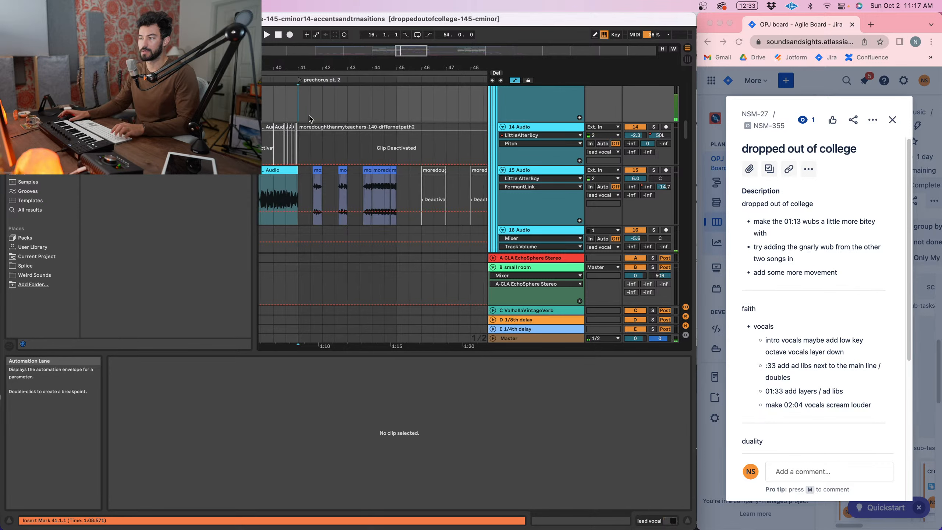
scroll(289, 109, left, 2)
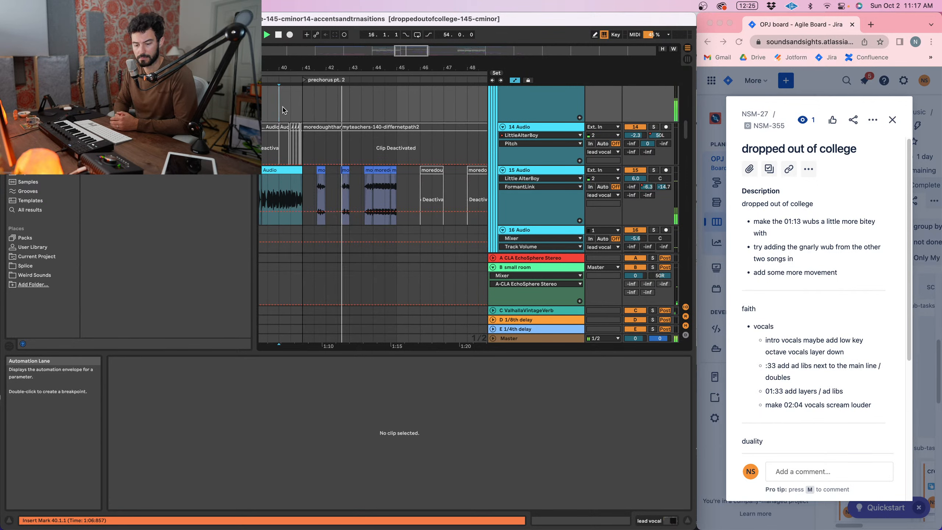
key(space)
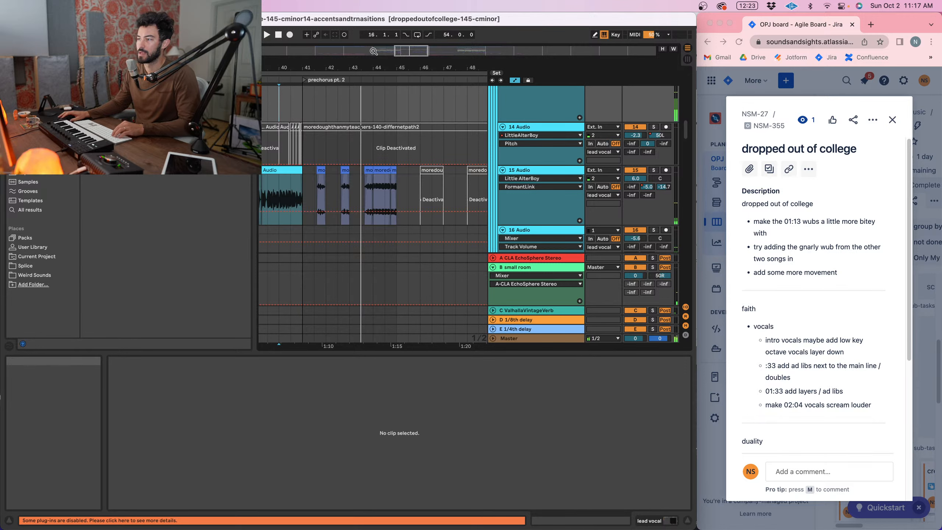
- Nudge the second moredoughthanmyteachers clip in prechorus pt. 2 on 15 Audio slightly earlier and play from 41.1.1
drag(335, 68, 335, 113)
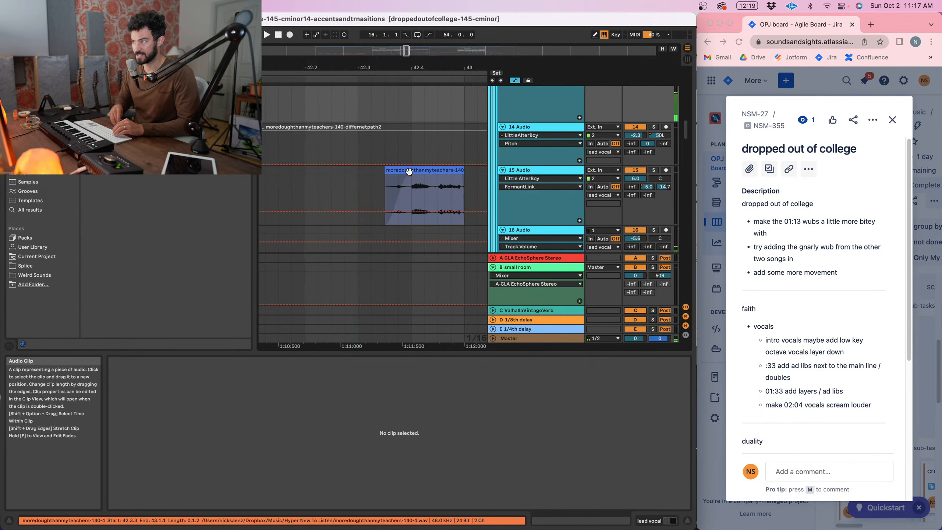
drag(430, 70, 371, 89)
click(408, 170)
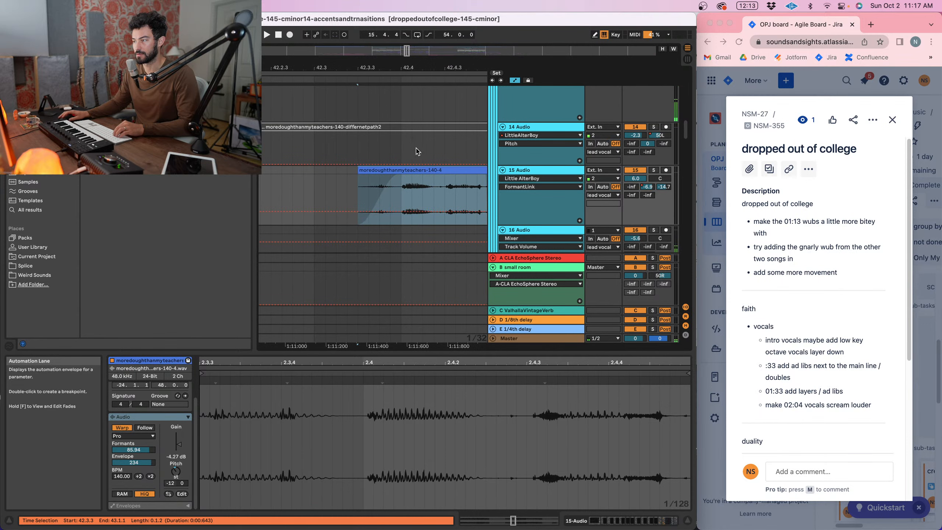
click(414, 173)
drag(414, 174, 413, 169)
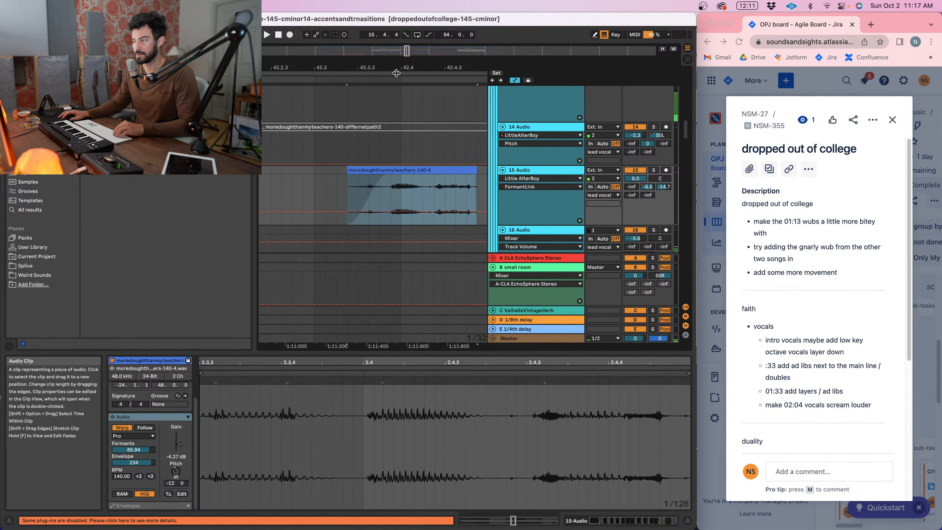
drag(396, 73, 395, 65)
click(292, 107)
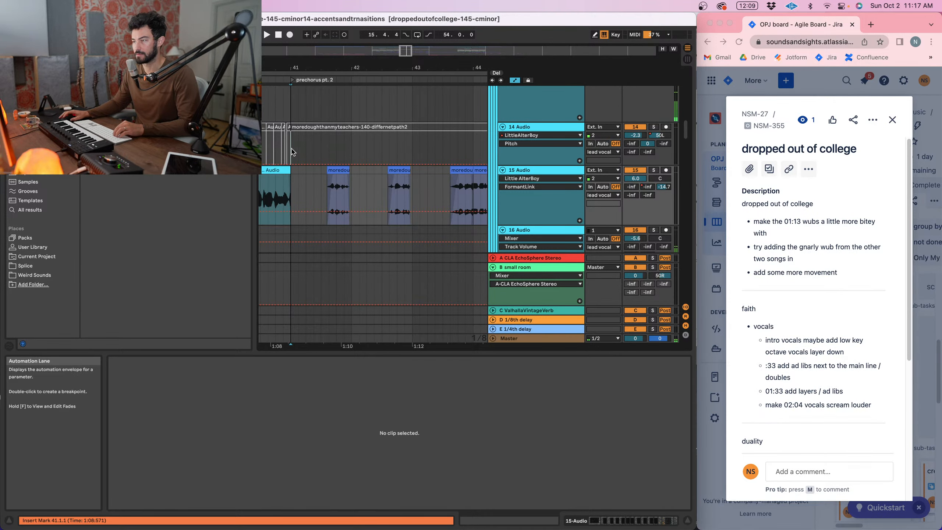
click(292, 104)
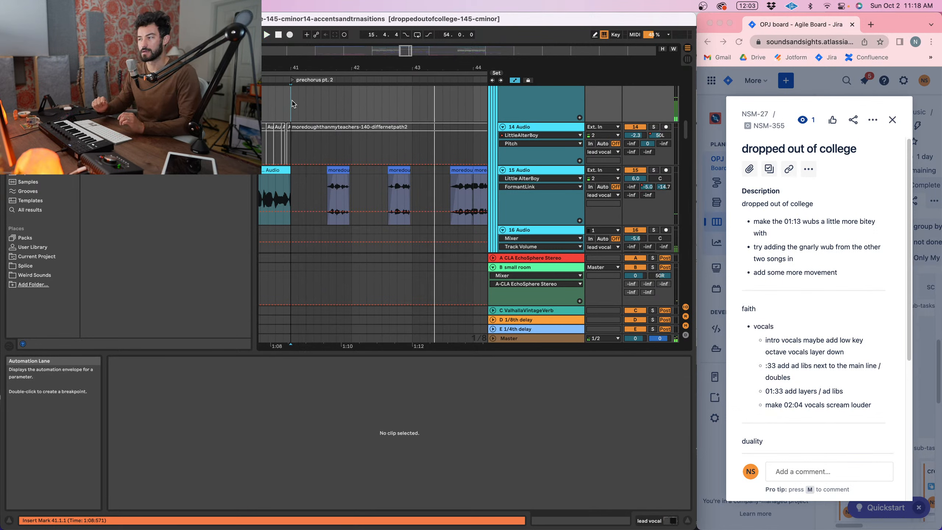
- Move the next three adjoining moredoughthanmyteachers clips on 15 Audio together slightly earlier, so the group starts at 43.3.2
scroll(292, 104, right, 1)
drag(337, 67, 337, 65)
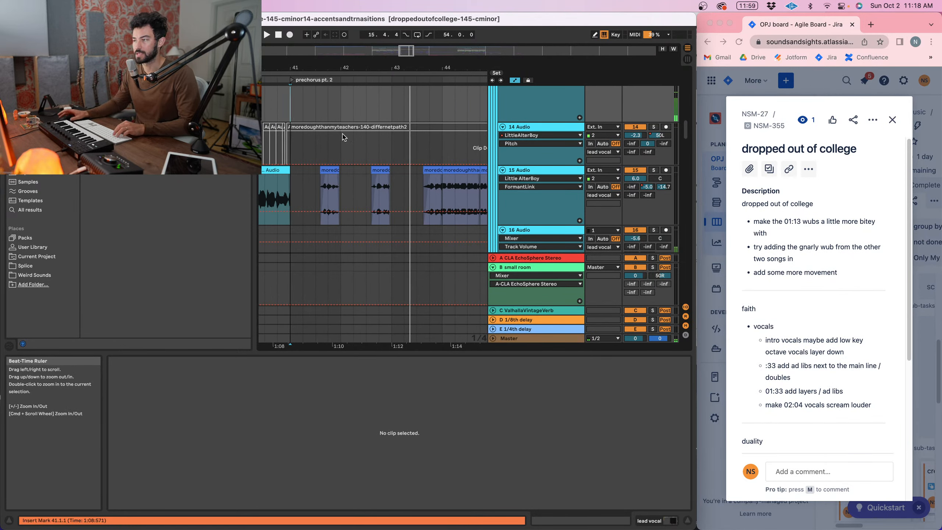
scroll(393, 103, right, 1)
drag(418, 69, 392, 80)
scroll(410, 143, right, 1)
click(394, 169)
drag(399, 169, 403, 176)
drag(413, 68, 405, 57)
scroll(384, 162, right, 3)
shift+click(383, 169)
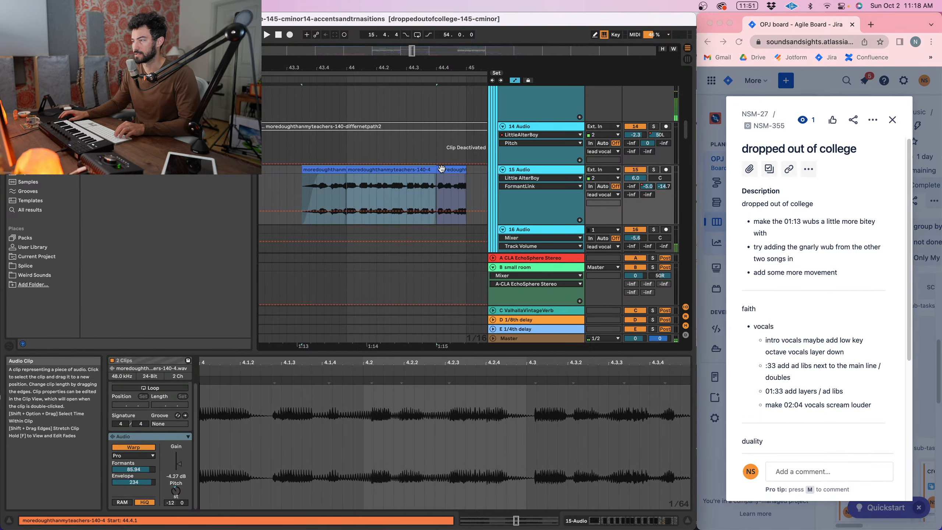
shift+click(441, 169)
drag(301, 66, 296, 86)
drag(324, 169, 310, 170)
drag(344, 68, 345, 43)
scroll(346, 126, left, 3)
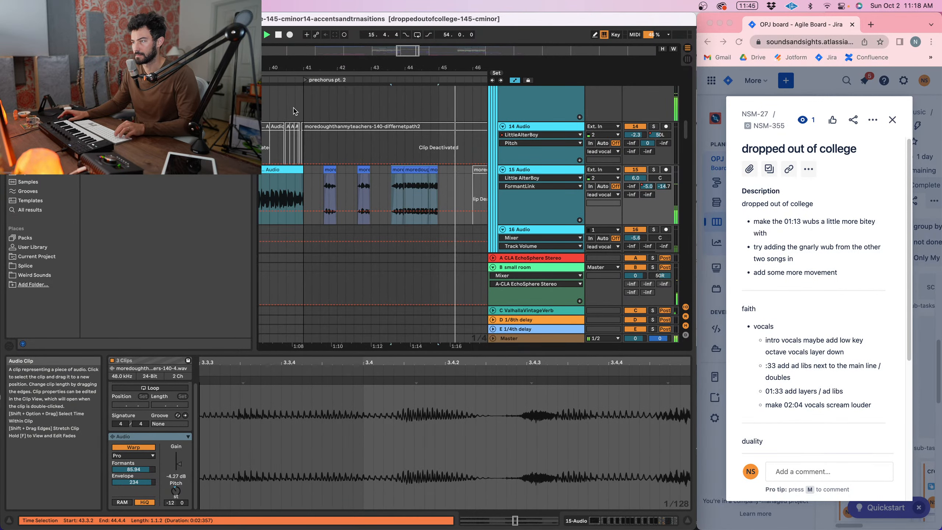
- Listen through the rest of prechorus pt. 2 and on into drop pt. 1, placing the insert mark at 49.1.1
click(273, 111)
key(space)
key(space)
scroll(303, 113, down, 4)
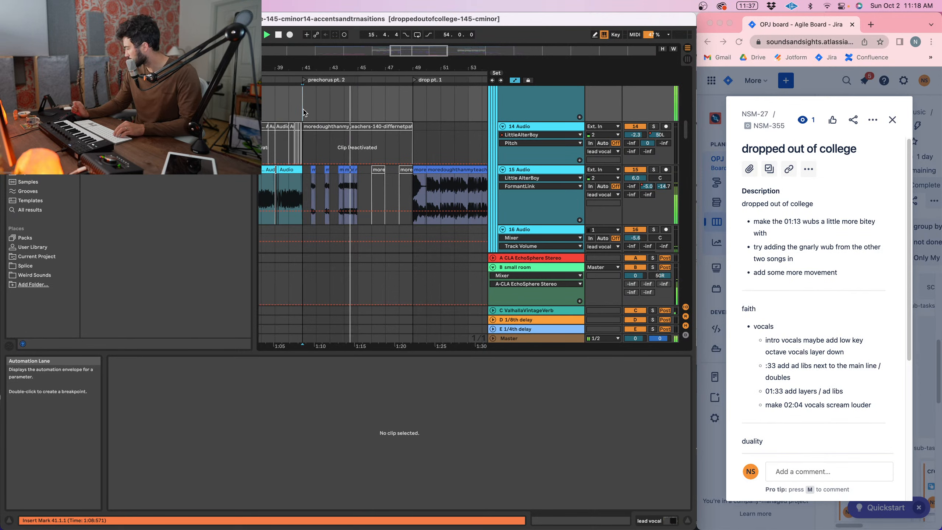
click(347, 106)
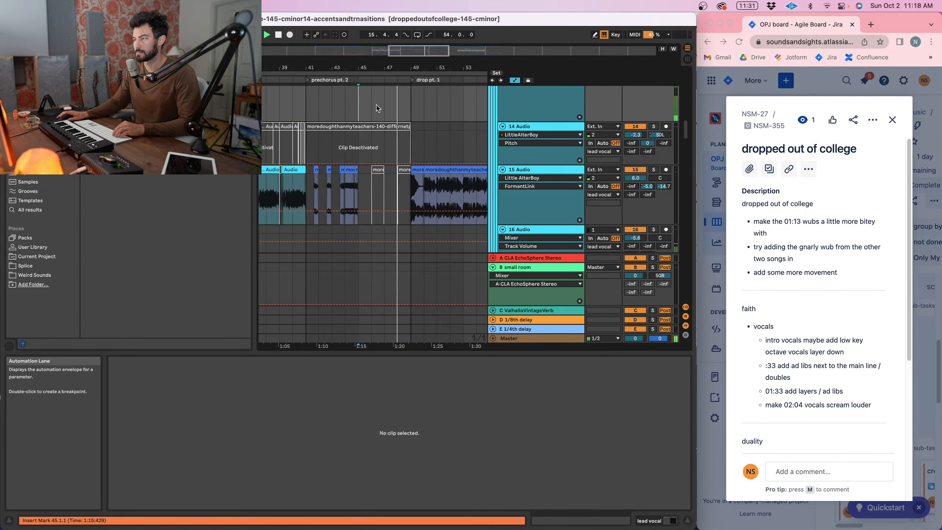
shift+click(380, 110)
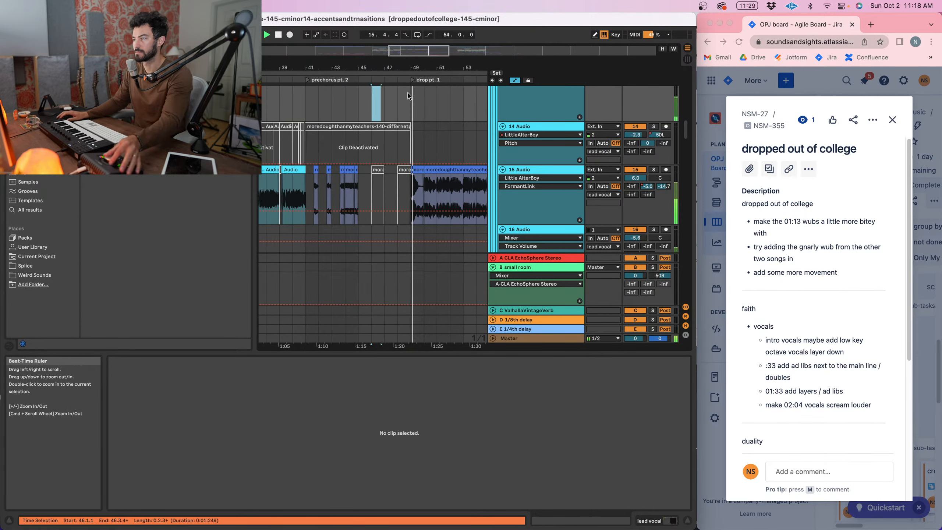
click(409, 107)
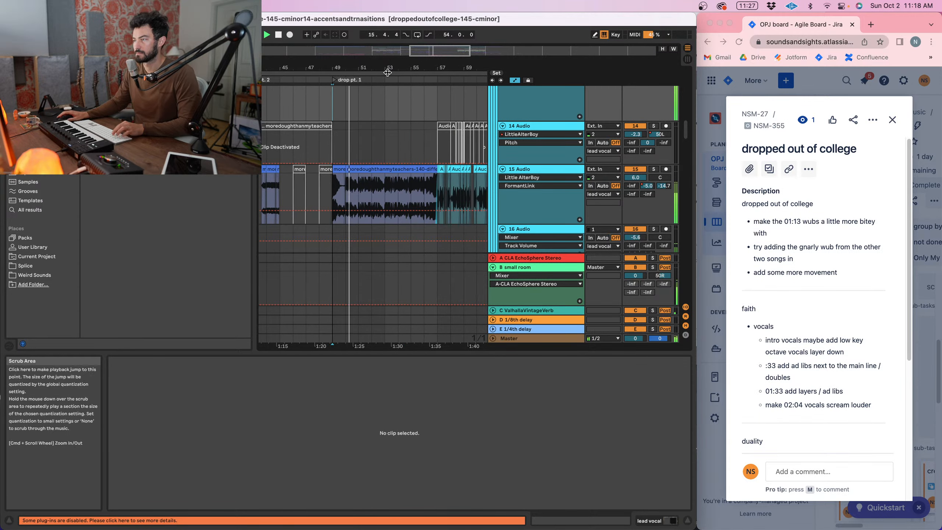
- Find the percs group among the drum tracks, audition it soloed from the start of drop pt. 1, and release the solo
scroll(378, 234, down, 20)
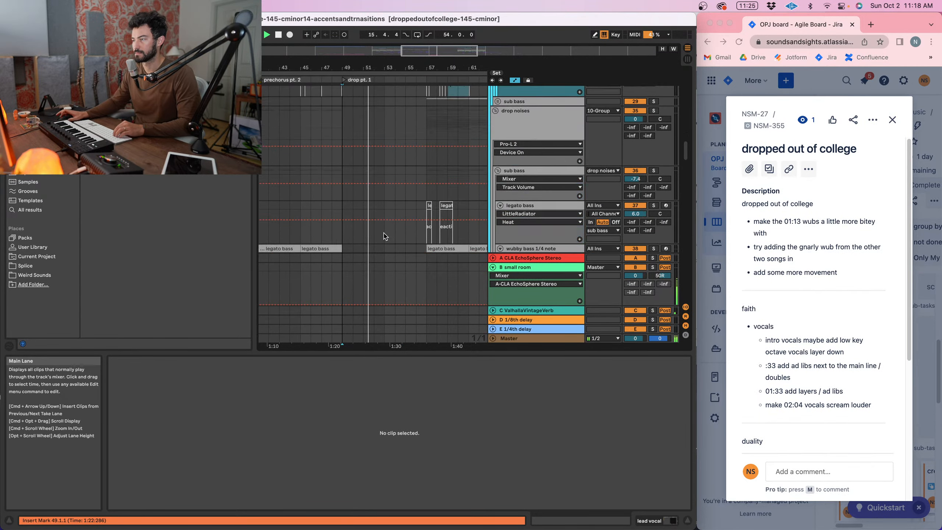
scroll(386, 241, down, 20)
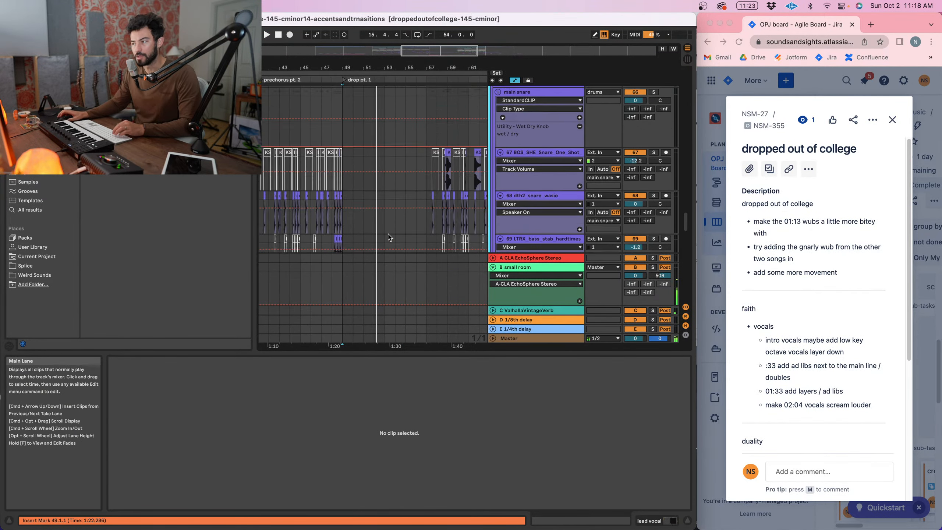
scroll(389, 233, up, 8)
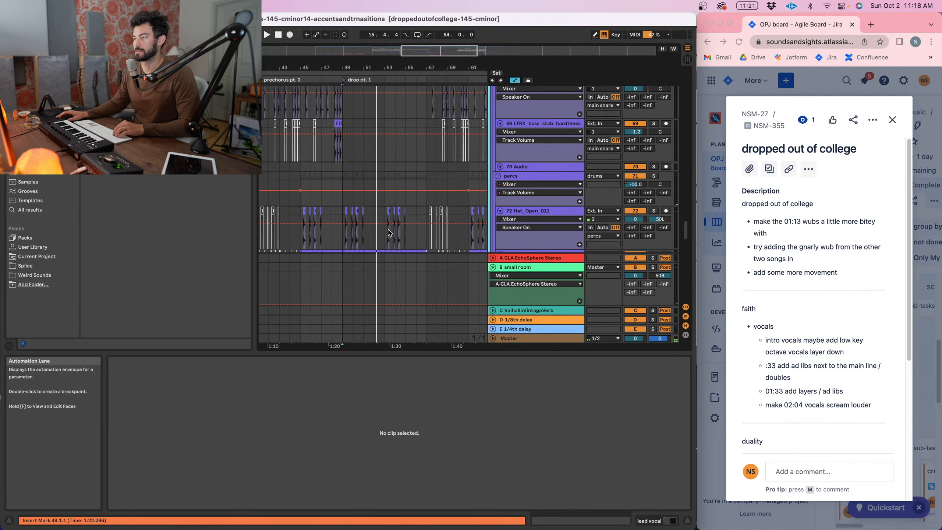
click(523, 176)
key(space)
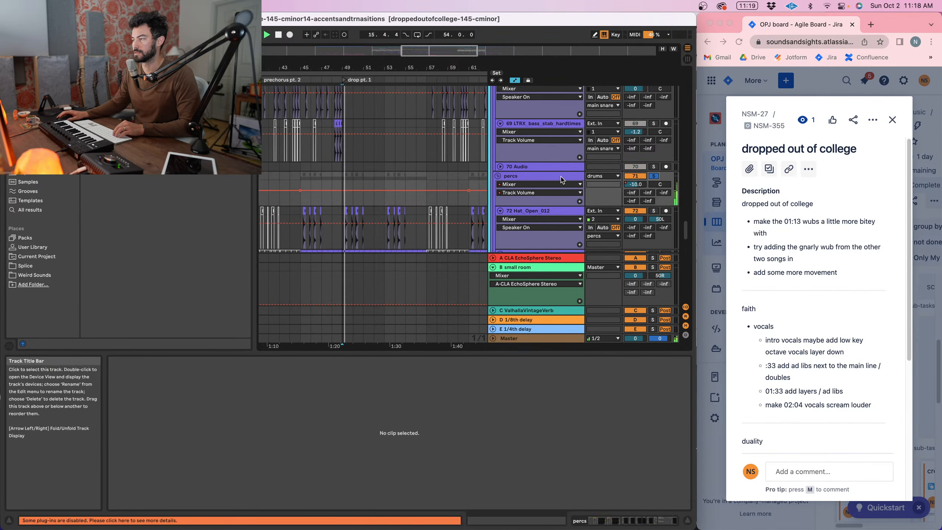
scroll(428, 182, down, 6)
key(space)
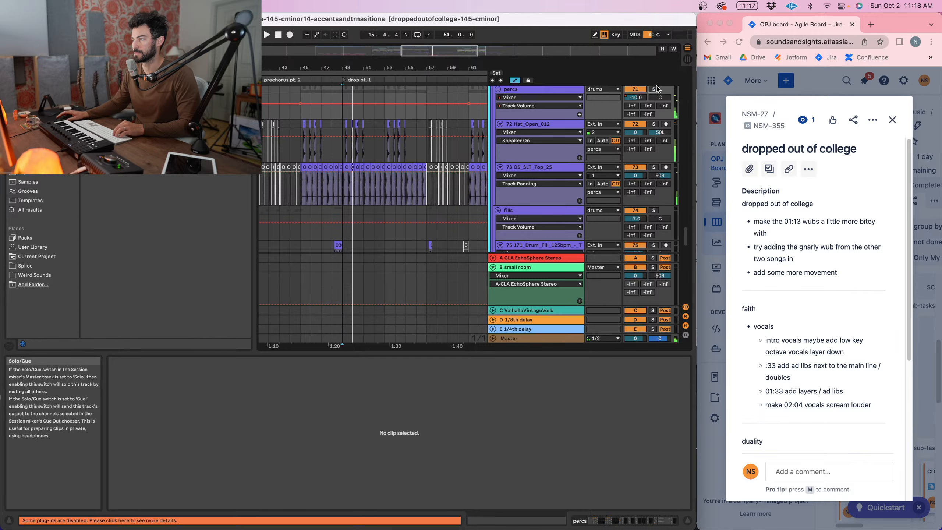
- Solo the Verse_Drums_Uplifter track at drop pt. 1 and inspect its sound in the FX group's Pro-Q 3 analyzer
scroll(428, 182, down, 20)
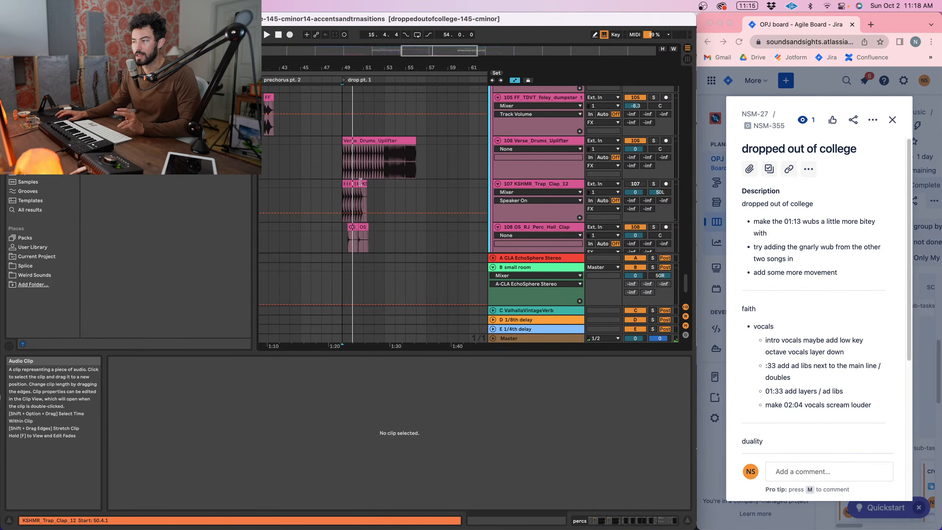
scroll(342, 181, up, 5)
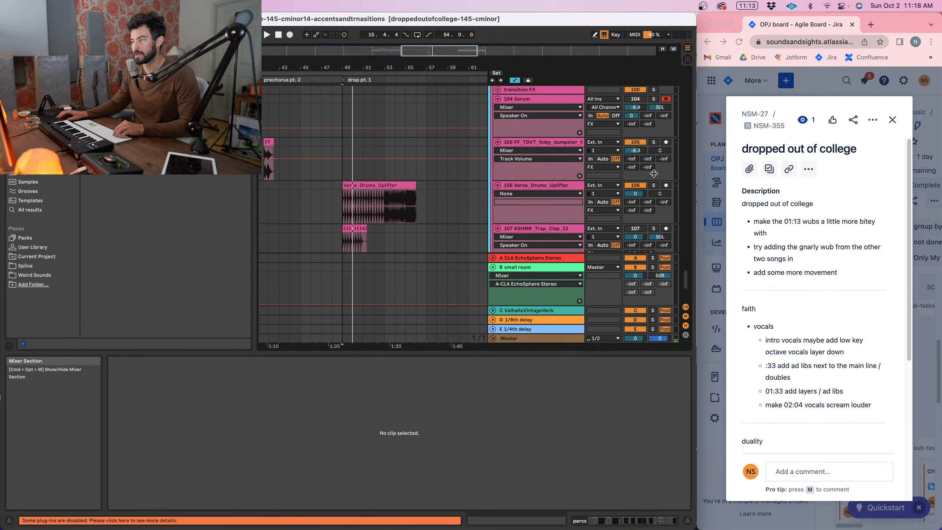
click(654, 184)
scroll(537, 148, up, 2)
key(space)
click(539, 137)
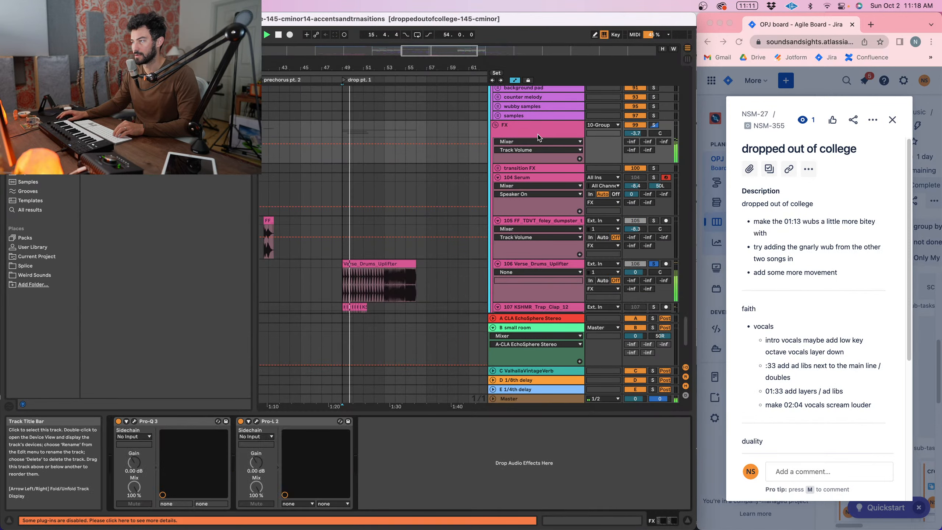
click(135, 421)
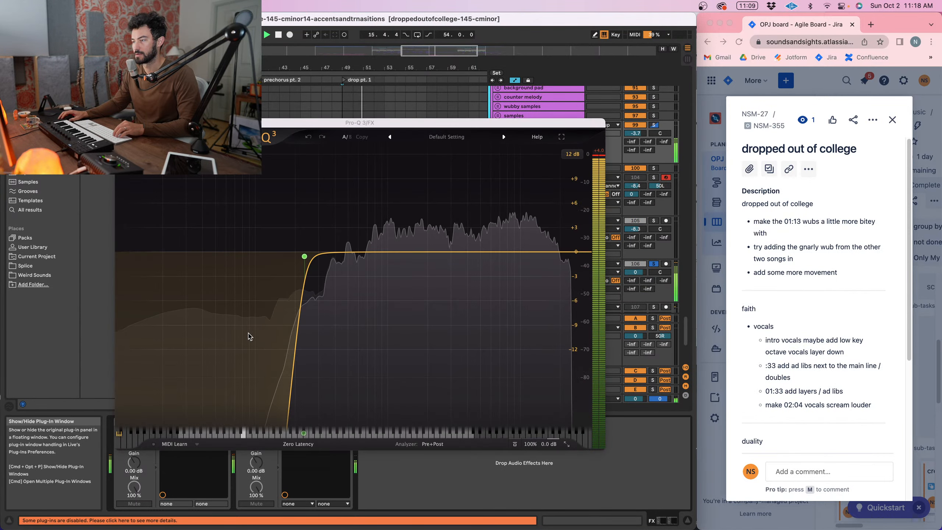
key(super+w)
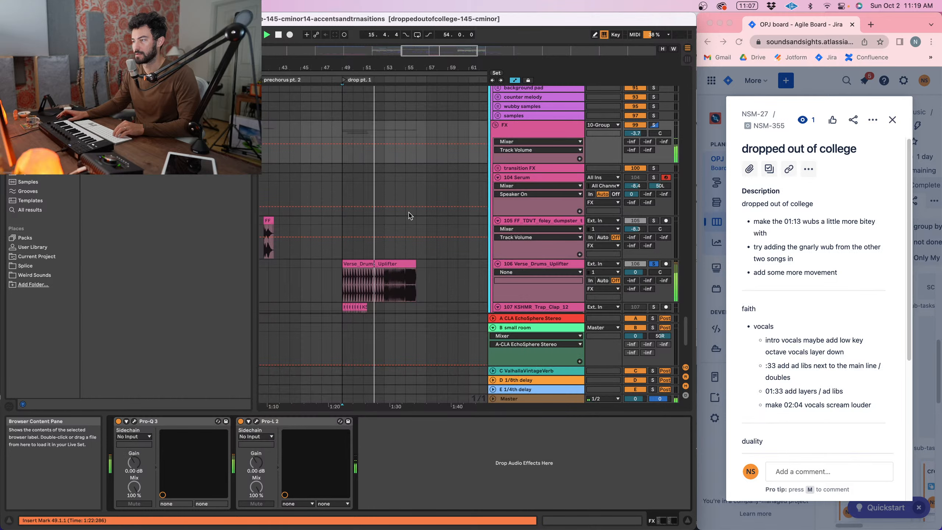
- Check the Verse_Drums_Uplifter track for devices, and audition the KSHMR_Trap_Clap_12 track soloed in its place
scroll(410, 214, down, 3)
click(571, 182)
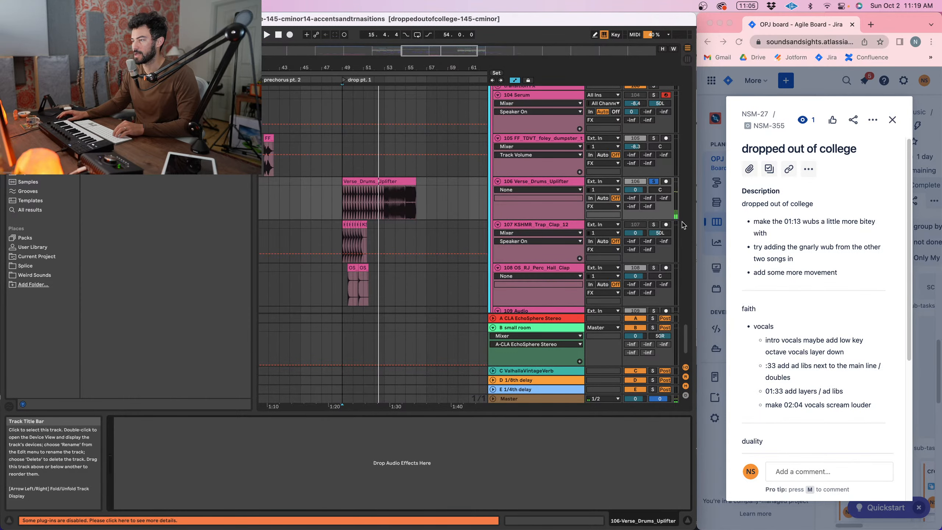
key(space)
click(555, 224)
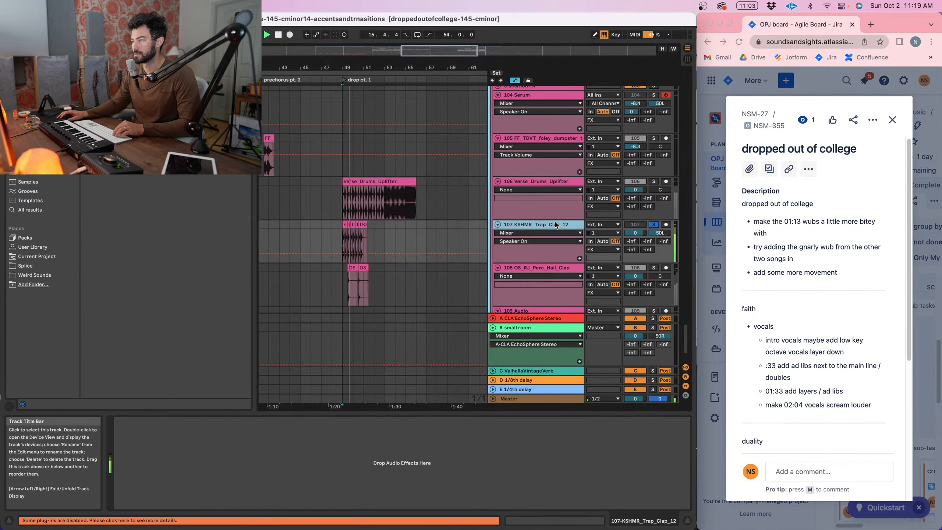
scroll(538, 201, up, 2)
- Review the 104 Serum device chain and examine the low-cut band of the FX group's Pro-Q 3 during playback
click(528, 144)
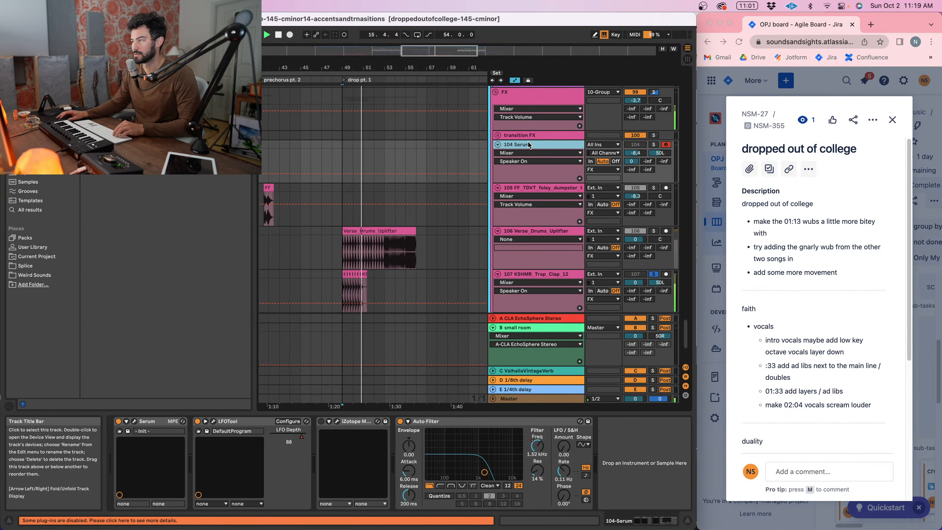
click(519, 92)
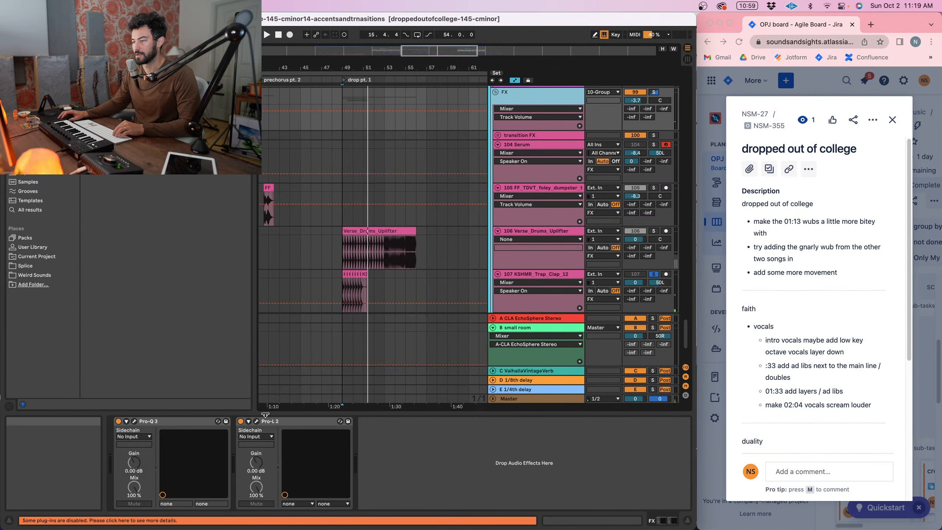
click(135, 421)
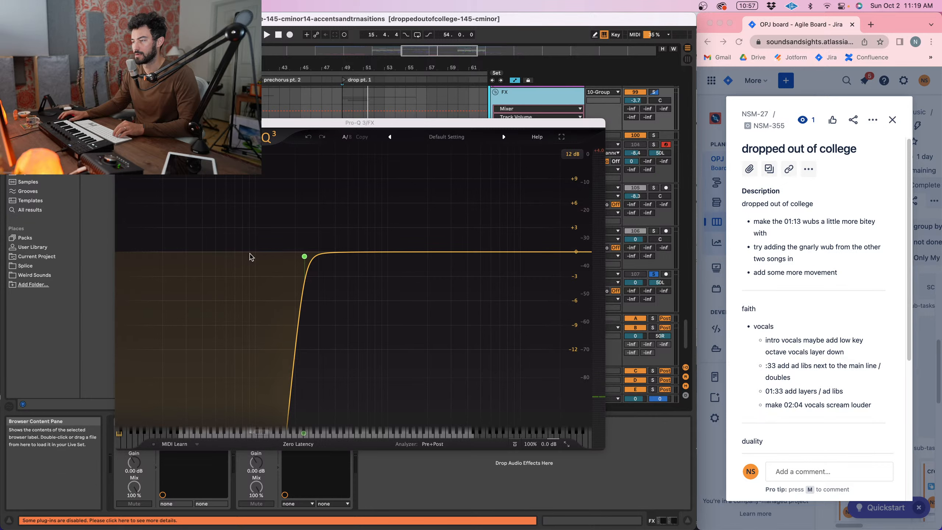
mouse_move(306, 256)
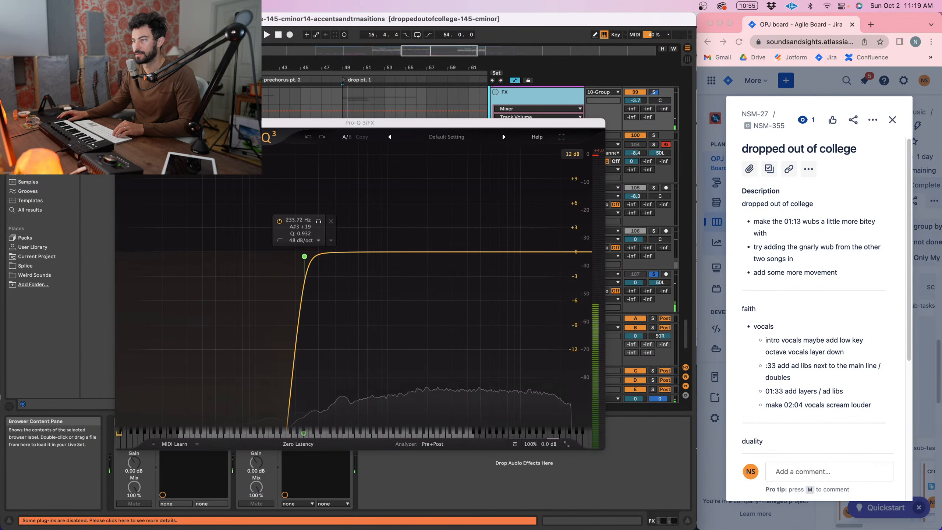
key(super+w)
- Return the insert mark to 49.1.1 and open the Verse_Drums_Uplifter clip's details
mouse_move(343, 68)
mouse_down()
mouse_move(344, 57)
mouse_move(330, 64)
mouse_up()
click(342, 97)
scroll(343, 93, right, 2)
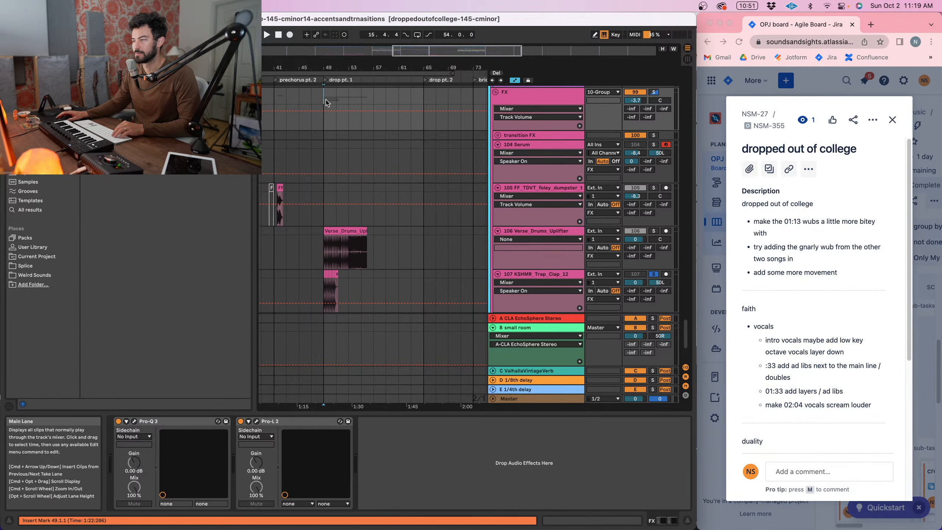
scroll(327, 103, left, 1)
double_click(365, 230)
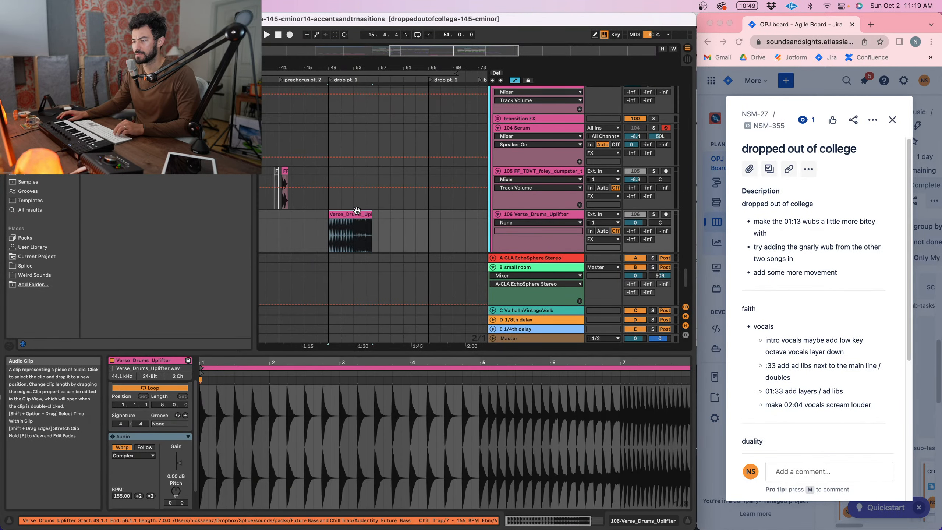
- Look over the devices on the Verse_Drums_Uplifter track and return to the FX group's device chain
double_click(568, 214)
click(551, 129)
click(544, 119)
click(538, 127)
click(538, 116)
scroll(538, 124, up, 2)
click(538, 124)
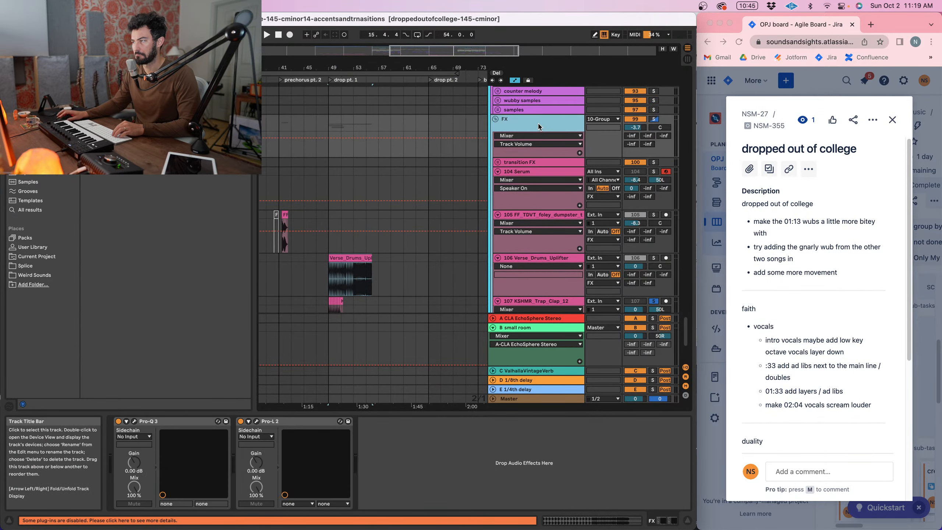
- Add the SSLChannel Stereo plug-in after Pro-L 2 on the FX group and adjust its HF gain during playback from 49.1.1
click(372, 267)
scroll(395, 267, left, 2)
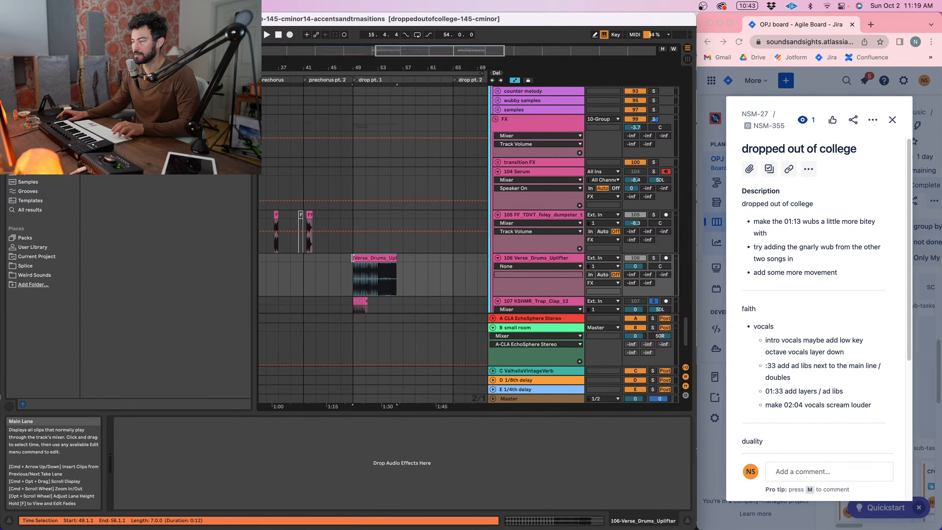
click(391, 258)
click(550, 121)
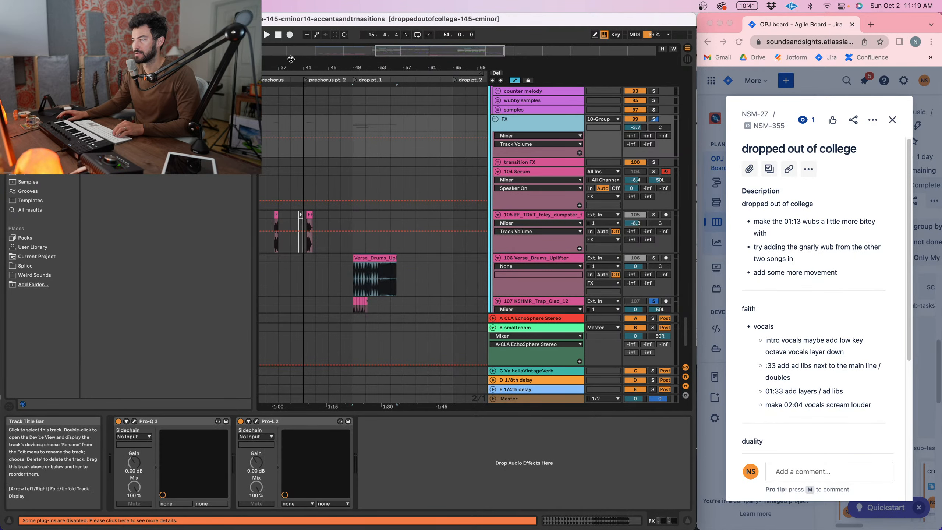
key(super+f)
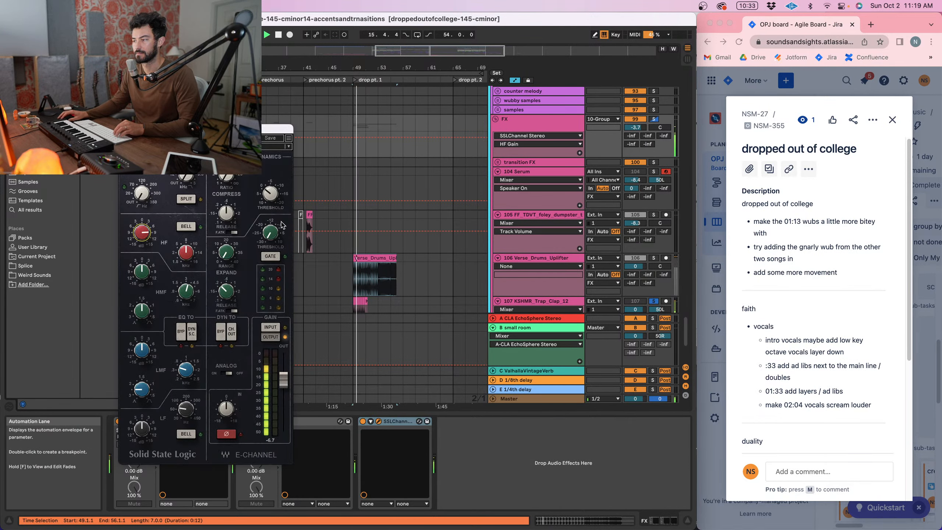
- Unsolo the FX group, replay drop pt. 1 from 49.1.1, and raise the HMF gain on its SSLChannel
click(528, 123)
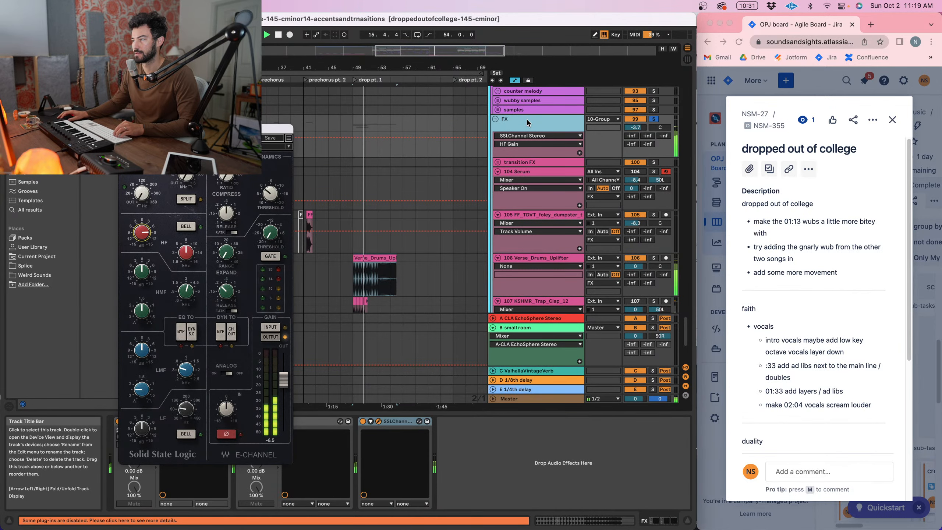
click(354, 124)
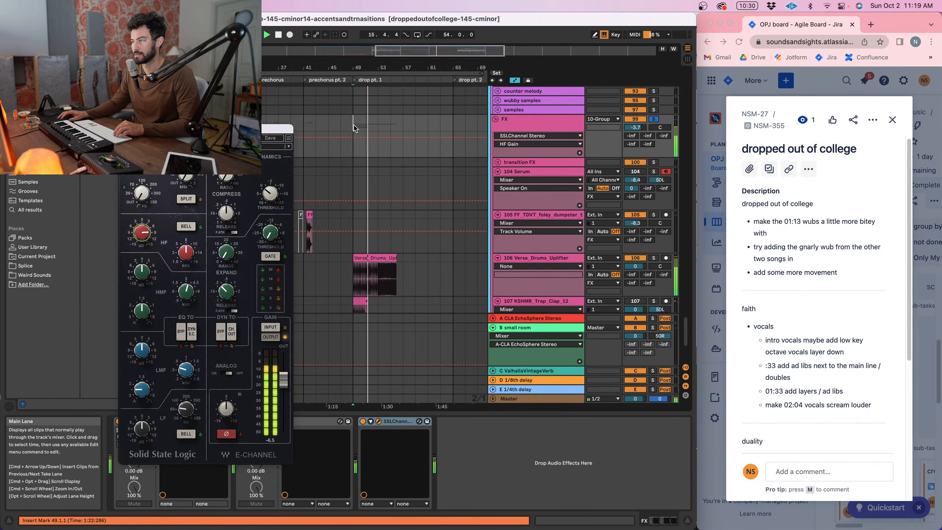
key(space)
key(space)
click(652, 120)
drag(356, 68, 355, 123)
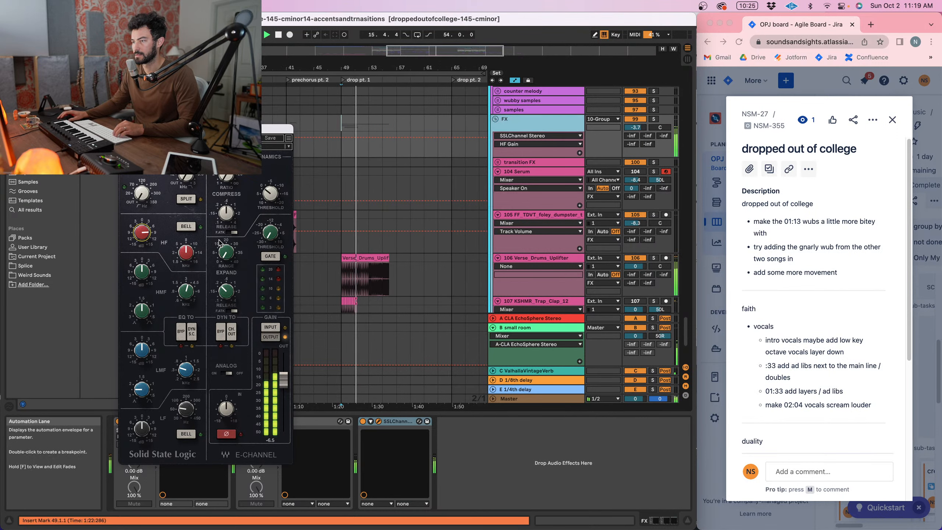
drag(142, 271, 142, 256)
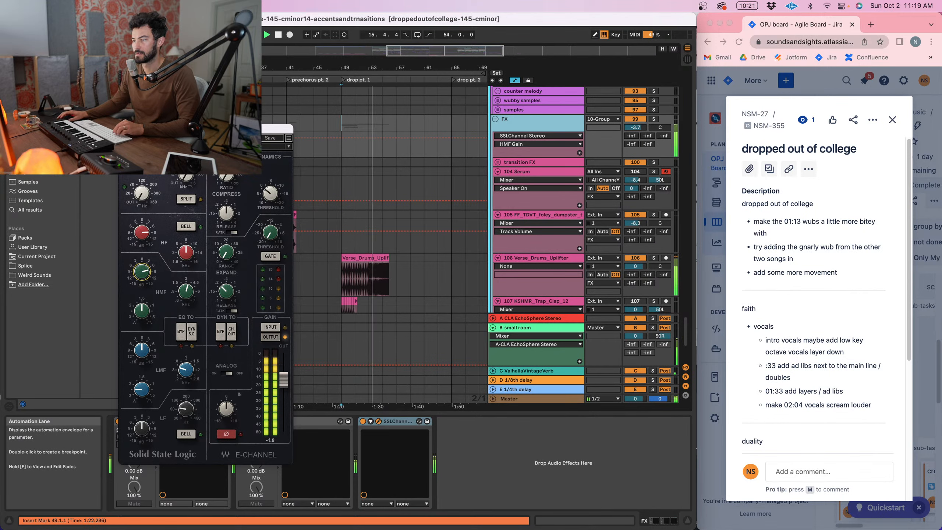
- Audition the FX group from 49.1.1 with the SSLChannel enabled and bypassed, and return to the group's device chain
click(342, 123)
scroll(339, 125, right, 1)
mouse_move(369, 67)
mouse_down()
mouse_move(341, 64)
mouse_move(352, 65)
mouse_up()
scroll(338, 116, right, 1)
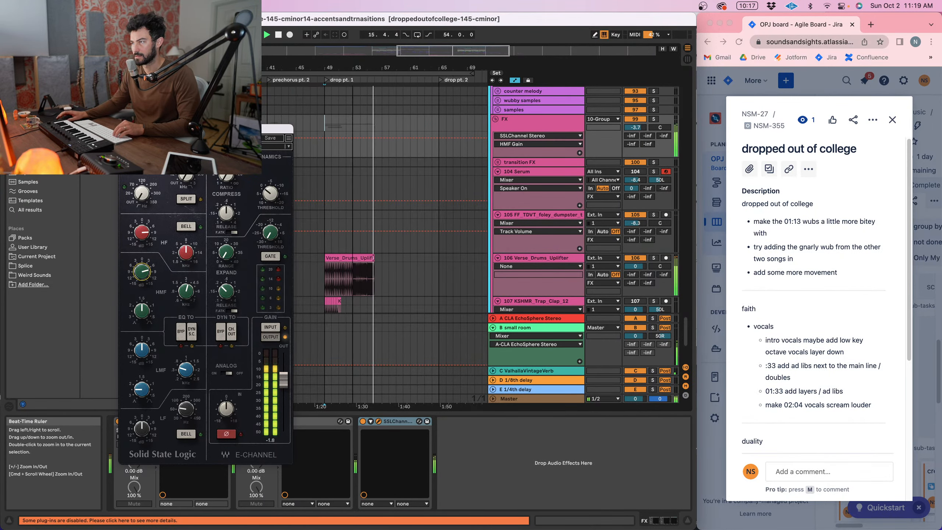
click(389, 423)
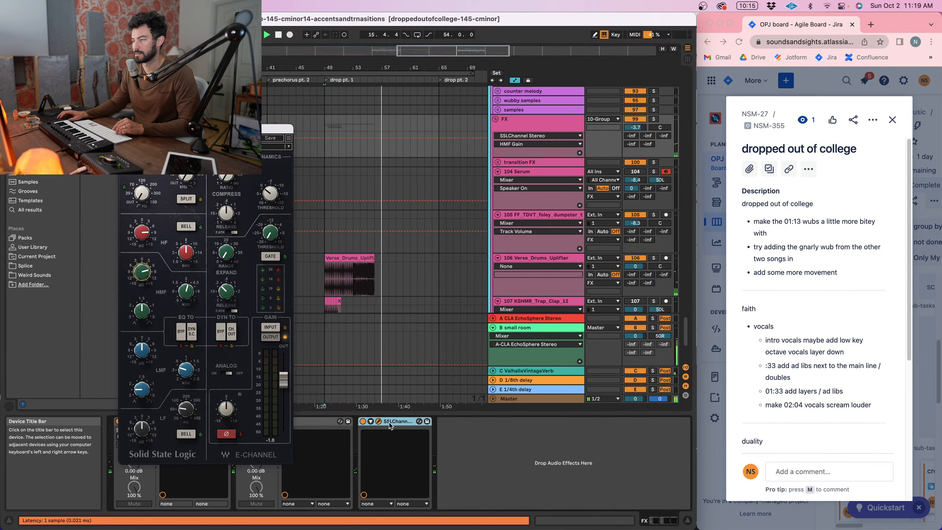
key(0)
key(space)
key(space)
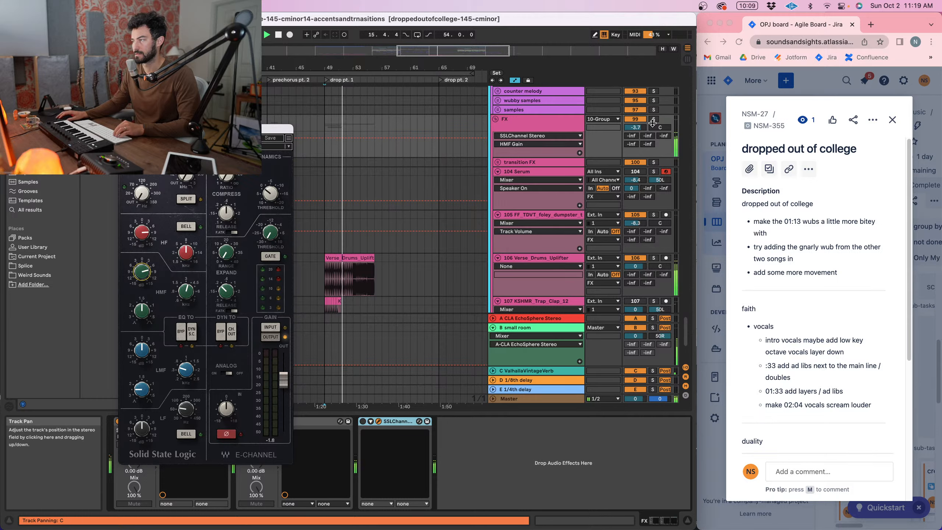
click(524, 130)
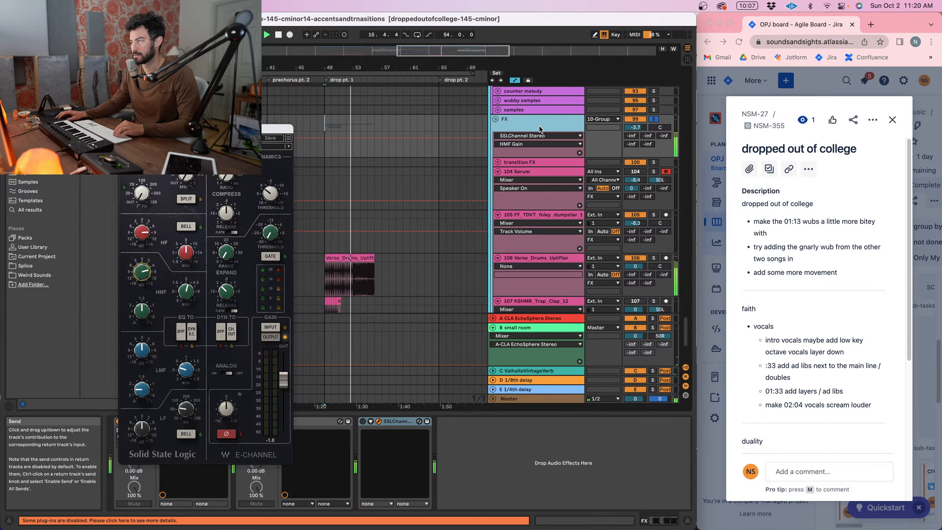
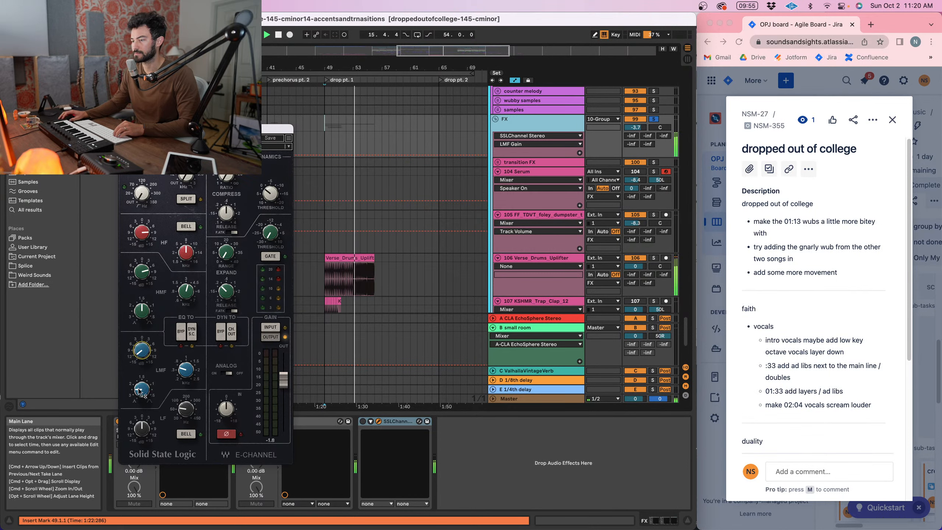
- Re-enable the FX group's SSLChannel, raise its HMF gain, and set its LMF gain to -10.9
click(388, 421)
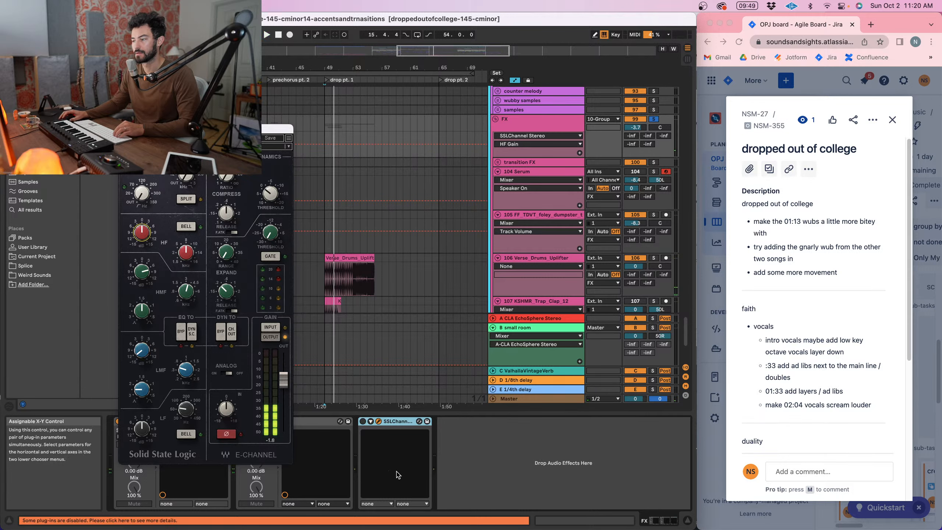
click(362, 421)
key(space)
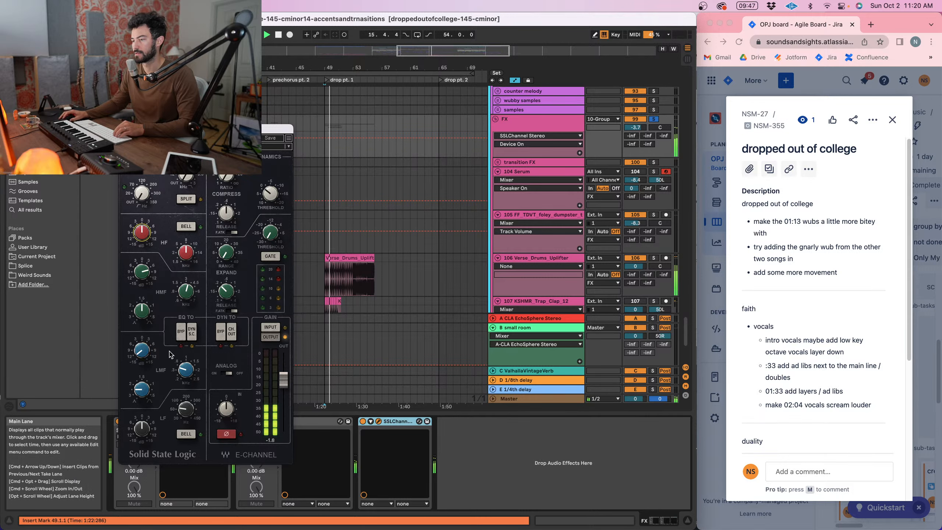
drag(146, 277, 145, 267)
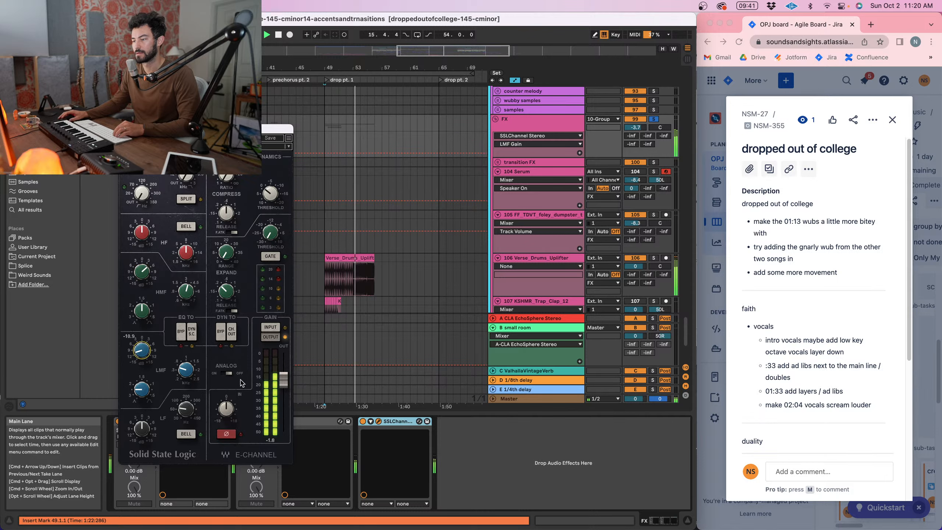
- Compare the FX group with the SSLChannel bypassed and enabled, both soloed and in the full mix of drop pt. 1
click(364, 421)
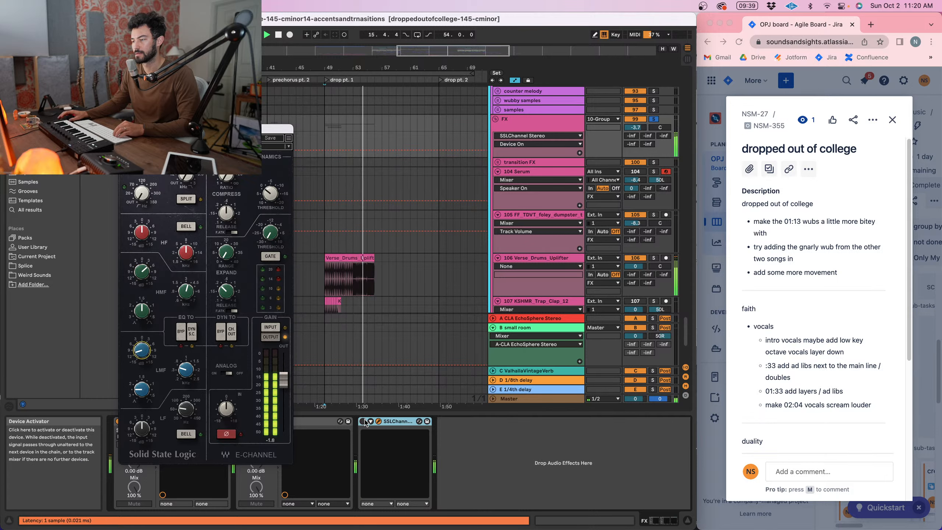
click(364, 422)
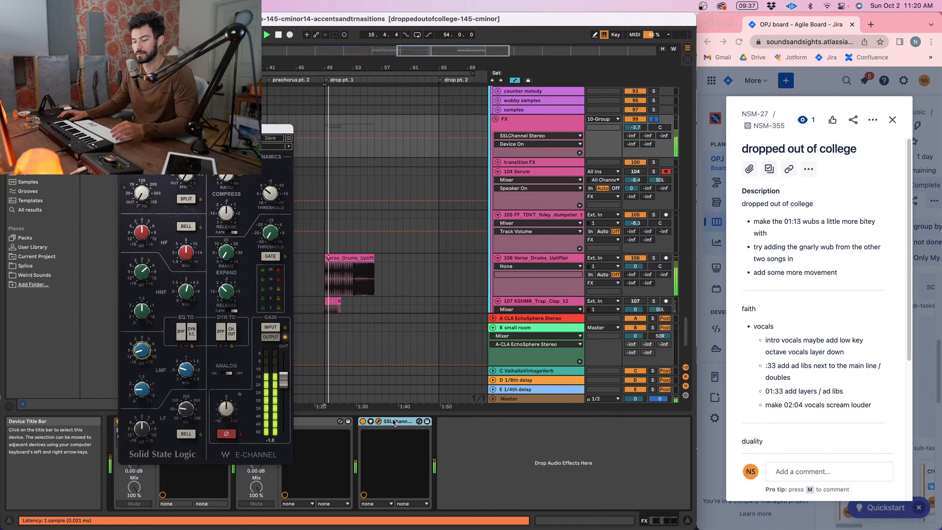
click(654, 119)
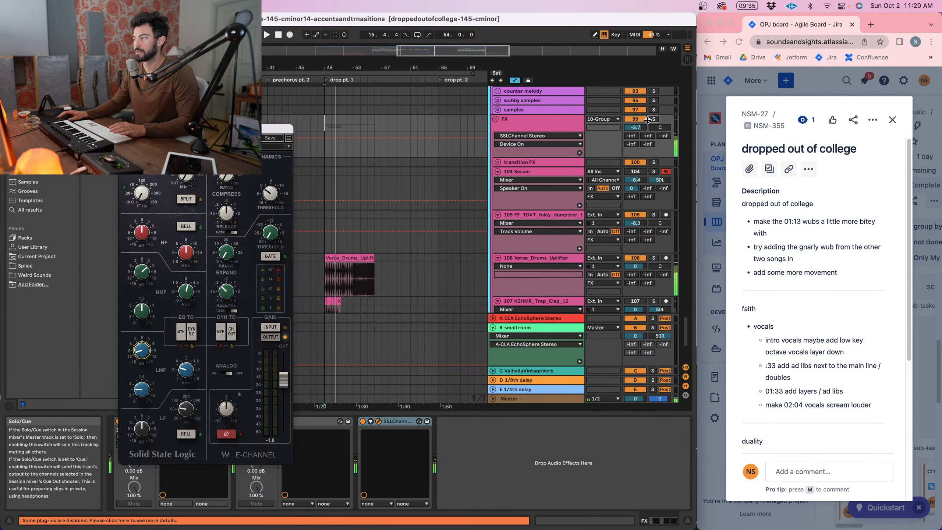
click(533, 126)
key(space)
key(space)
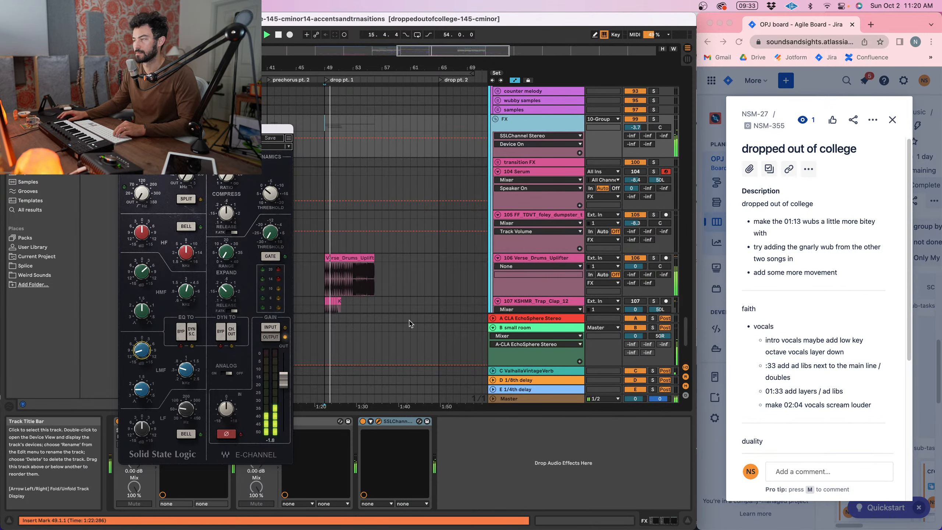
click(395, 421)
click(363, 422)
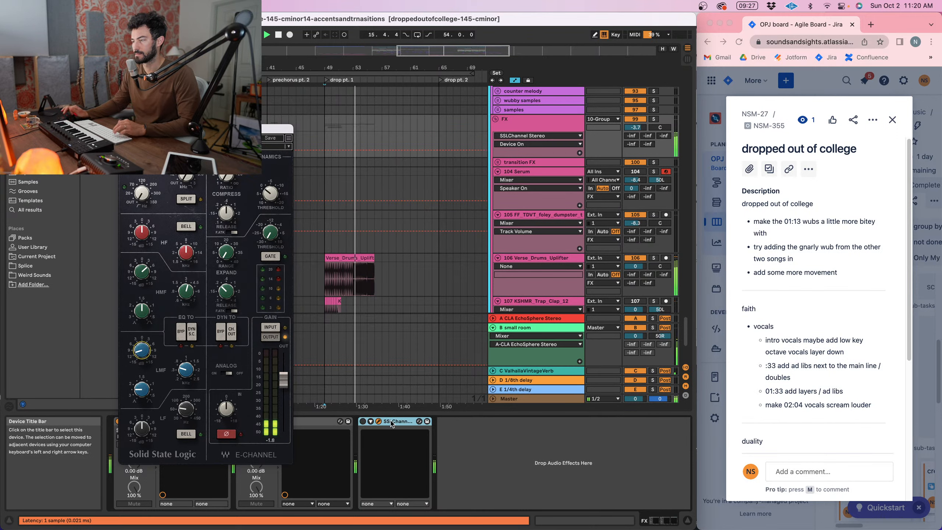
click(362, 421)
- Replay drop pt. 1, lower the SSLChannel's HMF gain almost to neutral, and ease its LMF gain cut
key(space)
key(space)
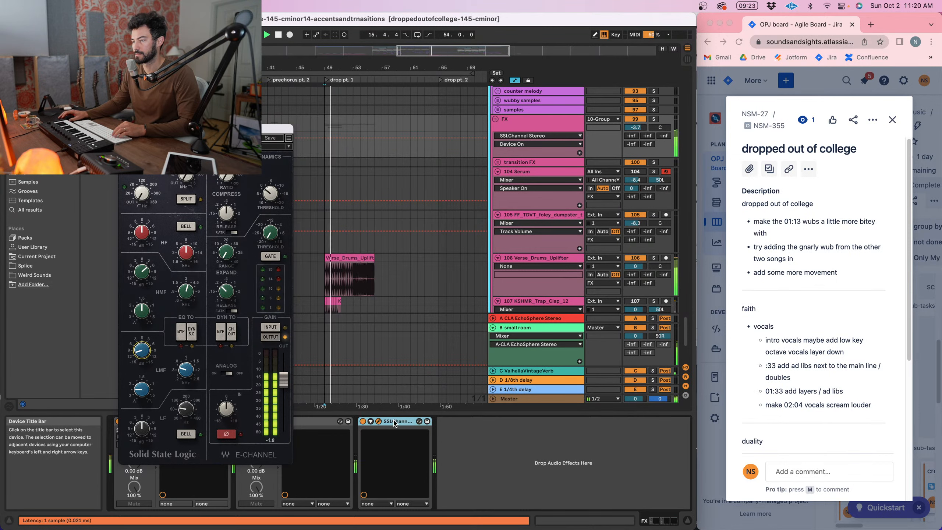
drag(143, 272, 143, 283)
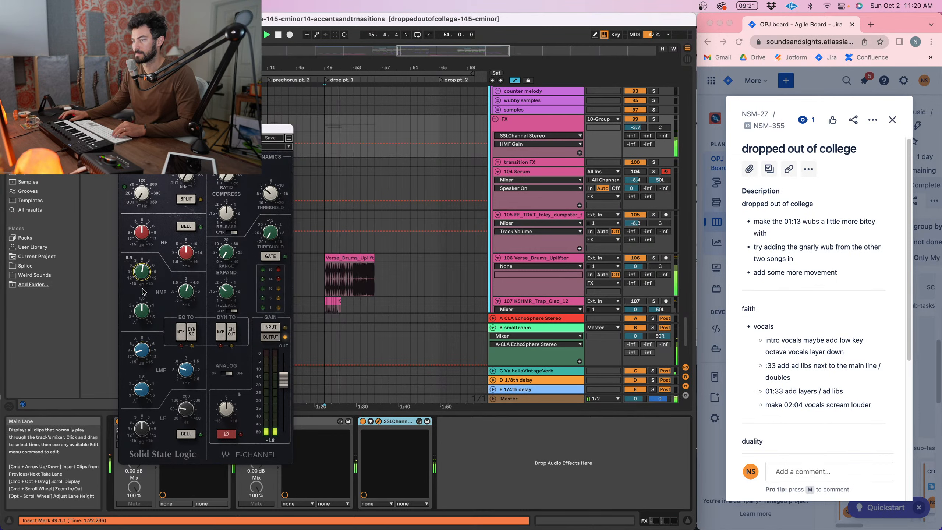
click(141, 350)
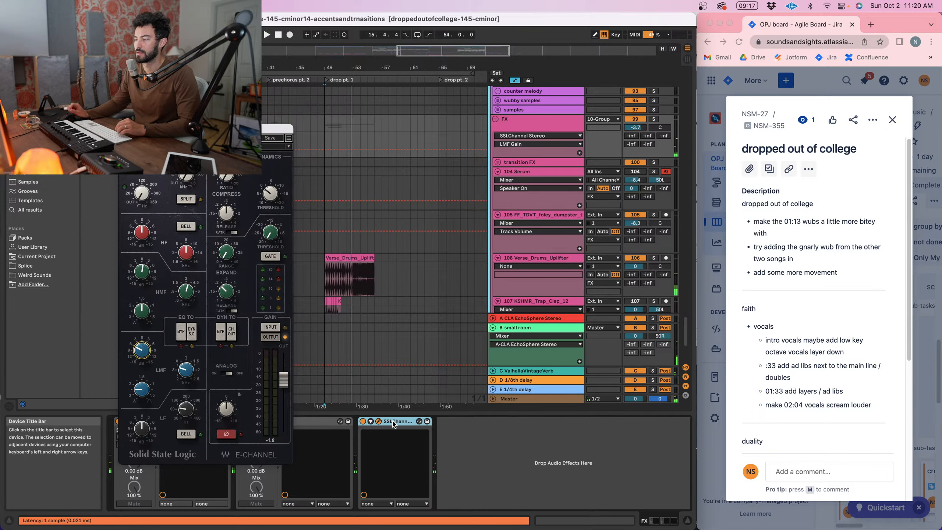
- Check the Verse_Drums_Uplifter clip, and audition the FX group soloed with the SSLChannel enabled and bypassed
click(368, 257)
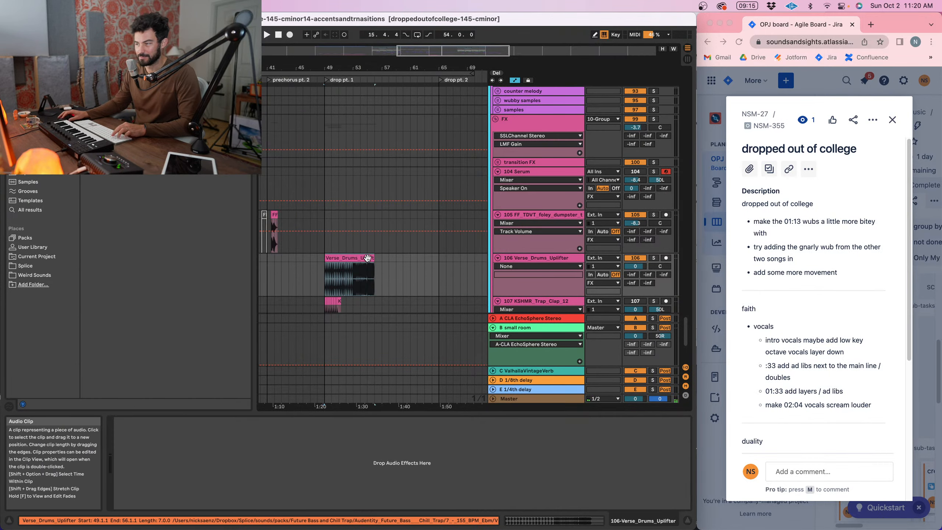
click(519, 127)
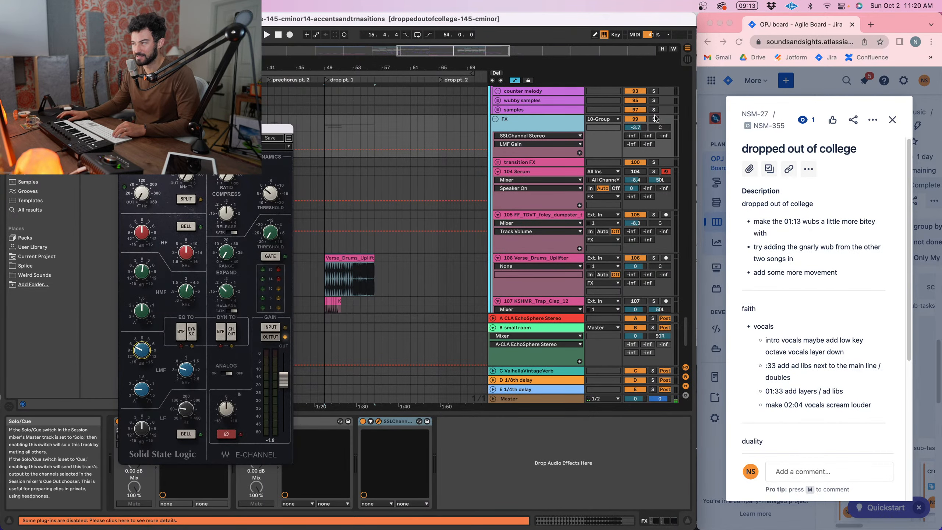
click(519, 127)
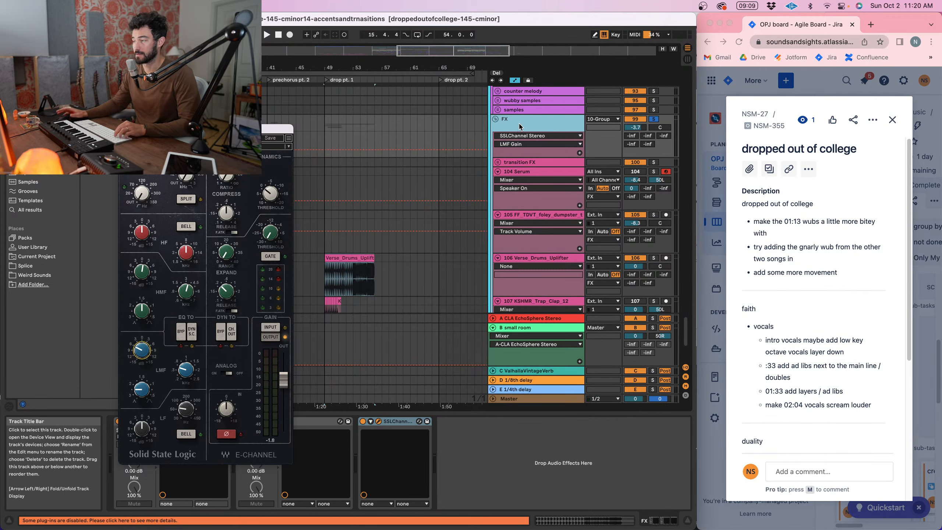
key(space)
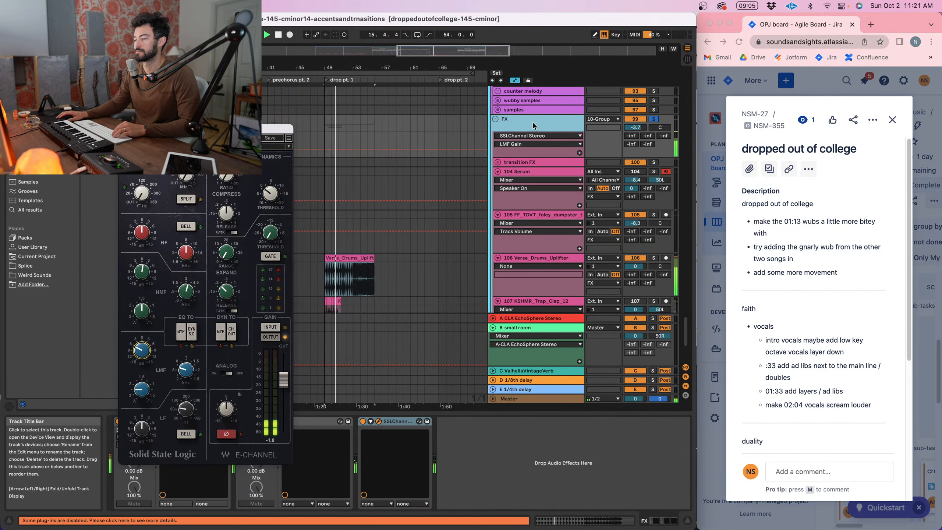
click(363, 421)
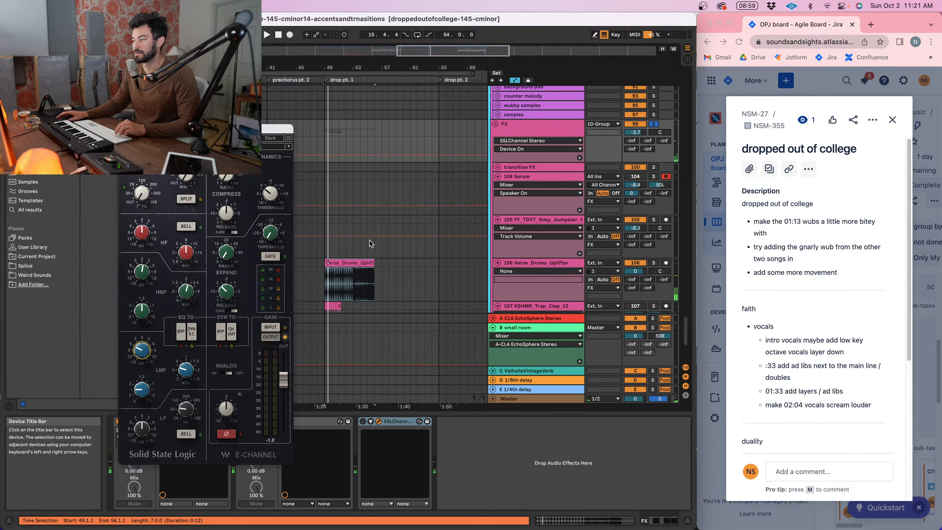
- Audition drop pt. 1 from 49.1.1 in the full mix with the FX group's SSLChannel bypassed
click(526, 131)
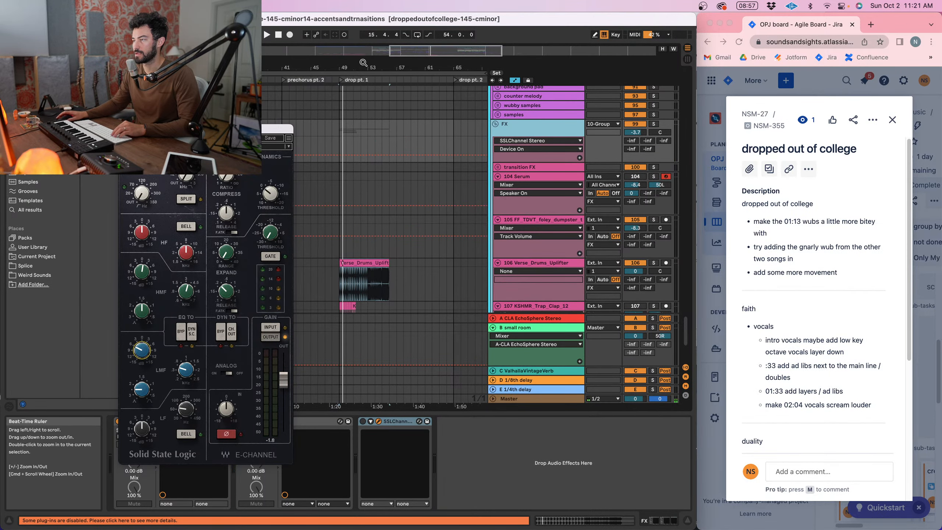
drag(363, 63, 363, 56)
click(330, 131)
key(space)
click(530, 132)
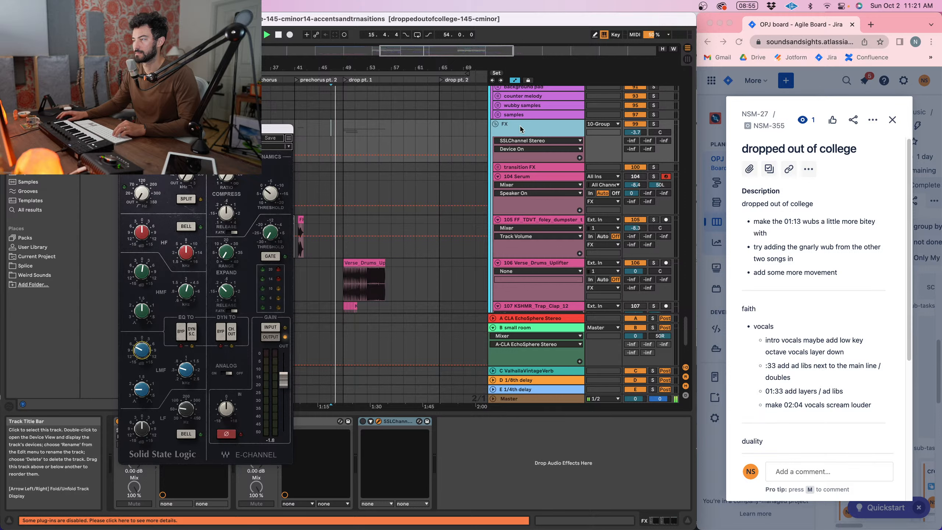
click(347, 129)
click(519, 130)
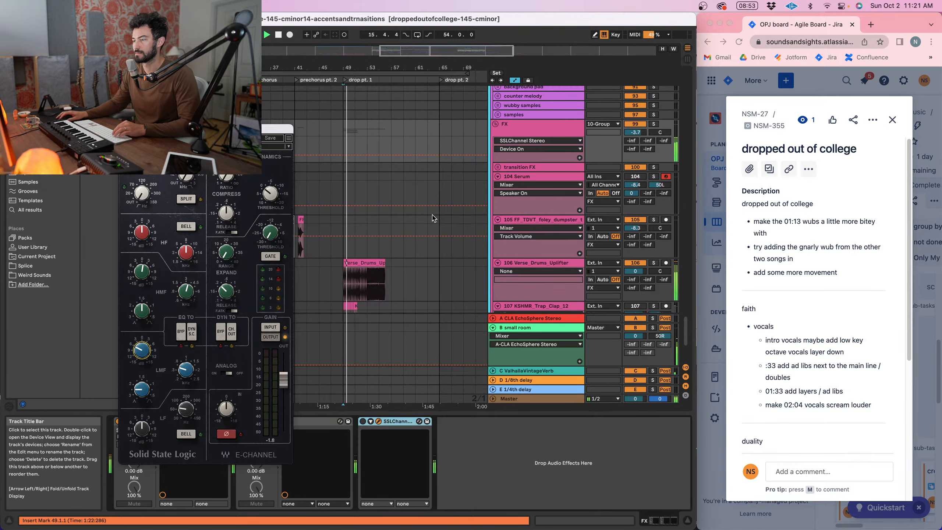
- Deepen the LMF gain cut on the FX group's SSLChannel and turn the device back on
drag(145, 351, 150, 389)
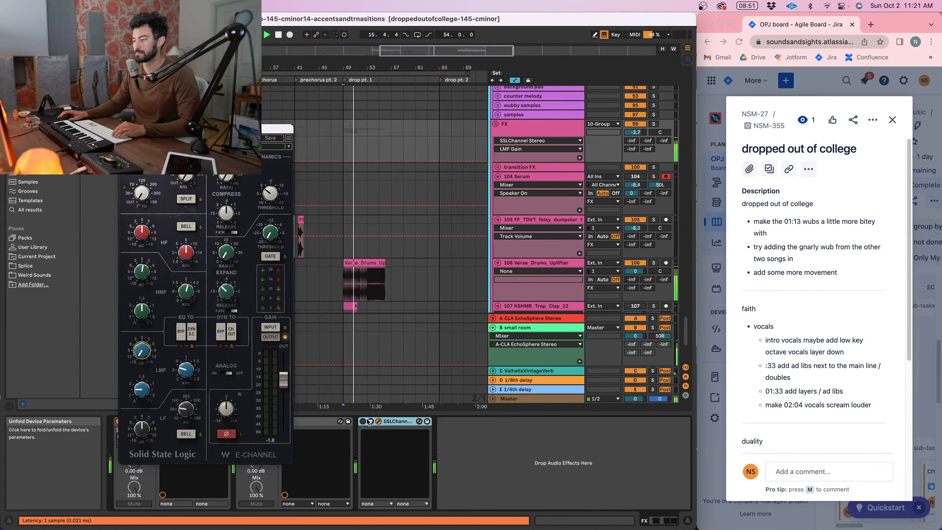
click(393, 422)
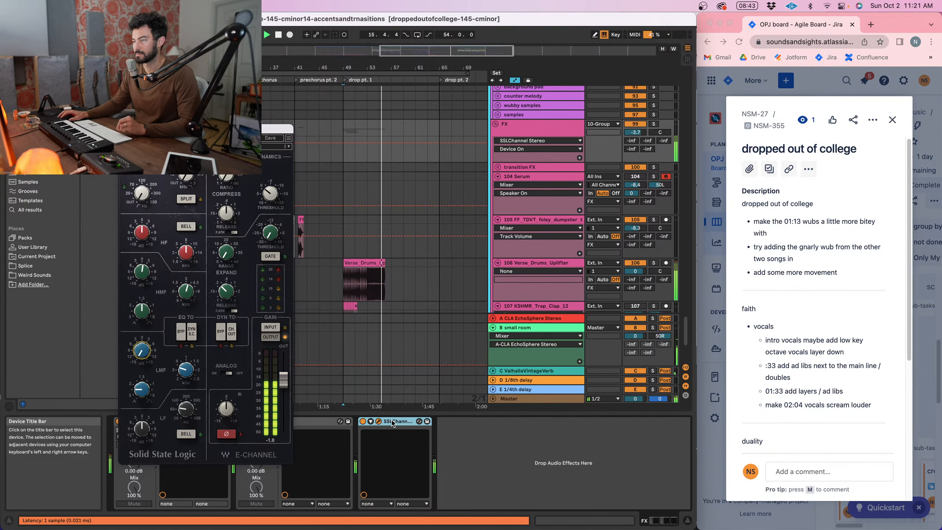
click(360, 264)
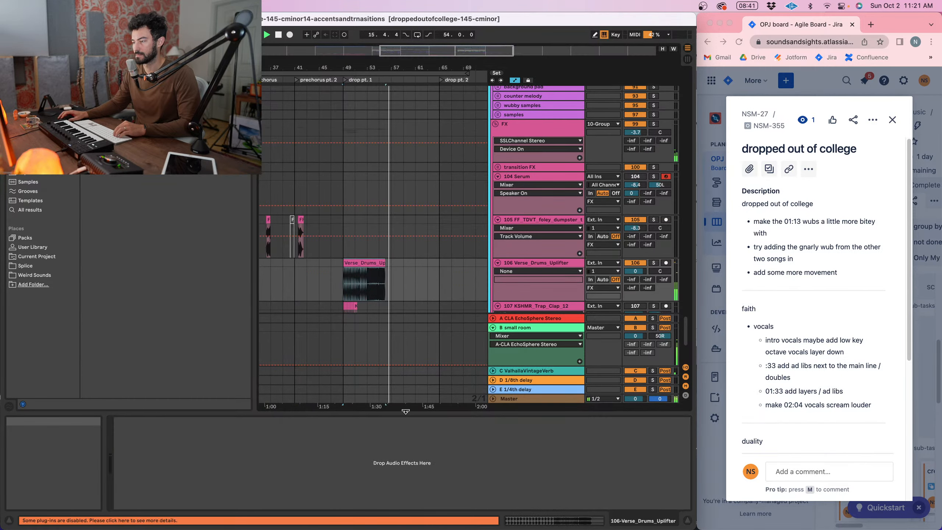
click(520, 135)
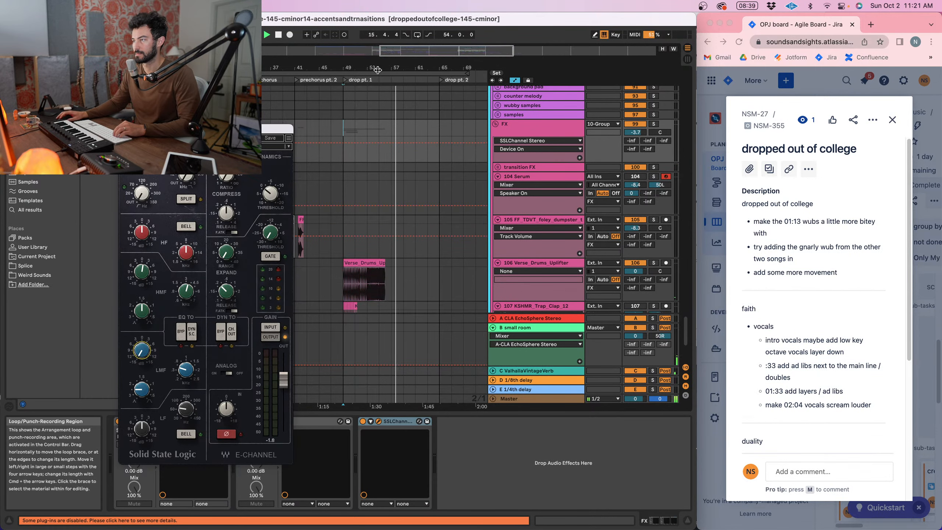
- Lower the LMF gain slightly further on the FX group's SSLChannel and replay drop pt. 1 from 49.1.1
scroll(390, 121, down, 2)
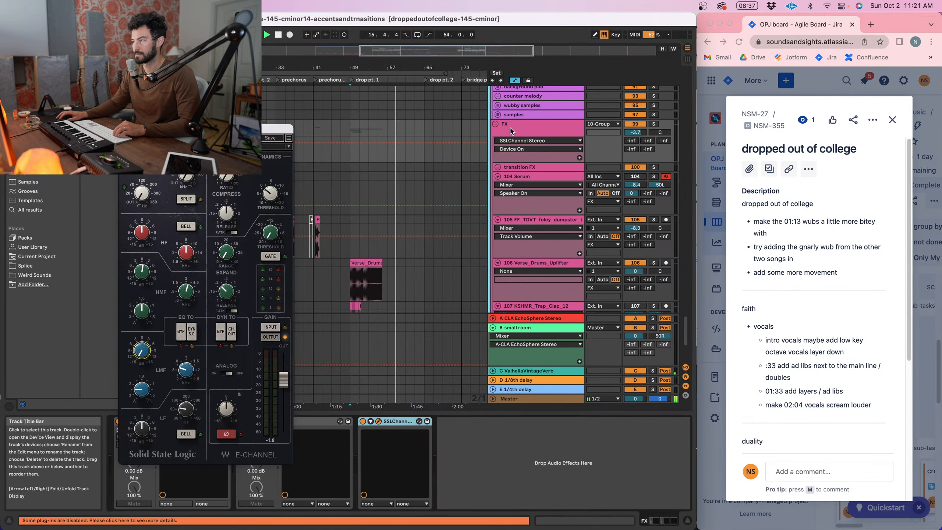
drag(138, 351, 138, 356)
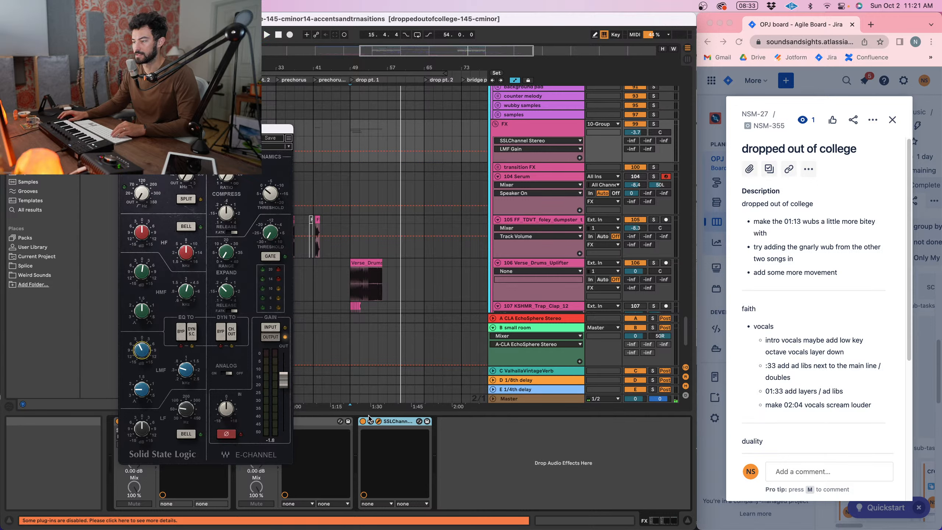
key(space)
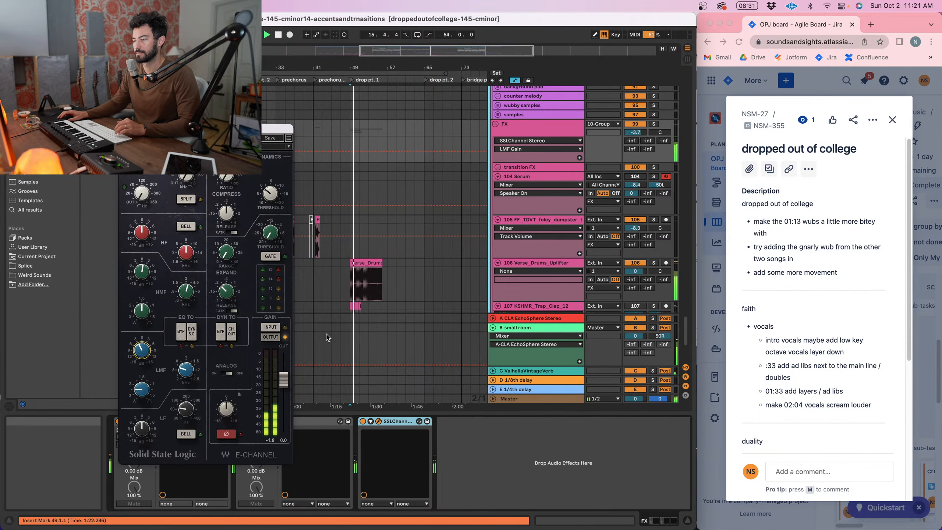
- Audition the FX group soloed with its SSLChannel enabled, and replay drop pt. 1 in the full mix
click(653, 124)
click(545, 126)
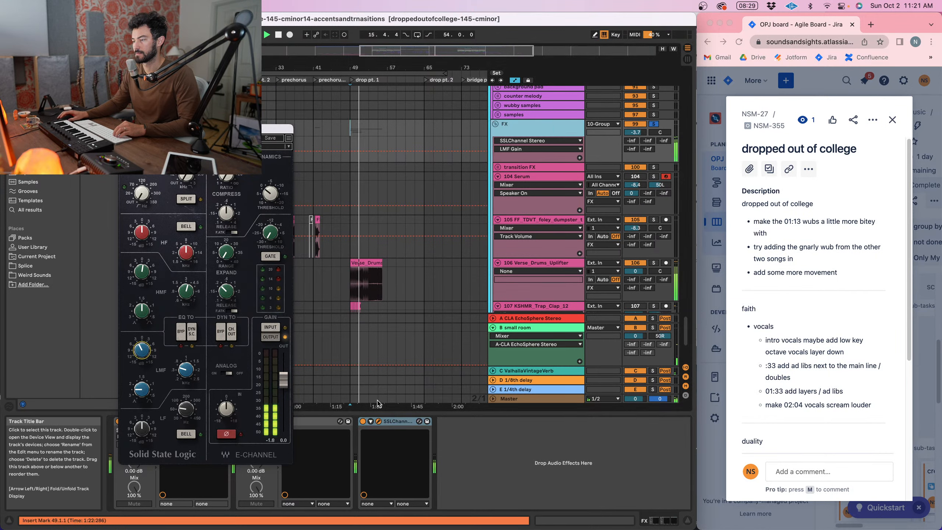
click(396, 422)
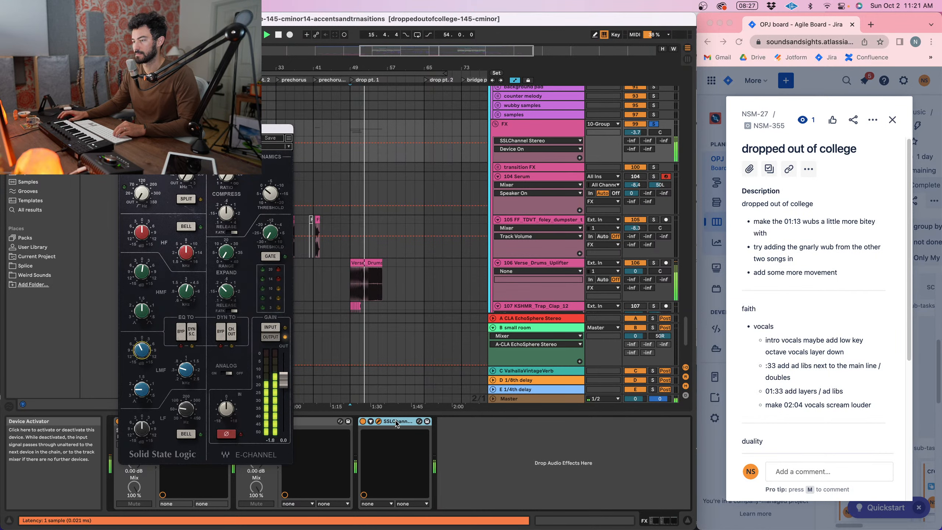
click(653, 124)
click(534, 124)
key(space)
key(space)
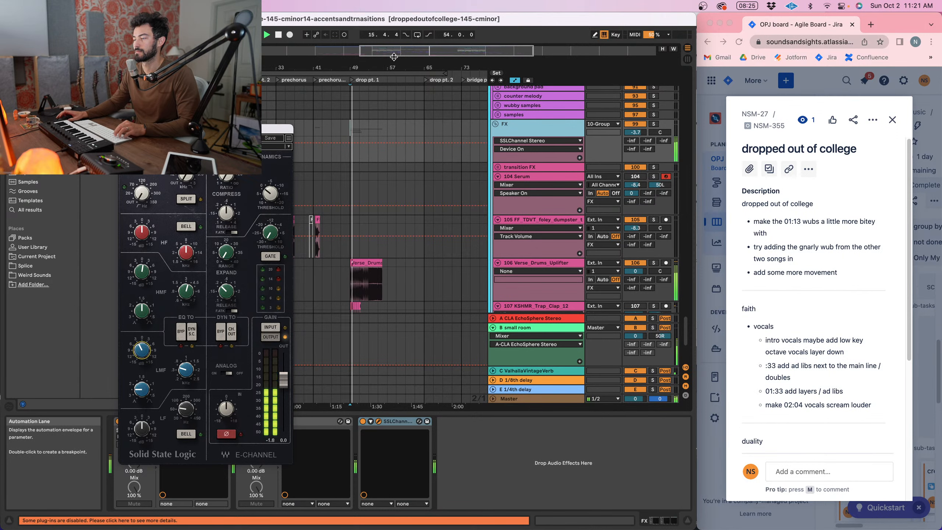
- Listen to drop pt. 1 in the full mix from 49.1.1 and from 57.1.1 while checking the FX tracks
click(387, 127)
scroll(386, 127, right, 1)
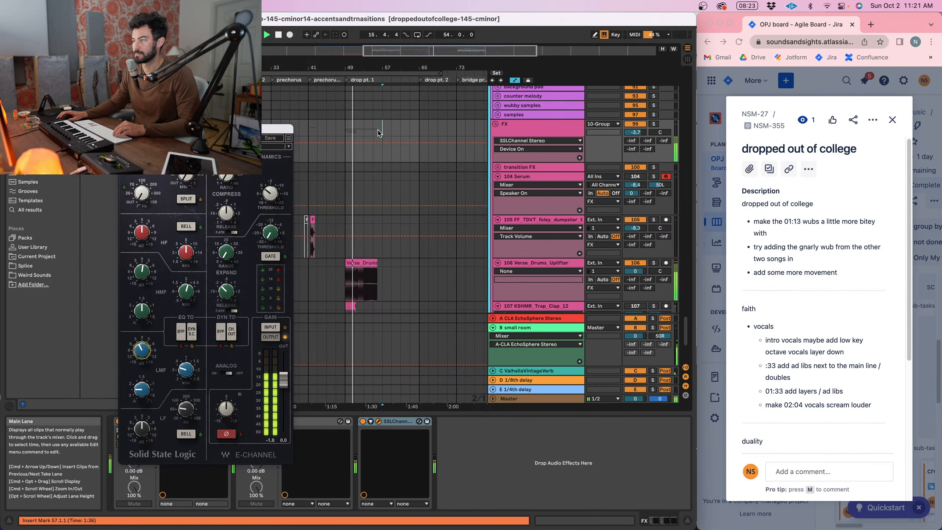
scroll(378, 133, right, 2)
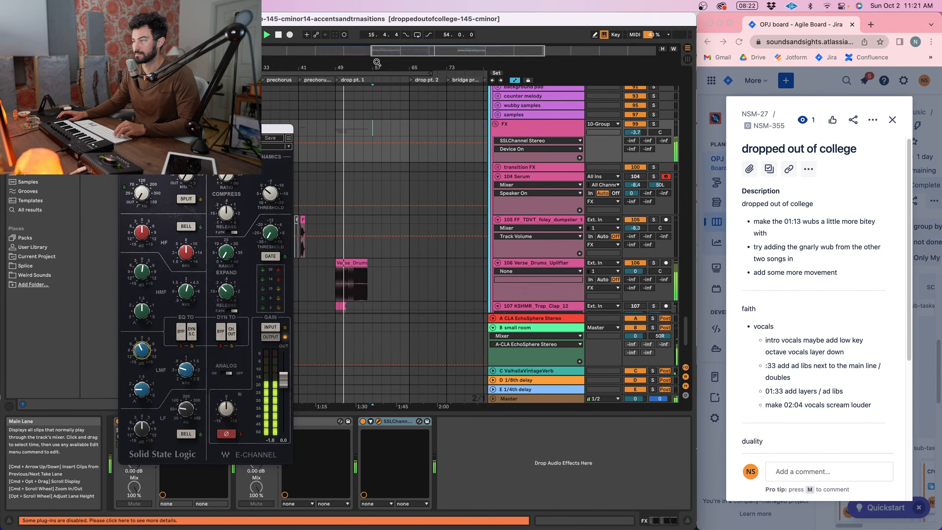
scroll(335, 132, down, 8)
click(338, 120)
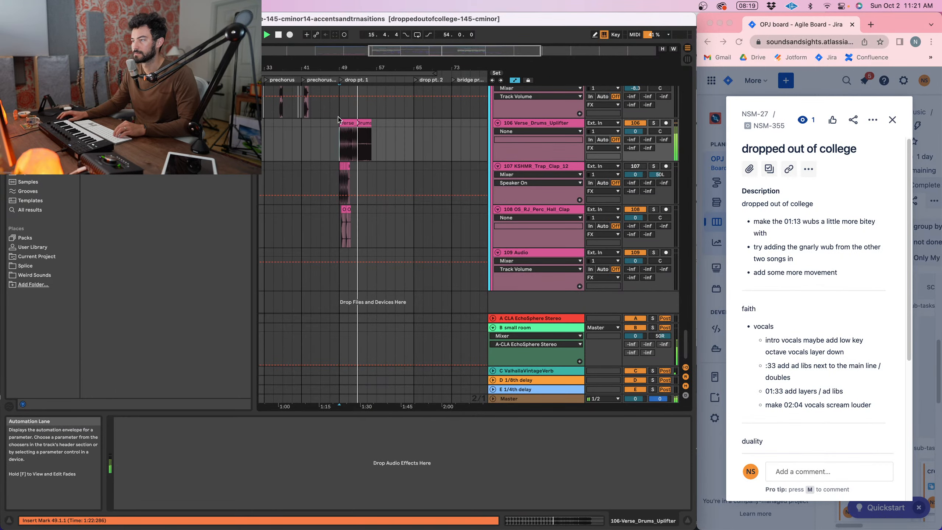
click(376, 99)
mouse_move(376, 68)
mouse_down()
mouse_move(373, 84)
mouse_move(376, 61)
mouse_move(369, 64)
mouse_move(371, 82)
mouse_up()
scroll(376, 78, right, 1)
scroll(372, 96, right, 1)
scroll(360, 118, right, 2)
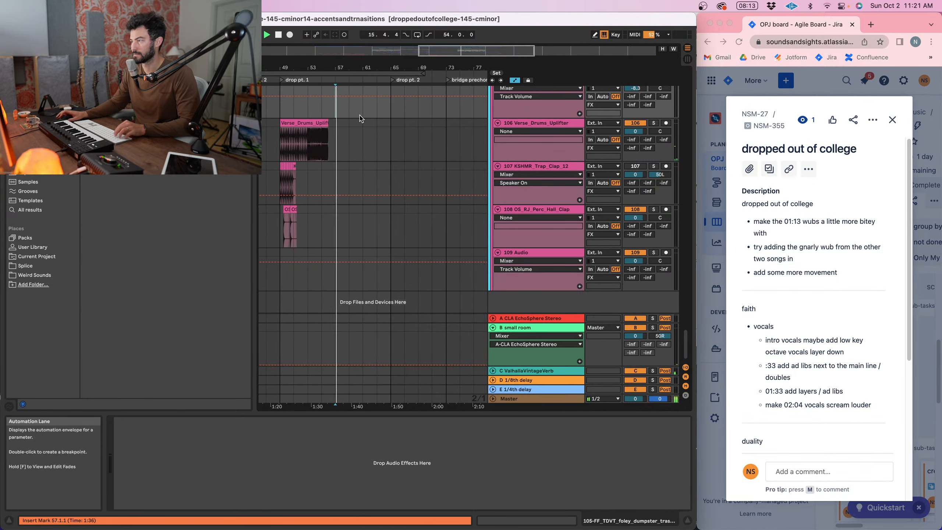
- Find the drop synths group among the bass tracks, solo it, and play the second half of drop pt. 1 from 57.1.1
scroll(359, 120, up, 15)
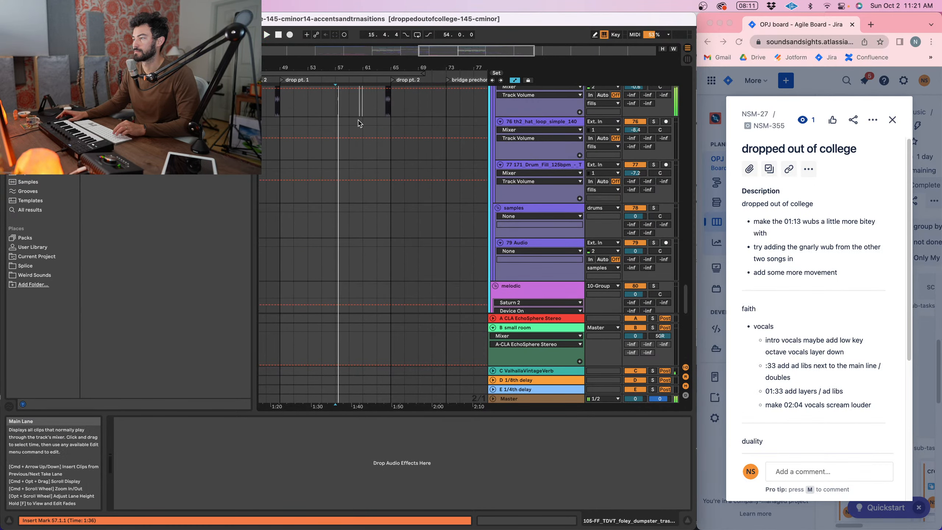
scroll(358, 119, up, 5)
key(space)
drag(337, 68, 337, 80)
scroll(339, 114, up, 12)
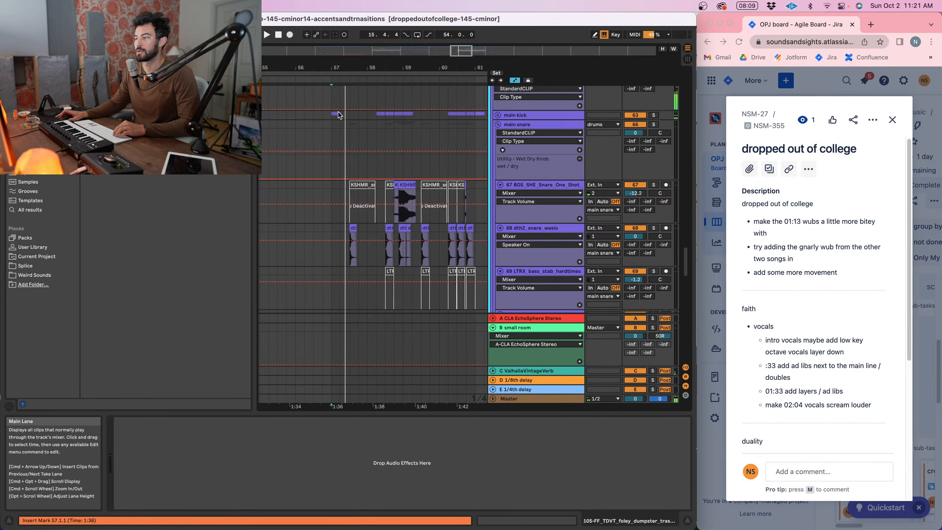
scroll(338, 115, up, 10)
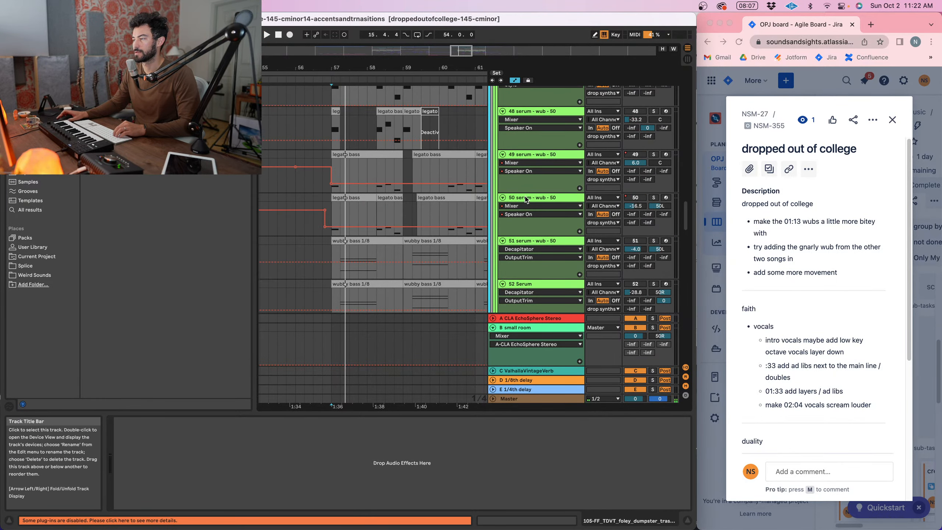
click(526, 181)
click(653, 180)
key(space)
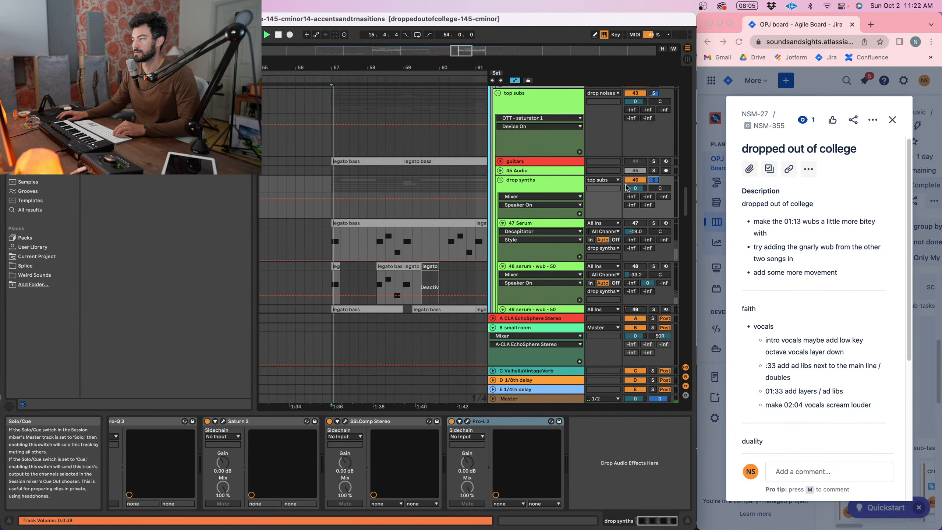
- Select the top subs group and audition it soloed from 57.1.1
scroll(569, 188, up, 4)
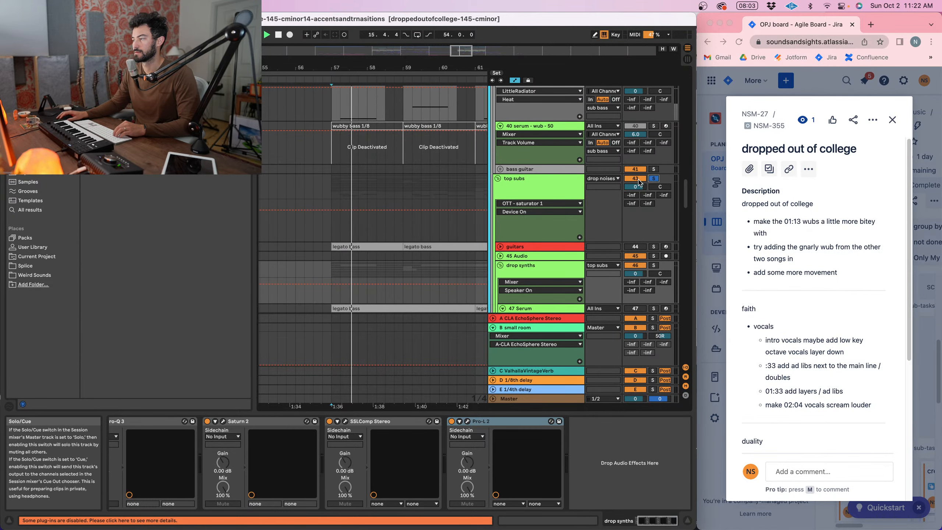
click(539, 186)
scroll(524, 187, down, 3)
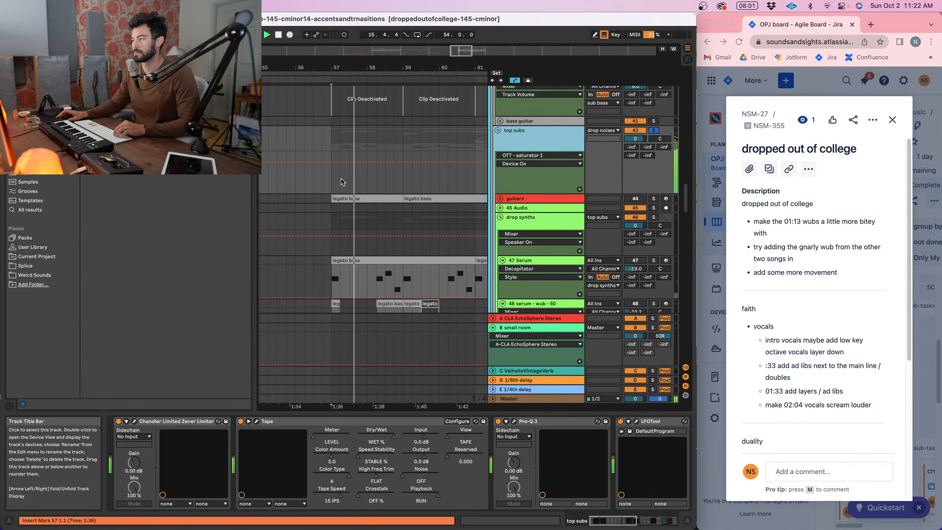
scroll(291, 140, down, 2)
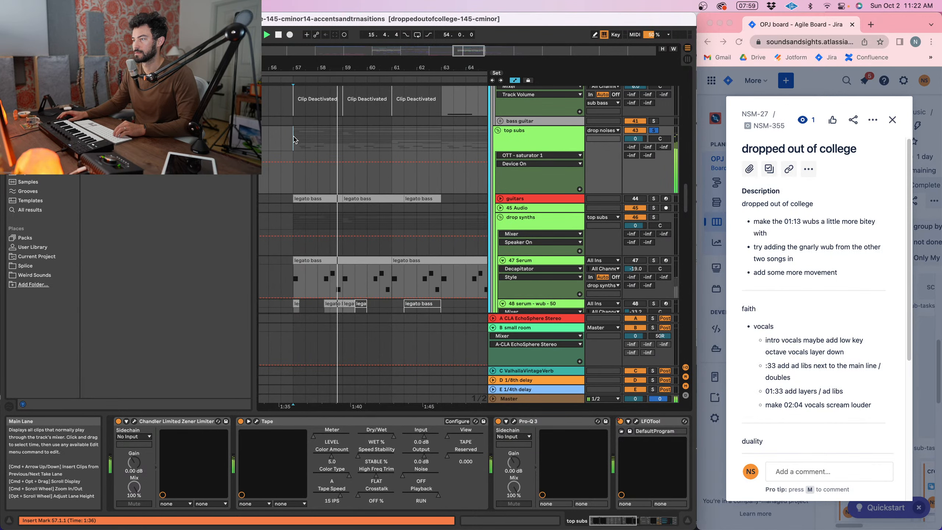
- Audition the 54 serum - wub - single wub and 58 V_RIOT_bass_one_shot tracks soloed in turn from 57.1.1
scroll(548, 201, down, 10)
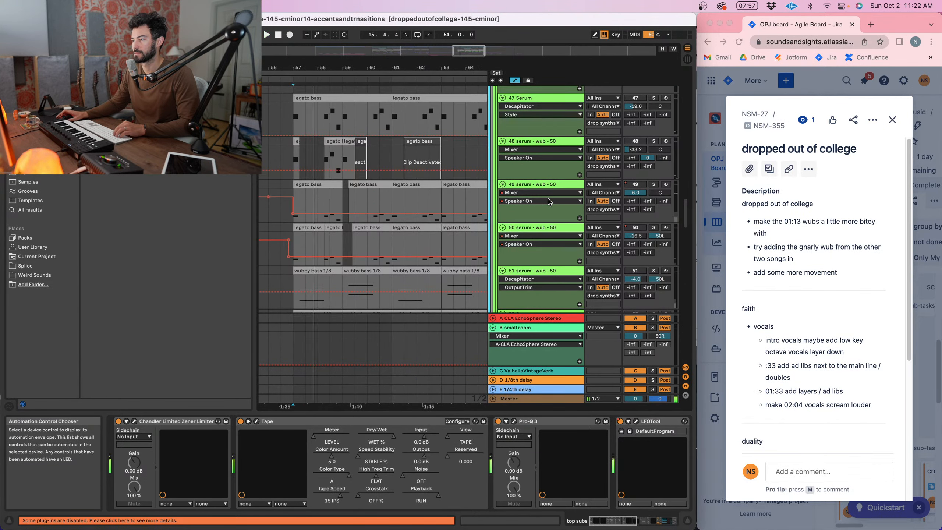
scroll(549, 202, down, 9)
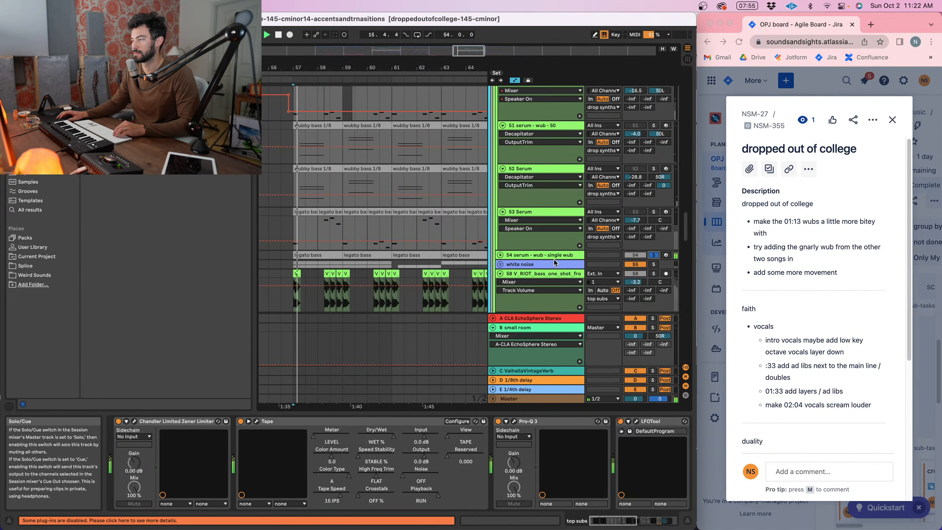
click(653, 274)
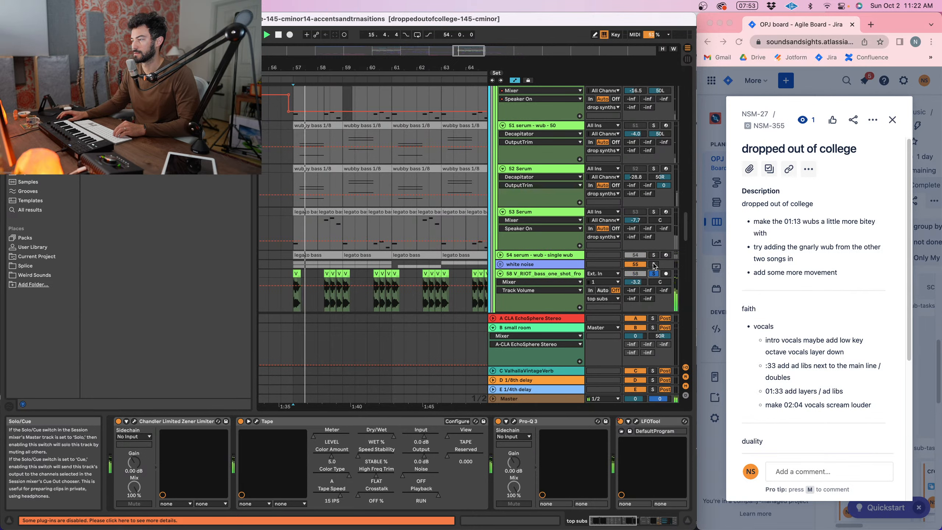
- Solo the white noise group and unfold it to show its two white noise wub tracks
click(653, 264)
click(500, 264)
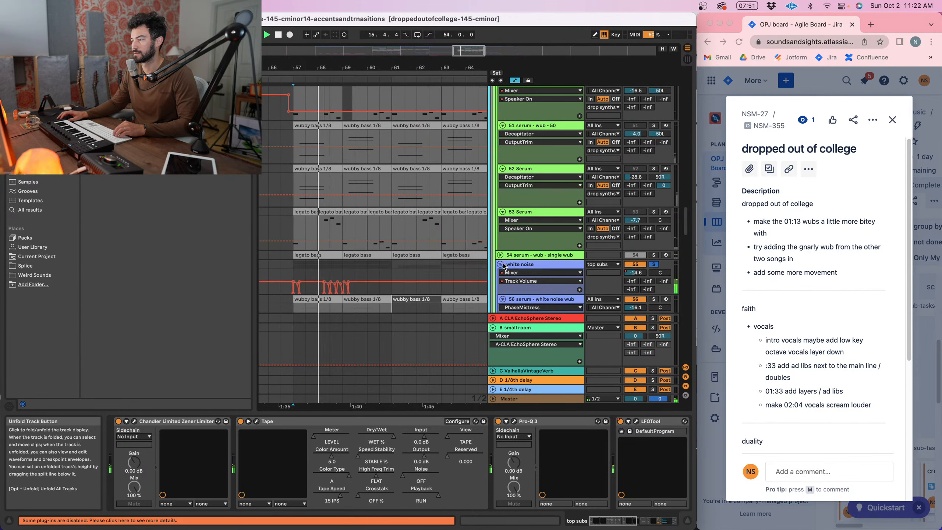
click(520, 264)
scroll(533, 256, down, 3)
scroll(540, 237, down, 5)
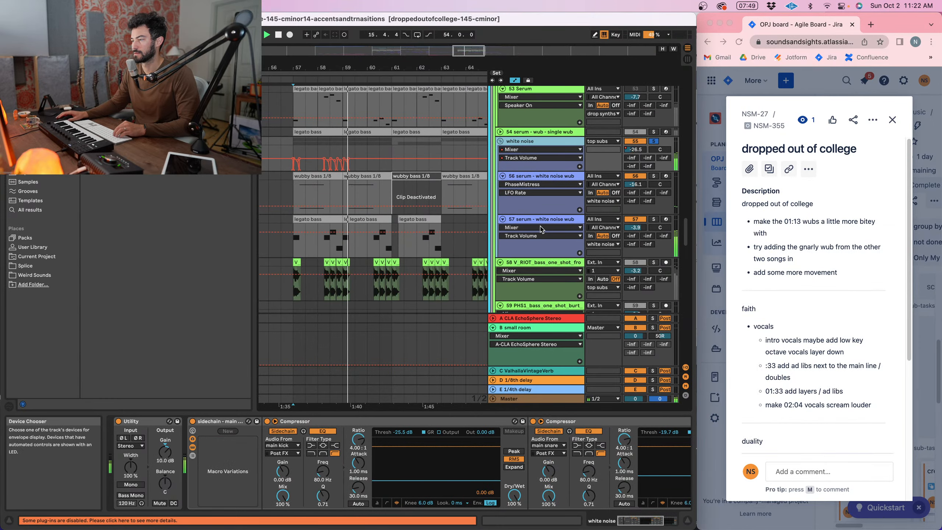
- Play from bar 57 and compare the white noise group soloed against the full mix
key(space)
key(space)
scroll(541, 234, up, 3)
click(653, 186)
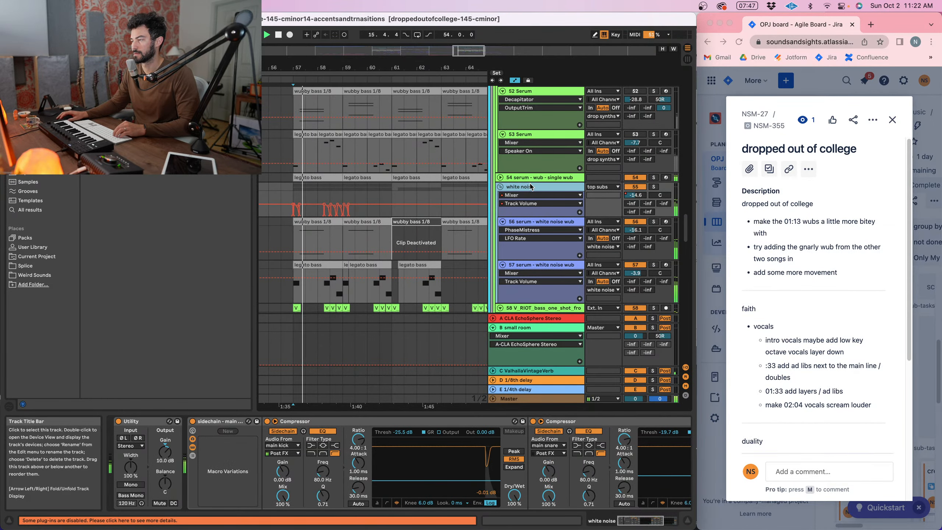
drag(329, 75, 365, 158)
scroll(366, 158, left, 5)
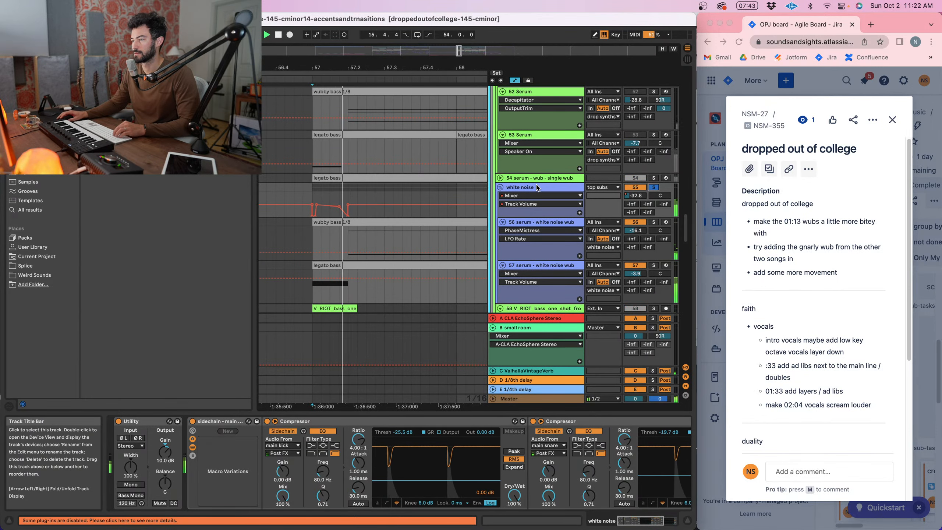
click(653, 187)
click(653, 187)
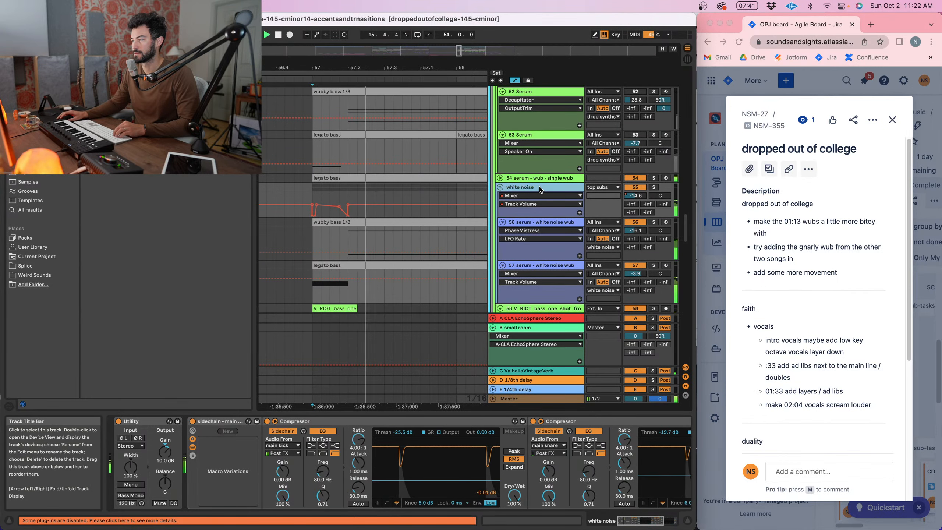
key(space)
- Copy the white noise group's Track Volume automation from bars 57 to 59 and repeat it through bar 65
drag(323, 68, 324, 24)
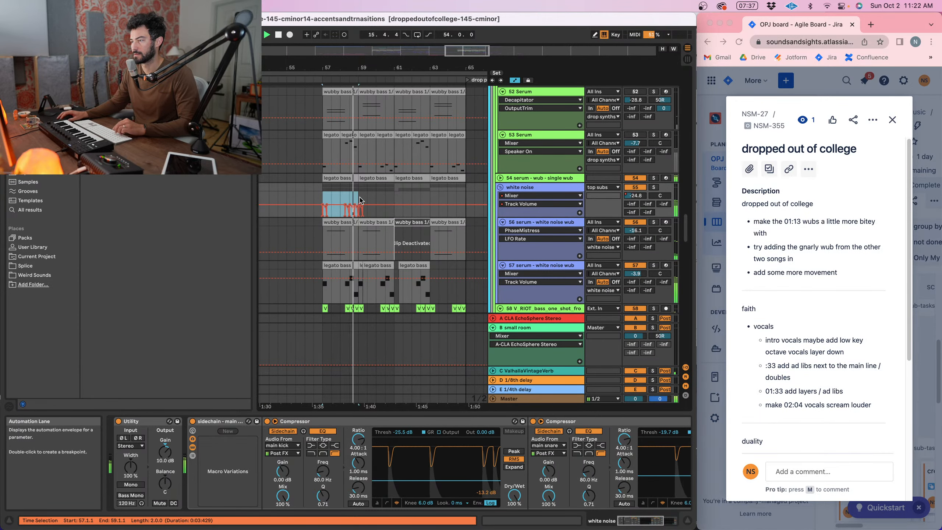
drag(359, 196, 391, 192)
key(super+c)
click(396, 199)
key(super+v)
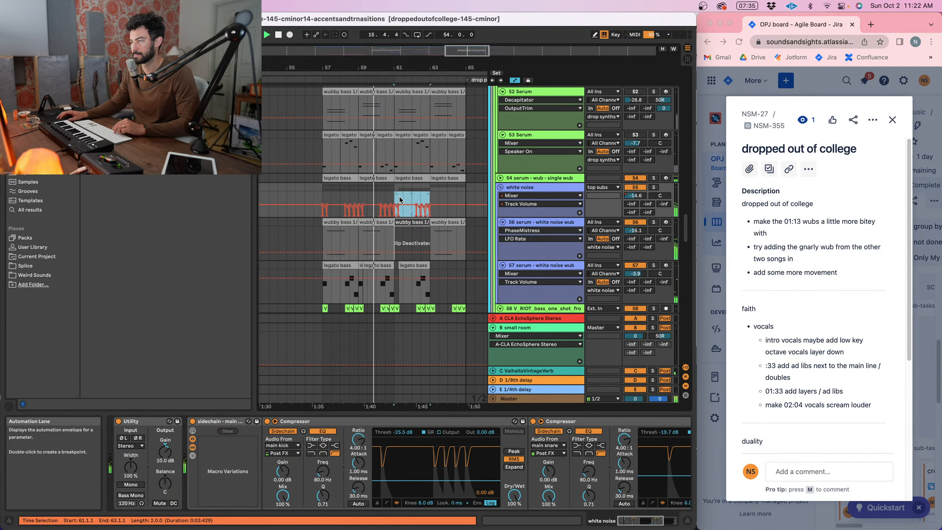
- Try reactivating the wubby bass clip from bar 61 to 63 on track 56, and deactivate it again
click(414, 221)
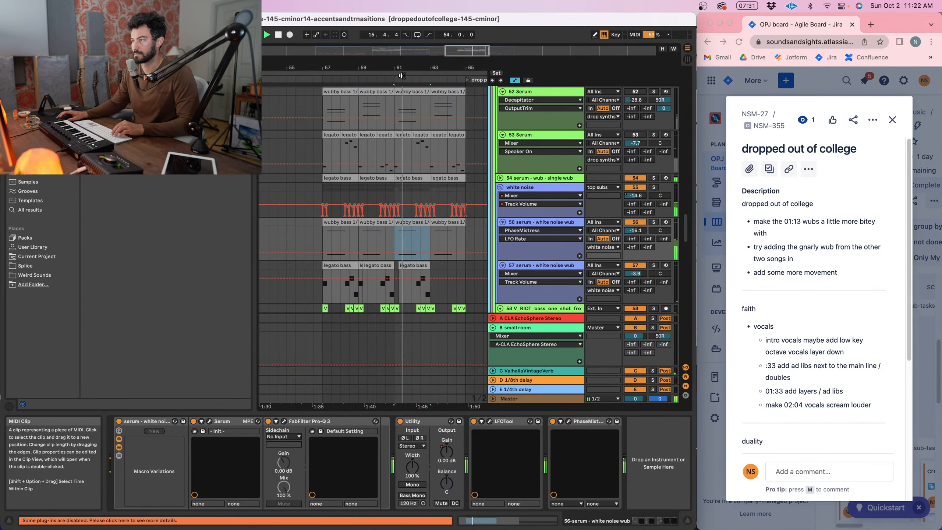
drag(406, 68, 406, 61)
key(0)
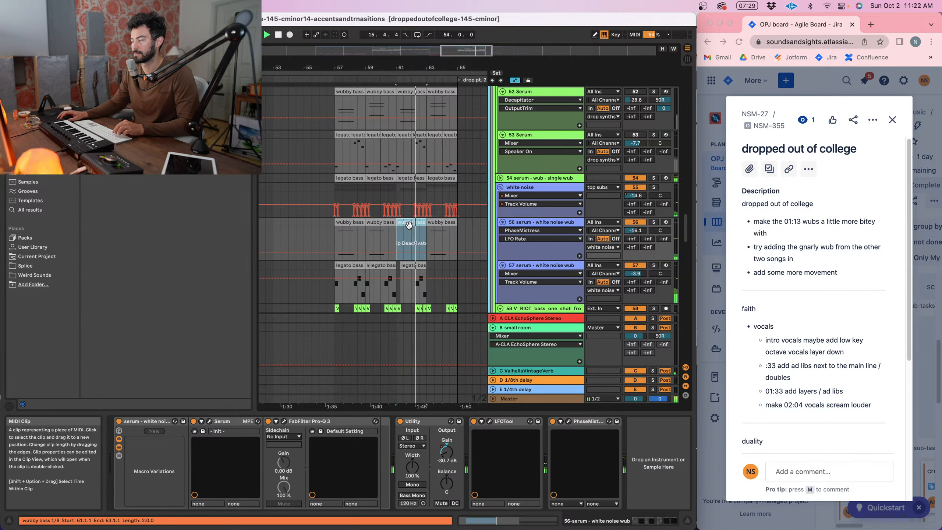
- Play the drop from bar 61 to check the repeated white noise volume automation
click(402, 120)
drag(402, 68, 356, 62)
scroll(320, 148, left, 1)
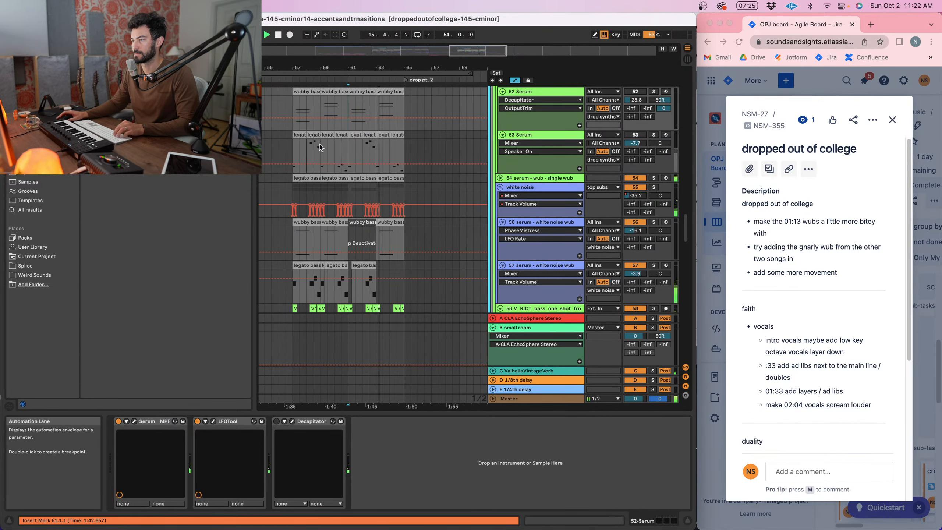
- Look over the drop synth, bass, vocal and rendered tracks around bars 53 to 67
scroll(385, 175, up, 10)
scroll(385, 176, left, 2)
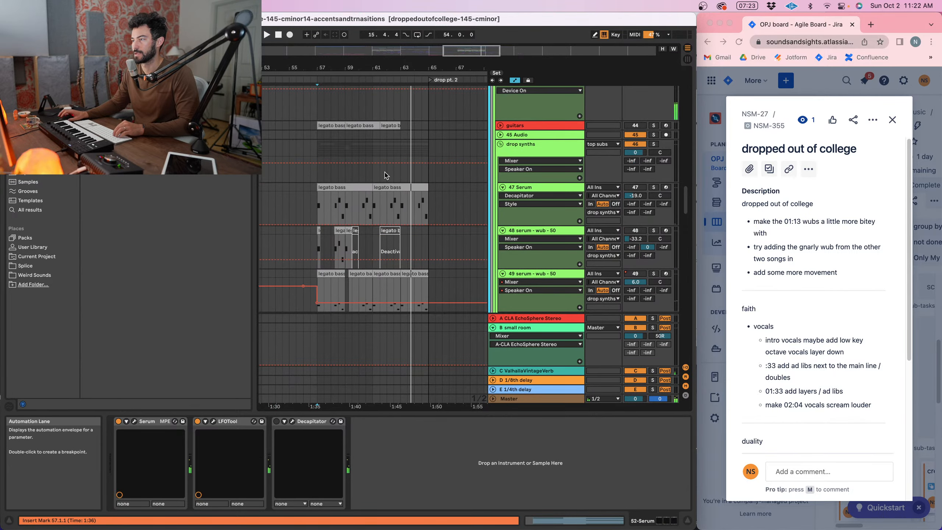
scroll(386, 175, up, 20)
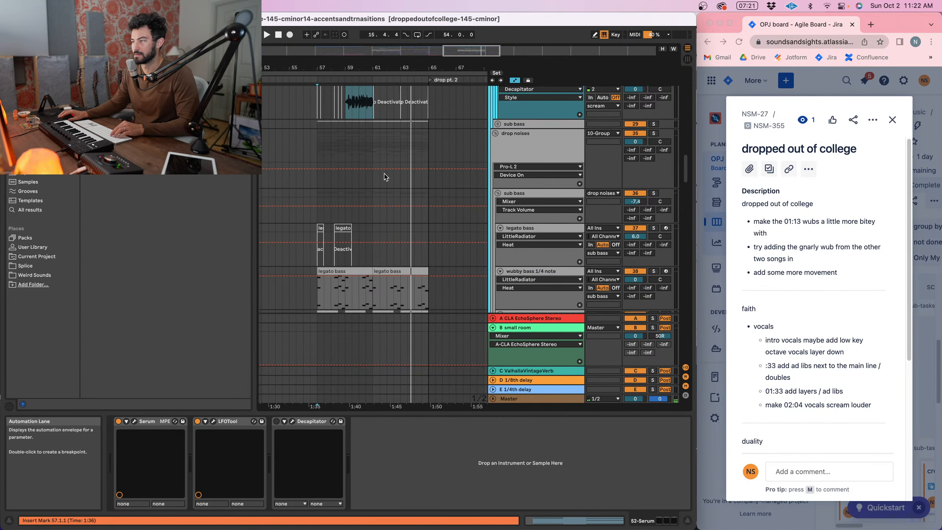
scroll(382, 174, up, 15)
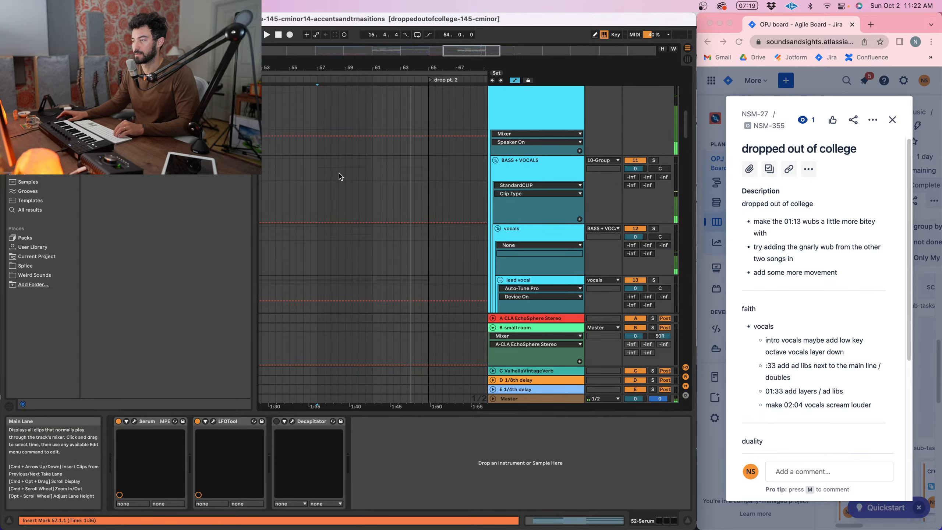
scroll(340, 179, up, 3)
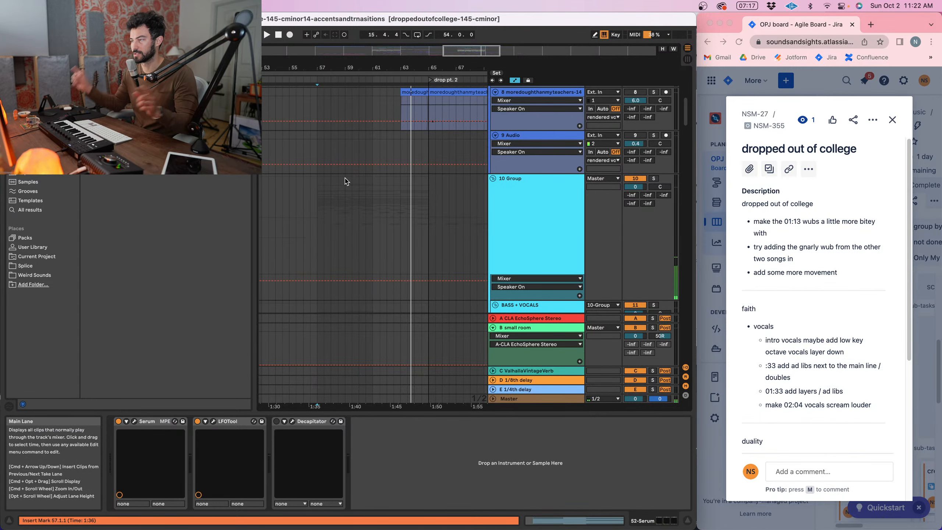
scroll(356, 178, up, 12)
scroll(363, 178, down, 15)
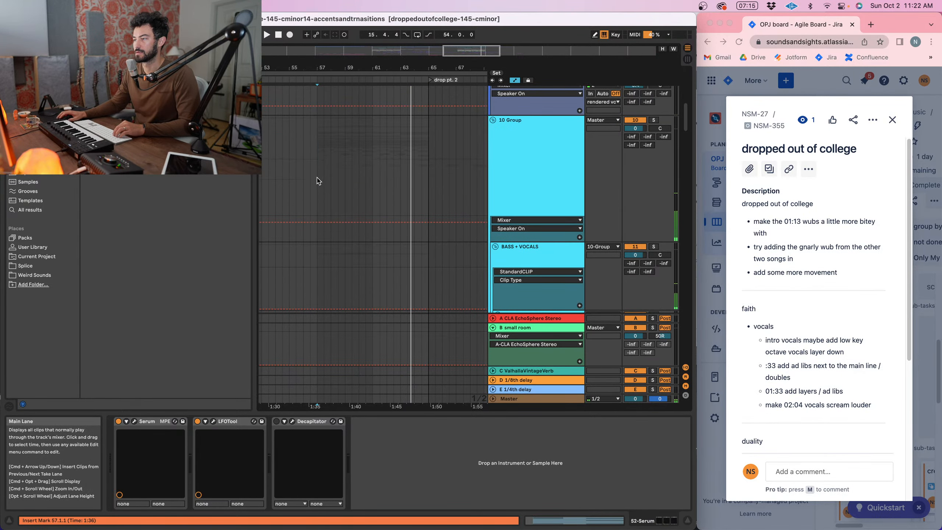
- Play the drop from bar 57 while examining the bass, synth, drum and percussion tracks
key(space)
scroll(327, 167, down, 10)
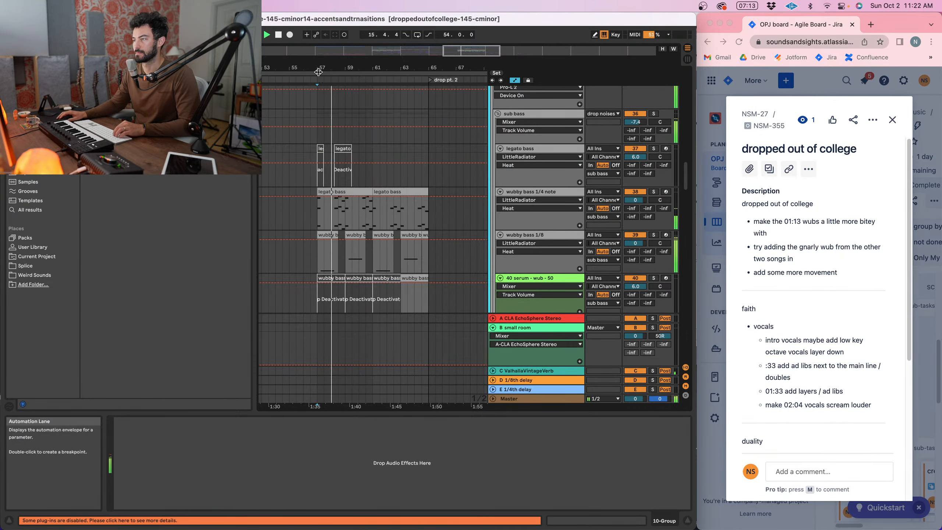
drag(318, 73, 320, 97)
click(320, 117)
scroll(365, 185, down, 12)
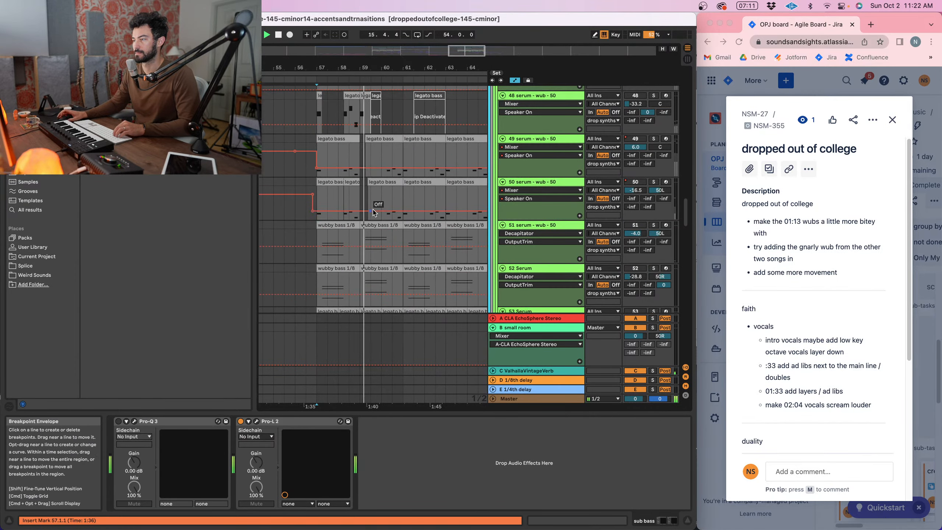
scroll(375, 213, down, 10)
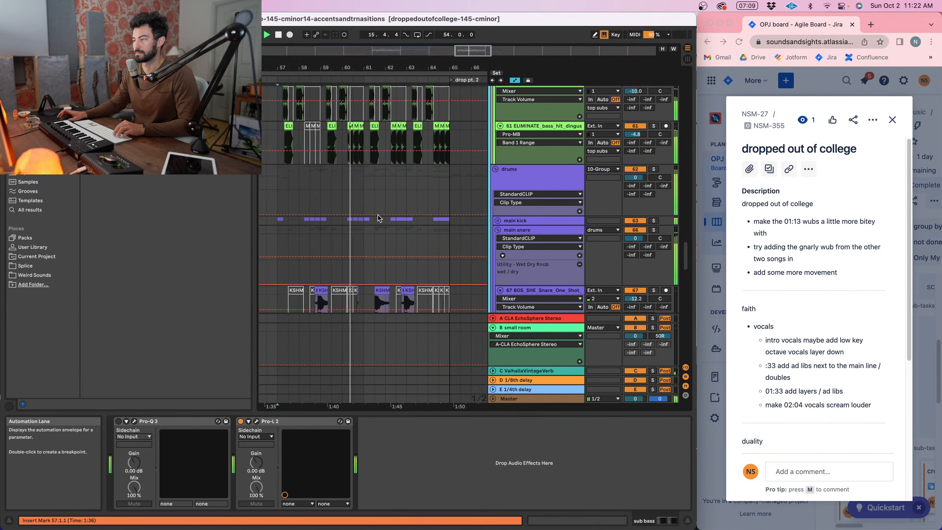
scroll(378, 218, down, 10)
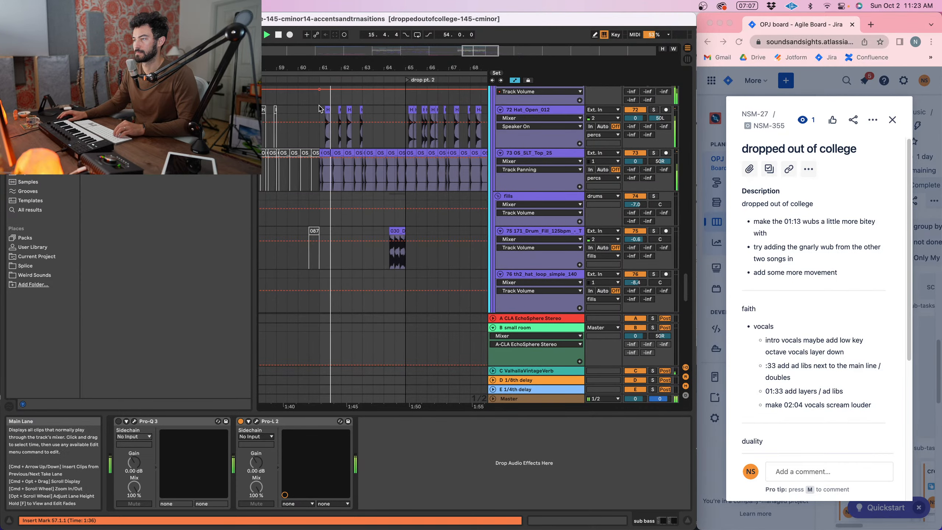
- Deactivate the Hat_Open_012 and OS_SLT_Top_25 clips from bar 61 to 65 and audition the section
click(320, 109)
shift+click(400, 152)
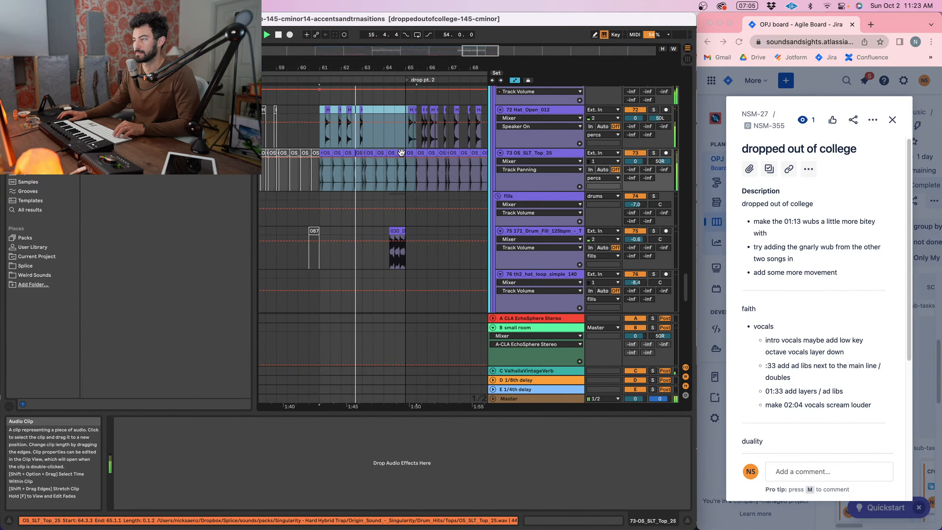
click(401, 152)
shift+click(320, 111)
key(0)
key(space)
key(space)
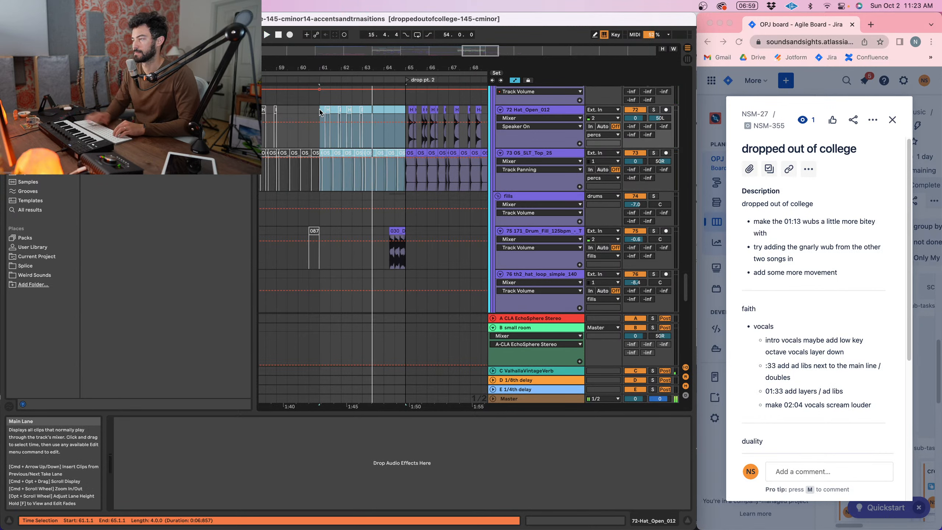
- Try centered panning on the Hat_Open_012 and OS_SLT_Top_25 tracks and reactivate their clips from bar 61 to 65
scroll(355, 135, left, 1)
click(659, 118)
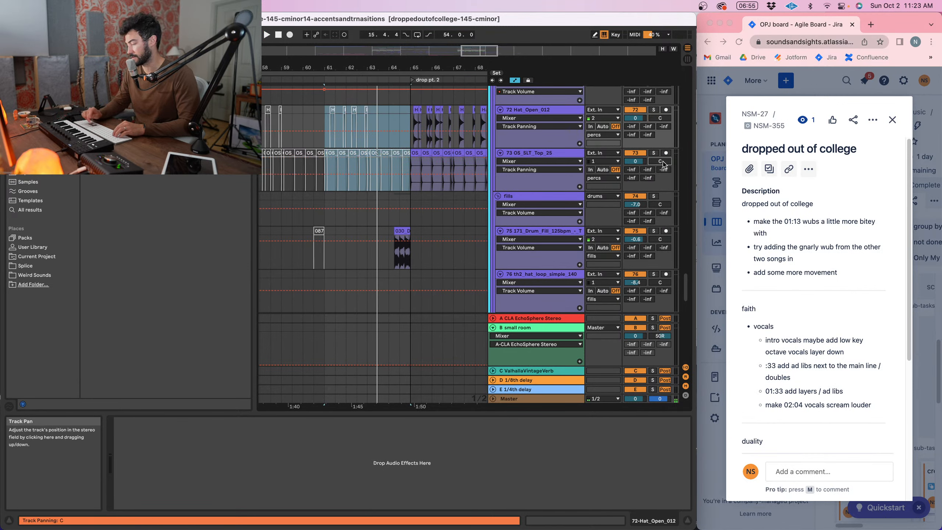
key(space)
drag(325, 128, 416, 165)
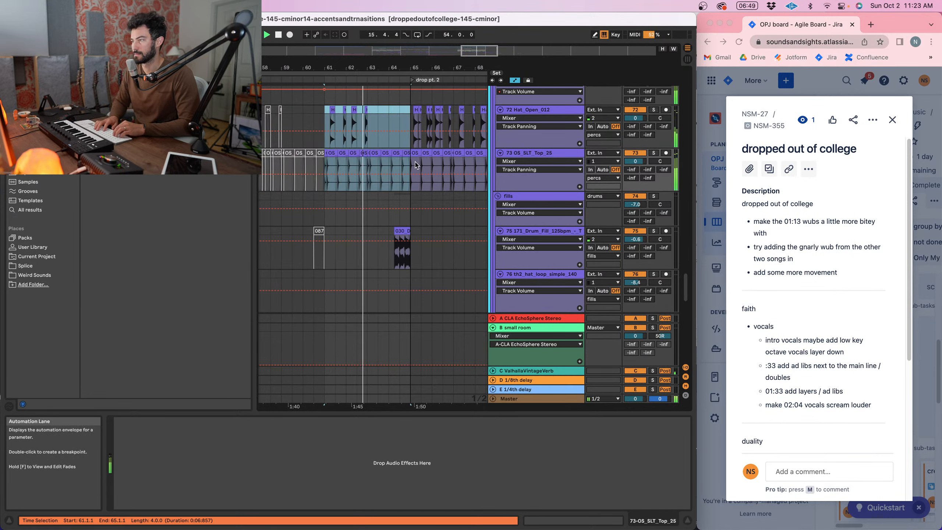
key(space)
key(space)
key(0)
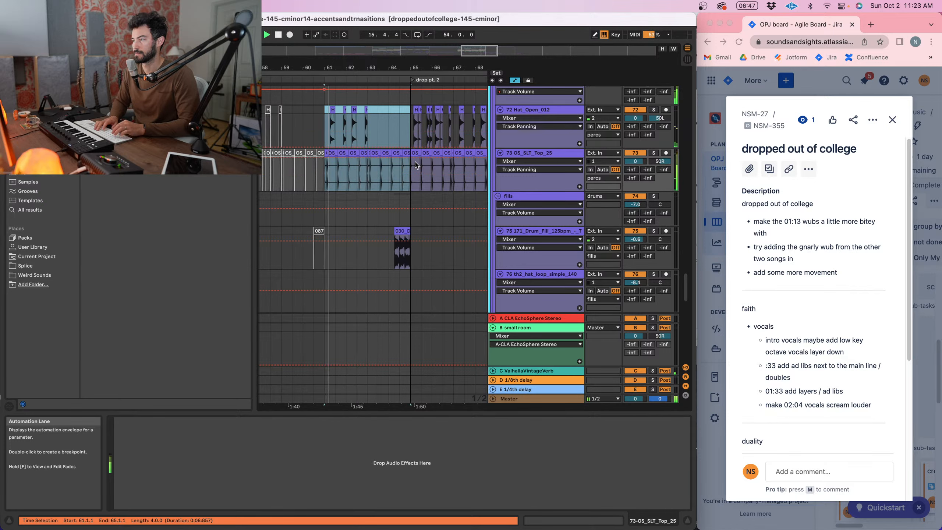
- Audition the percussion from bar 61 into drop pt. 2 and inspect the percs group's device chain
drag(379, 68, 347, 65)
click(342, 95)
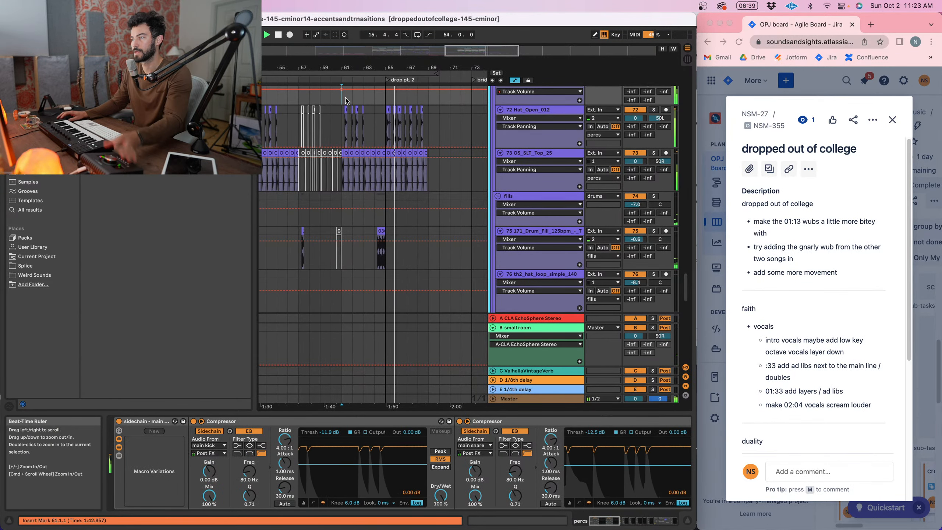
drag(384, 111, 432, 163)
scroll(453, 152, up, 4)
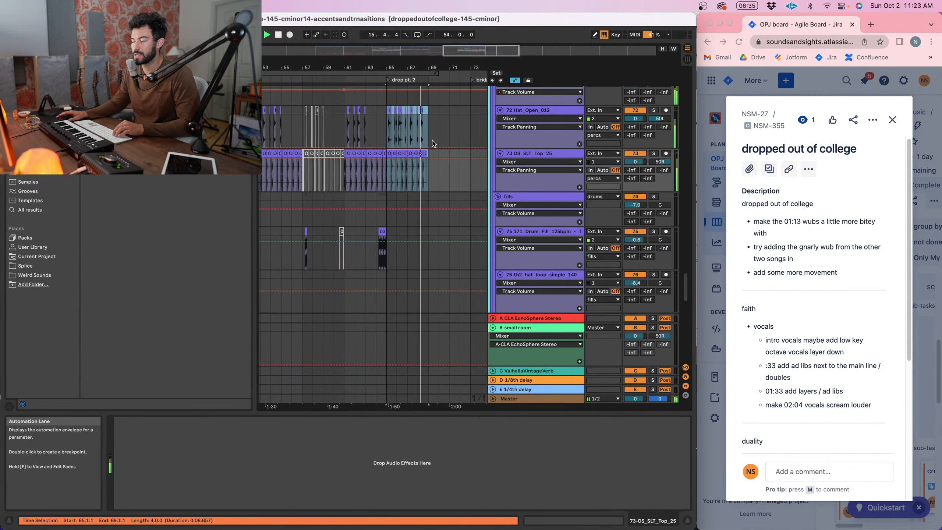
click(511, 147)
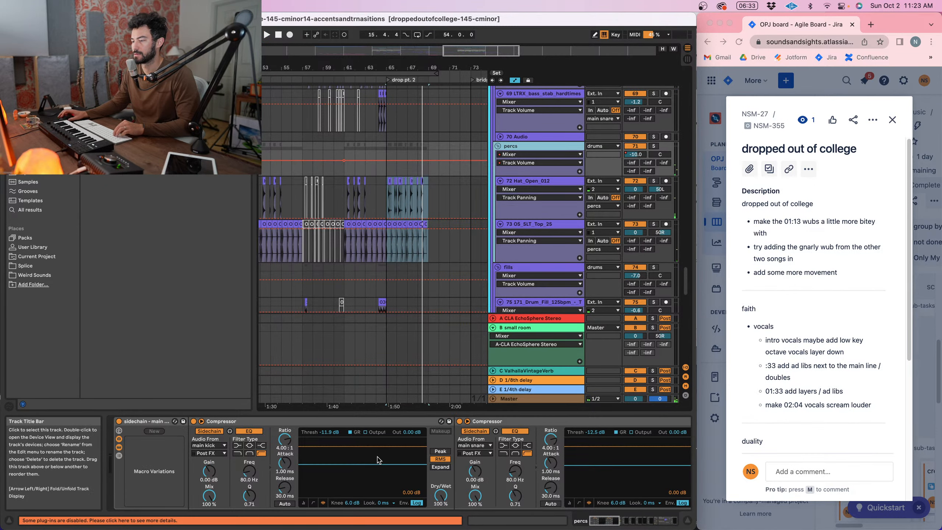
scroll(377, 460, right, 10)
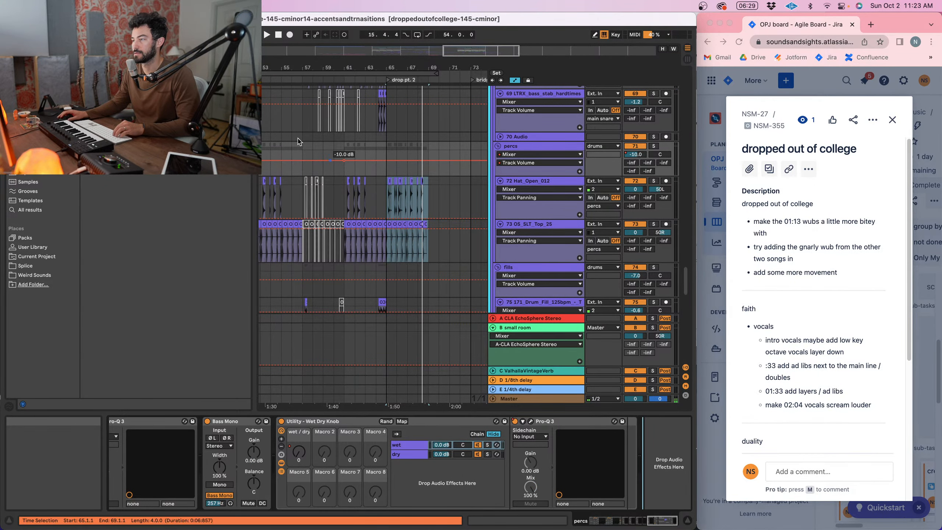
scroll(334, 134, down, 3)
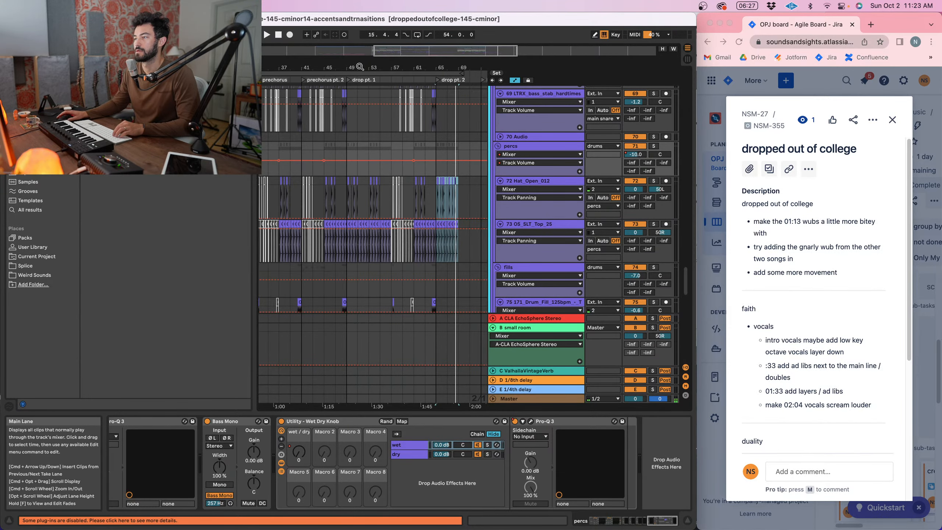
drag(360, 67, 365, 122)
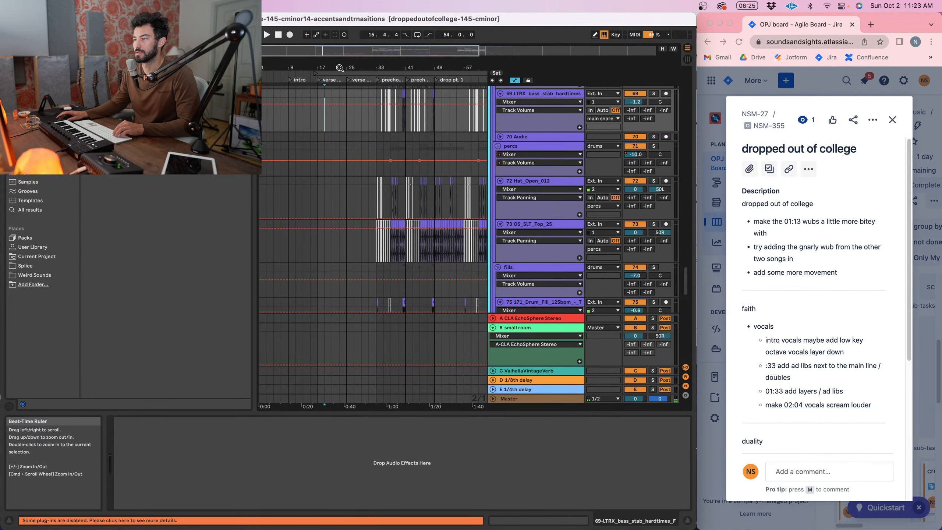
click(318, 130)
scroll(318, 126, right, 3)
drag(342, 63, 341, 57)
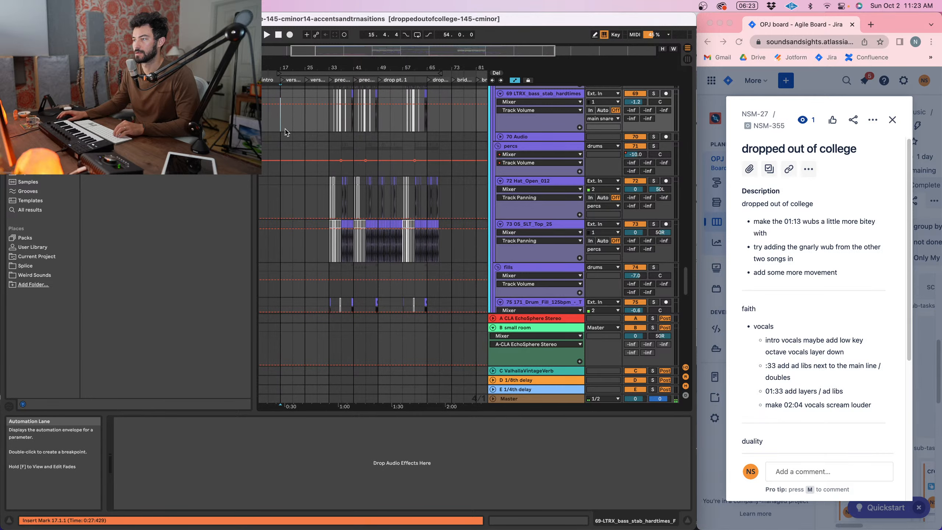
- Save the Live Set under the new name droppedoutofcollege-145-cminor15-minoradjustments
click(50, 6)
click(79, 100)
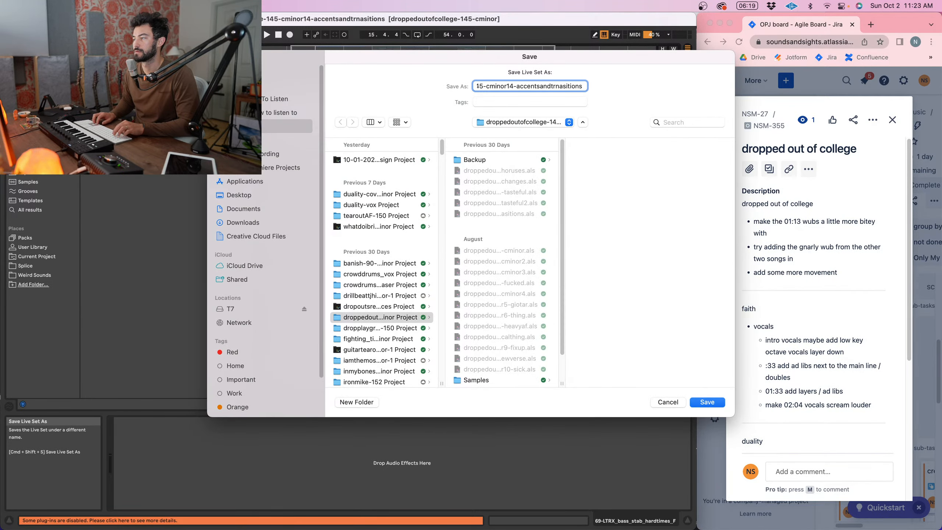
key(BackSpace)
key(BackSpace)
text(5-cminor15-minoradjustments)
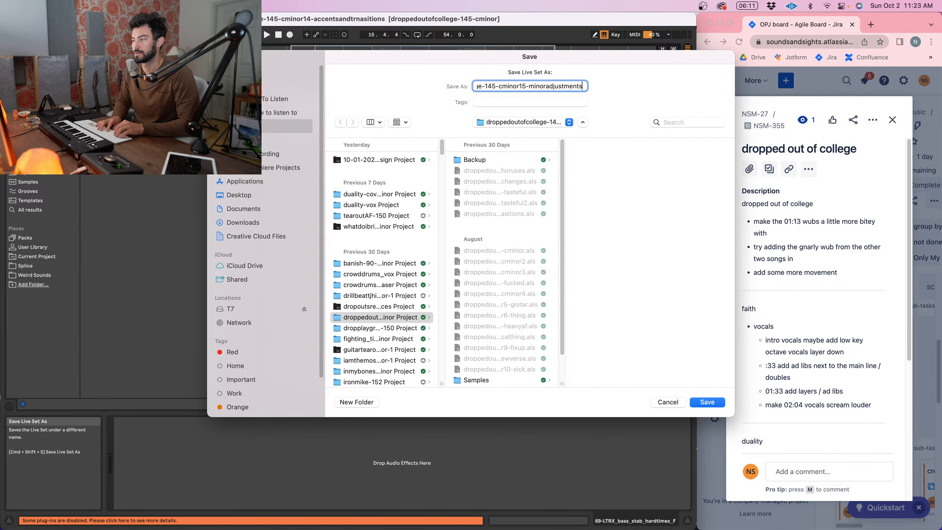
key(Return)
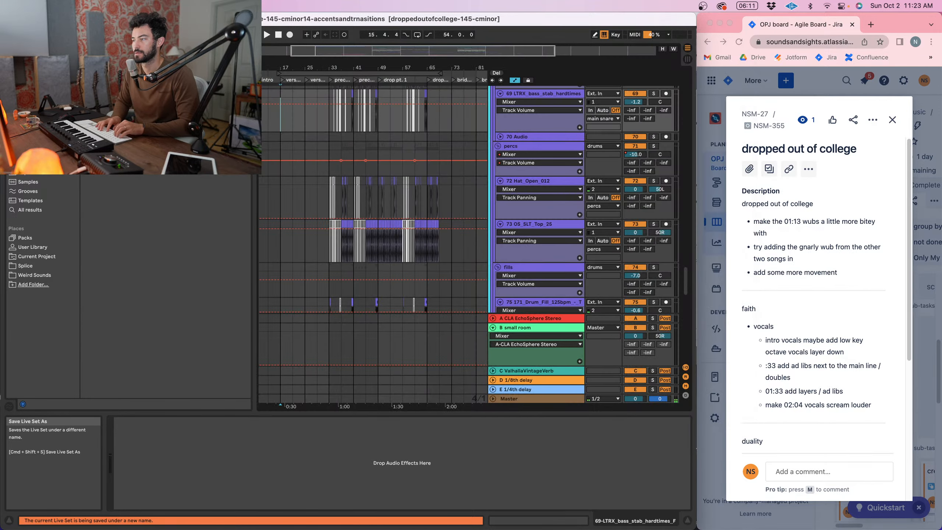
- Export the selected arrangement range from the Master as an MP3 named droppedoutofcollege-145-cminor15-minoradjustments
click(367, 74)
key(super+shift+r)
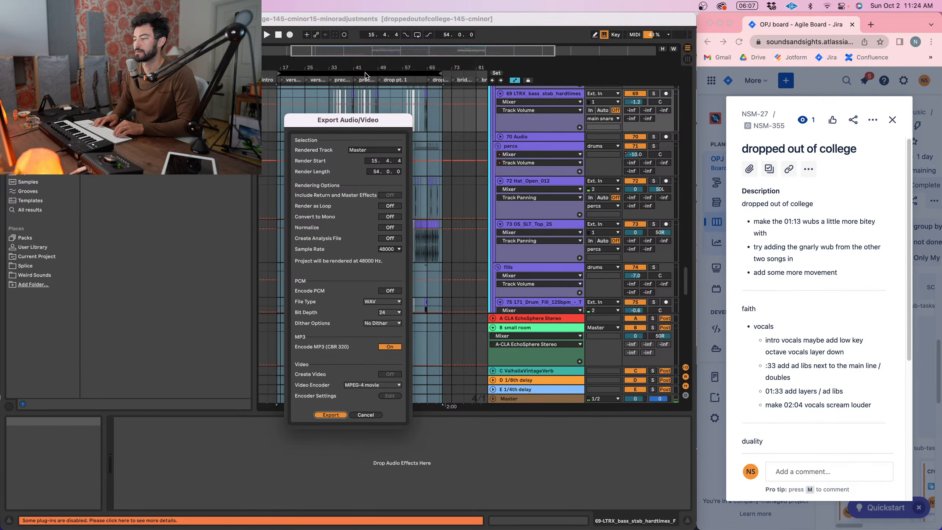
key(Return)
text(droppedoutofcollege-145-cminor15-minoradjustments)
key(Return)
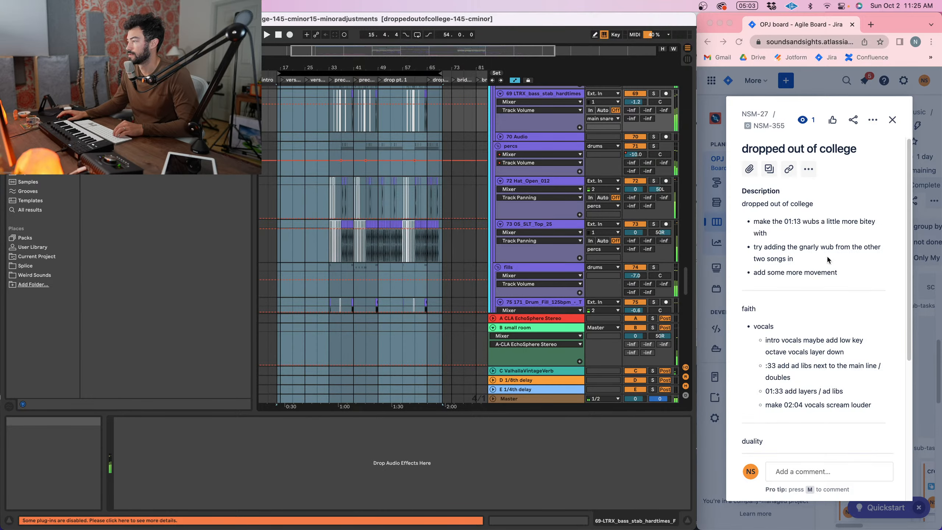
- Check the revision notes, audition the song from the prechorus at bar 33 and look through the drum, melodic and FX tracks
click(835, 234)
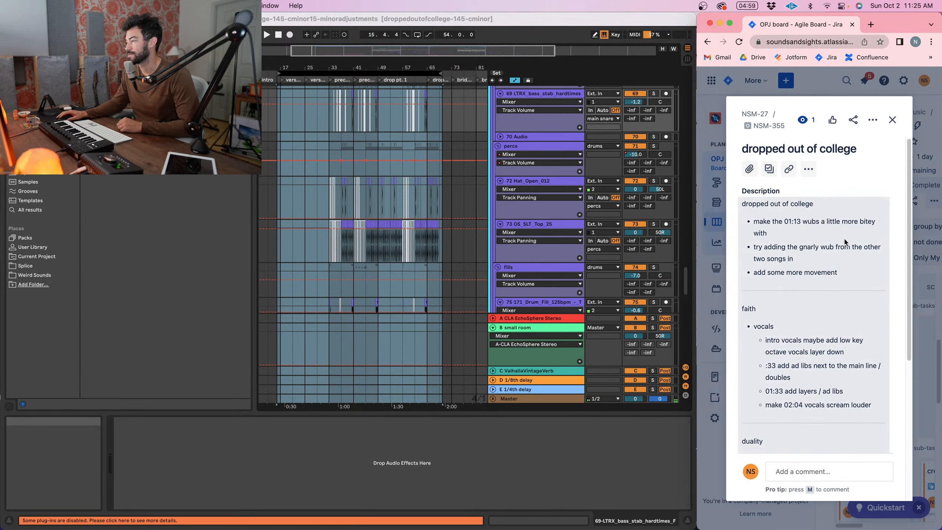
click(333, 138)
click(332, 138)
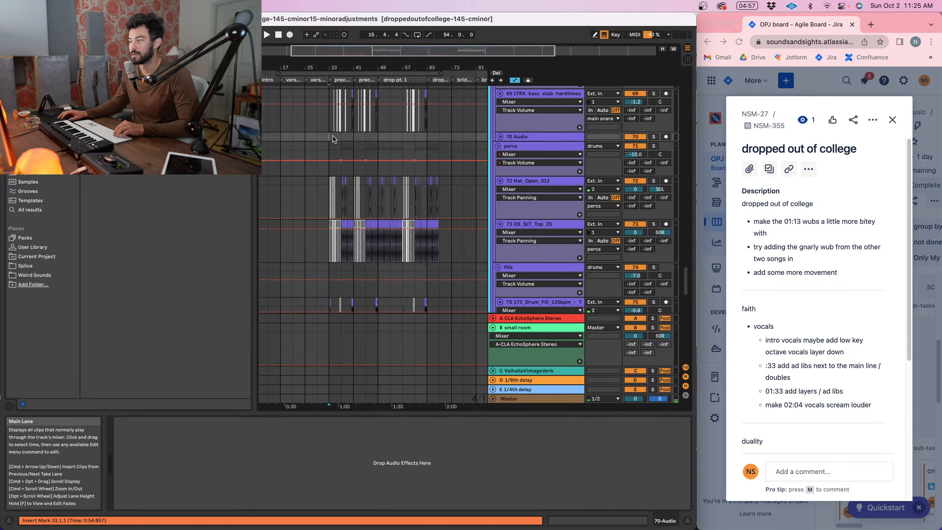
drag(360, 67, 358, 64)
scroll(381, 222, right, 3)
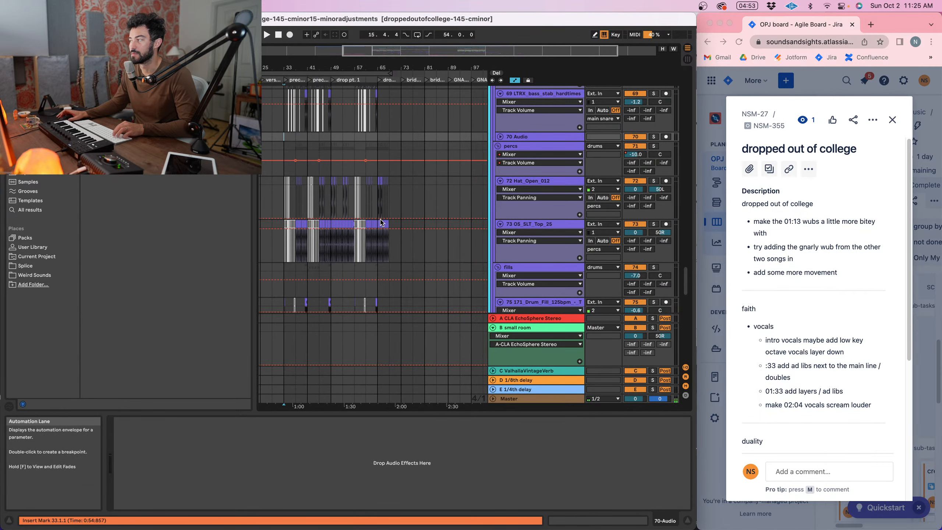
scroll(381, 220, left, 2)
scroll(388, 219, down, 4)
key(space)
scroll(388, 219, down, 5)
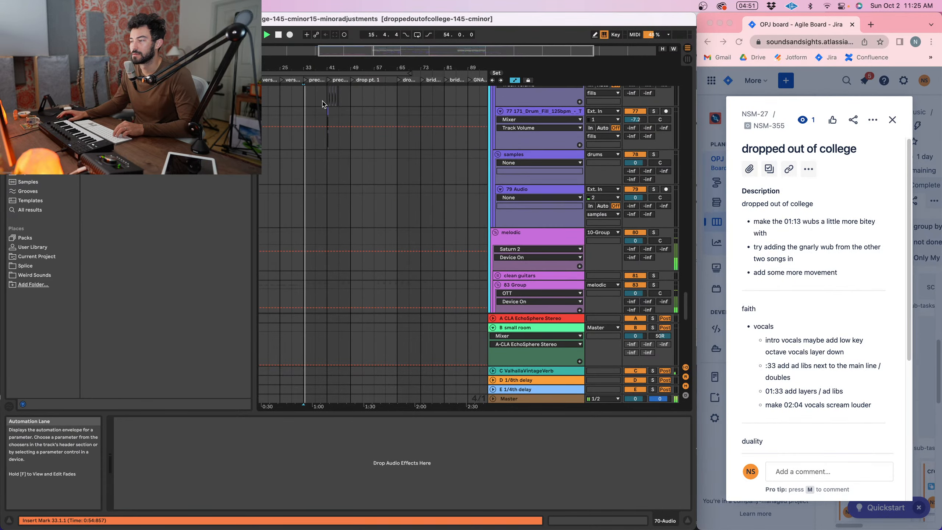
drag(316, 68, 316, 84)
scroll(378, 160, left, 2)
scroll(382, 166, down, 6)
key(space)
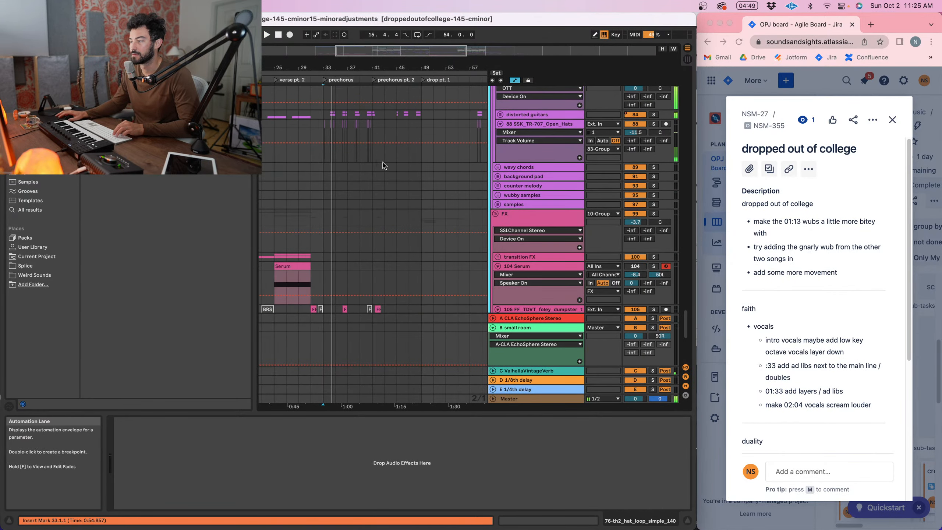
- Audition the arrangement from bar 57 and look through the drum and melodic tracks around drop pt. 2
scroll(383, 166, up, 10)
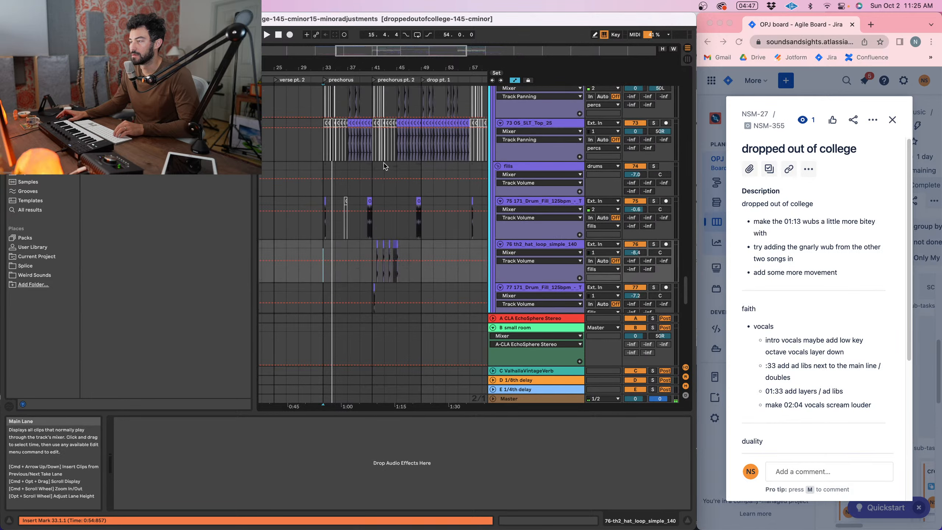
scroll(383, 166, up, 8)
scroll(384, 162, right, 1)
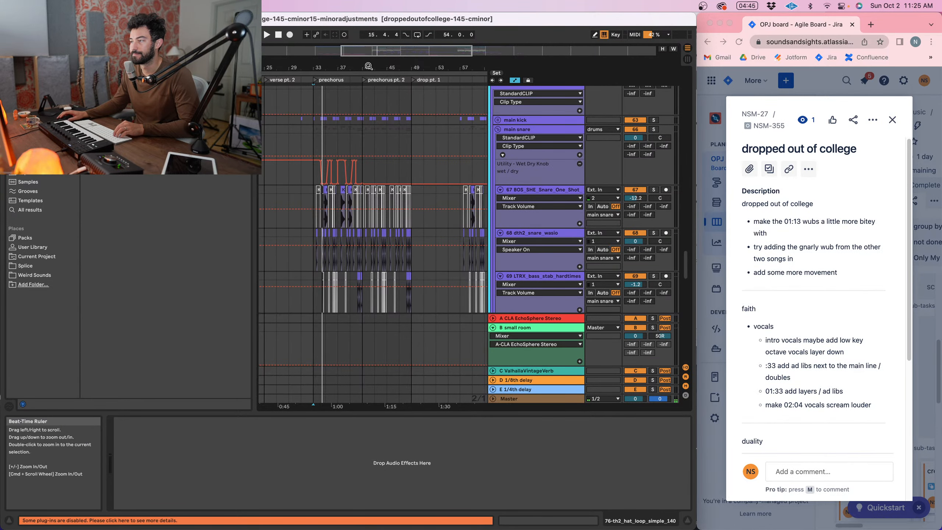
scroll(369, 67, right, 5)
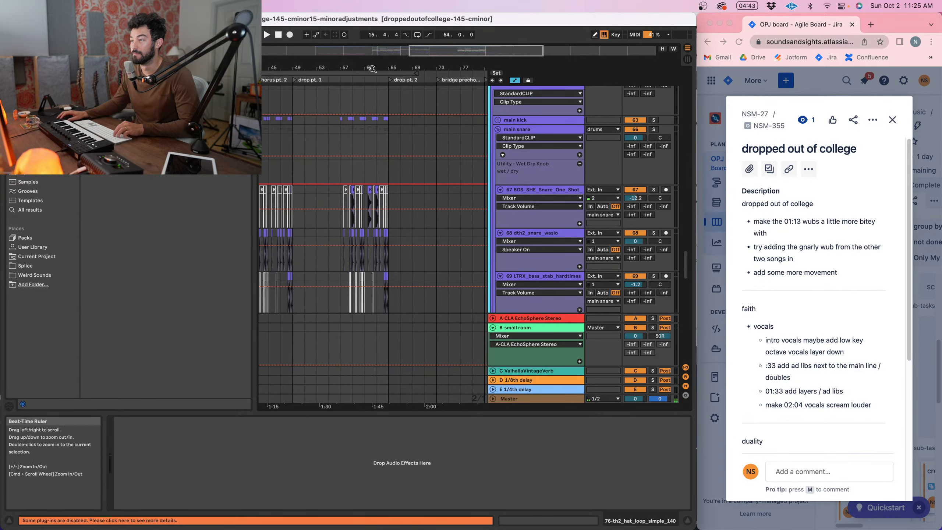
mouse_move(372, 69)
mouse_down()
mouse_move(397, 68)
mouse_move(401, 89)
mouse_up()
click(410, 137)
key(space)
scroll(309, 137, left, 1)
click(321, 135)
key(space)
key(space)
scroll(323, 133, down, 3)
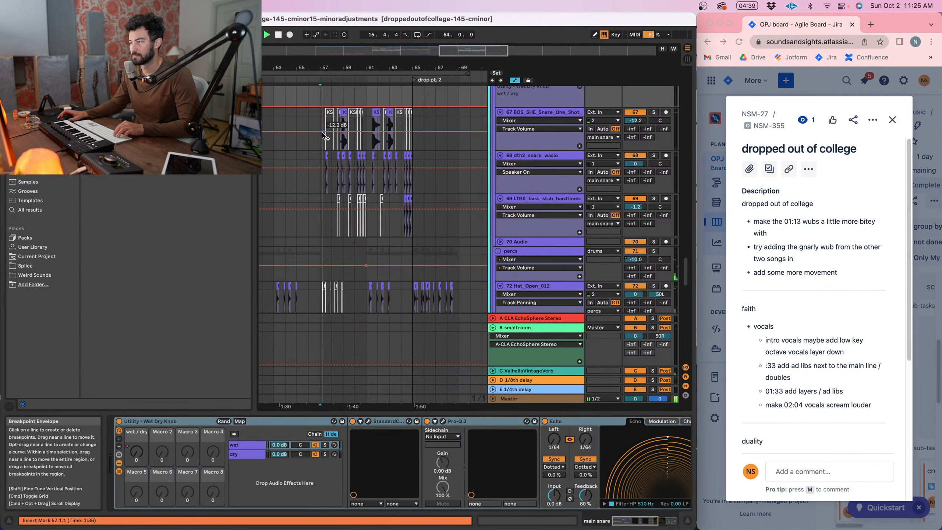
scroll(326, 138, down, 10)
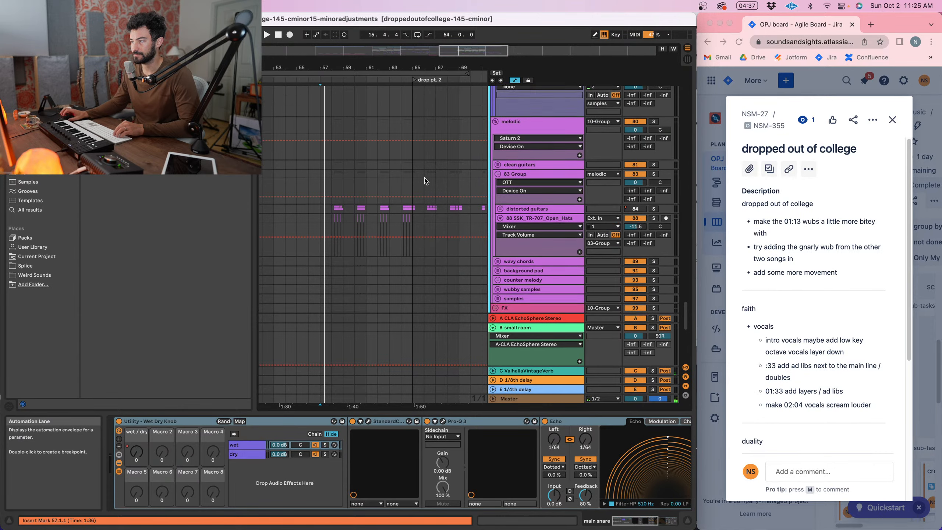
- Collapse the melodic and FX groups and close the SSL E-Channel plug-in window
scroll(426, 178, up, 5)
click(496, 224)
click(510, 226)
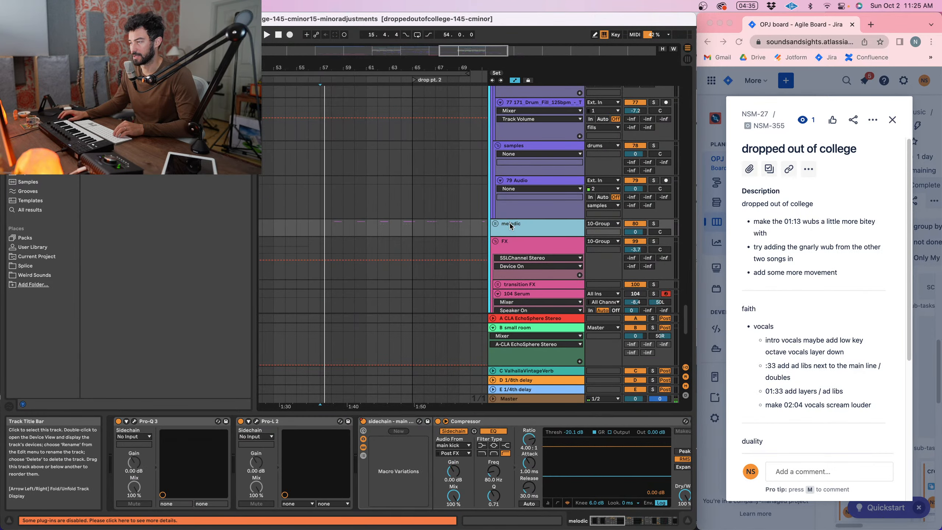
scroll(511, 219, down, 3)
click(515, 156)
click(495, 155)
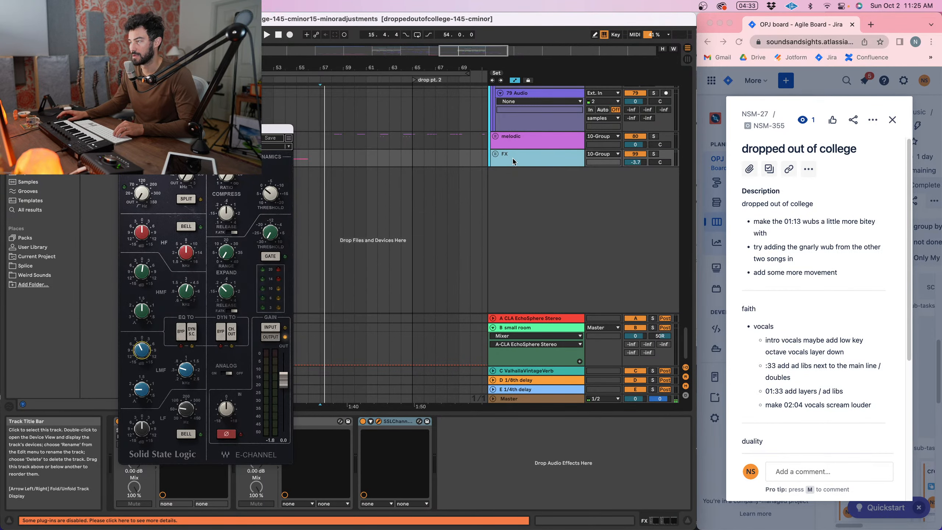
scroll(407, 167, up, 10)
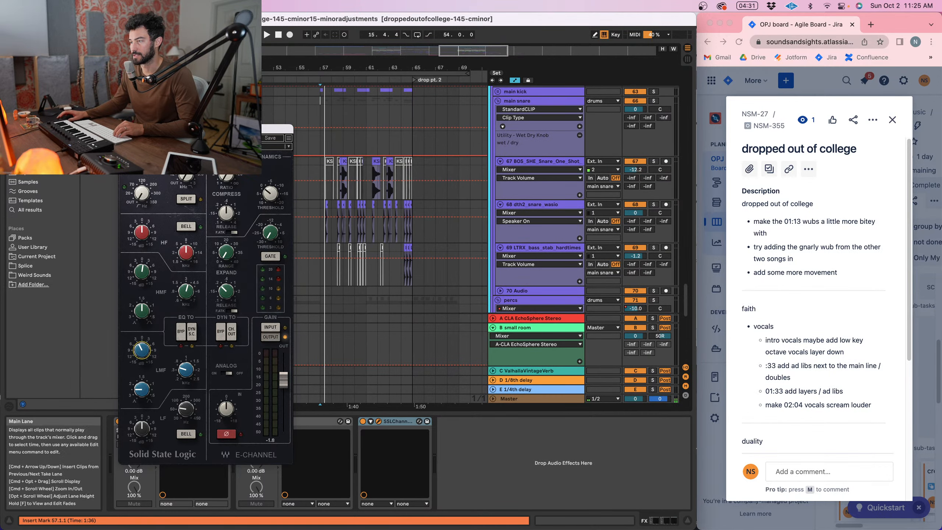
click(124, 129)
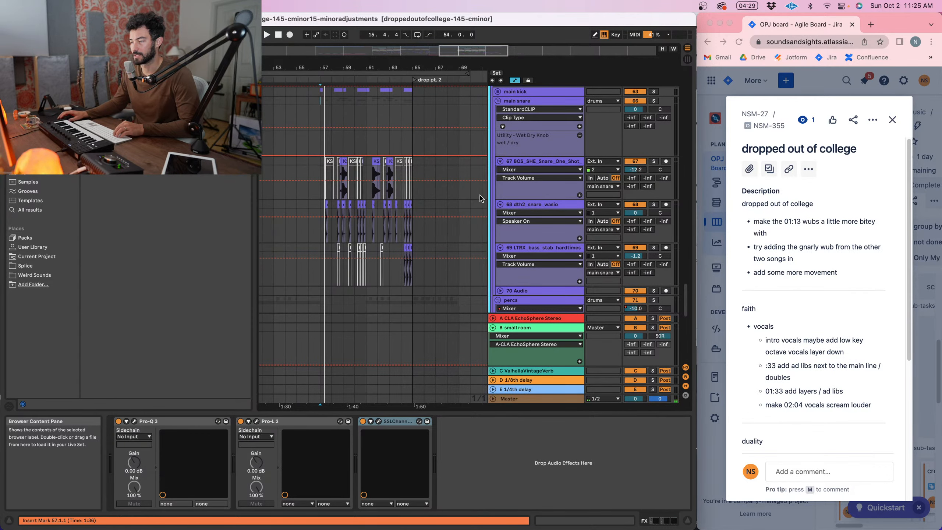
- Collapse the drums group, solo it and audition it from bar 57 while checking its device chain through OTT
scroll(482, 197, left, 1)
scroll(482, 198, up, 4)
click(495, 159)
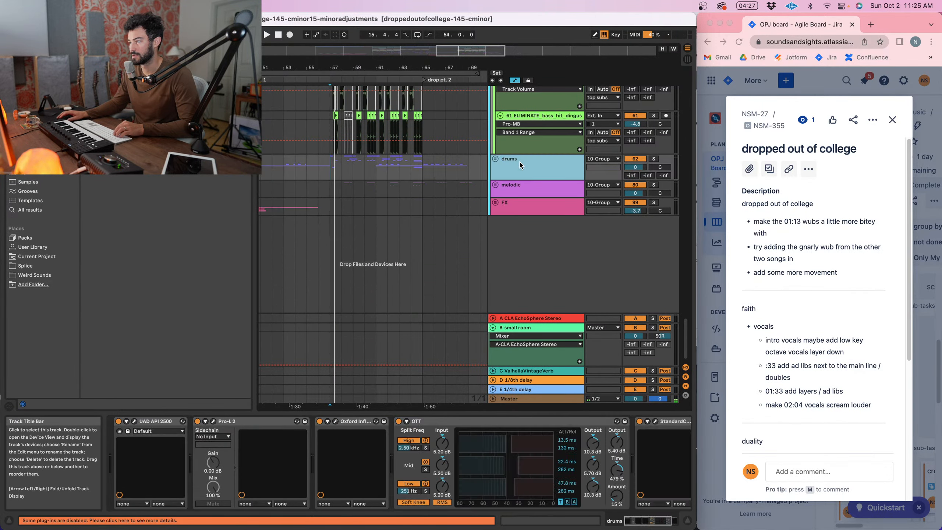
key(space)
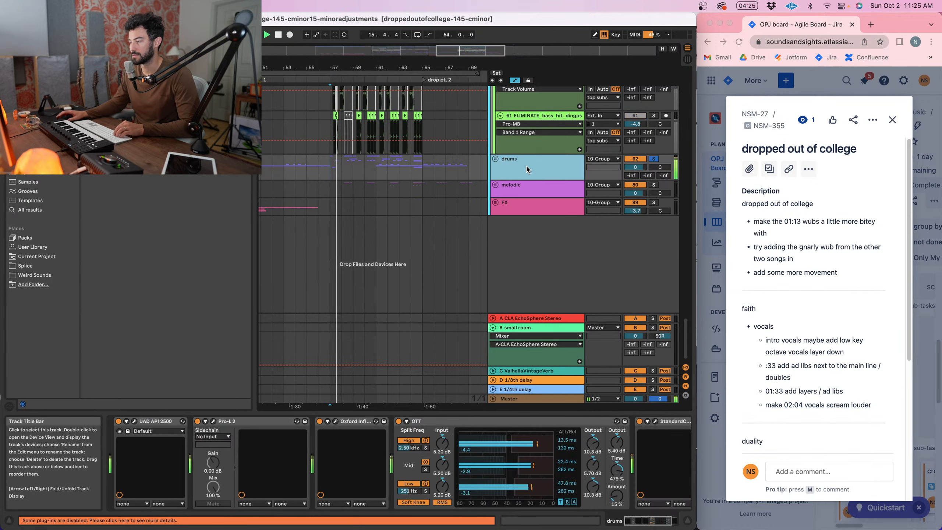
click(425, 418)
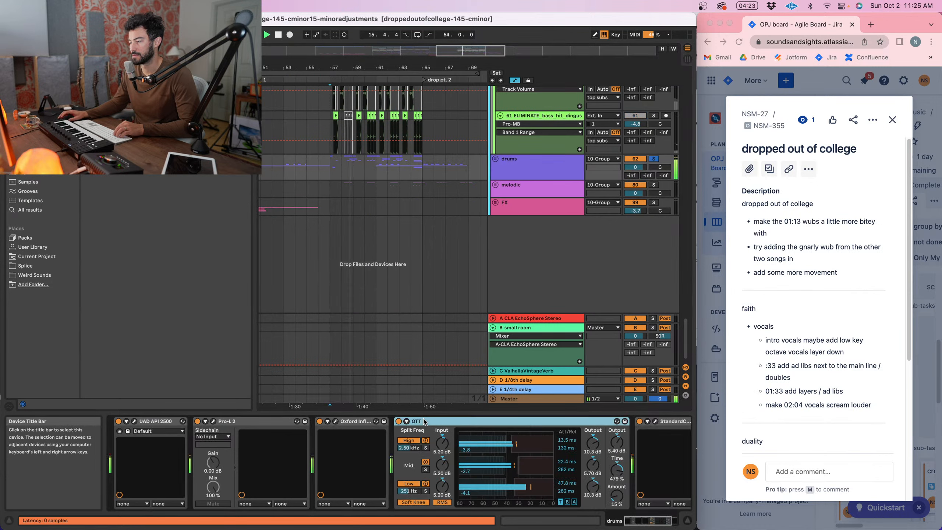
scroll(422, 427, right, 2)
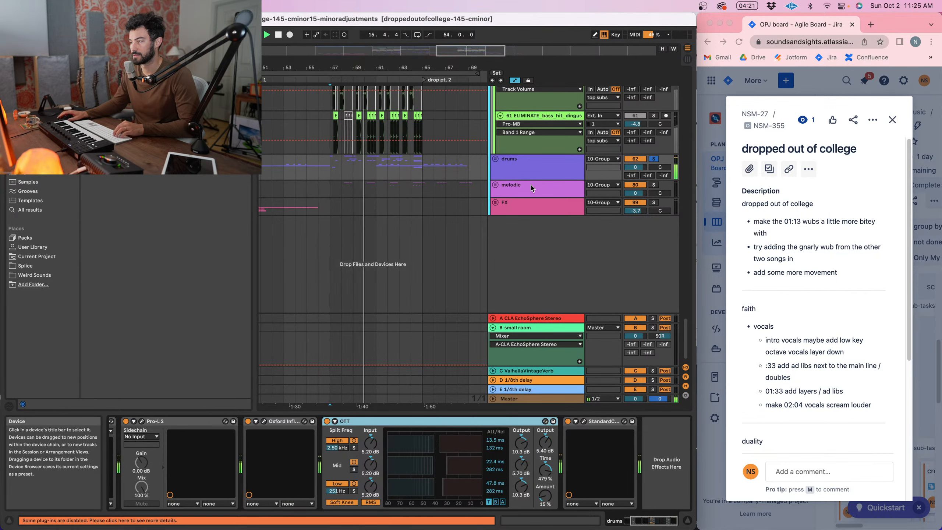
- Collapse the white noise group and the four bass sample tracks 58 to 61 in the top subs group
scroll(526, 199, up, 5)
scroll(526, 198, up, 6)
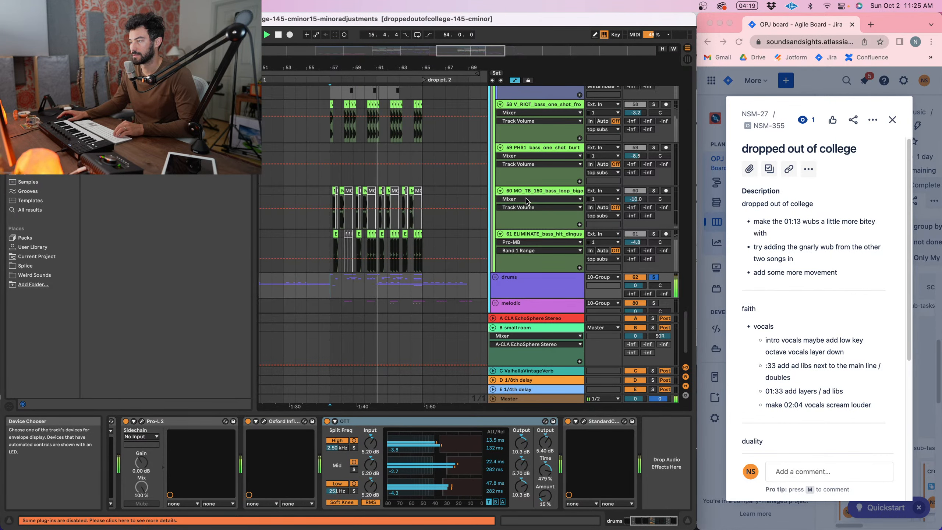
scroll(527, 200, up, 2)
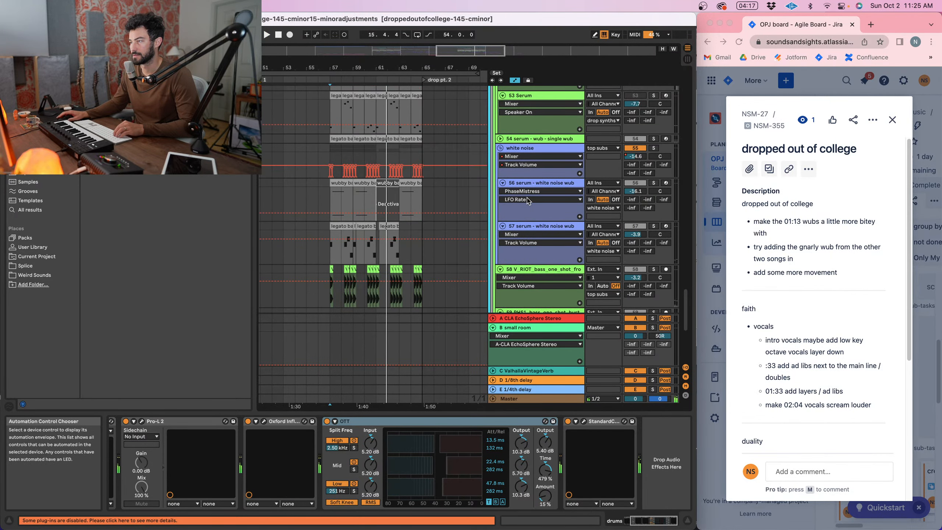
click(500, 147)
click(500, 157)
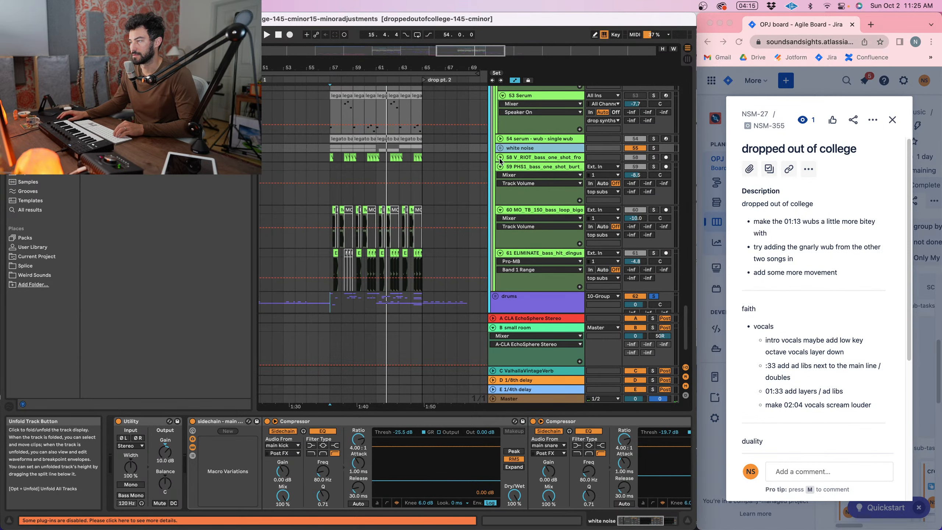
click(500, 166)
click(500, 176)
click(500, 185)
- Collapse the top subs and sub bass groups inside drop noises and audition the soloed drums from bar 57
scroll(507, 174, up, 13)
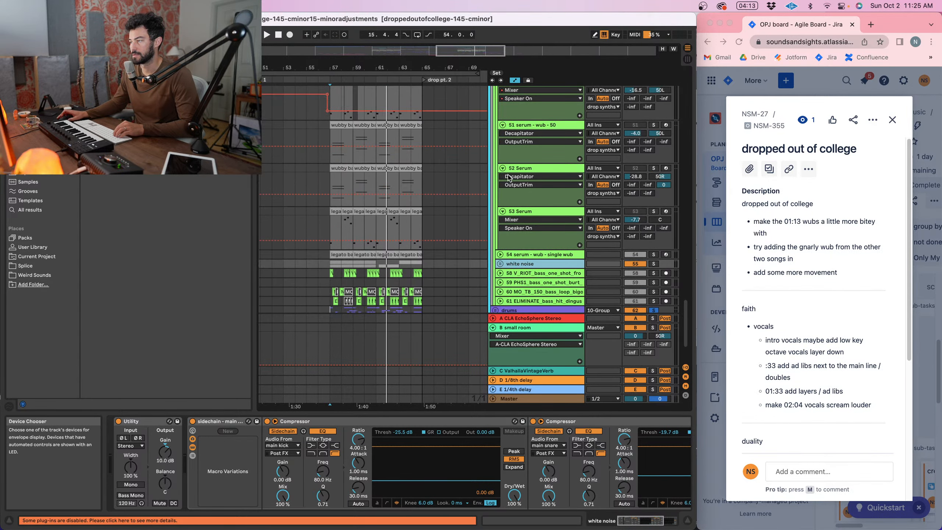
scroll(507, 173, up, 9)
click(514, 149)
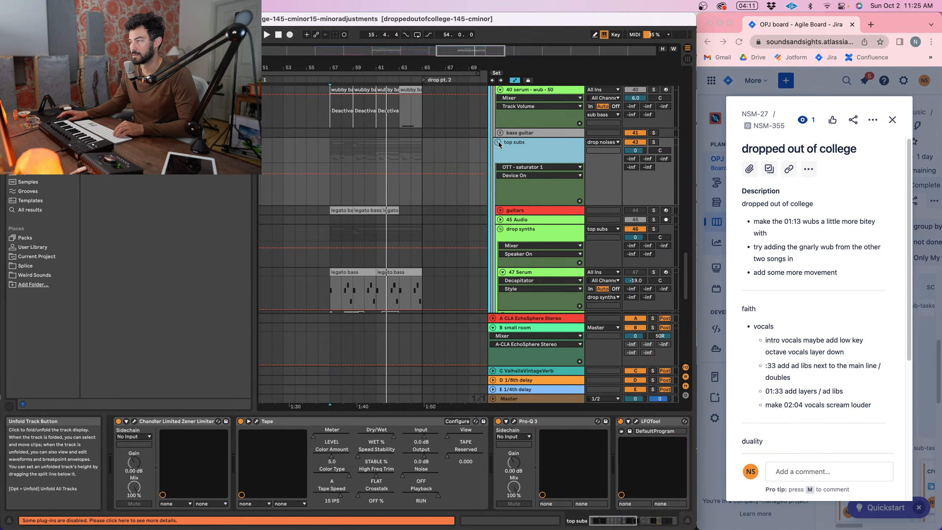
click(498, 142)
scroll(514, 142, up, 1)
scroll(515, 142, up, 6)
key(space)
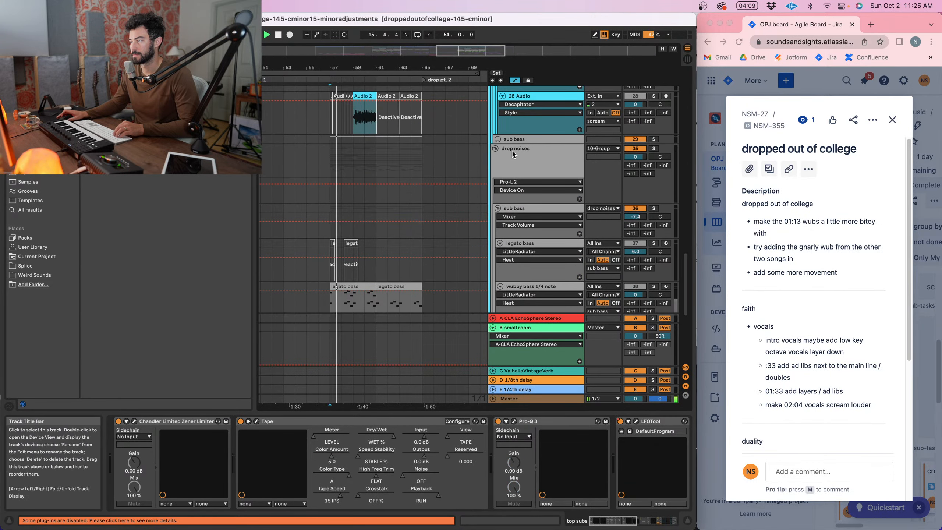
click(498, 208)
click(517, 208)
key(space)
key(space)
scroll(518, 209, down, 1)
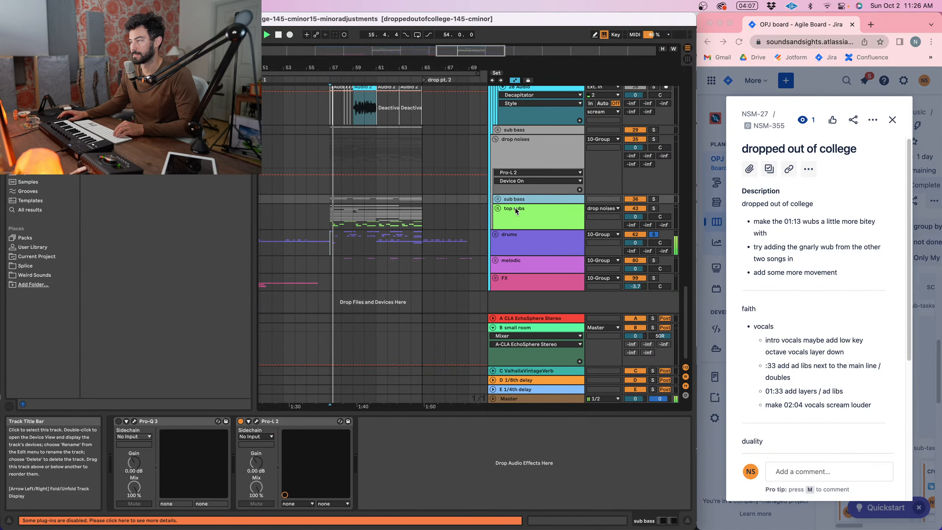
- Expand the top subs group and inspect its full device chain
click(520, 210)
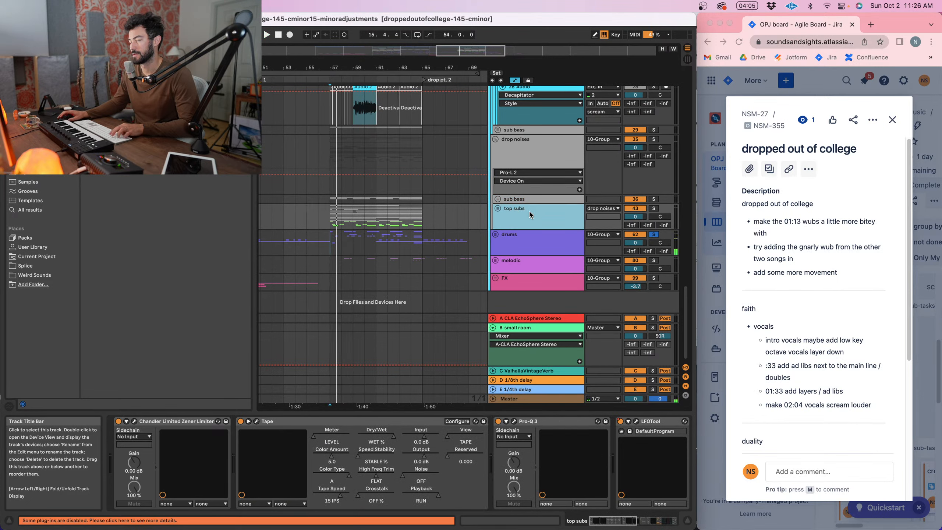
click(498, 208)
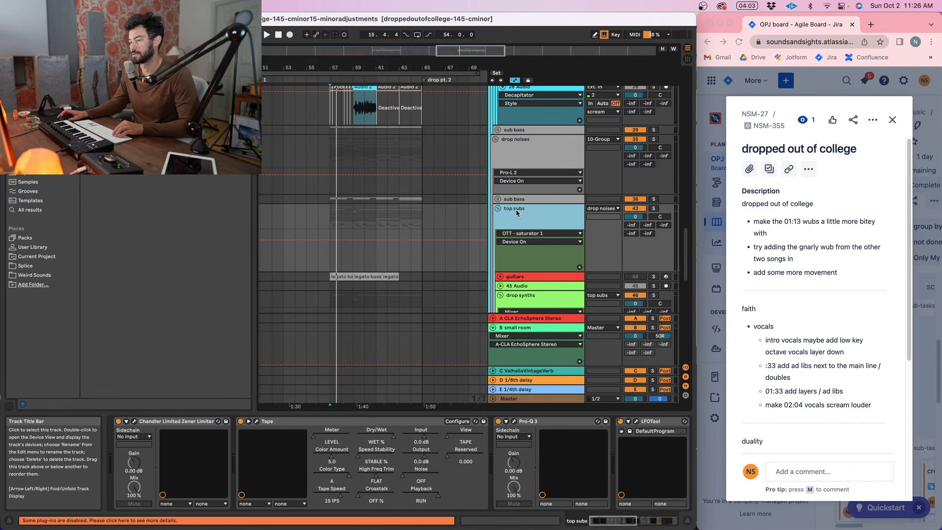
click(524, 215)
scroll(374, 500, right, 5)
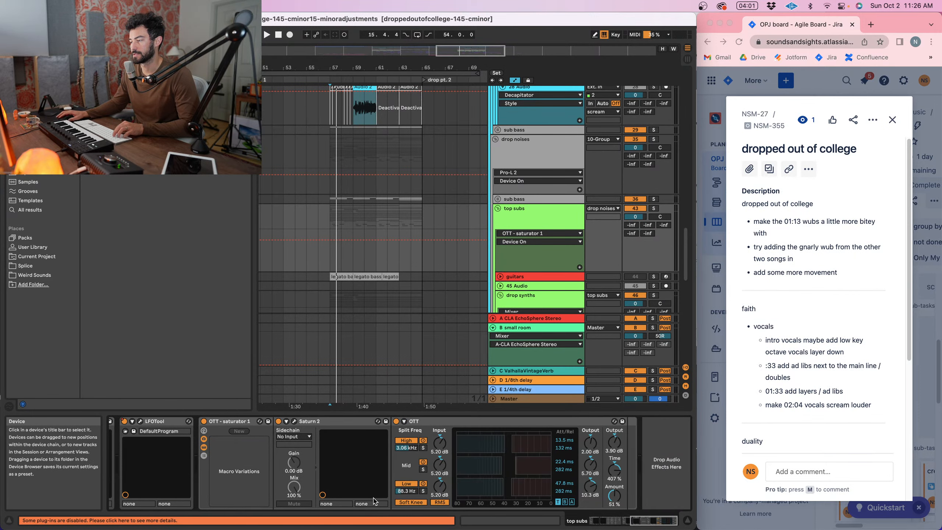
scroll(374, 501, left, 10)
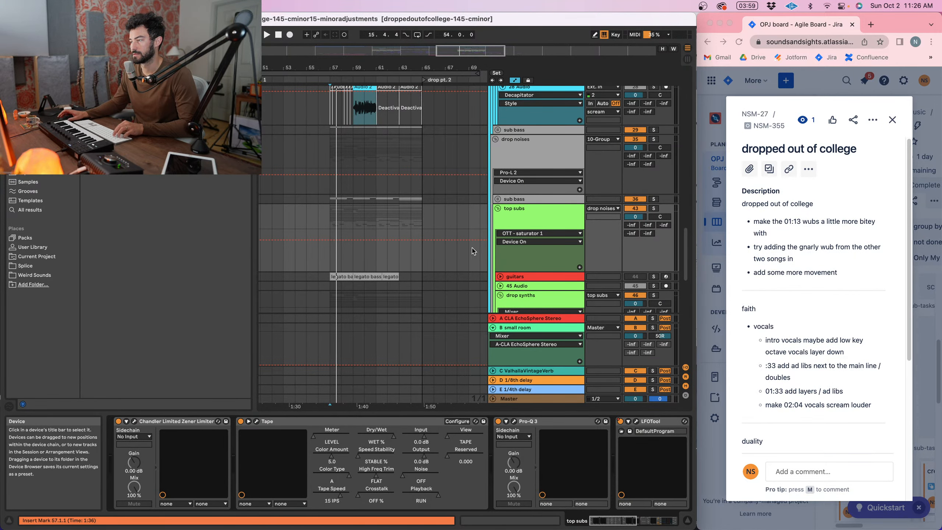
- Collapse the drop synths group and apply the top subs group's color to all its grouped tracks and clips
click(531, 218)
scroll(531, 220, down, 5)
click(500, 209)
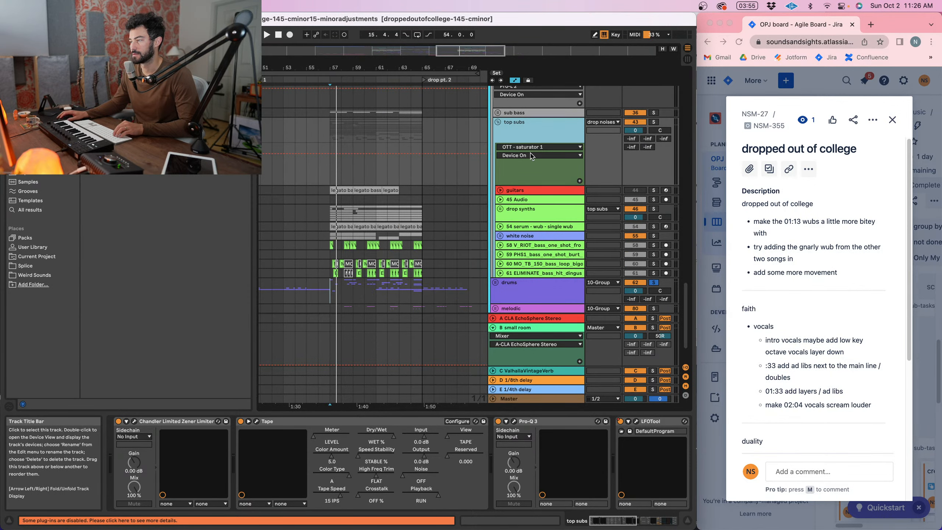
right_click(530, 134)
click(574, 323)
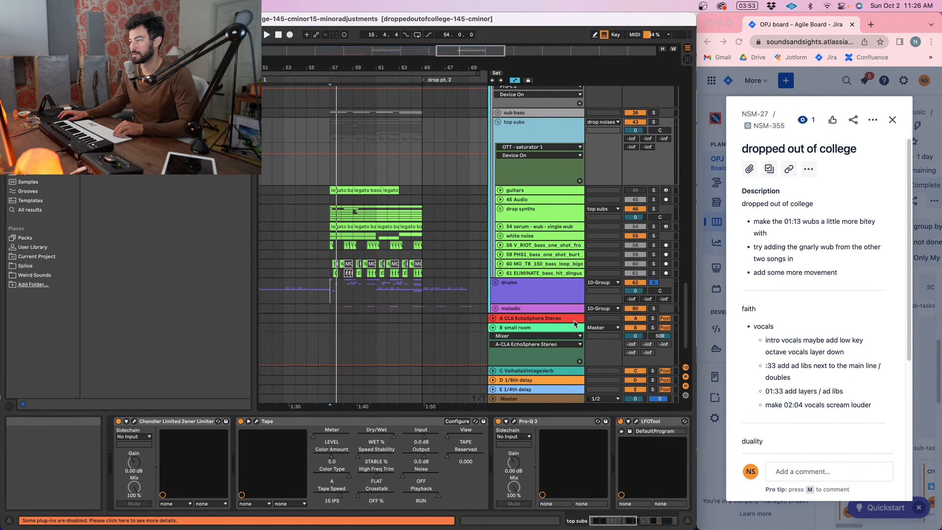
- Add a MIDI track below the last bass sample track in top subs and load the "serum - nasty wub from faith" preset on it
click(524, 273)
key(super+shift+t)
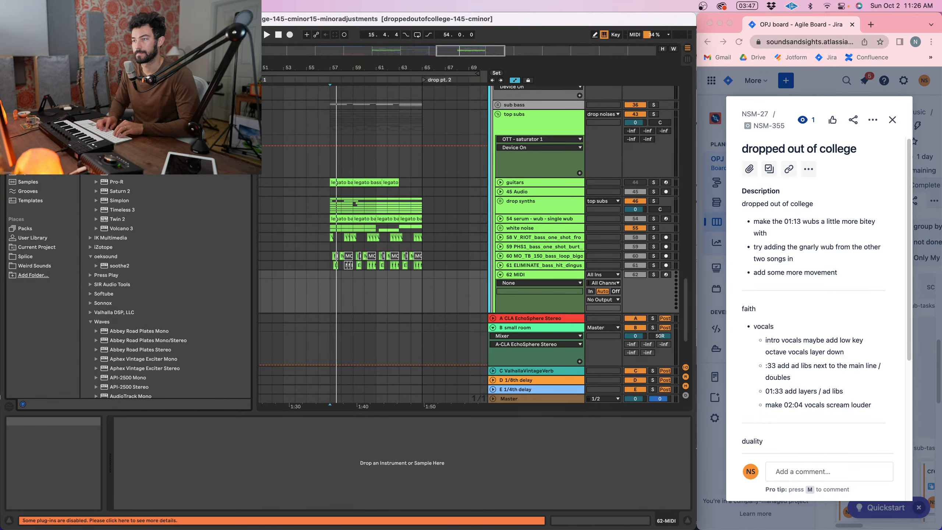
key(super+f)
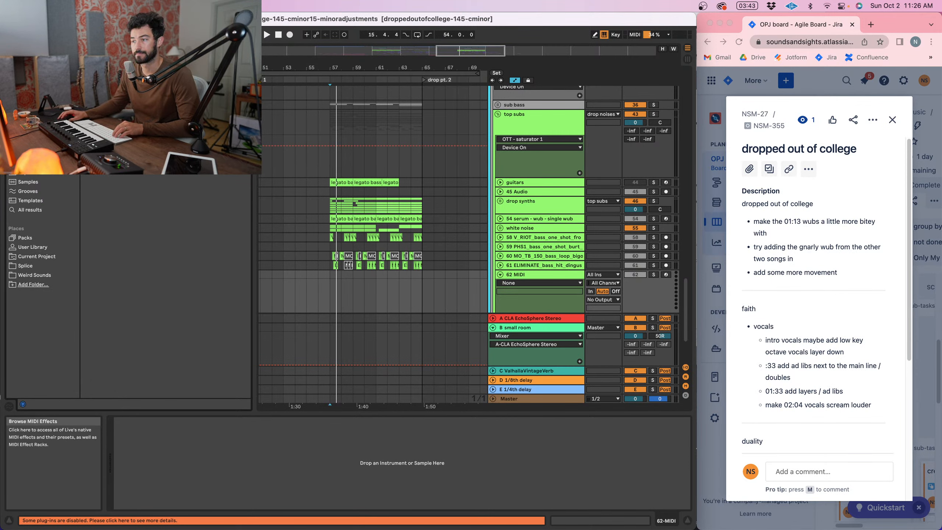
click(34, 126)
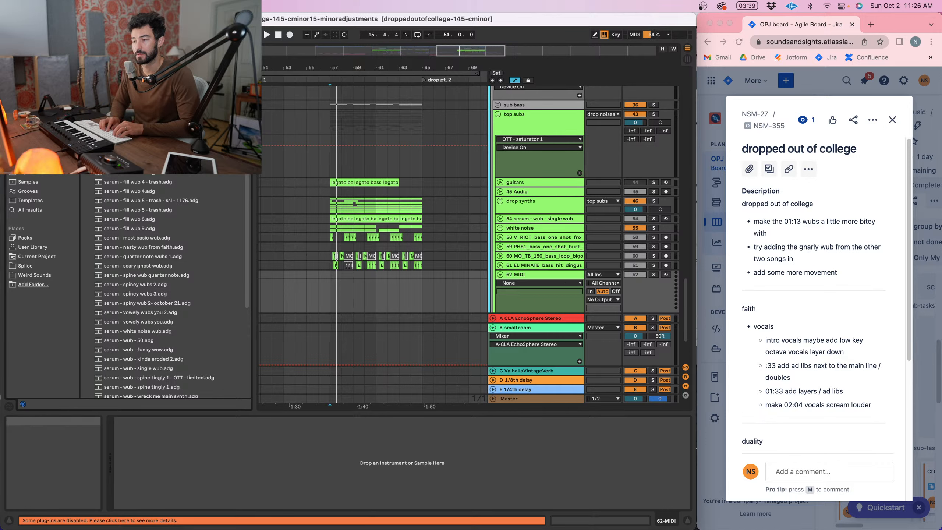
key(super+f)
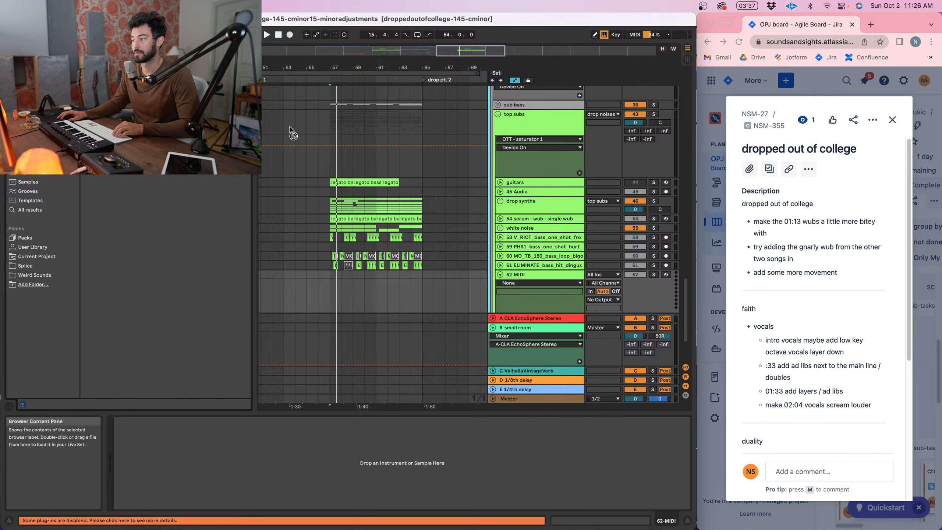
drag(290, 130, 522, 274)
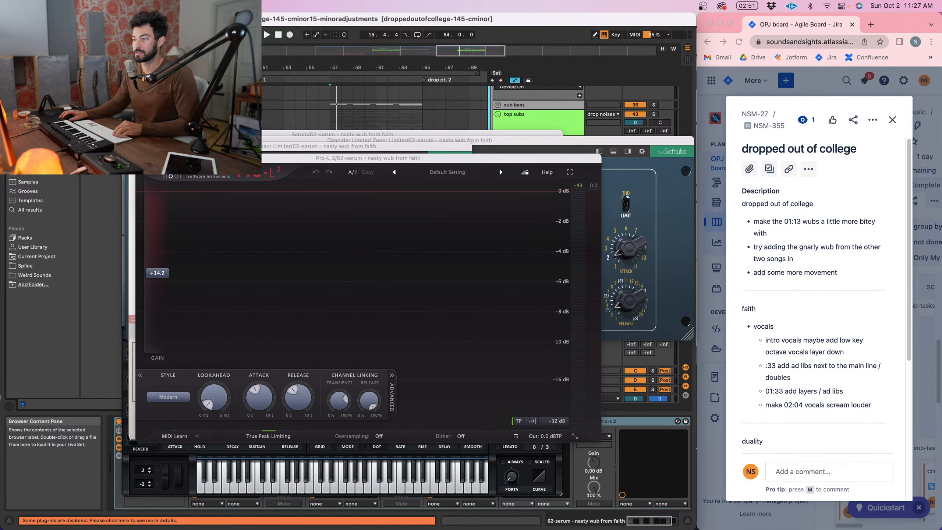
- Close all the plug-in windows opened by the nasty wub preset
click(141, 158)
click(135, 146)
click(130, 141)
click(127, 134)
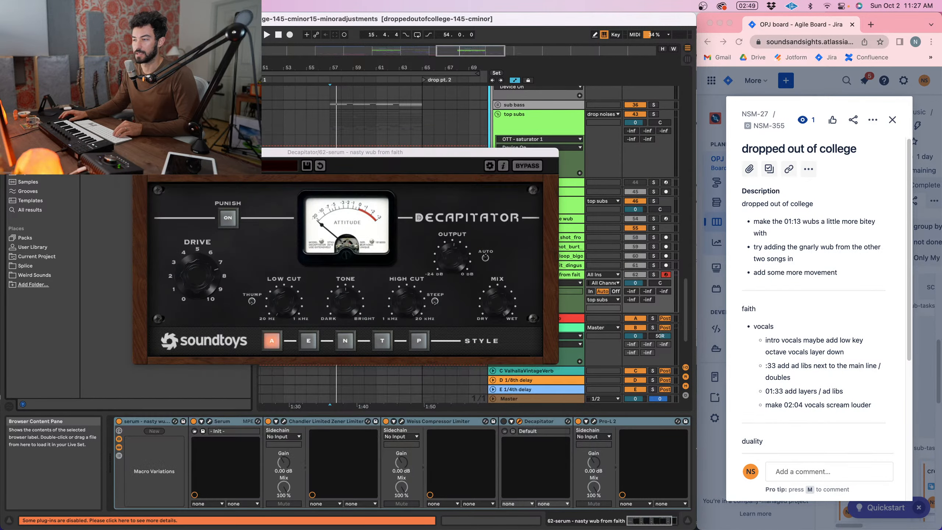
click(138, 152)
click(150, 421)
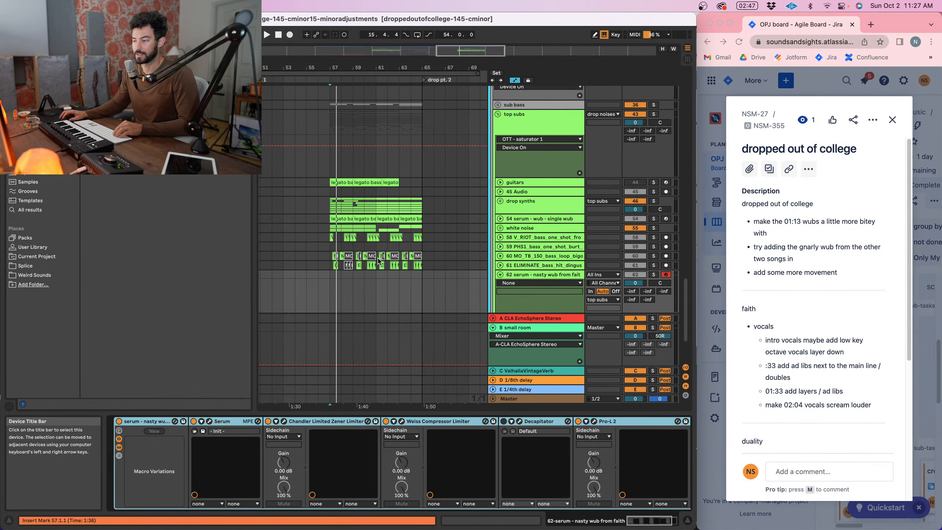
- Clear the drums solo and lower the computer keyboard range to C1–D2 for playing the nasty wub track
scroll(355, 165, up, 2)
scroll(355, 161, down, 2)
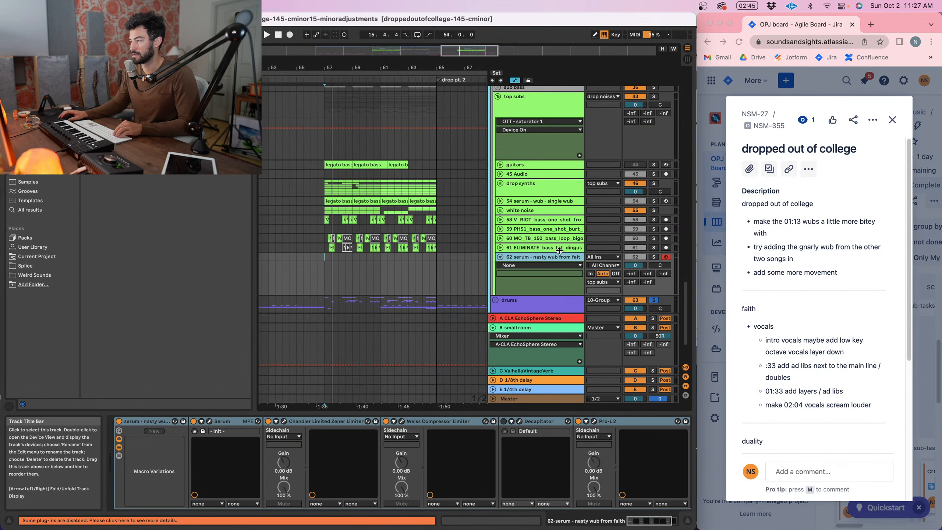
scroll(518, 259, down, 2)
scroll(354, 148, up, 2)
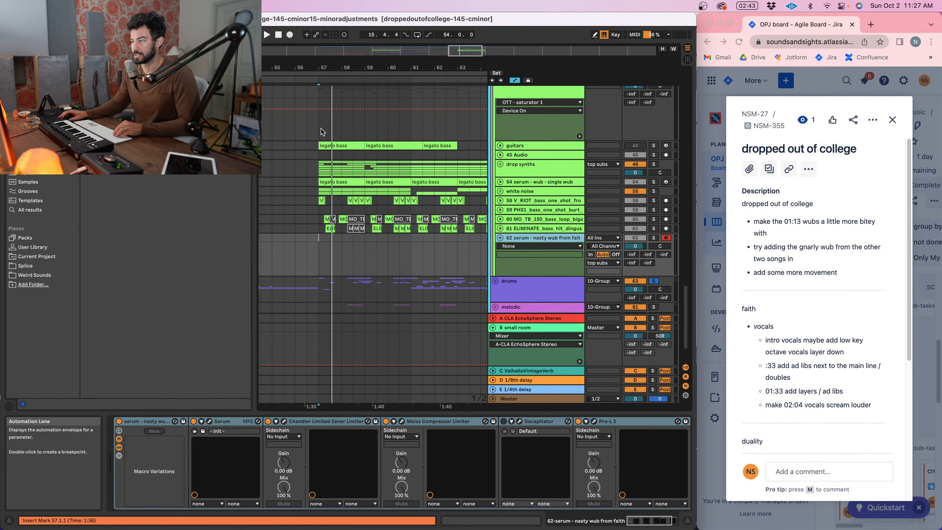
click(316, 106)
scroll(312, 112, down, 2)
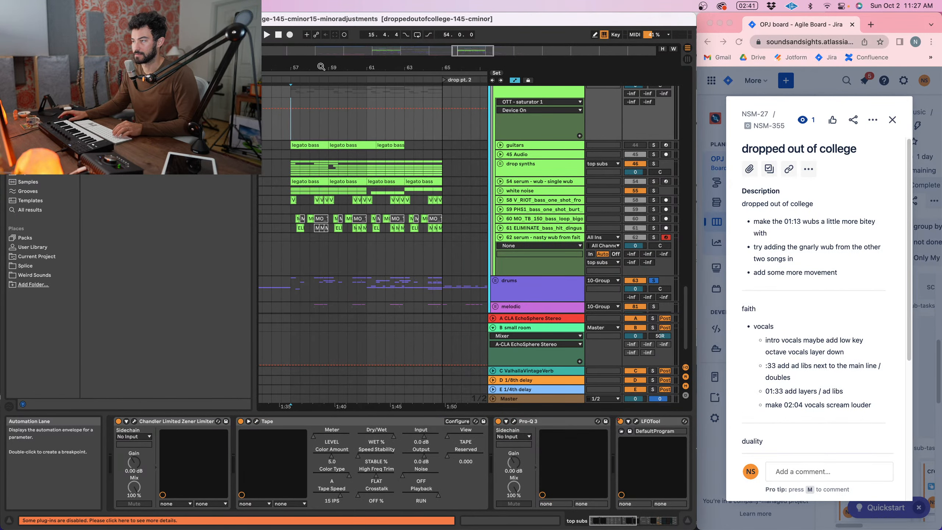
click(538, 239)
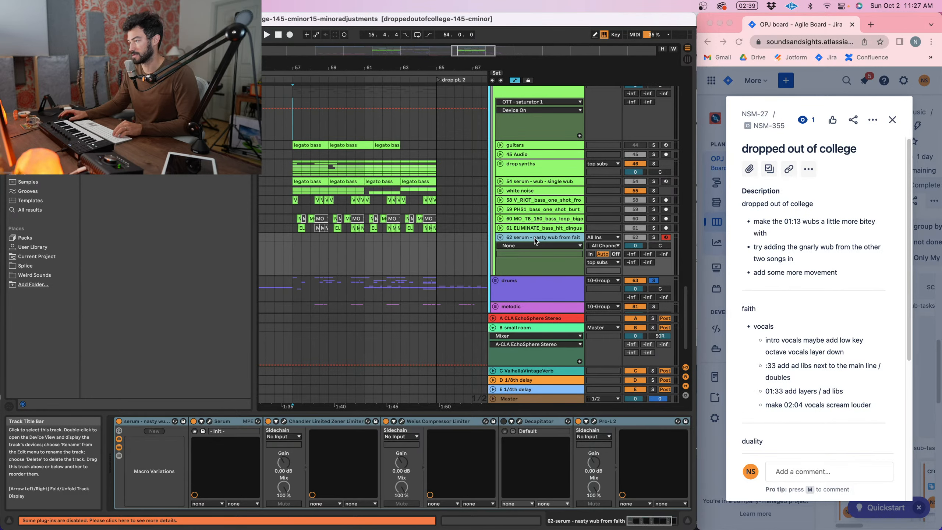
drag(293, 68, 293, 71)
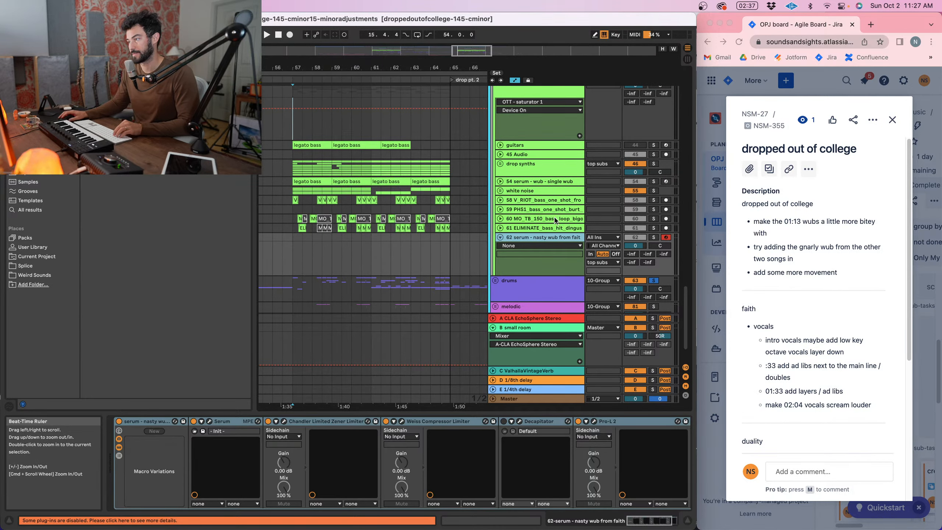
click(654, 237)
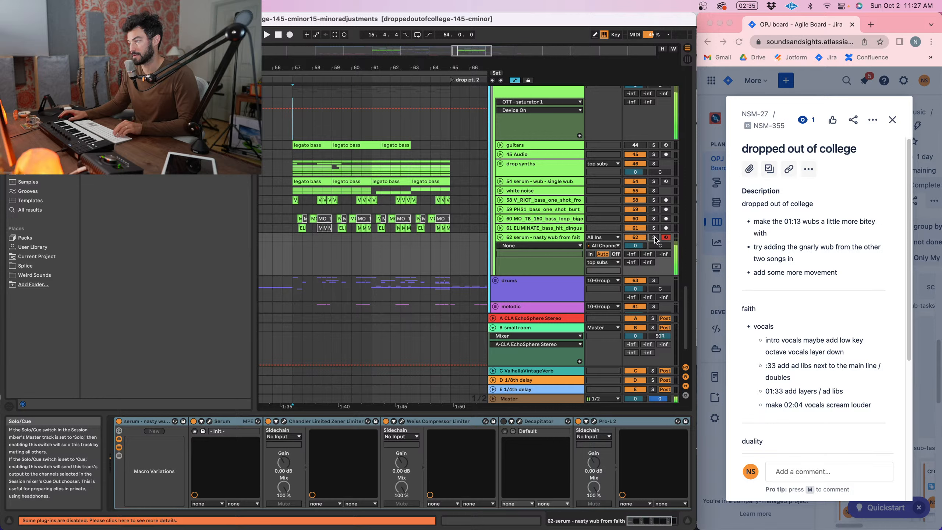
key(z)
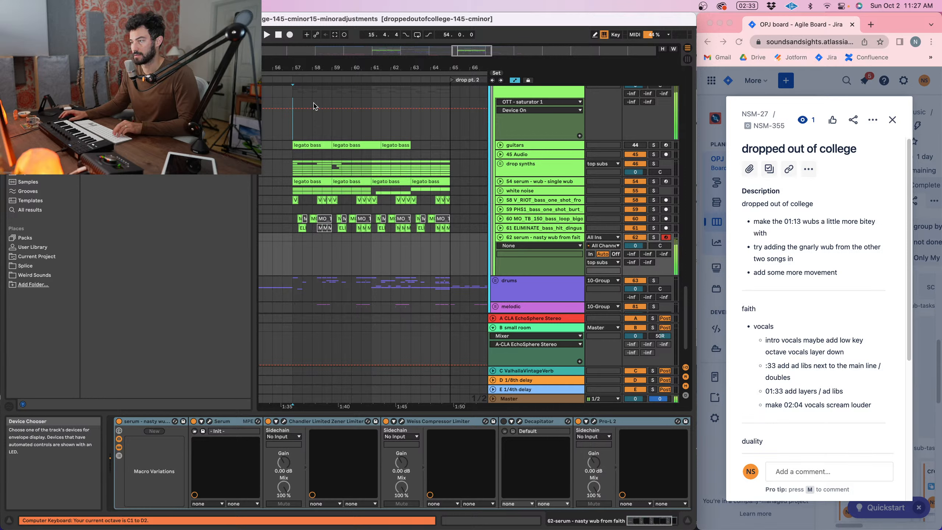
- Expand drop synths and copy the two "legato bass" clips from 47 Serum onto the nasty wub track at bar 57
click(508, 227)
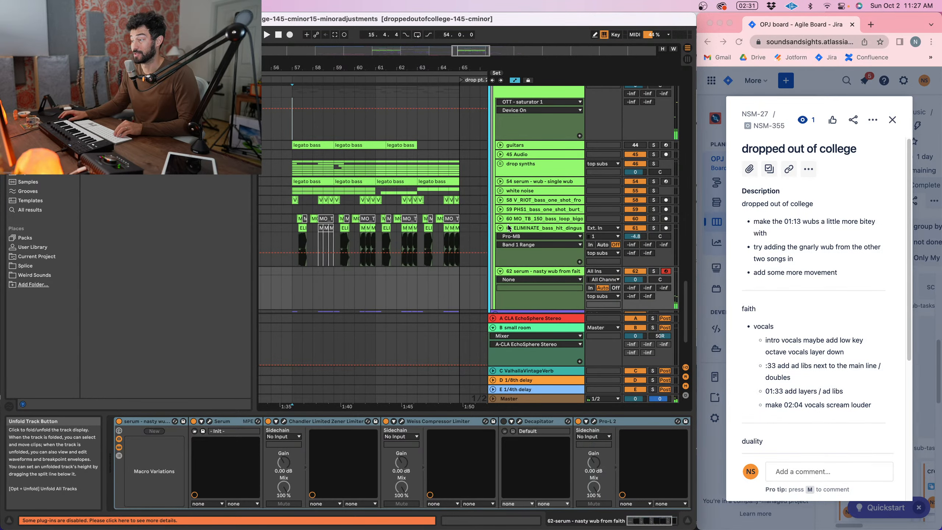
click(509, 228)
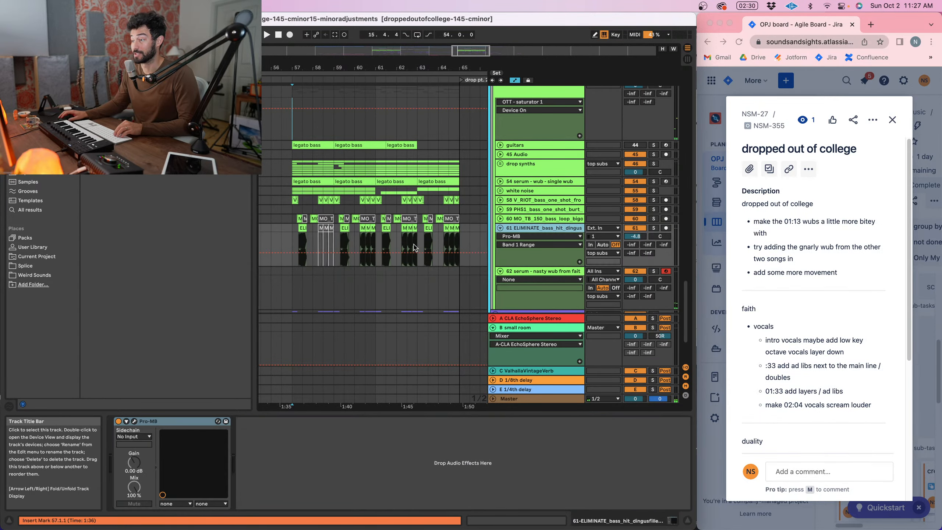
click(500, 165)
scroll(296, 177, down, 3)
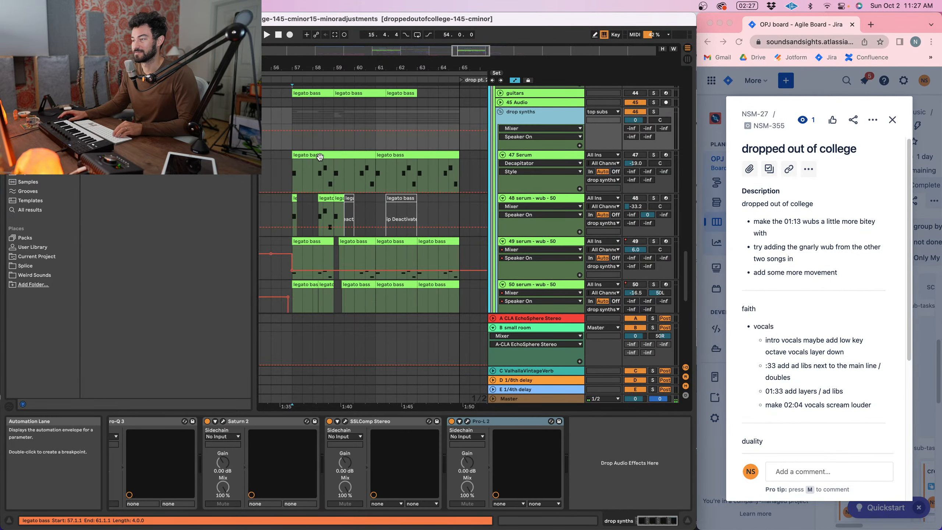
click(319, 155)
shift+click(410, 155)
scroll(299, 219, down, 10)
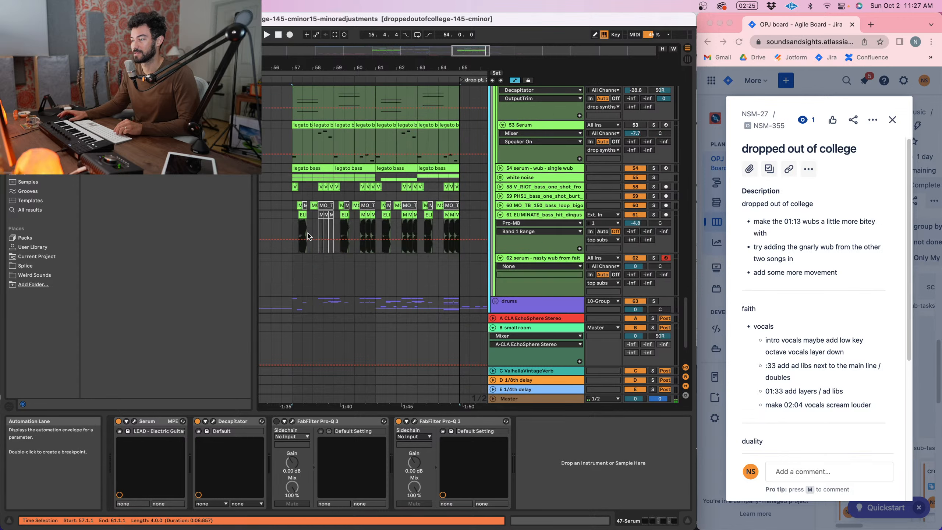
click(296, 215)
key(super+v)
click(296, 215)
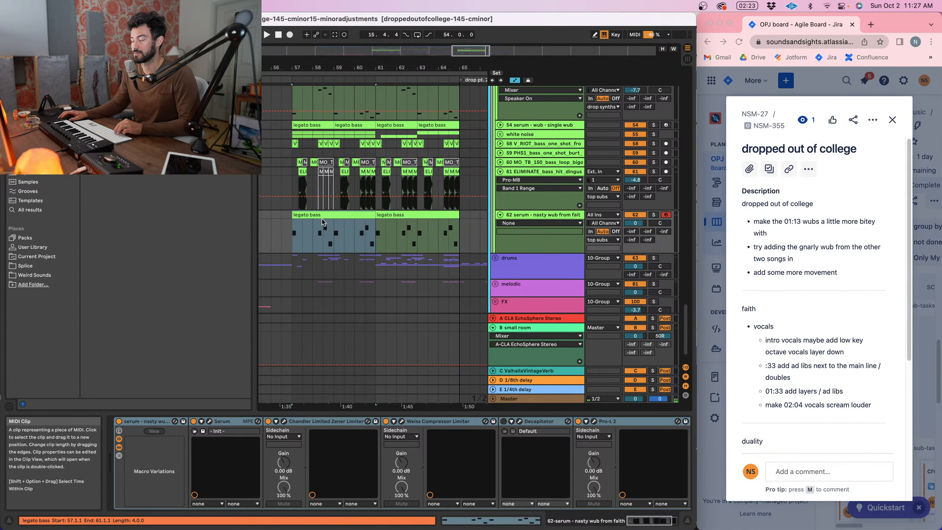
- Solo the nasty wub track and play back its copied bass line
click(634, 215)
click(653, 215)
key(space)
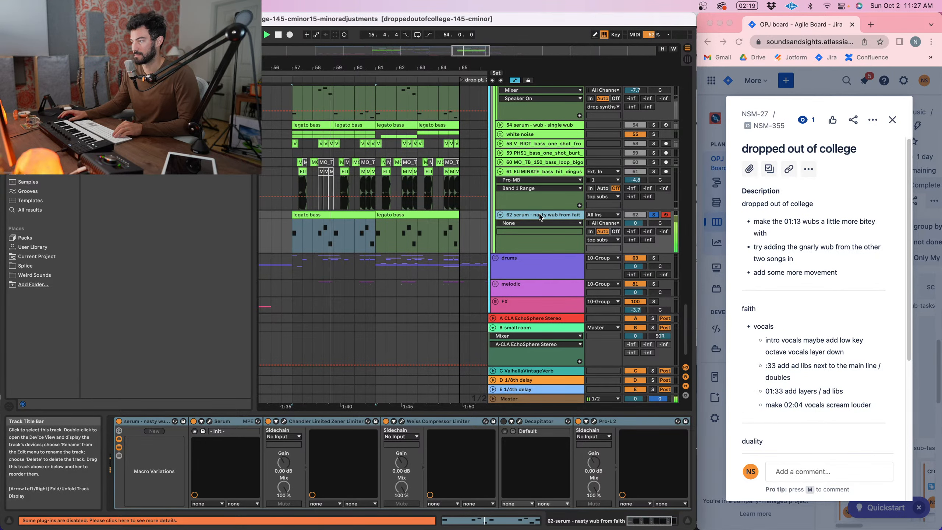
- Open the first "legato bass" clip on the nasty wub track, lengthen all its notes slightly and audition them
click(347, 216)
click(324, 212)
double_click(325, 214)
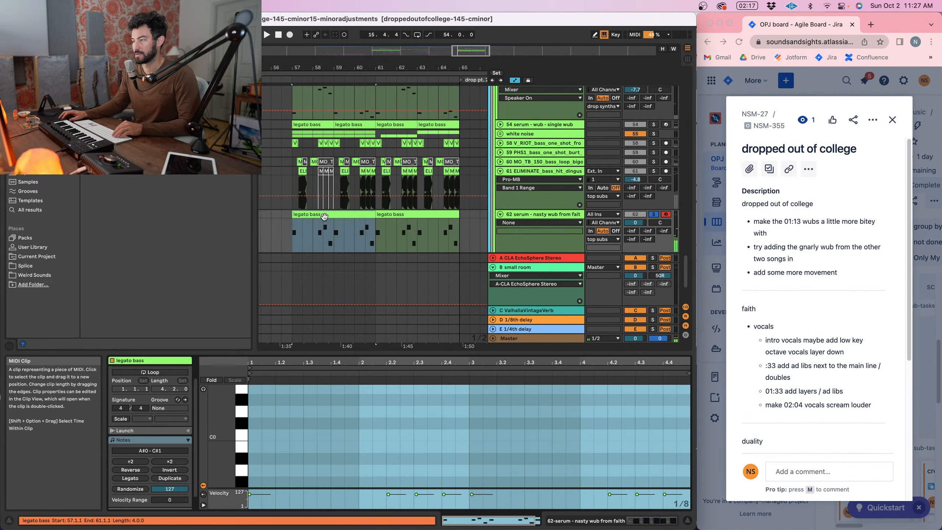
click(343, 429)
key(space)
scroll(311, 430, up, 10)
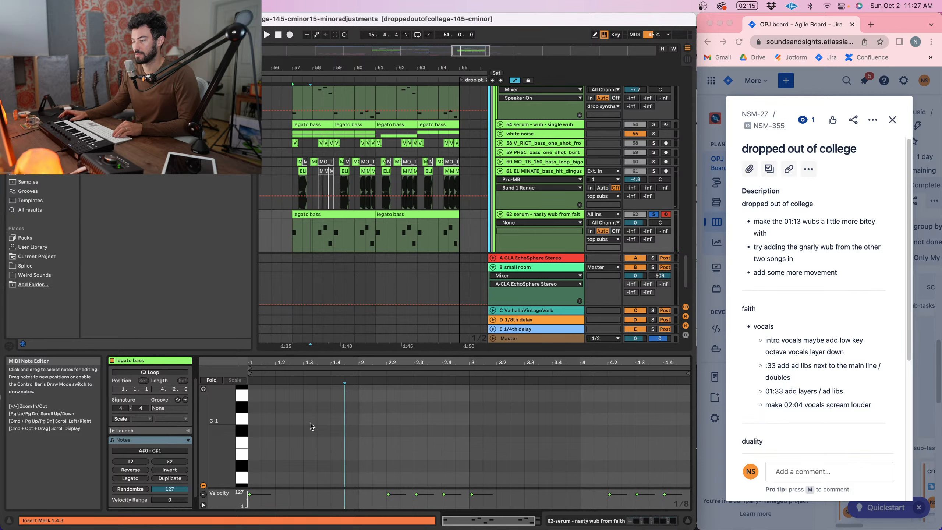
click(317, 425)
key(super+a)
drag(271, 416, 276, 415)
key(space)
key(space)
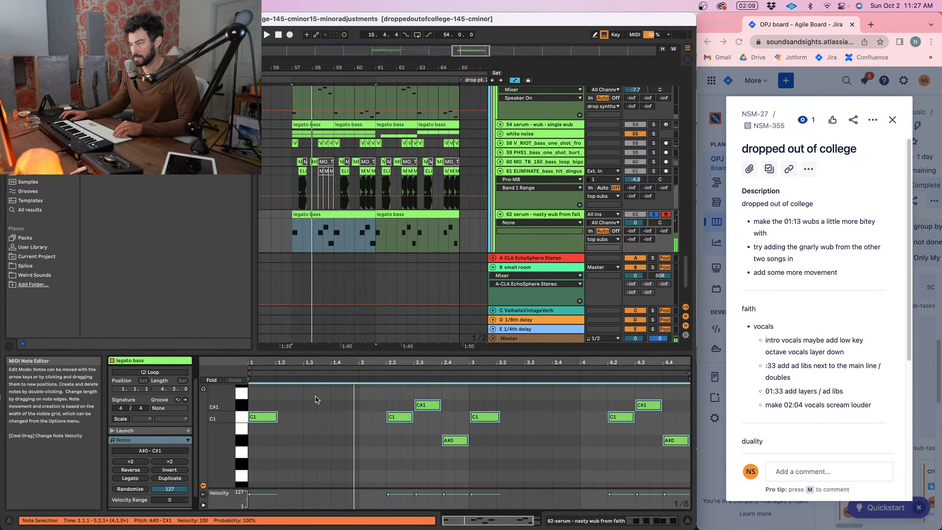
- Open Serum on the nasty wub track and try LFO 1 rates of 1/2 and bar during playback
double_click(537, 215)
click(209, 422)
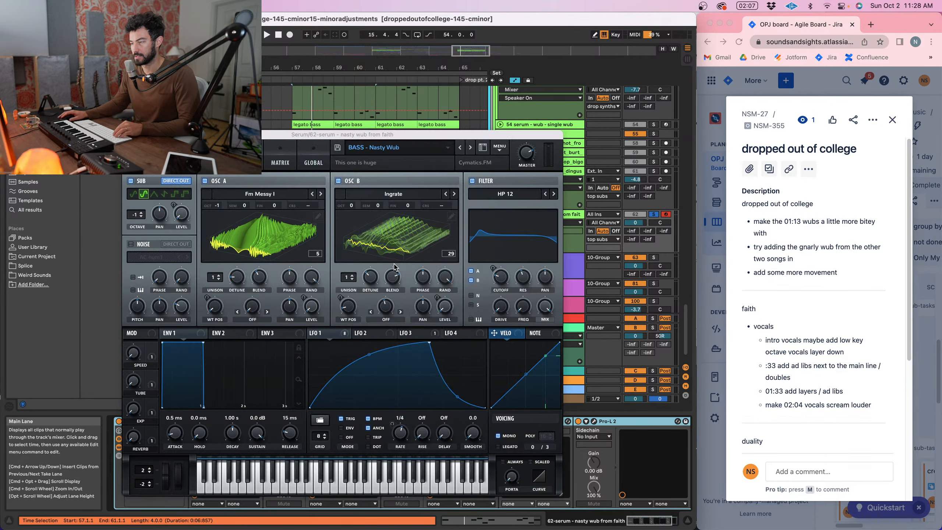
key(space)
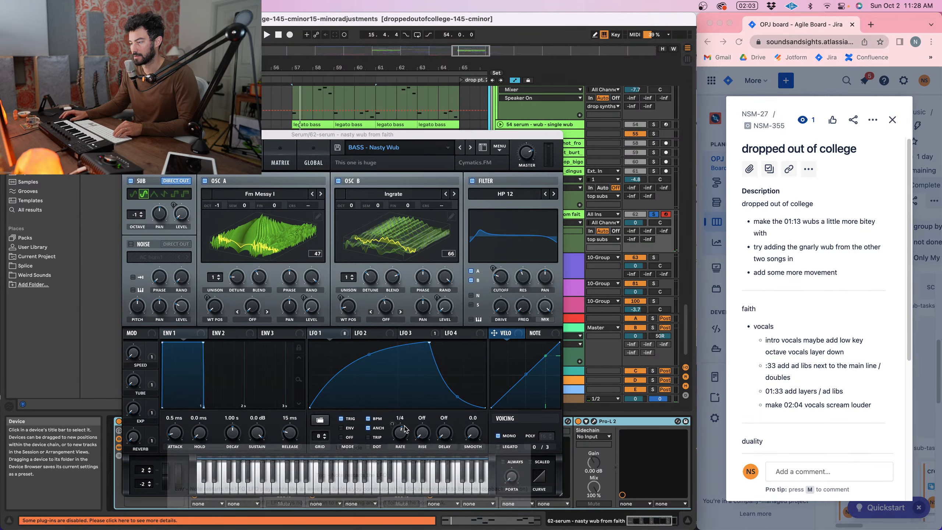
drag(404, 425, 406, 422)
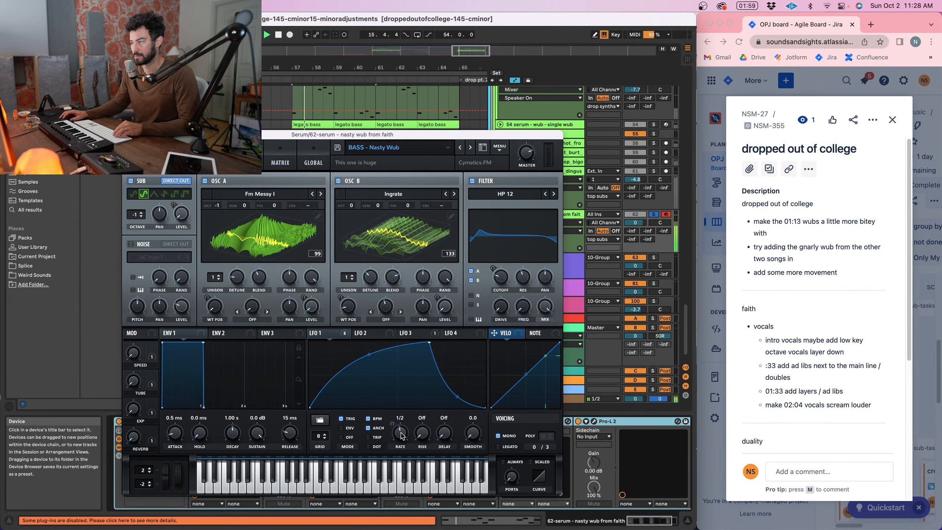
drag(402, 436, 402, 439)
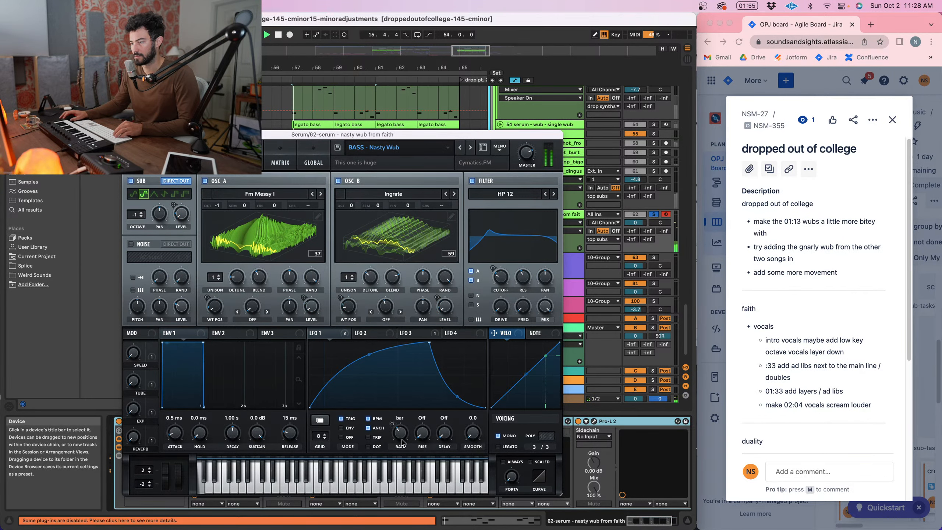
drag(402, 442, 405, 432)
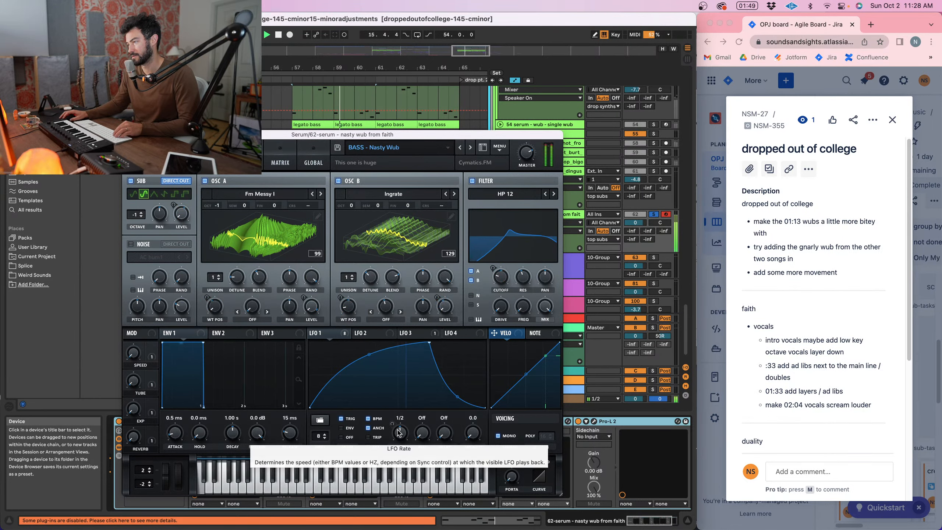
key(space)
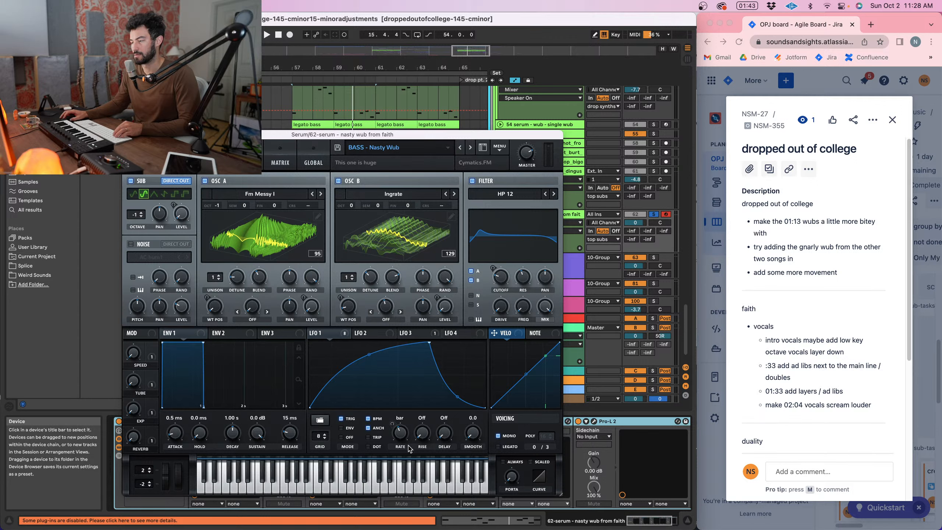
- Set the rate of Serum's LFO 3 to bar and audition the wub
click(410, 332)
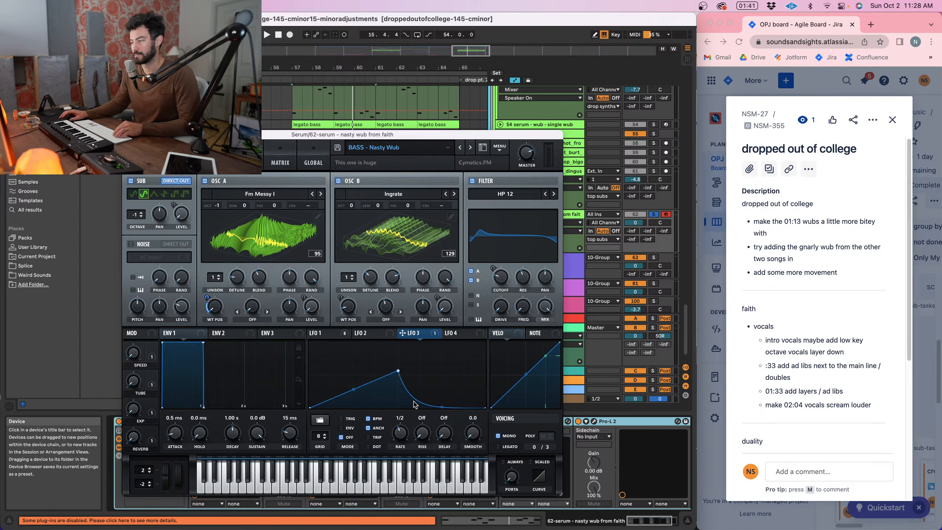
drag(405, 434, 401, 440)
key(space)
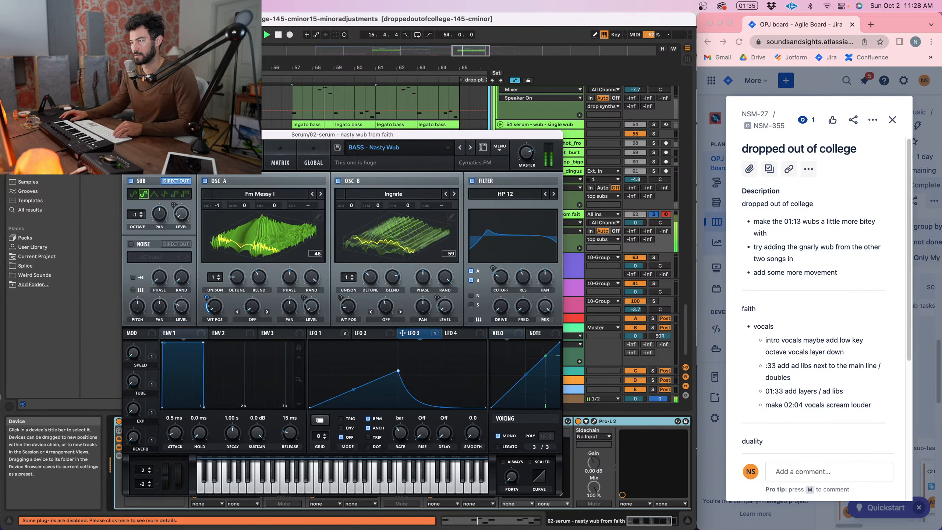
- Lengthen the first C1 note of the nasty wub's "legato bass" clip to two beats, ending at 1.3
click(293, 240)
double_click(313, 234)
key(space)
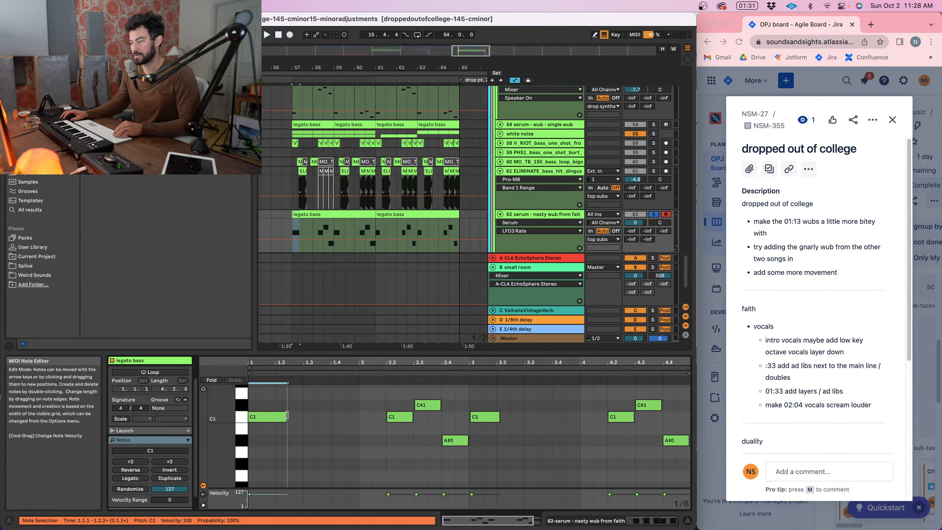
drag(287, 415, 303, 415)
key(space)
- Open Serum on the nasty wub track and move the peak of its LFO 3 curve later and higher
double_click(545, 214)
key(space)
key(space)
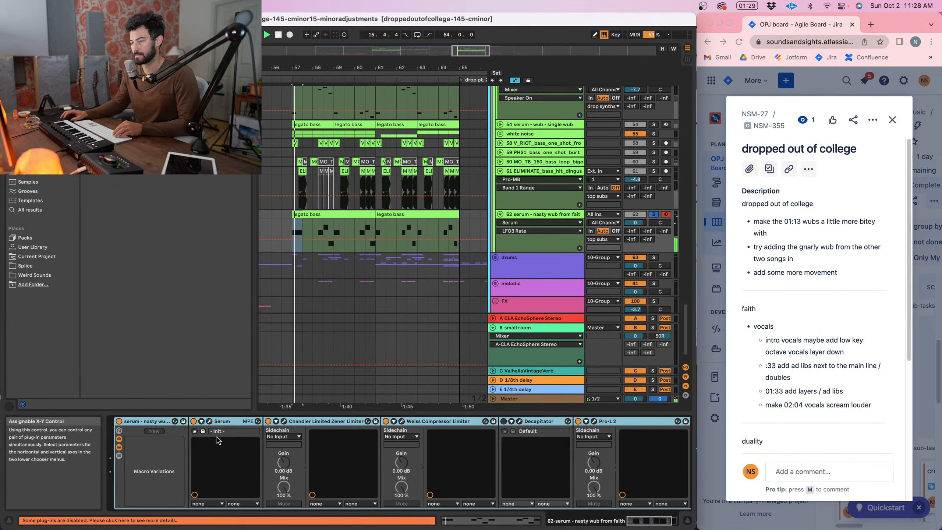
click(209, 421)
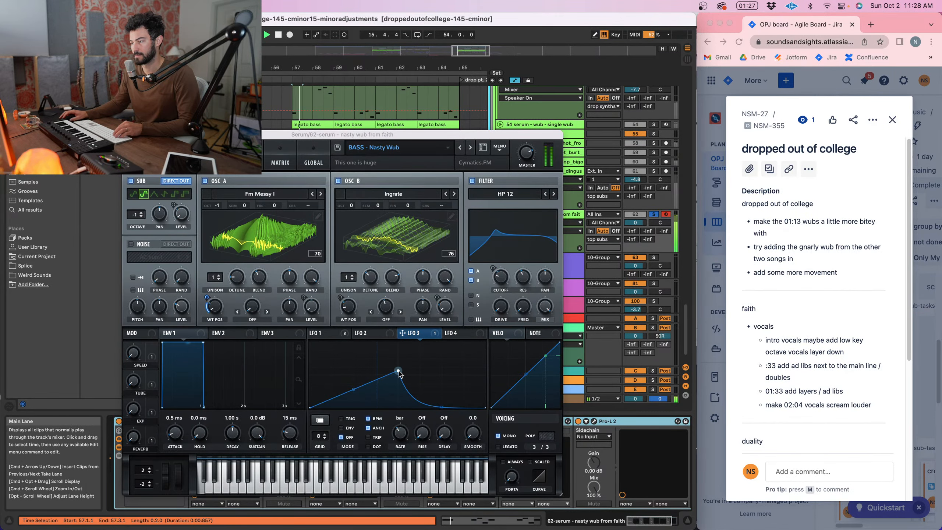
drag(398, 371, 450, 357)
- Move the peak of Serum's LFO 1 curve later, set its rate to bar and audition the wub
click(330, 333)
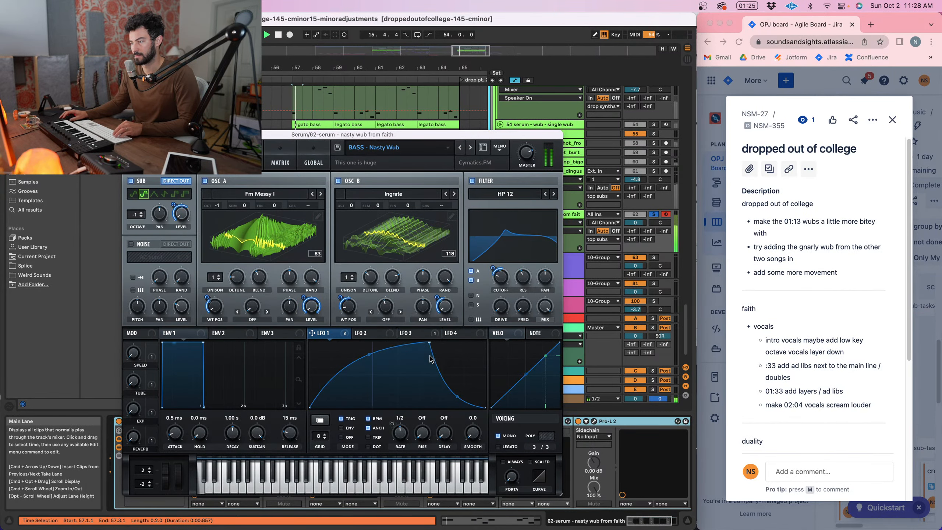
drag(429, 343, 453, 343)
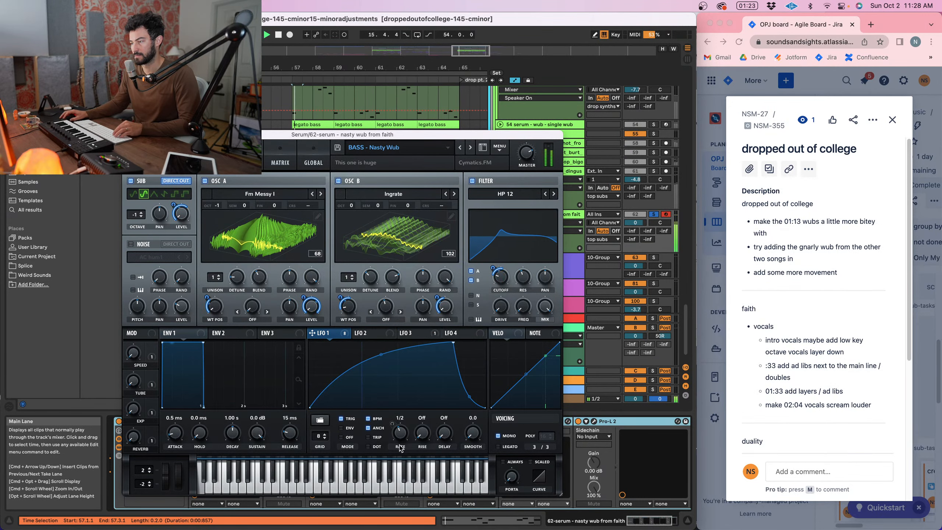
drag(400, 445, 401, 457)
key(space)
key(space)
key(space)
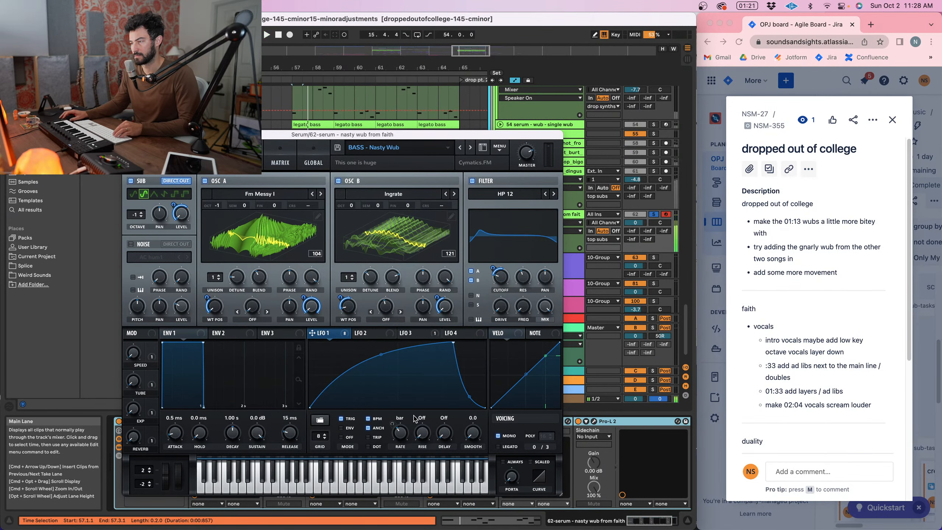
key(space)
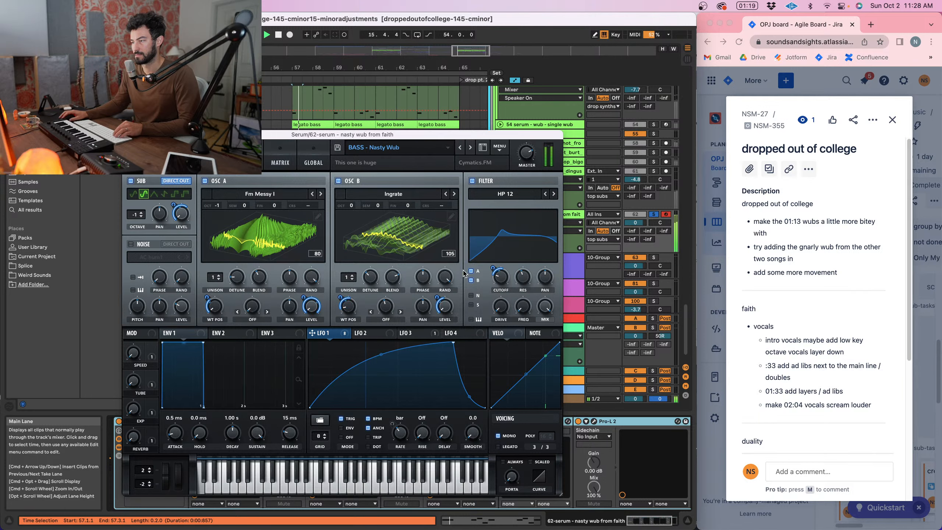
click(128, 135)
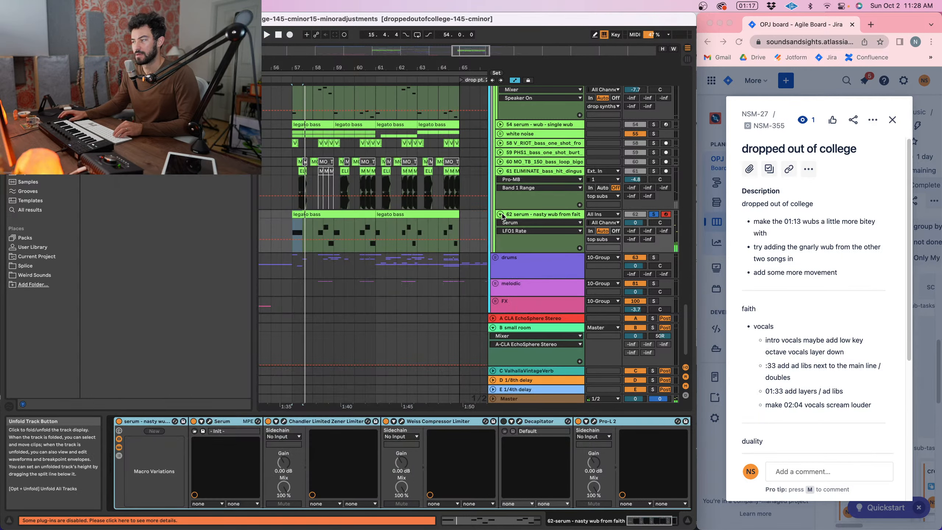
- Bypass LFOTool on the top subs group
click(522, 214)
scroll(529, 214, up, 10)
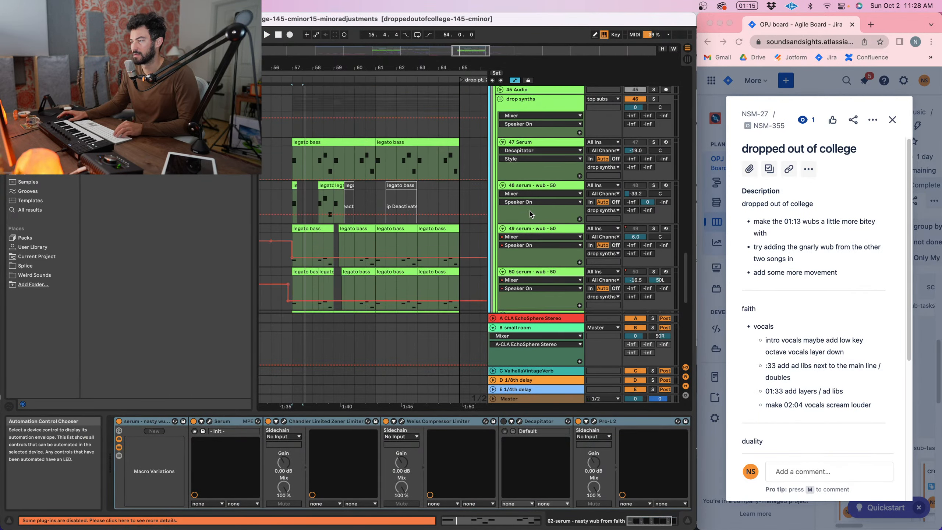
click(529, 181)
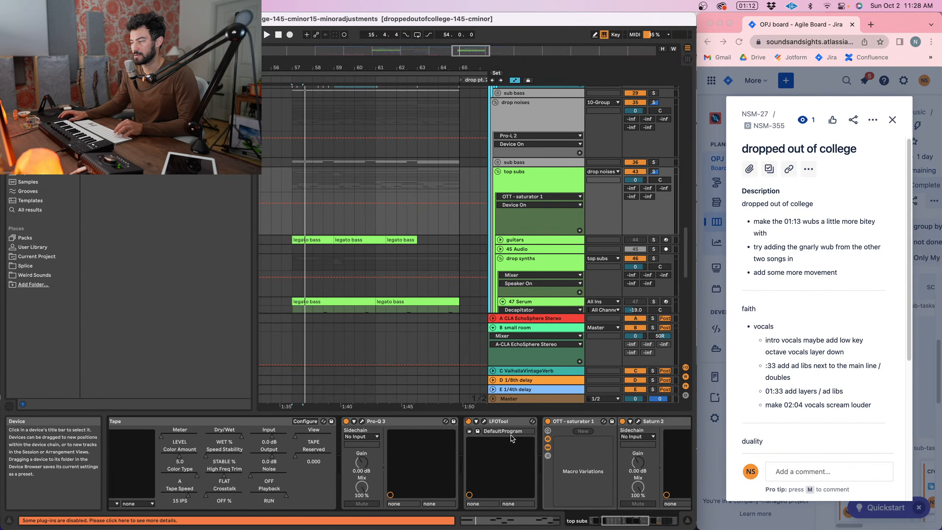
click(468, 422)
key(space)
click(497, 422)
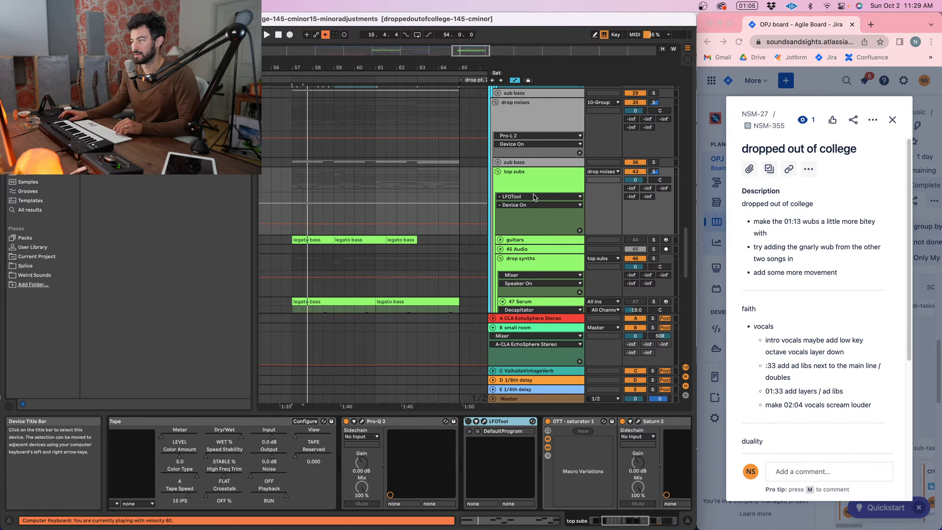
- Cut LFOTool from the top subs group's device chain
click(529, 183)
click(498, 172)
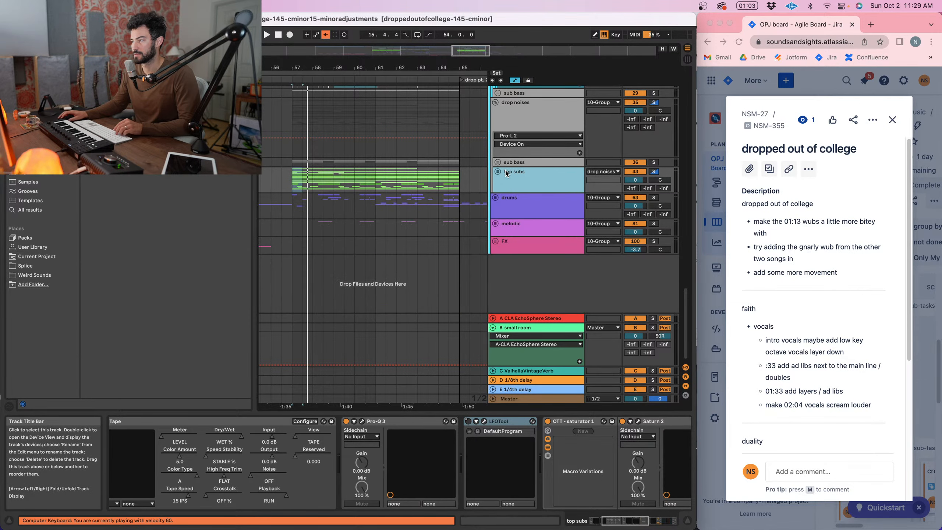
click(499, 172)
scroll(511, 173, down, 3)
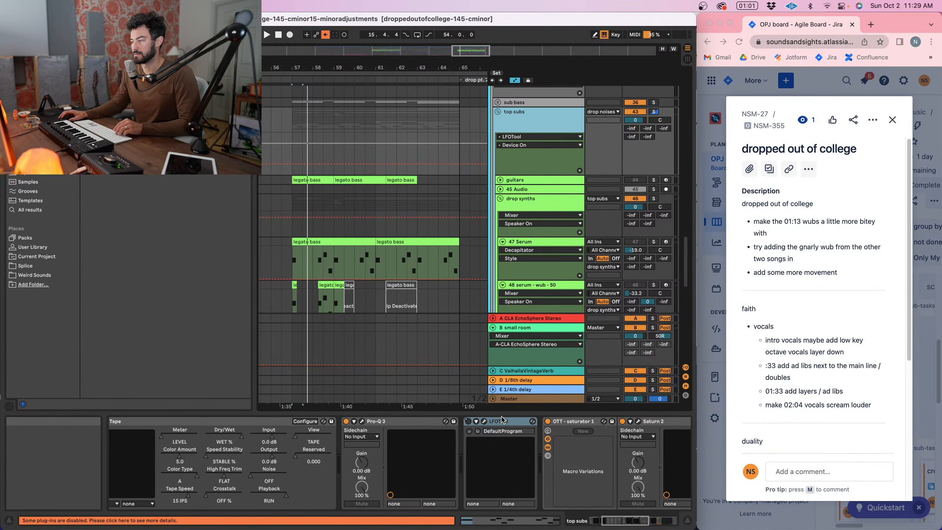
click(504, 421)
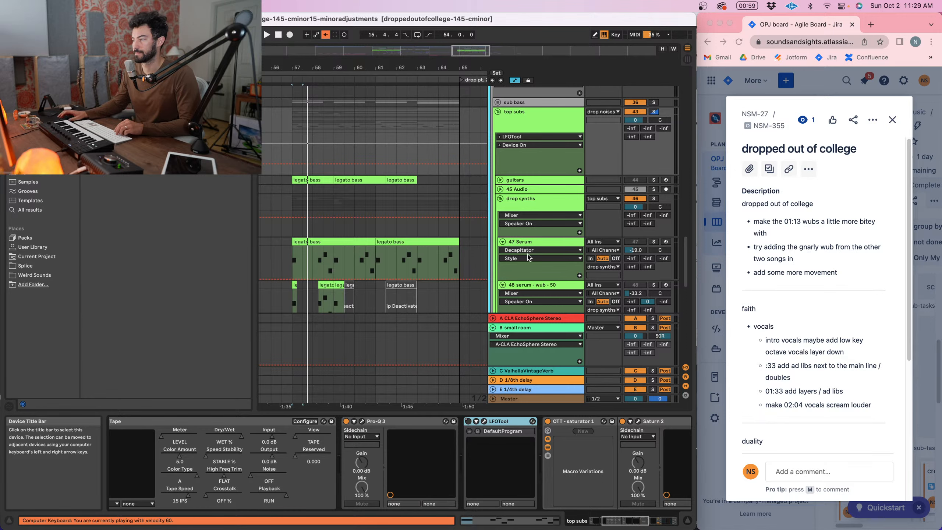
key(Delete)
- Fold the drop synths group, paste LFOTool back into the top subs chain before OTT - saturator 1 and audition
click(500, 199)
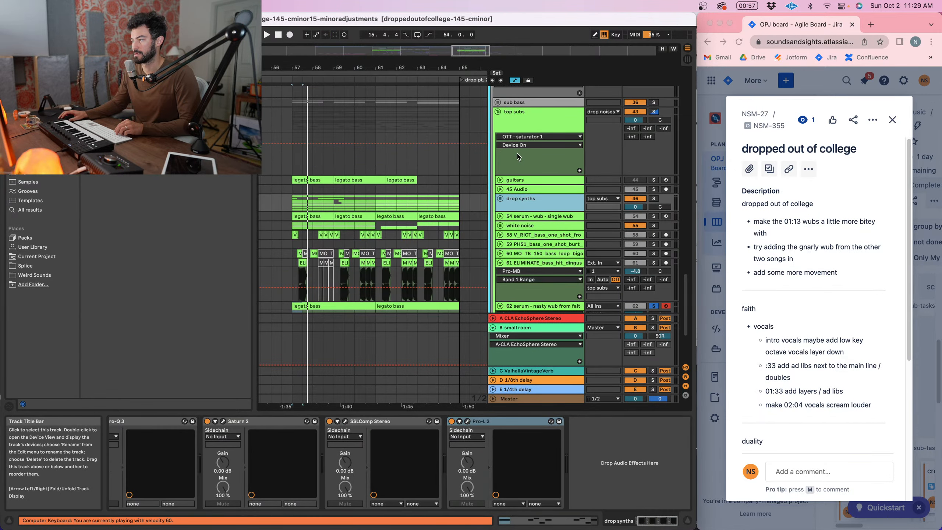
click(519, 177)
scroll(533, 224, up, 3)
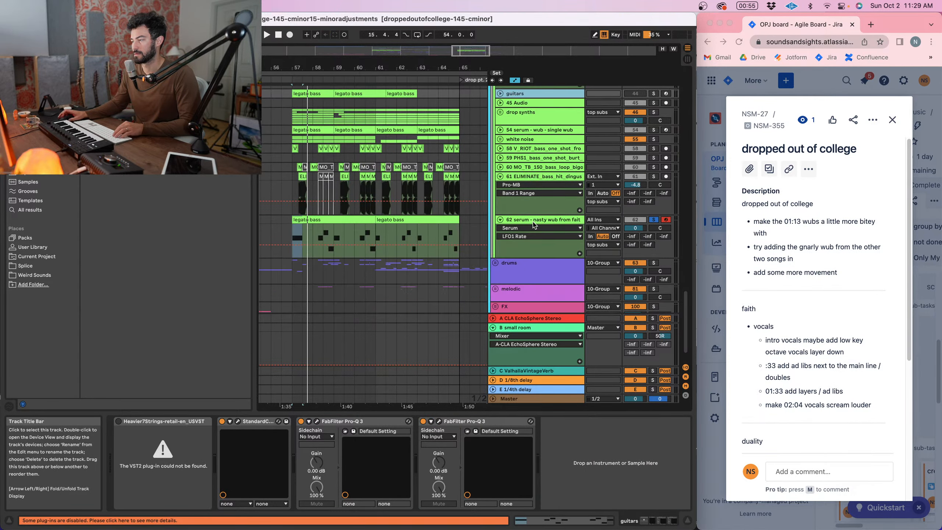
scroll(533, 224, down, 1)
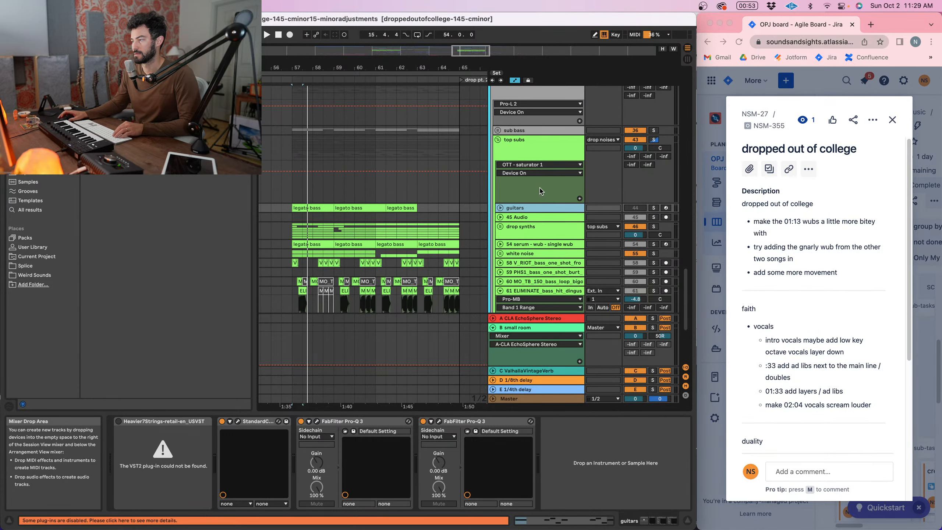
click(542, 144)
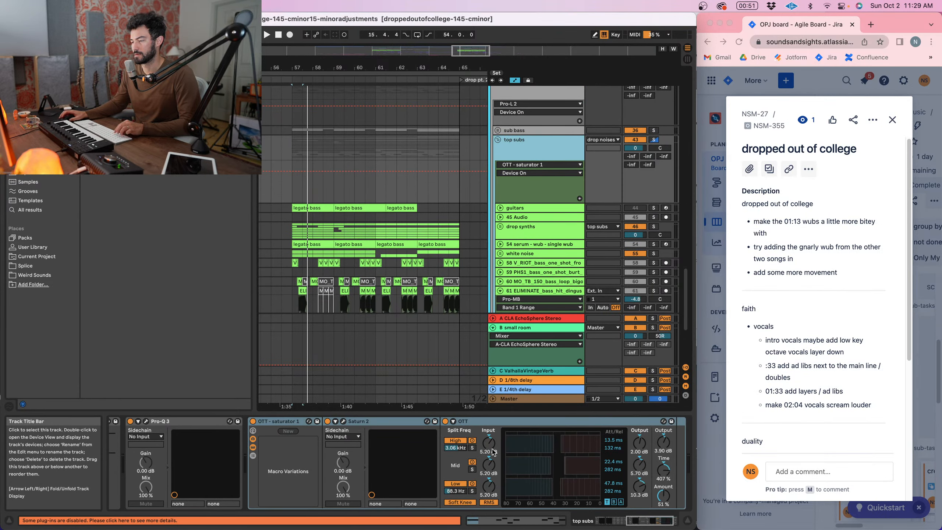
key(super+v)
scroll(528, 208, down, 10)
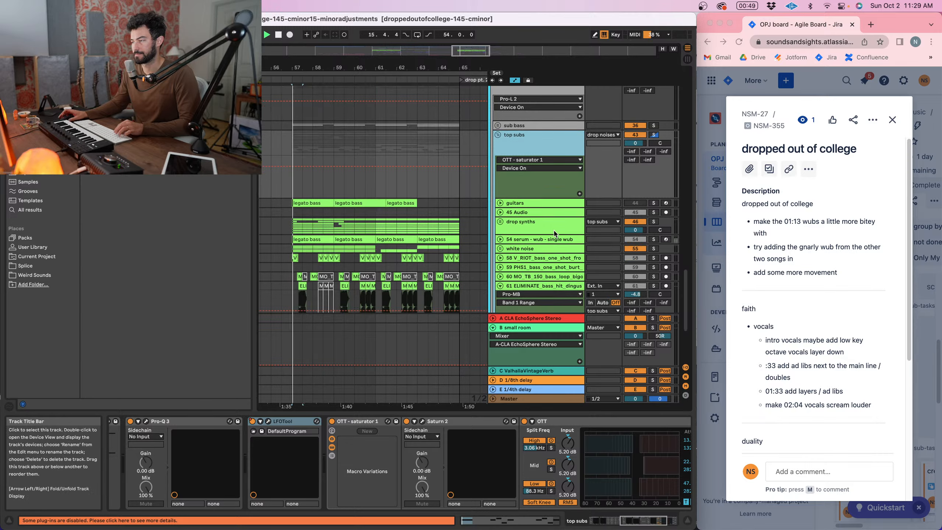
click(528, 193)
scroll(522, 193, up, 10)
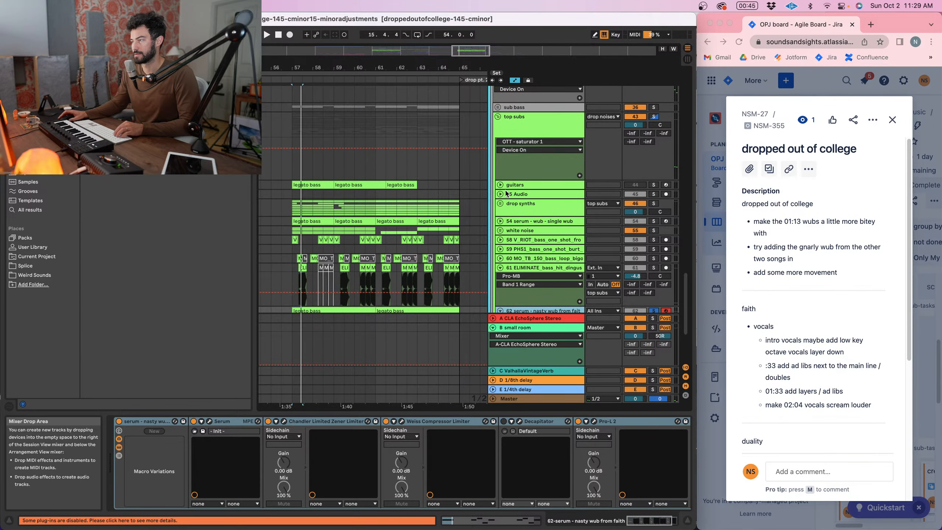
- Open LFOTool on the top subs group, turn off the group's solo and audition the full drop
click(503, 125)
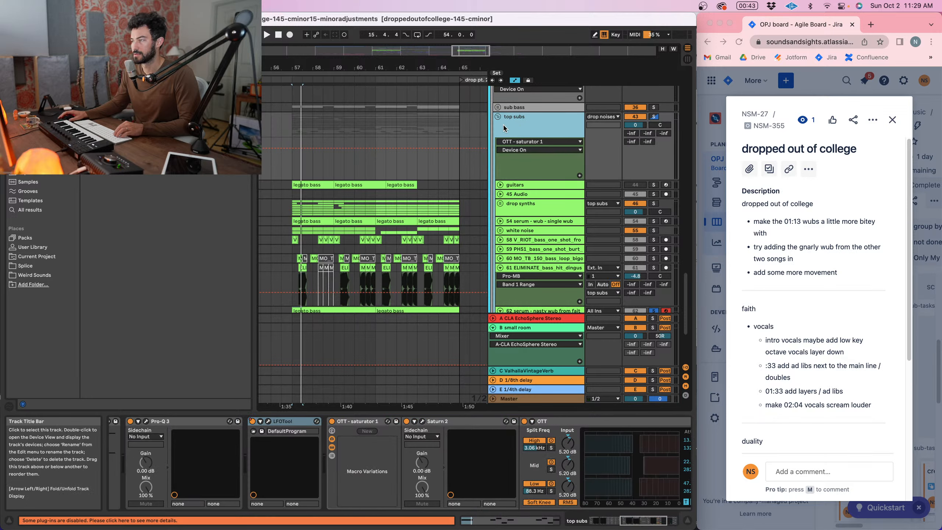
click(268, 421)
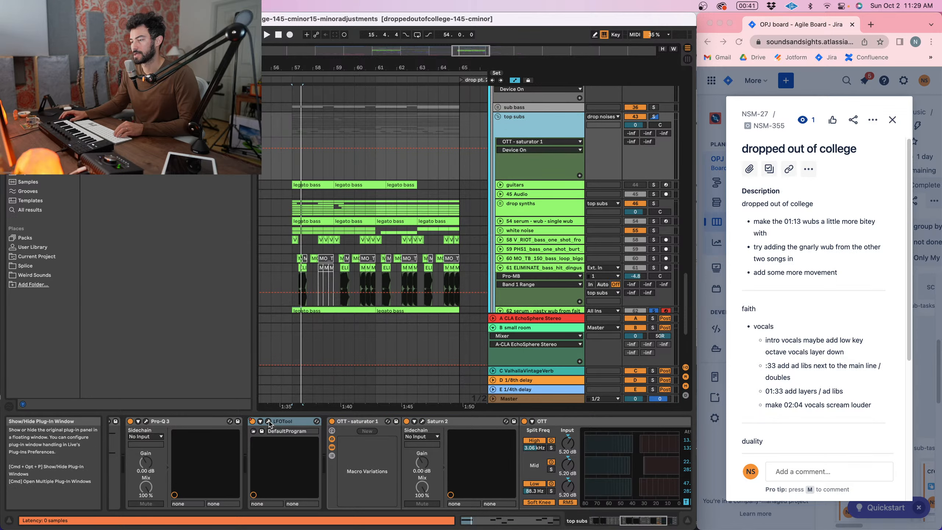
key(space)
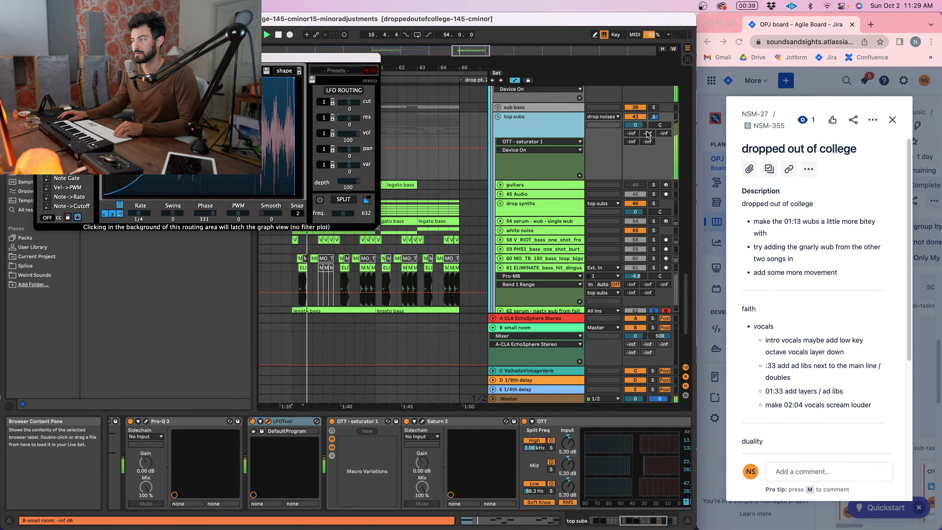
click(654, 117)
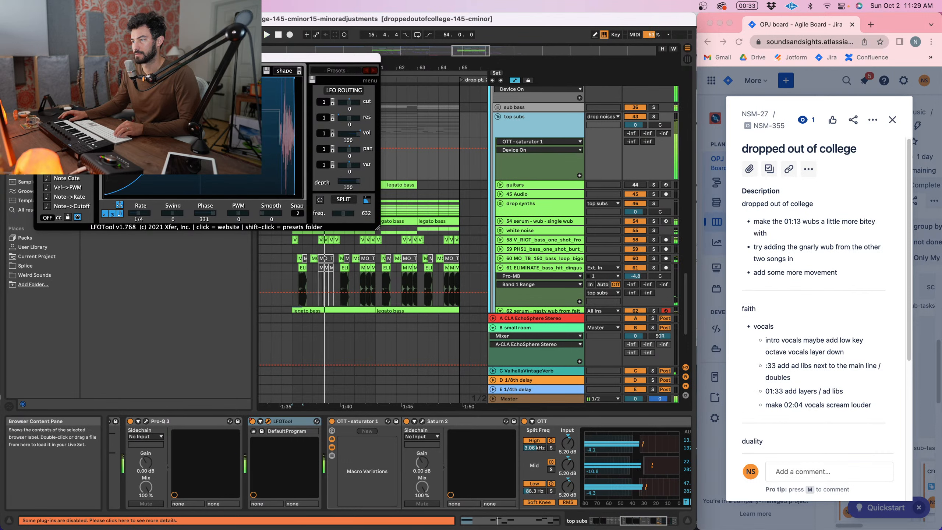
key(space)
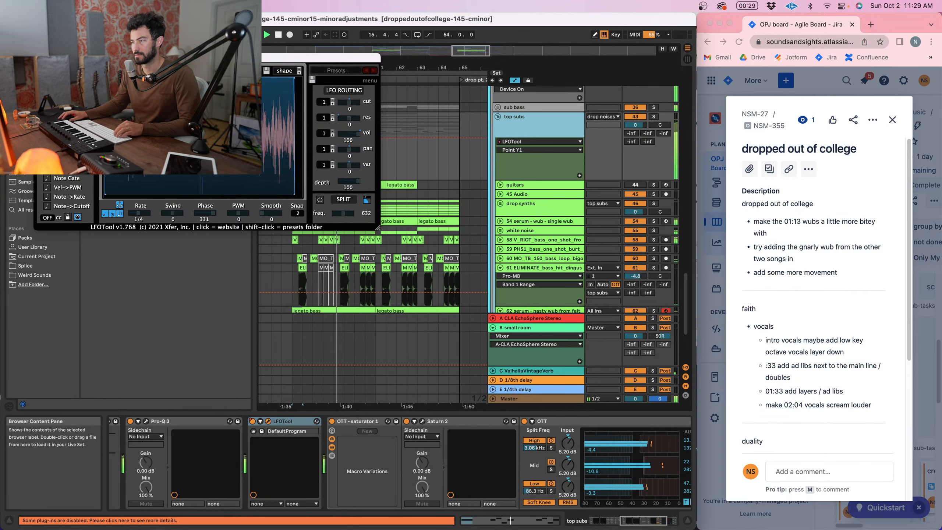
key(space)
key(space)
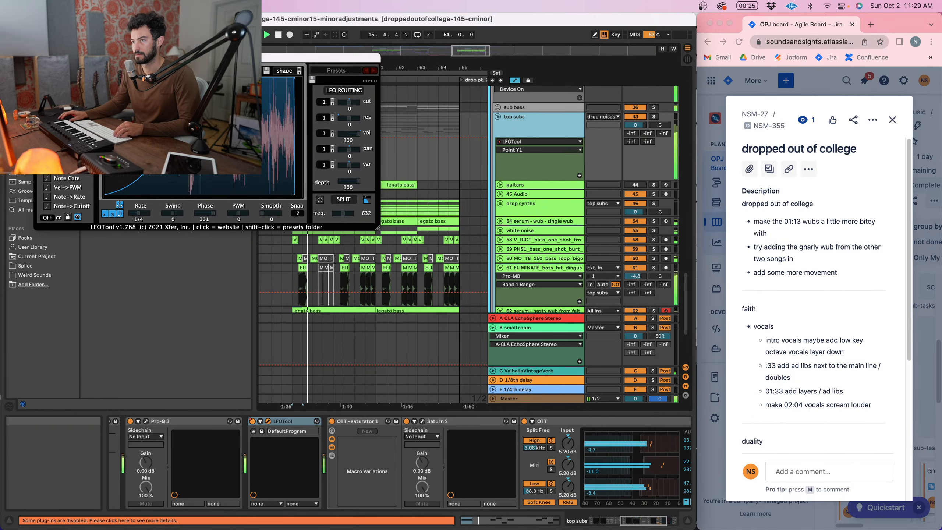
- Close LFOTool, mute the nasty wub track and replay the drop
click(40, 58)
scroll(336, 207, down, 5)
click(634, 194)
key(space)
key(space)
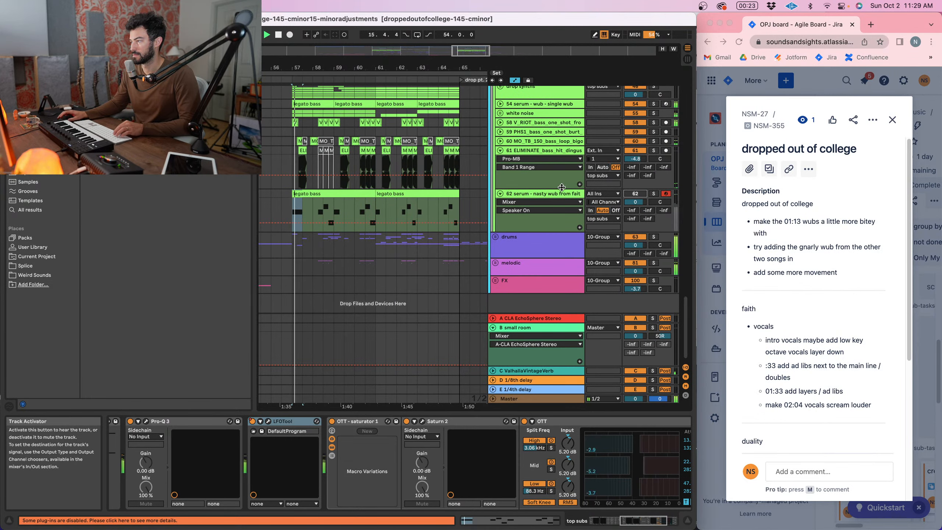
- Compare the drop with the top subs LFOTool bypassed and active, and check its window during playback
click(560, 192)
scroll(534, 159, up, 3)
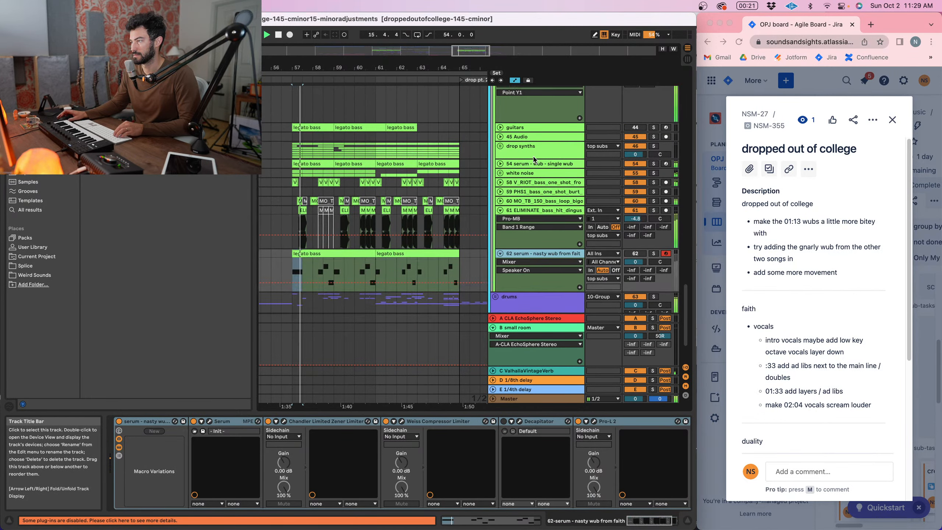
scroll(533, 160, up, 3)
click(538, 117)
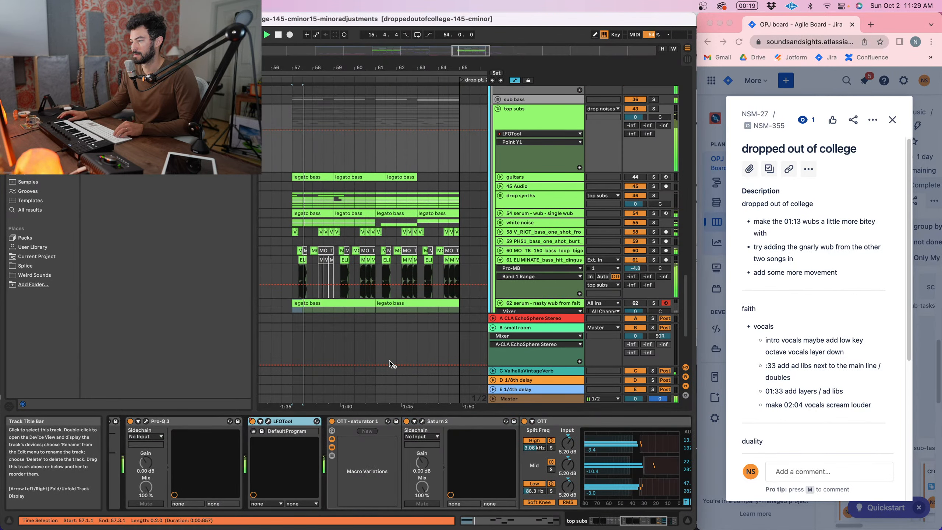
key(space)
click(253, 421)
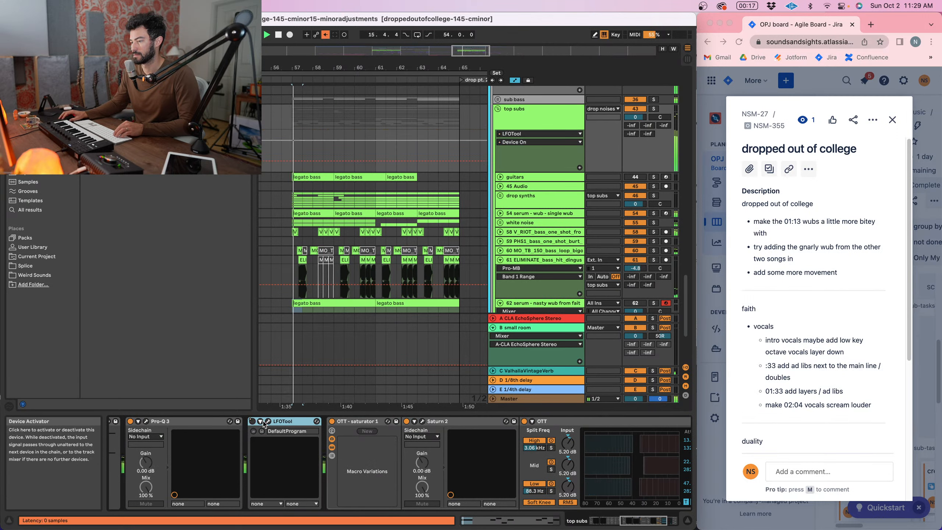
click(253, 422)
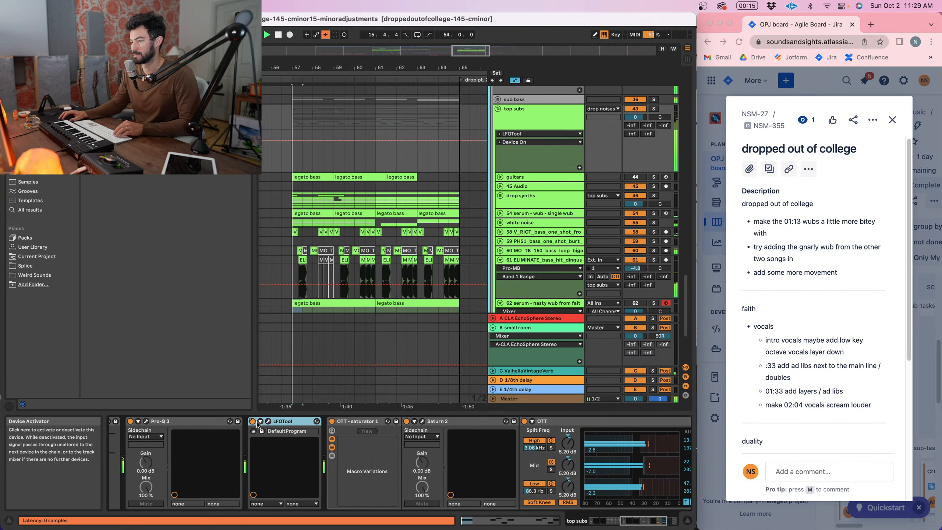
click(268, 421)
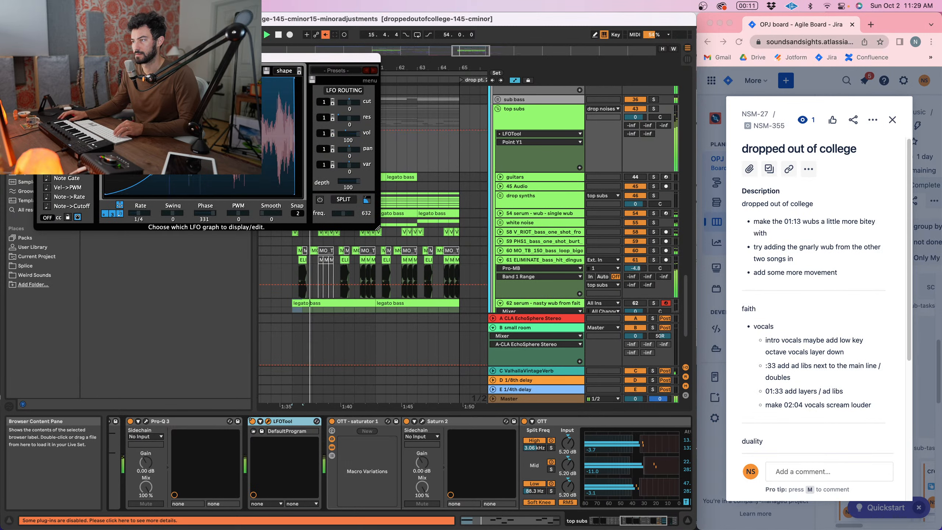
click(41, 58)
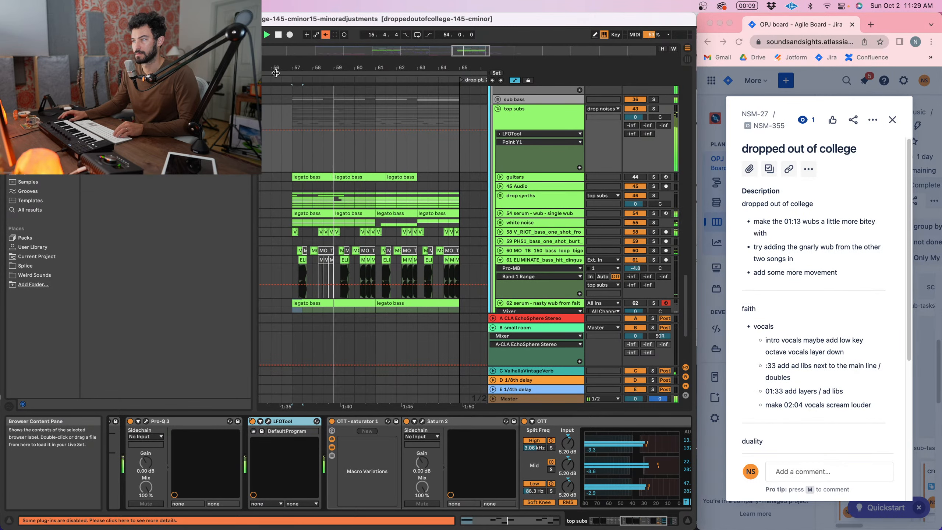
- Place the playback start at bar 57 on top subs, re-enable the overridden automation and replay the drop
drag(313, 68, 286, 68)
click(295, 112)
click(528, 125)
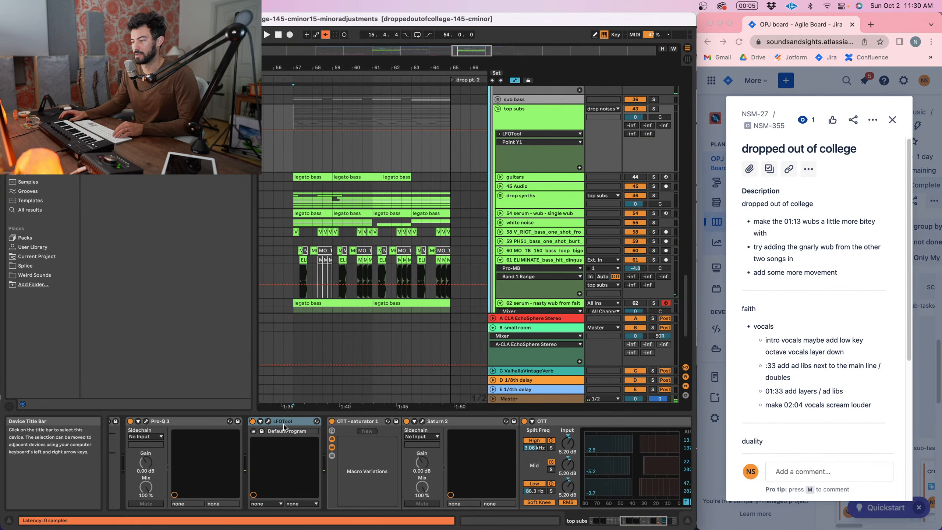
click(293, 421)
key(space)
click(378, 84)
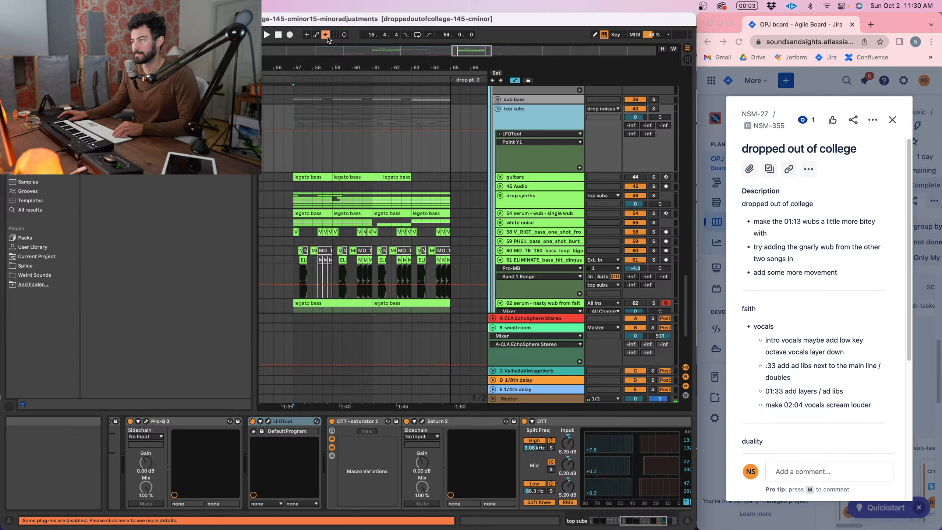
click(326, 35)
key(space)
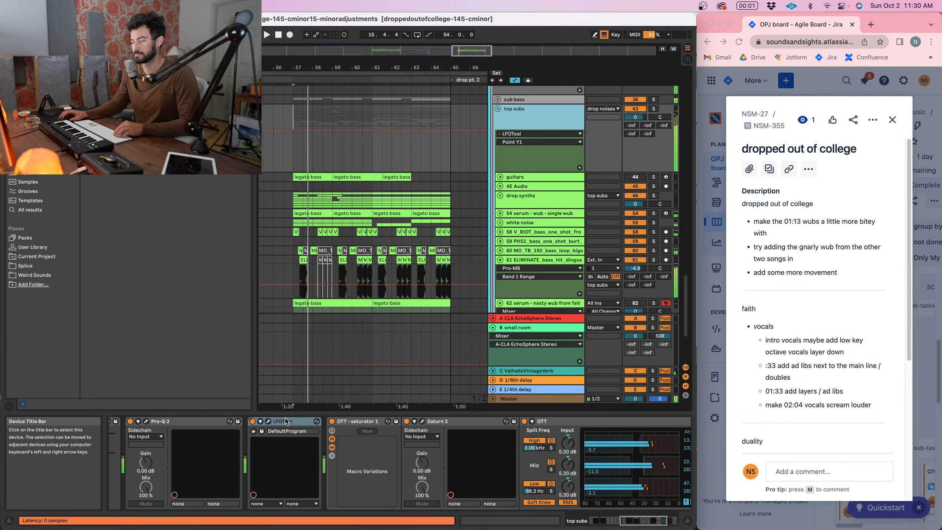
- Check the top subs LFOTool window, close it and replay the drop from bar 57
click(270, 422)
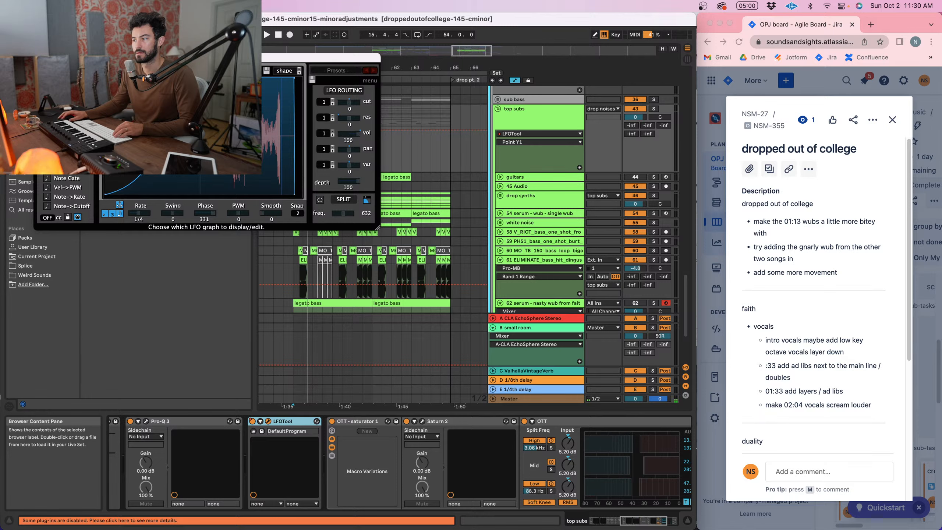
click(39, 57)
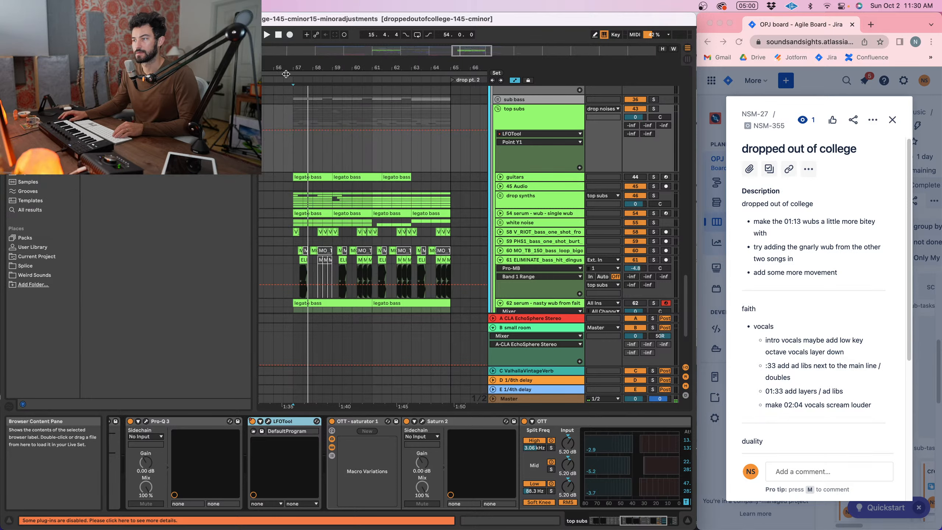
drag(345, 67, 345, 59)
click(302, 116)
key(space)
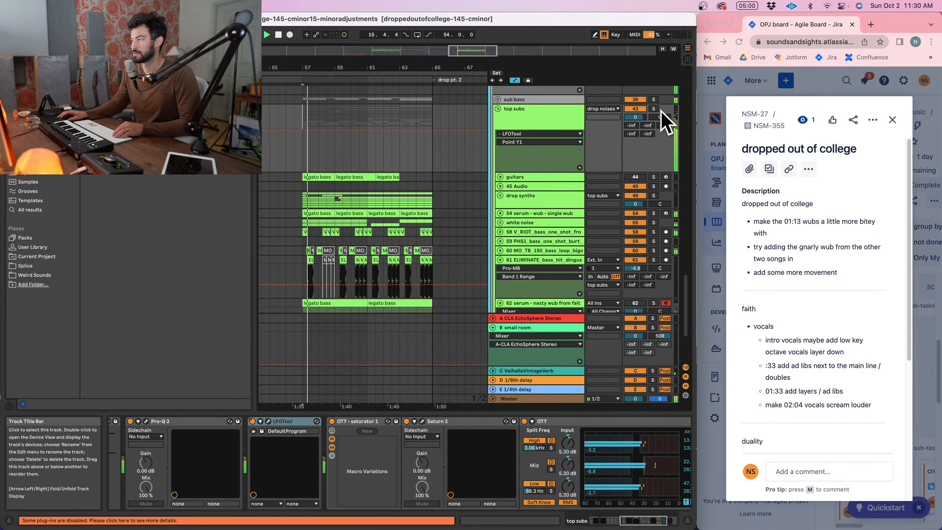
- Audition the drop from bar 57 with the top subs group soloed and with its solo turned off
click(653, 108)
key(space)
key(space)
click(527, 116)
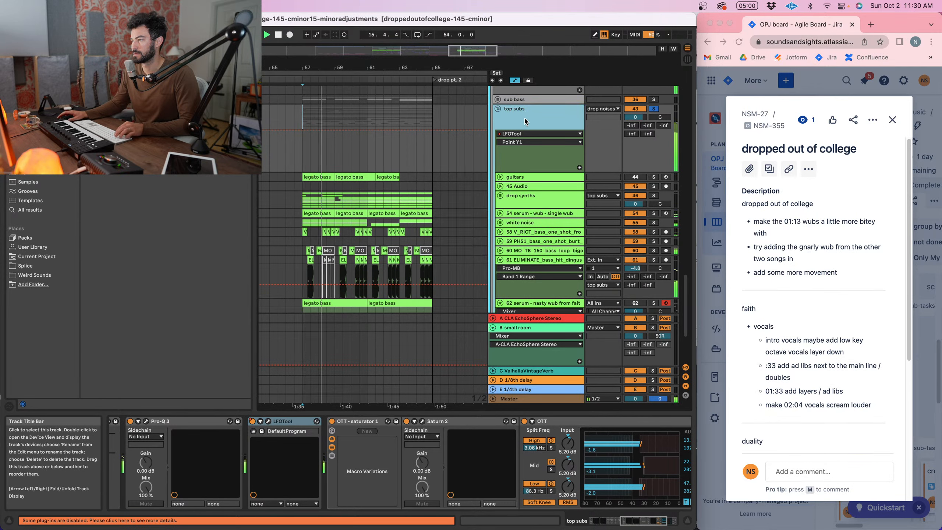
click(305, 111)
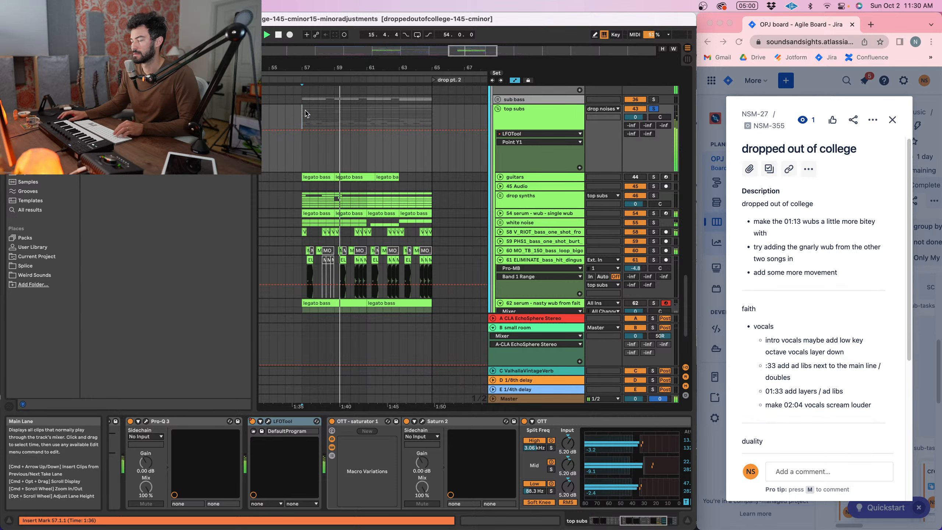
click(527, 109)
click(653, 108)
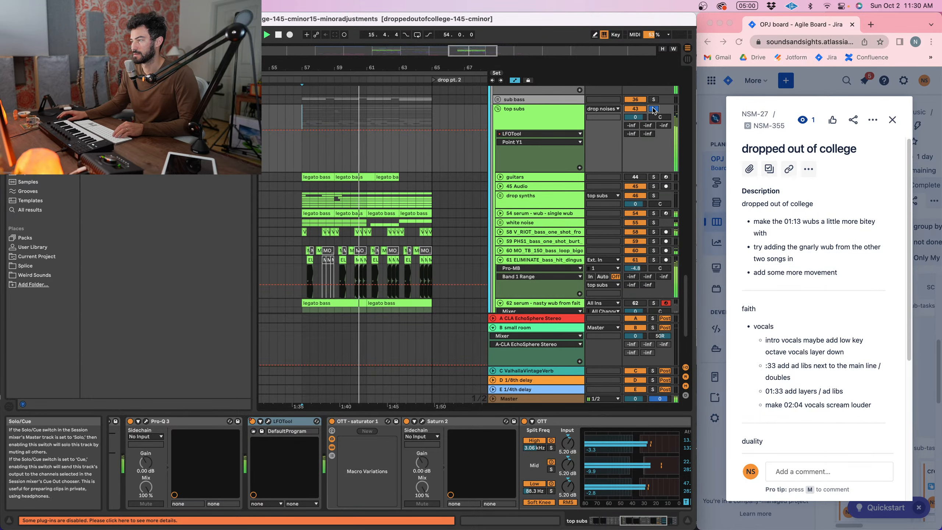
key(space)
key(space)
- Show the Device On automation of LFOTool on the top subs group while replaying the drop
scroll(512, 214, down, 3)
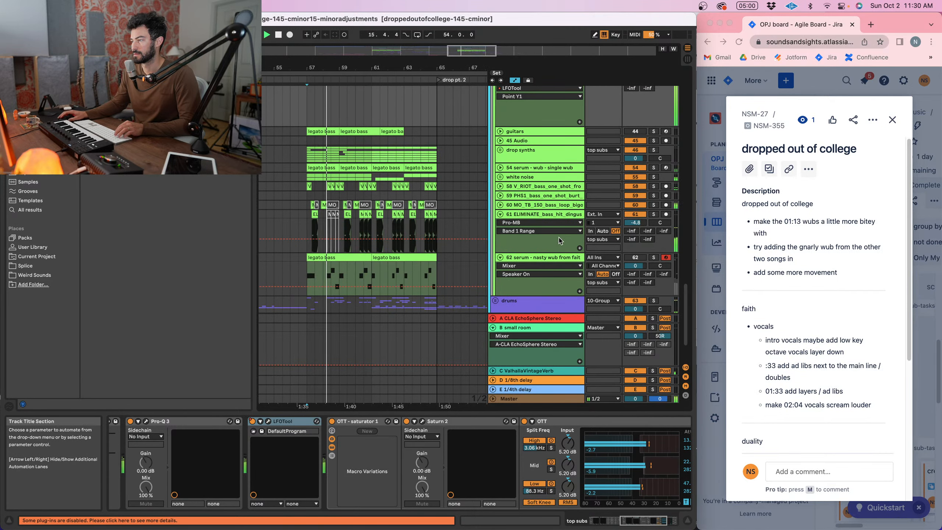
scroll(333, 151, up, 3)
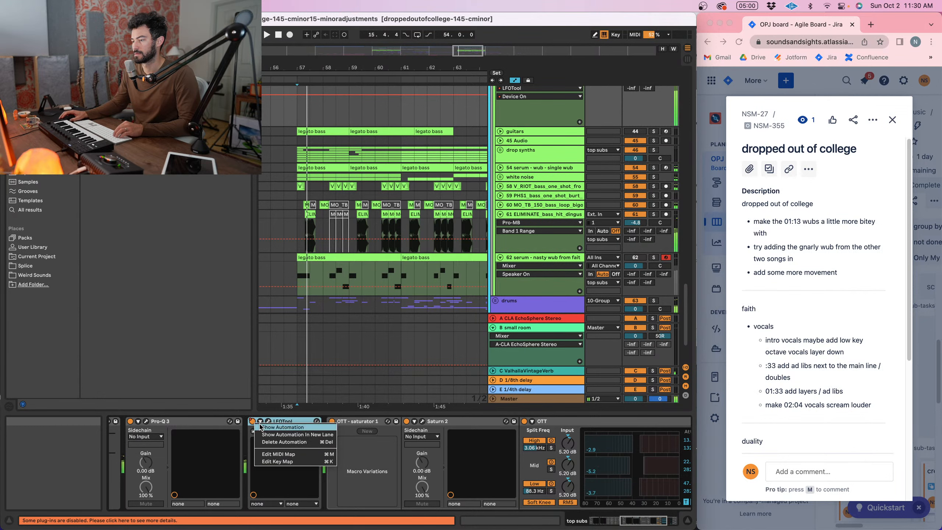
scroll(303, 139, up, 3)
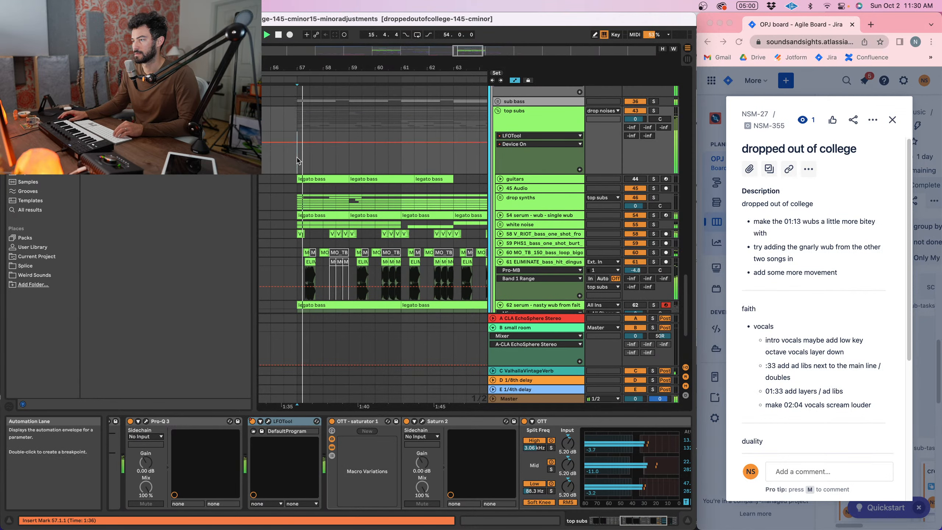
click(545, 125)
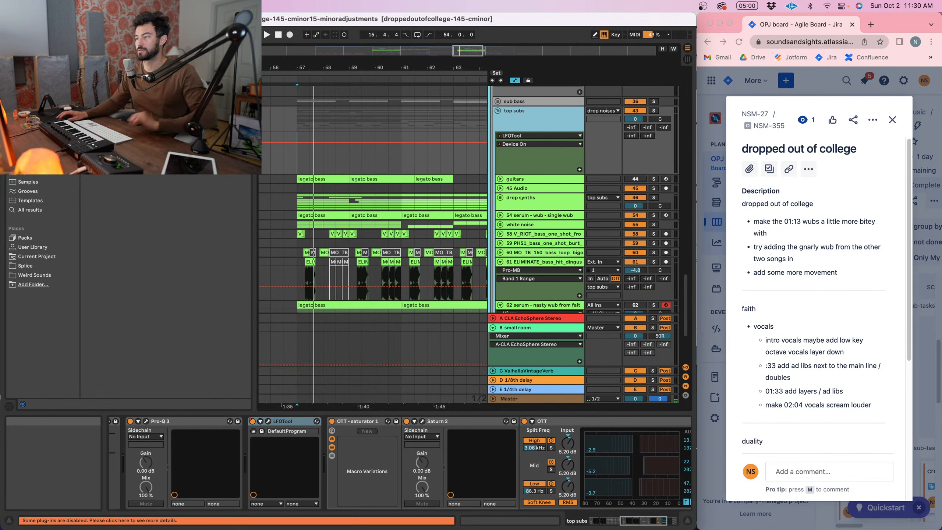
- Select the top subs Device On automation from bar 33 to 41 and play the prechorus from there
drag(311, 67, 348, 68)
scroll(312, 165, left, 10)
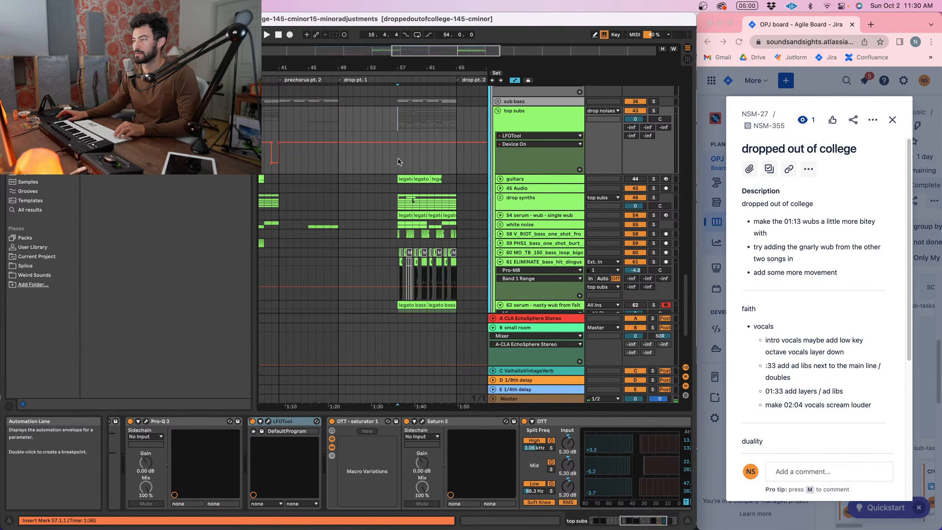
drag(313, 166, 376, 165)
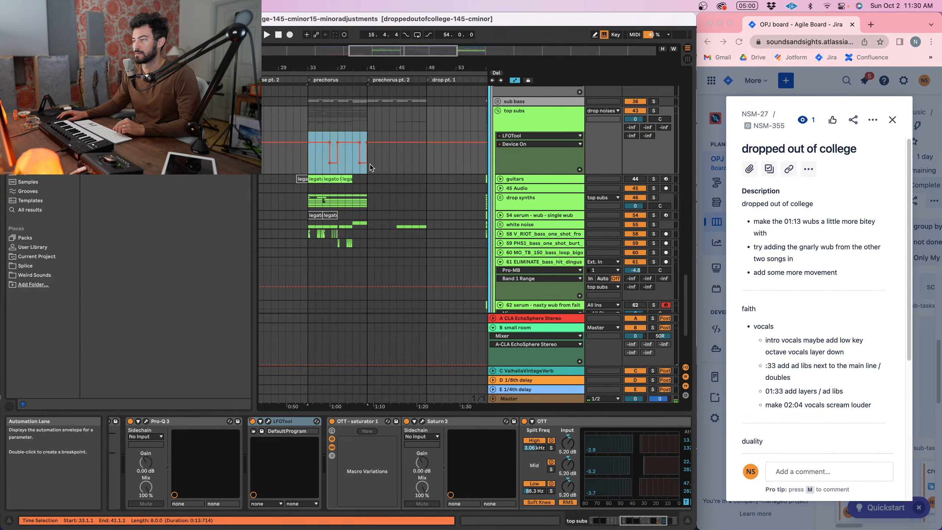
key(space)
scroll(360, 155, down, 1)
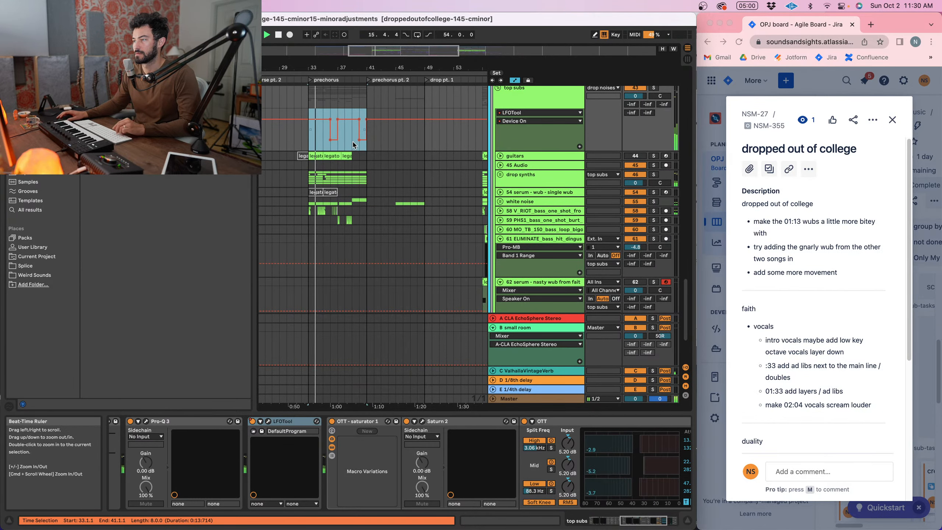
scroll(352, 145, down, 1)
scroll(353, 148, right, 3)
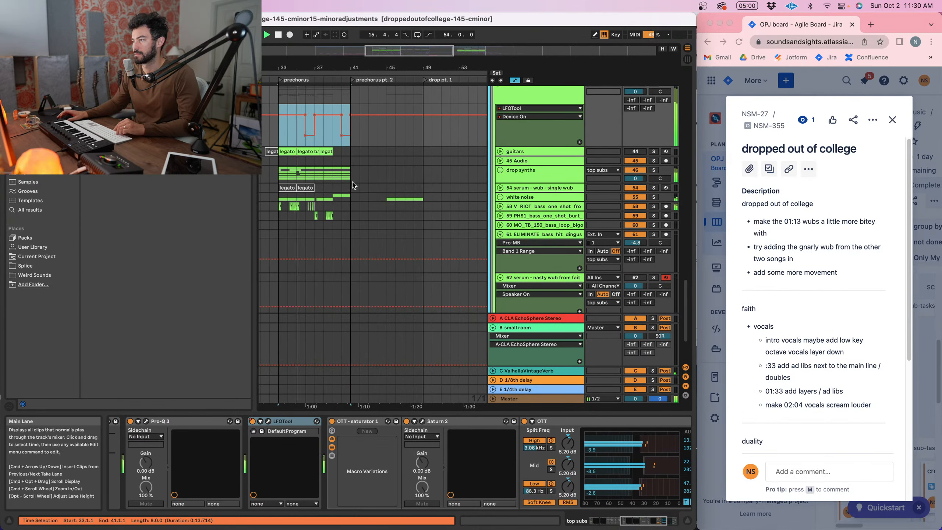
scroll(352, 186, right, 8)
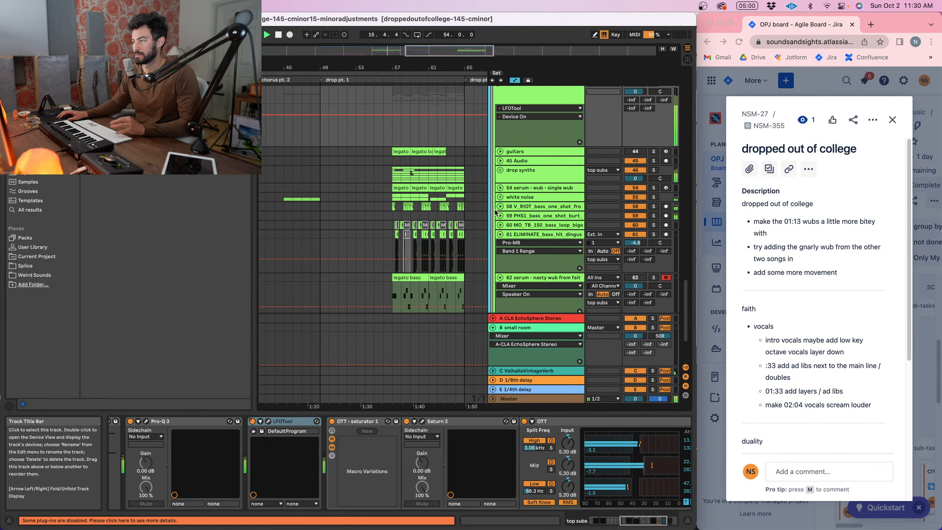
drag(418, 67, 418, 87)
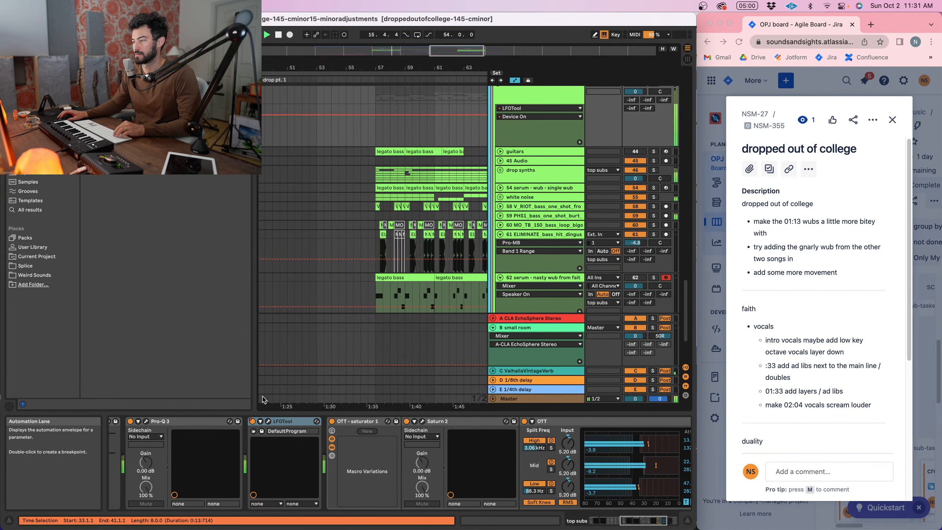
- Turn off LFOTool on the top subs group and restart playback
click(252, 421)
key(space)
key(space)
scroll(320, 101, left, 6)
mouse_move(326, 68)
mouse_down()
mouse_move(326, 48)
mouse_move(312, 55)
mouse_up()
scroll(313, 108, left, 2)
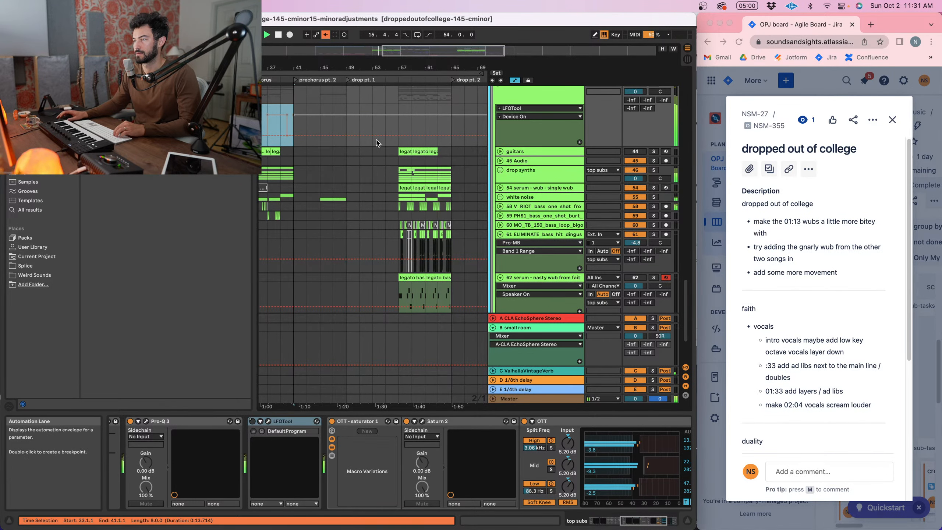
- Place the playback start at bar 57 on the top subs group and listen to the drop with LFOTool off
click(396, 125)
drag(425, 67, 359, 64)
click(386, 90)
scroll(389, 90, right, 1)
scroll(368, 99, right, 1)
scroll(353, 100, right, 1)
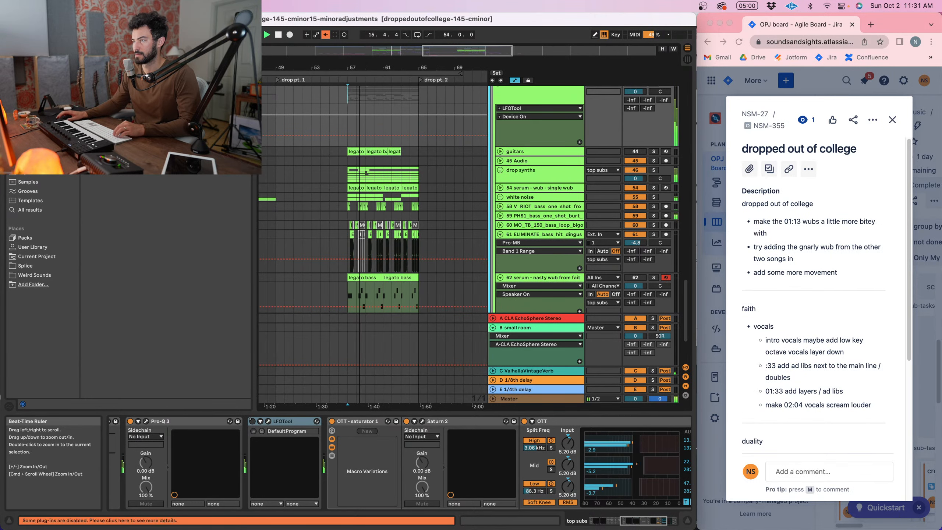
click(348, 96)
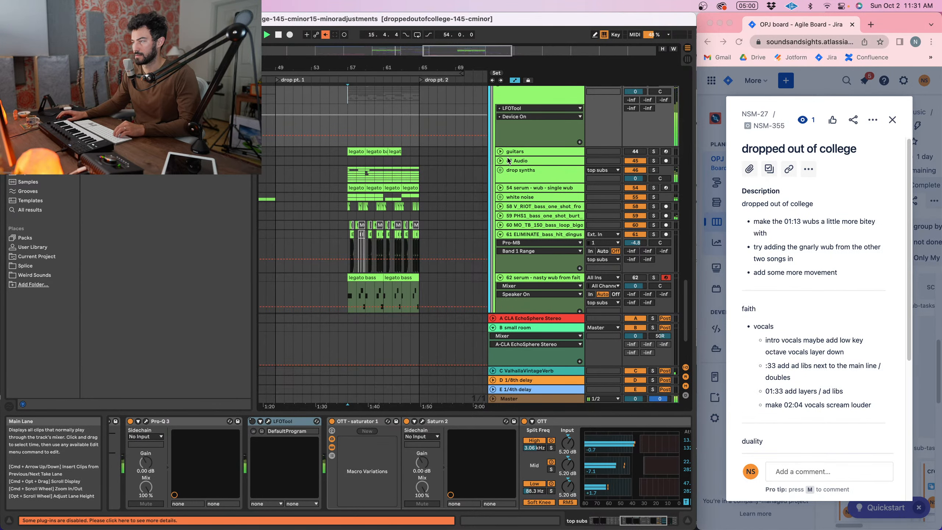
- Open the top subs LFOTool window, re-enable the overridden automation while listening, and close the window
scroll(509, 161, up, 2)
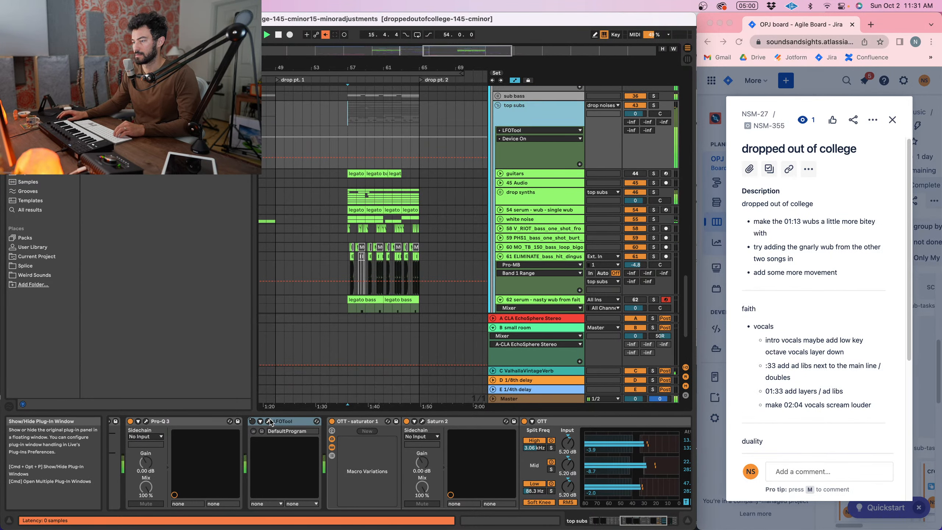
click(269, 422)
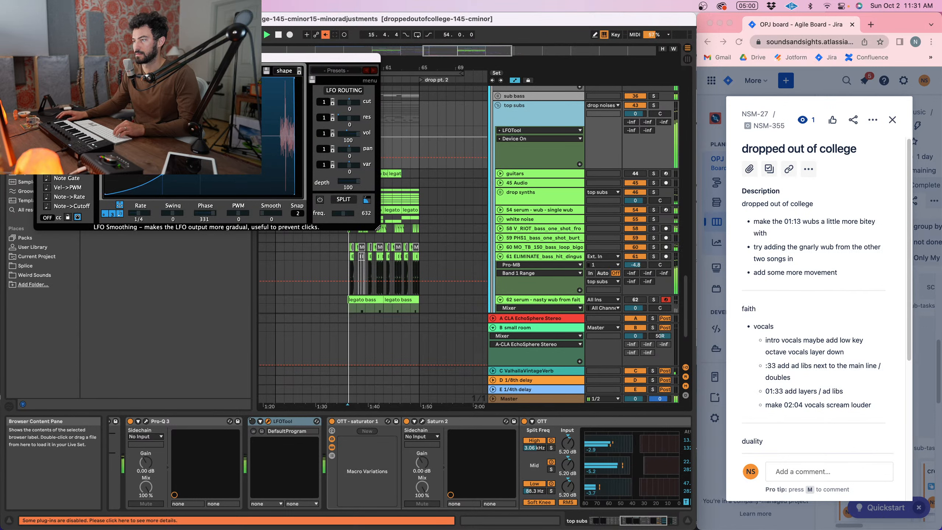
click(325, 34)
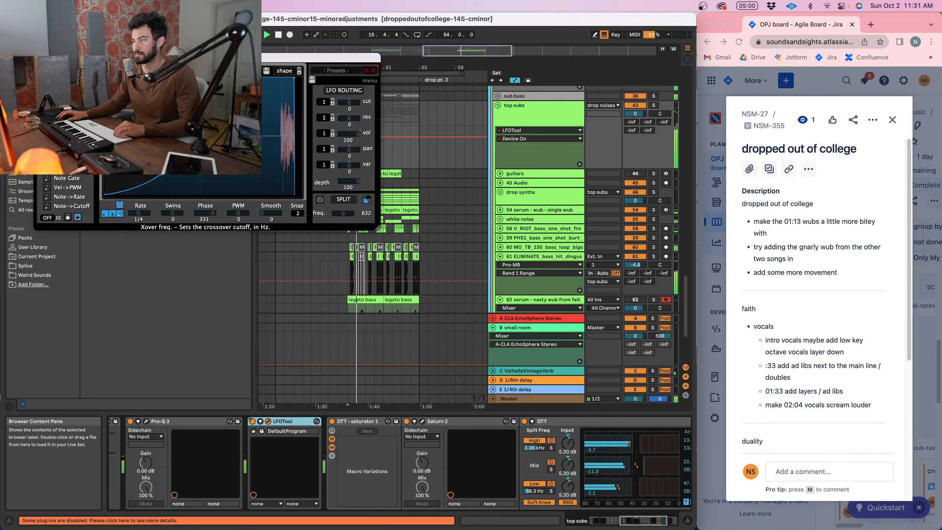
click(238, 79)
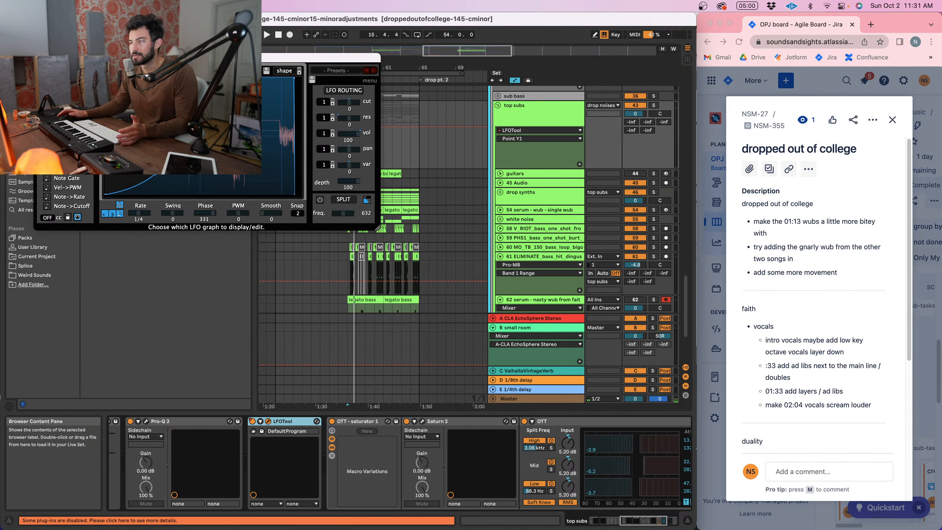
click(40, 58)
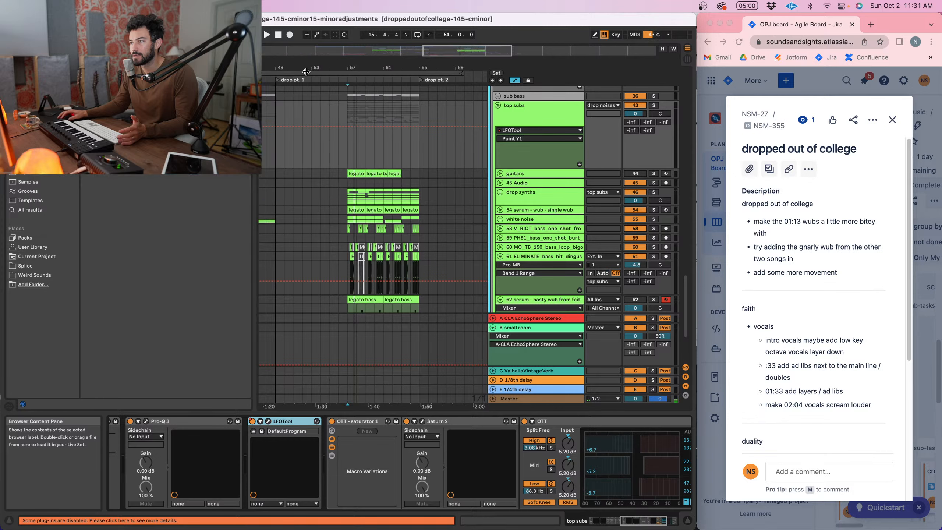
- Reopen the recent set ending in cminor15-minoradjustments.als without saving the changes to the current one
drag(306, 71, 305, 35)
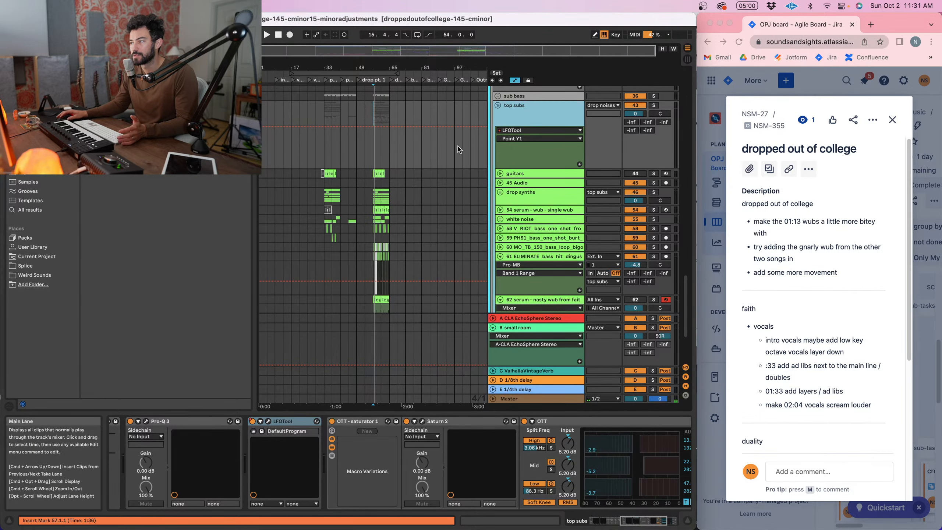
scroll(538, 201, down, 5)
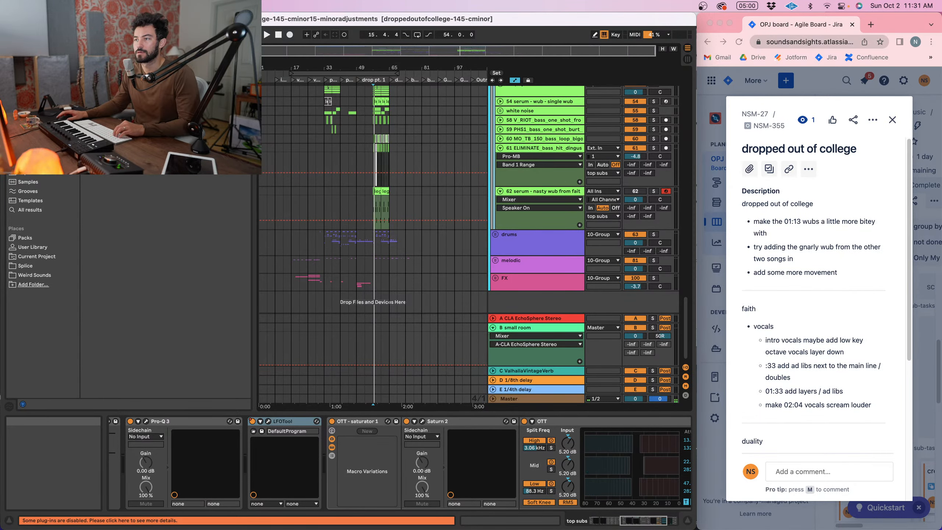
click(50, 5)
mouse_move(155, 42)
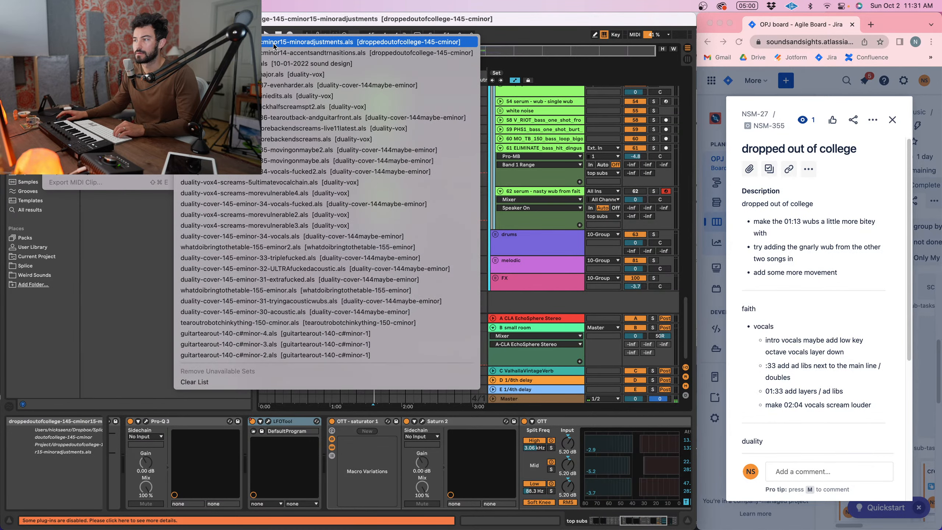
click(274, 42)
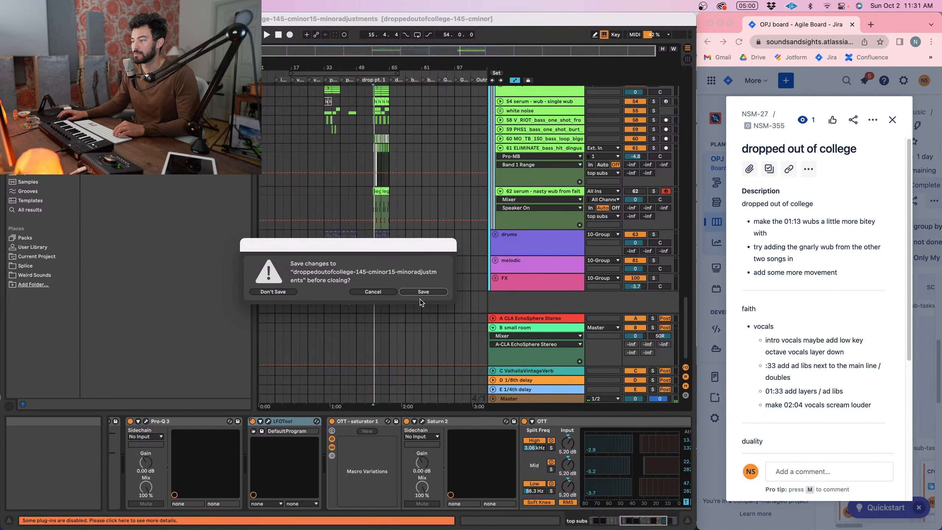
click(275, 292)
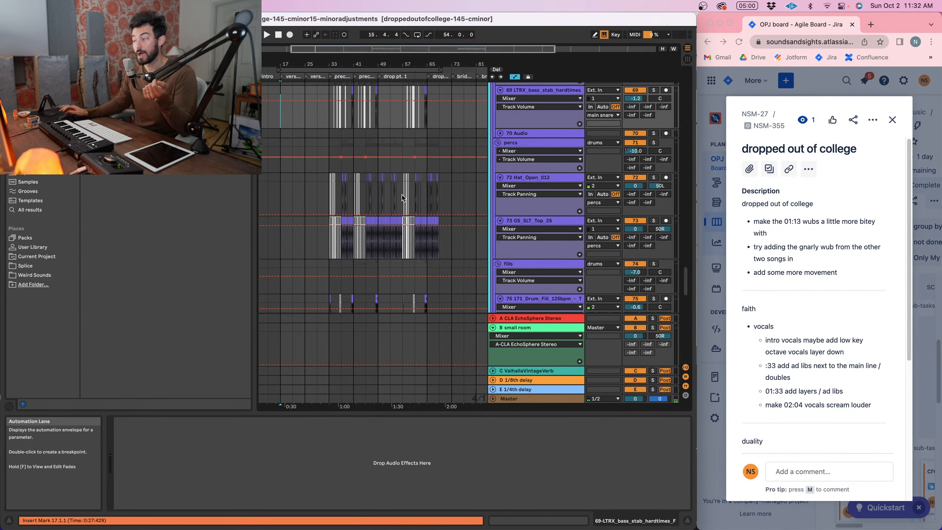
- Place the playback start at bar 33 on the percs group and play the reloaded set from the prechorus
click(383, 167)
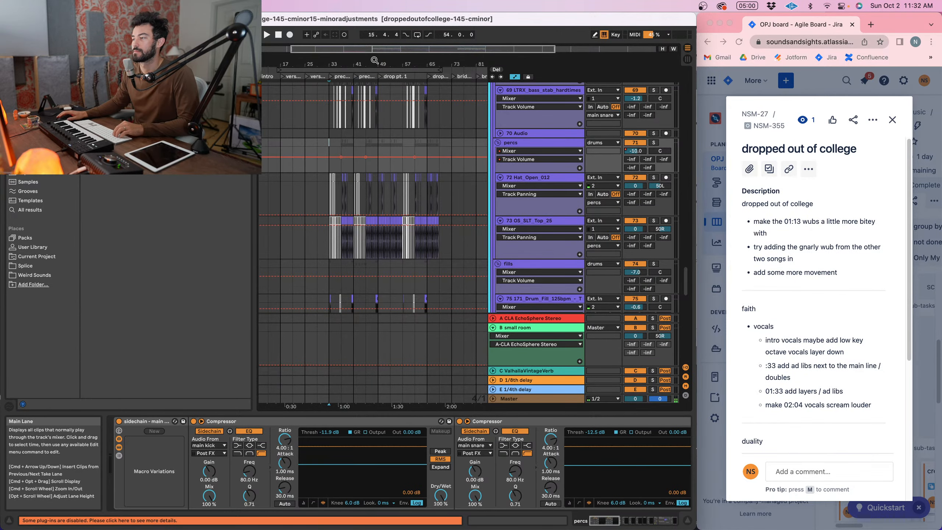
drag(375, 60, 400, 97)
key(space)
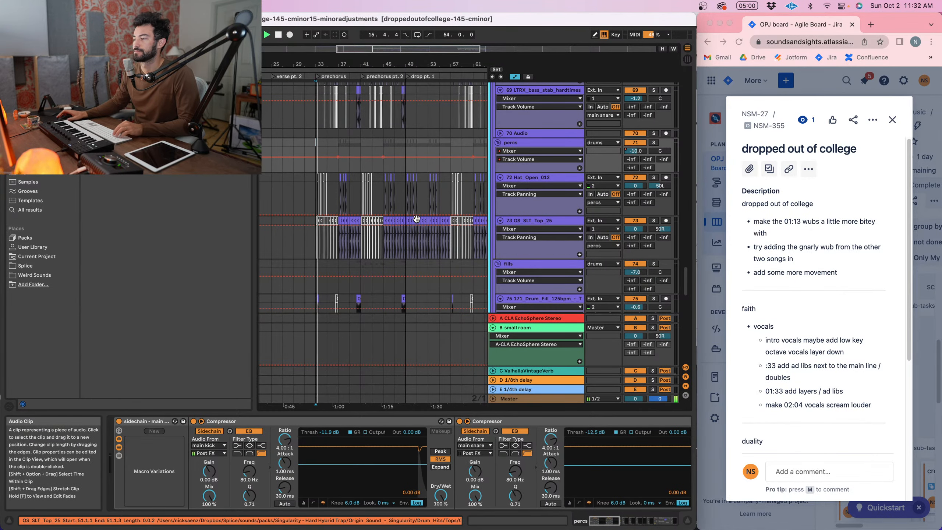
scroll(416, 219, up, 10)
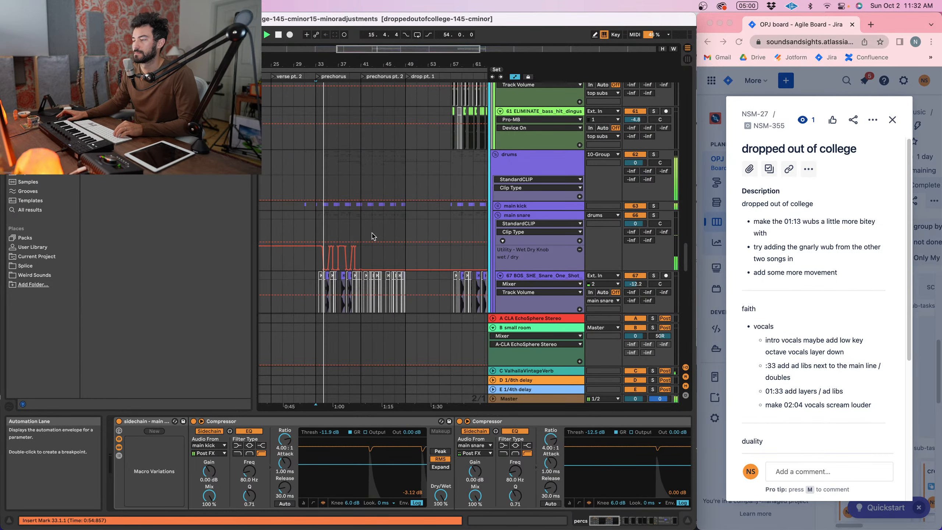
scroll(374, 237, right, 5)
drag(382, 77, 386, 71)
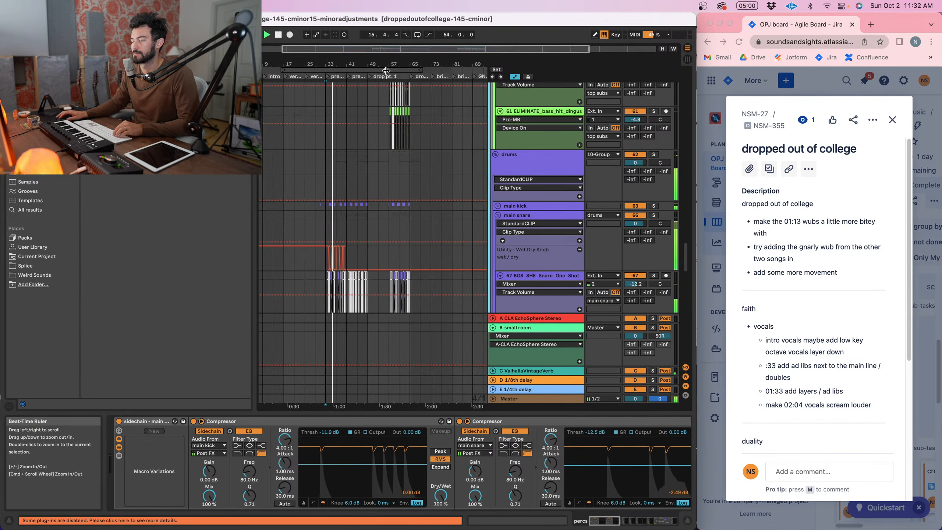
scroll(382, 156, right, 3)
key(plus)
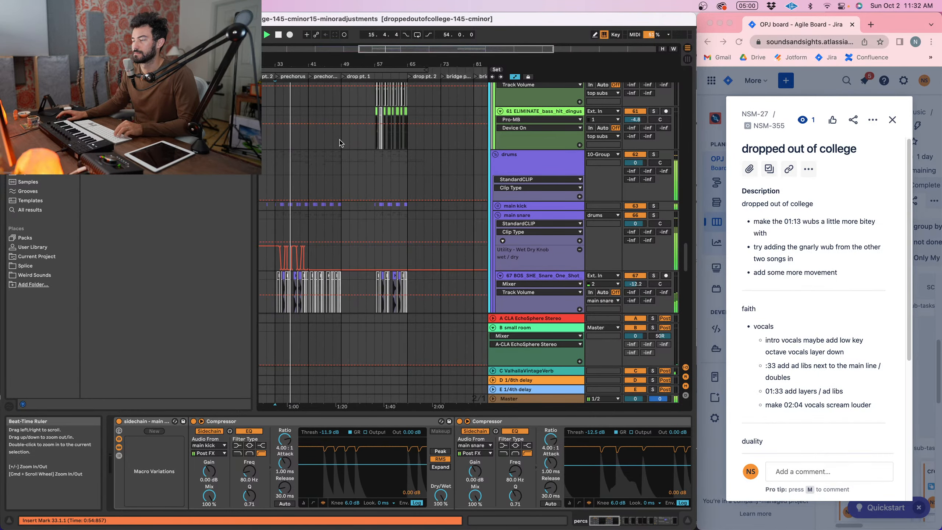
scroll(341, 143, right, 1)
- Move the playback start to bar 65 on the ELIMINATE bass track and restart playback there
click(407, 140)
key(space)
key(space)
key(plus)
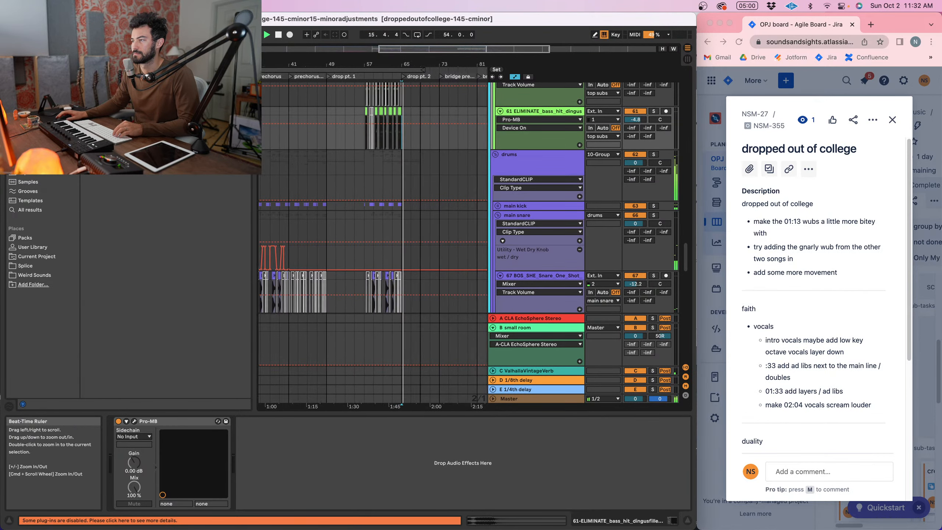
- Place the playback start at bar 57 on the ELIMINATE bass track, and inspect the top subs LFOTool settings before closing its window
click(368, 138)
key(plus)
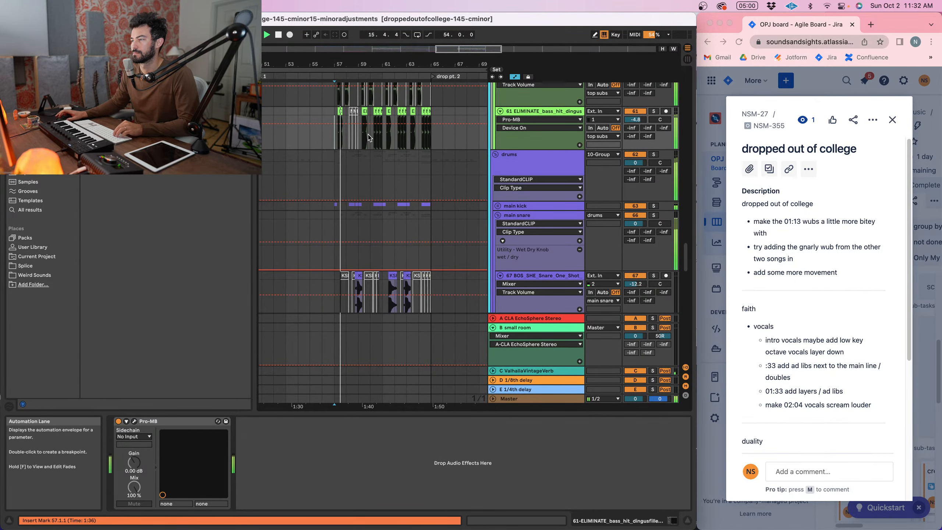
scroll(368, 138, up, 10)
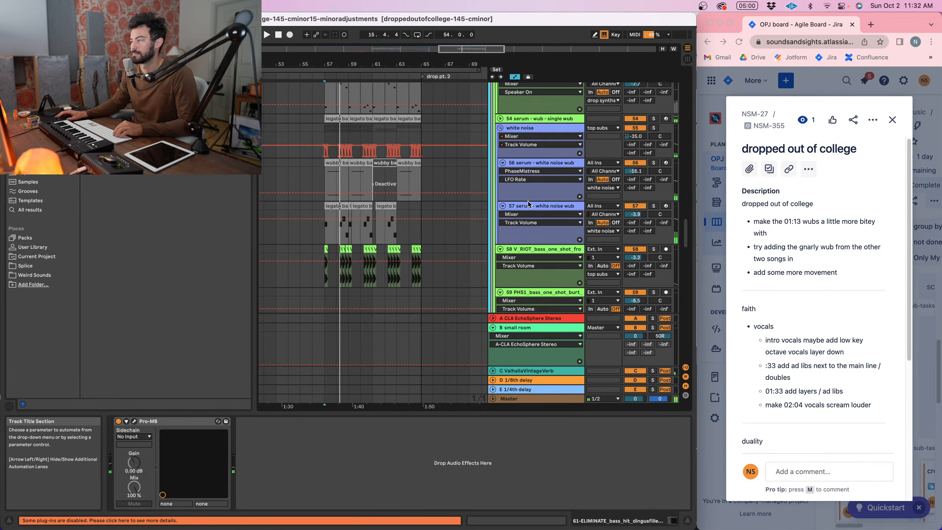
scroll(528, 203, up, 12)
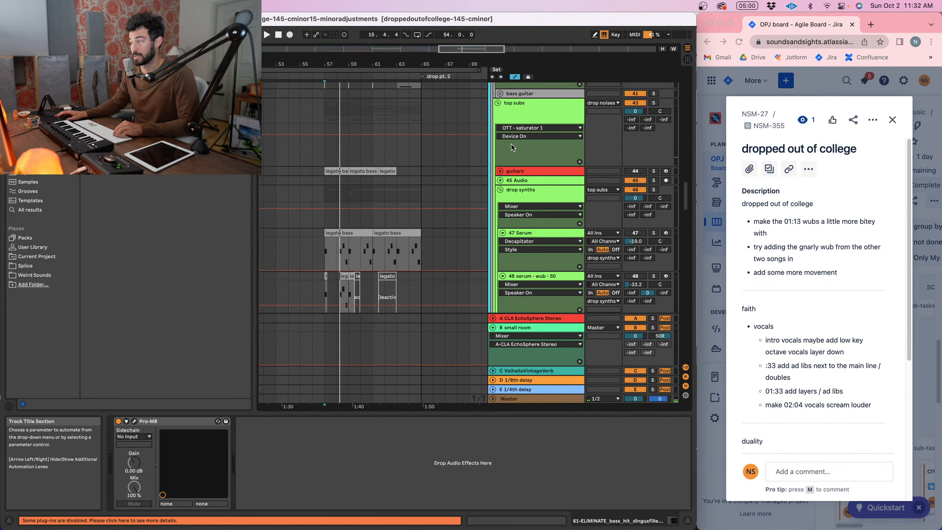
click(517, 192)
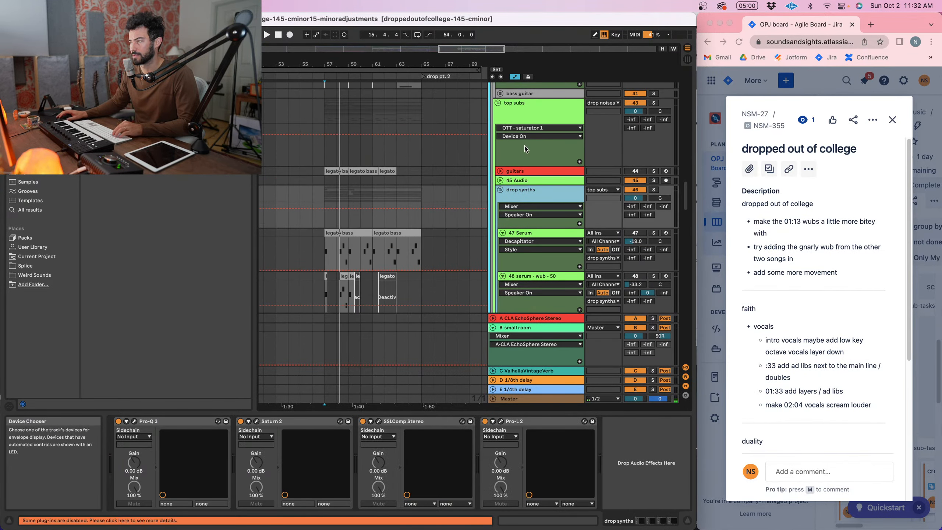
click(523, 113)
click(525, 424)
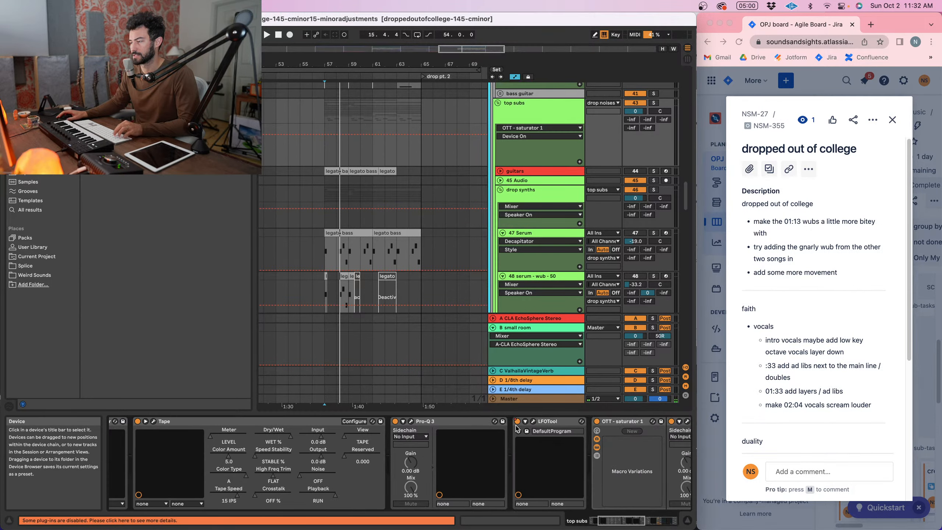
click(532, 421)
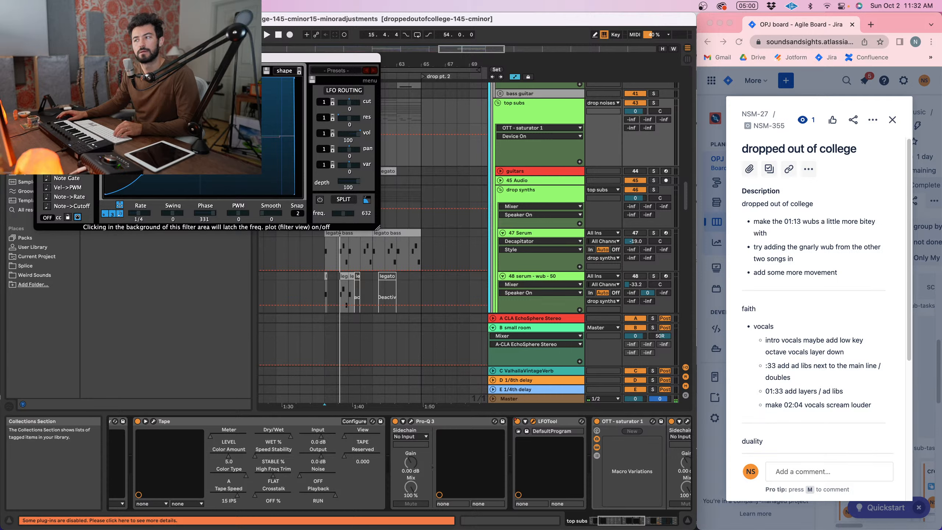
click(39, 57)
- Insert a MIDI track below the folded top subs group, load the serum - nasty wub from faith rack, and hide its plug-in windows
click(540, 125)
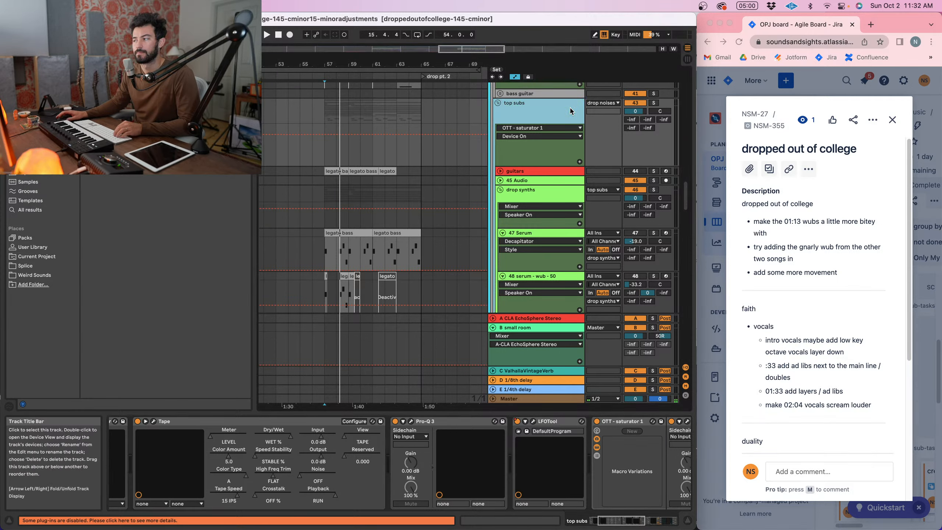
key(Left)
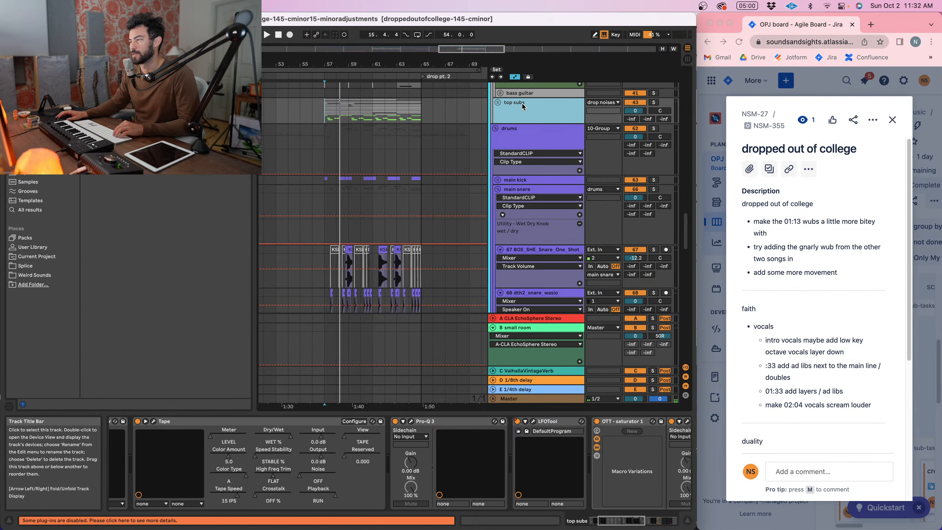
key(super+shift+t)
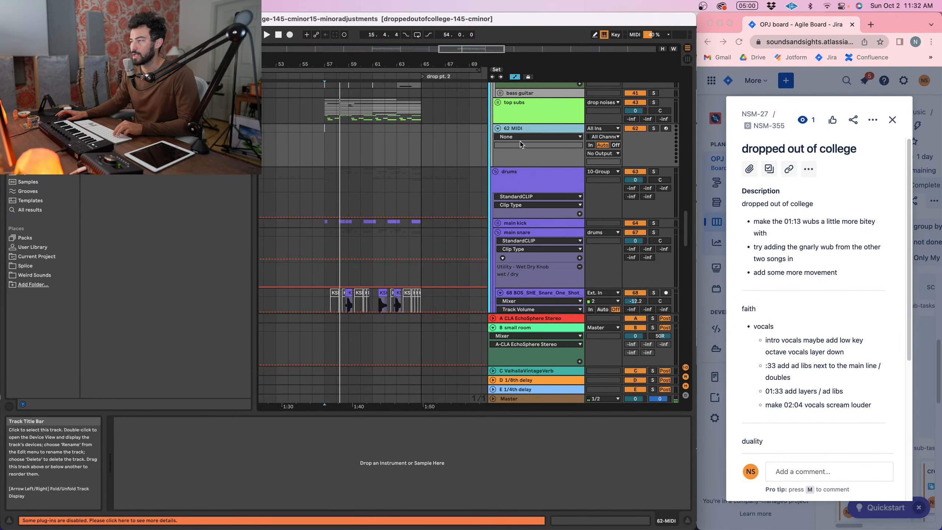
drag(462, 64, 461, 74)
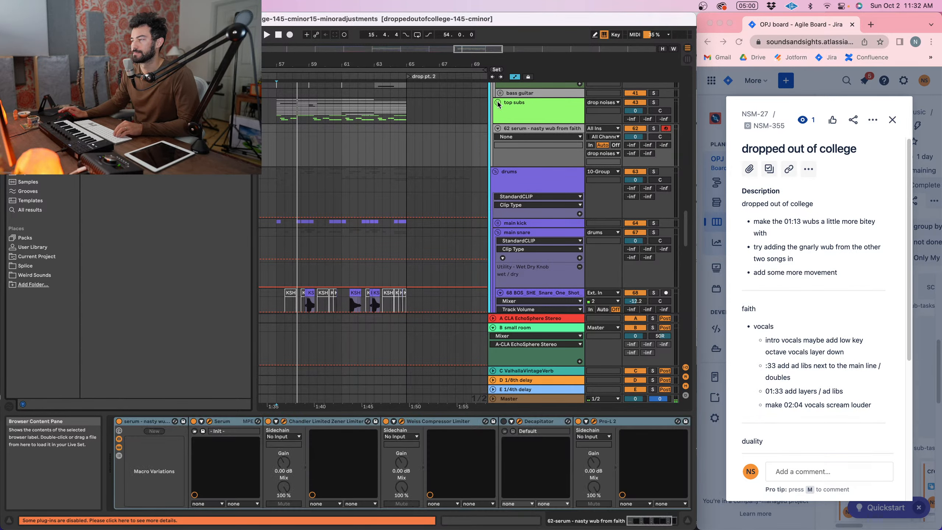
click(497, 102)
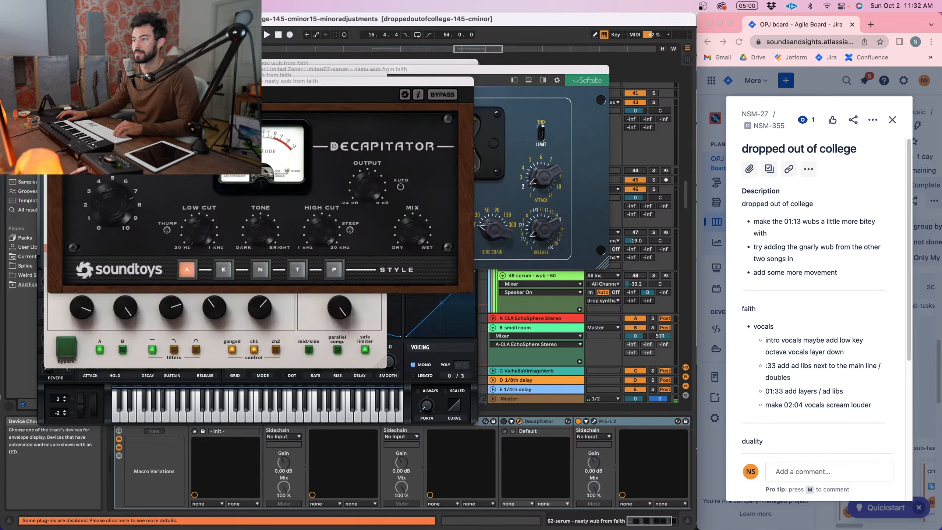
key(alt+super+p)
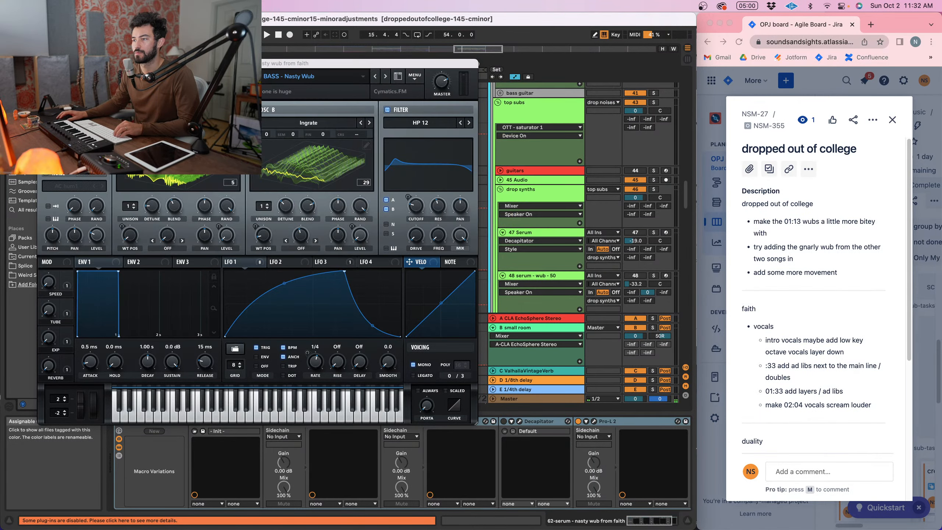
- Copy the two legato bass clips from the 47 Serum track onto the nasty wub track at bar 57 and start playback
click(525, 117)
scroll(371, 167, down, 5)
scroll(371, 167, left, 3)
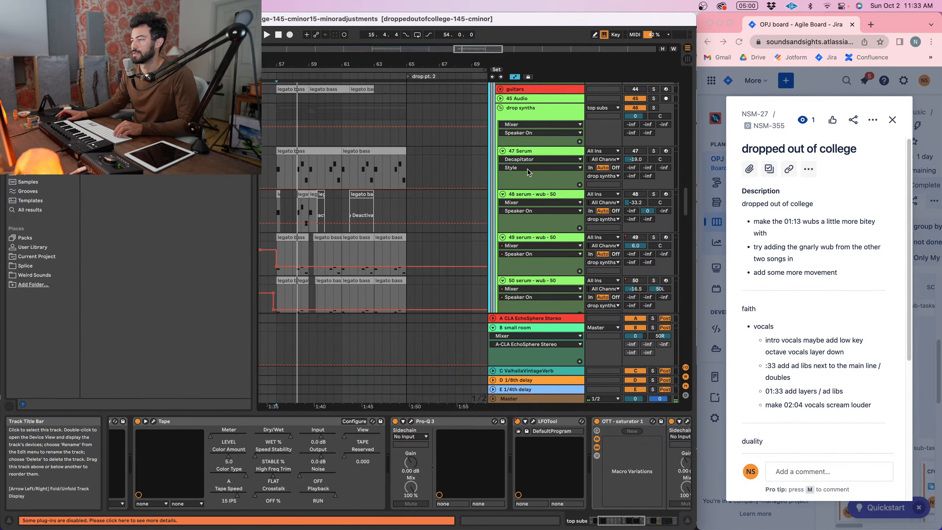
click(360, 179)
scroll(360, 181, down, 15)
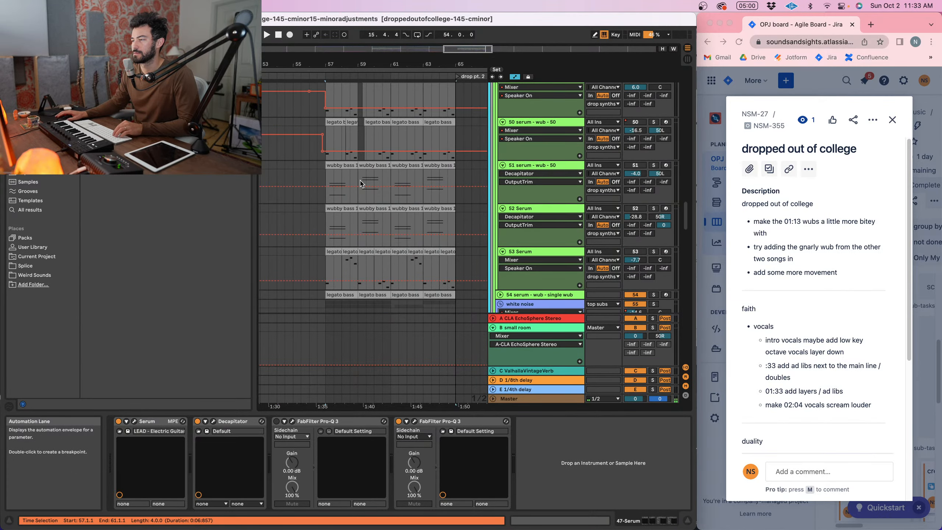
scroll(360, 183, up, 2)
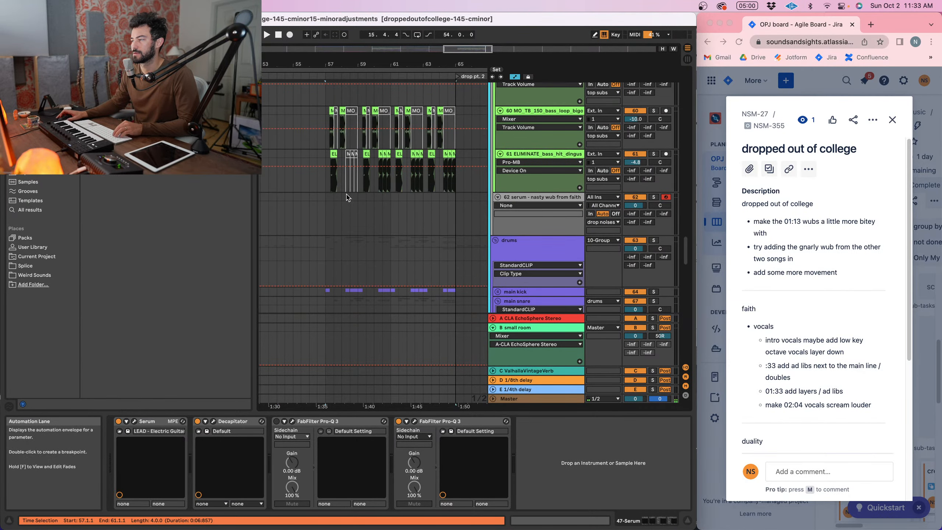
click(326, 202)
key(super+v)
click(345, 198)
key(space)
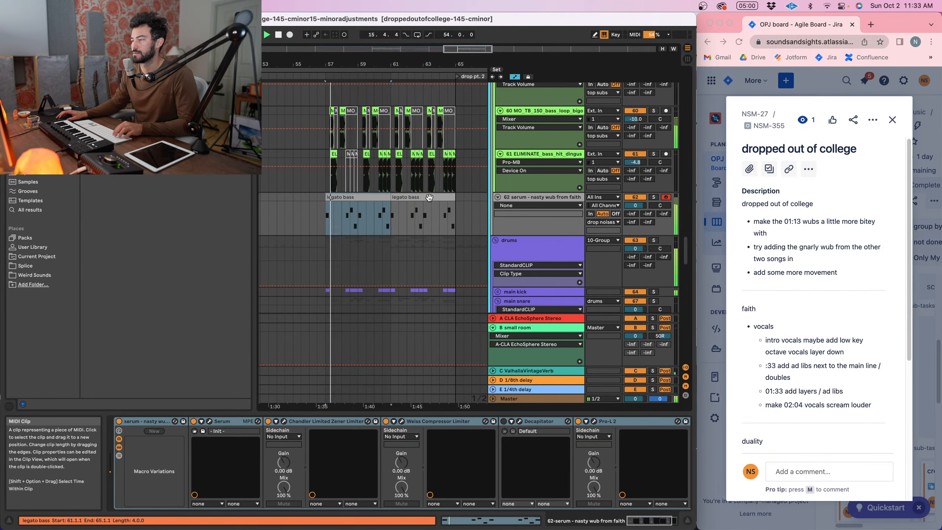
- Select both legato bass clips on the nasty wub track and listen to the new layer with its device chain shown
shift+click(416, 197)
click(552, 198)
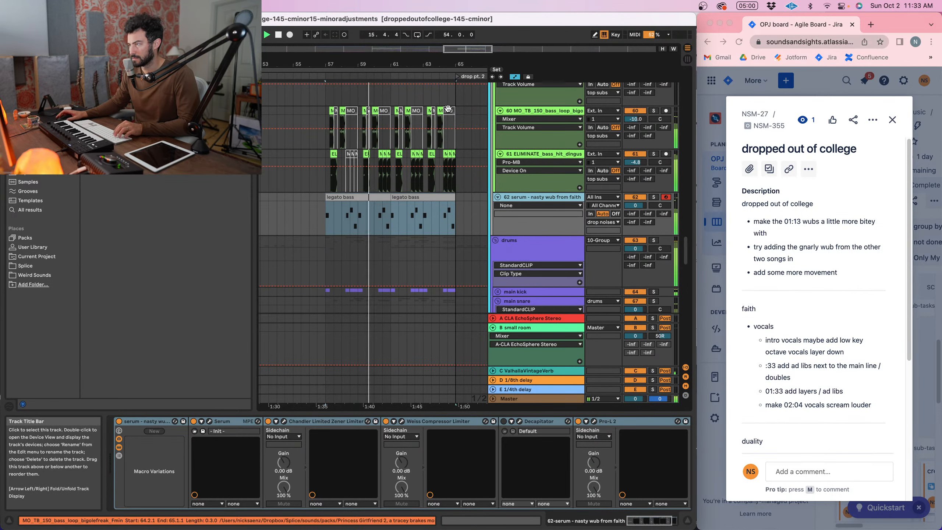
scroll(456, 207, up, 2)
double_click(533, 197)
click(532, 198)
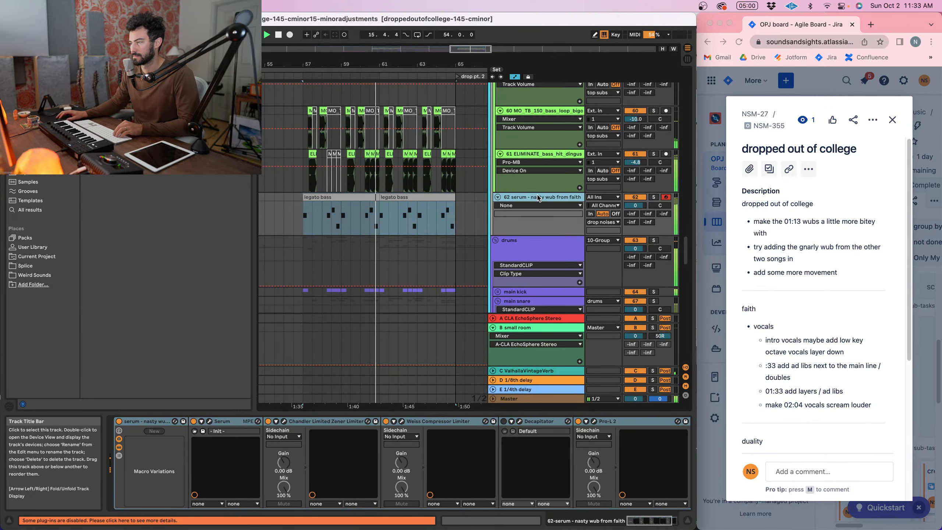
scroll(390, 187, up, 5)
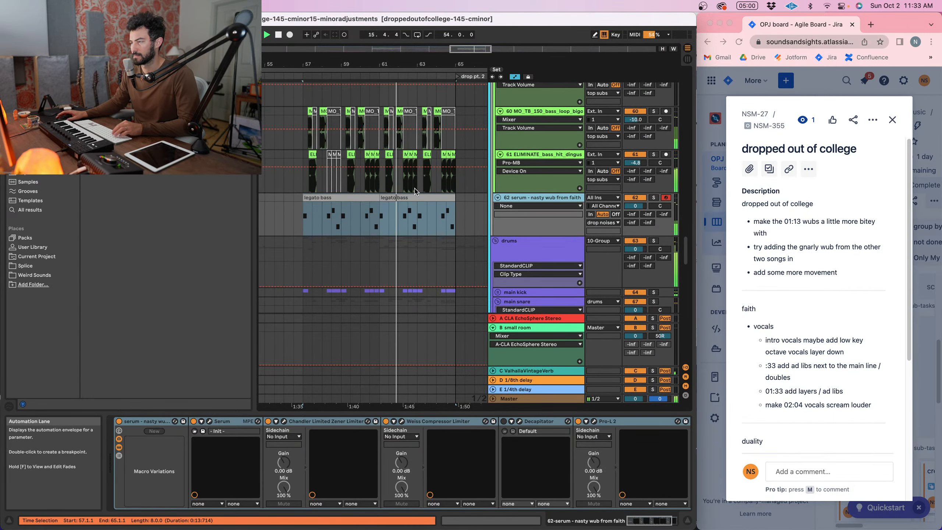
scroll(391, 187, down, 5)
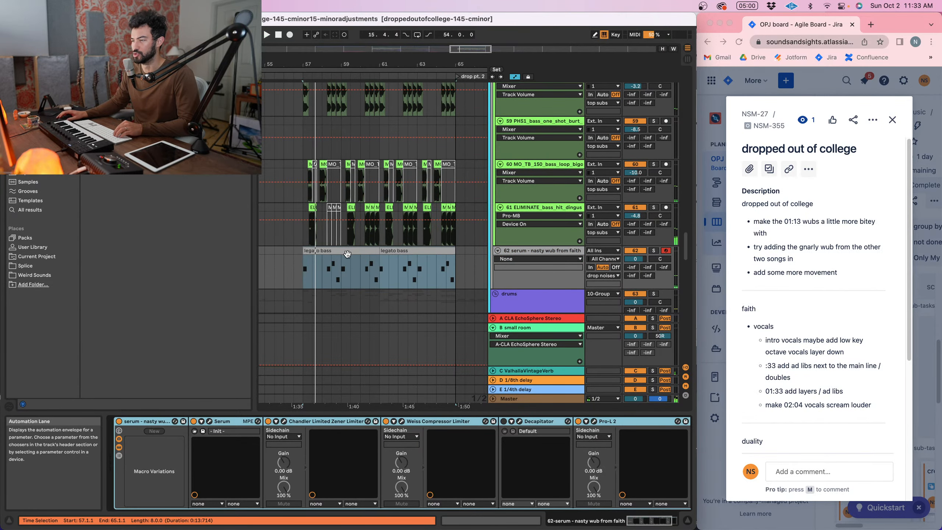
- Lengthen all notes in the first legato bass clip of the nasty wub track, extending the opening C1 to about two beats, and replay
double_click(357, 265)
click(264, 430)
key(space)
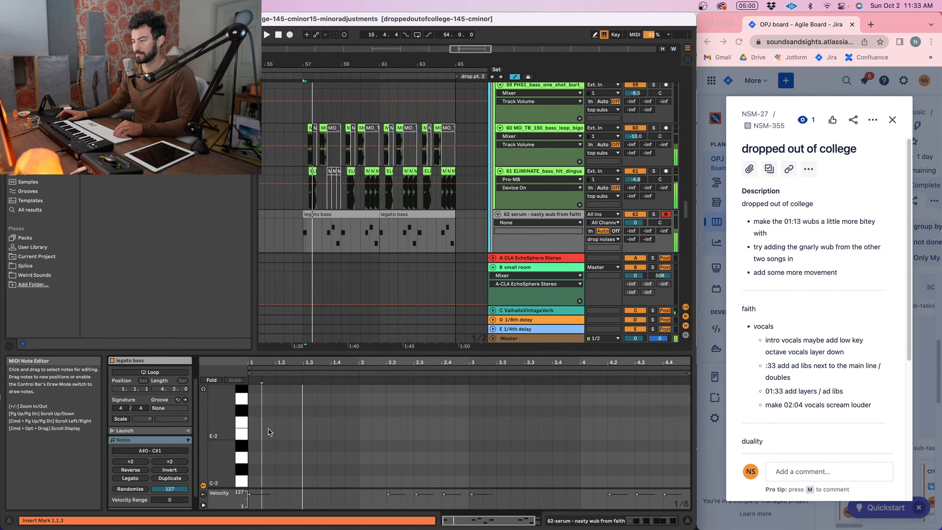
scroll(270, 430, up, 5)
scroll(273, 422, down, 3)
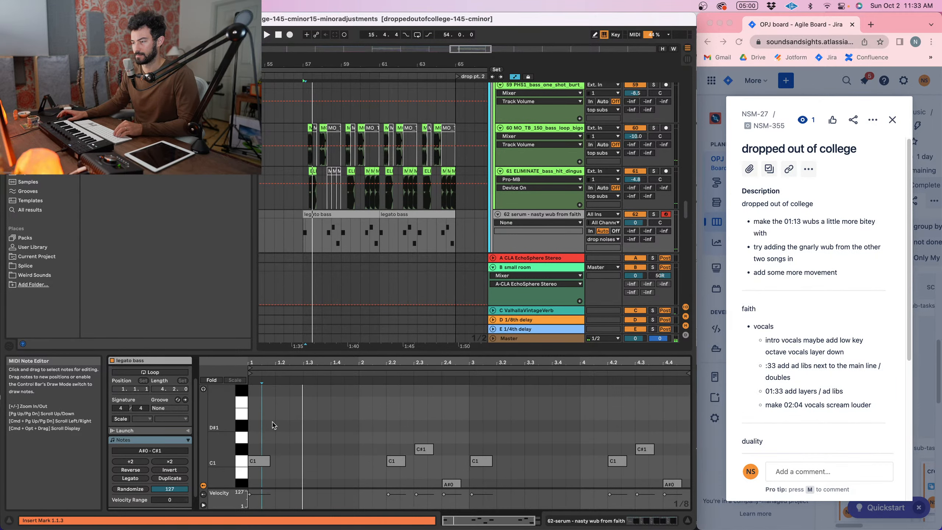
key(space)
key(super+a)
drag(272, 462, 302, 462)
key(space)
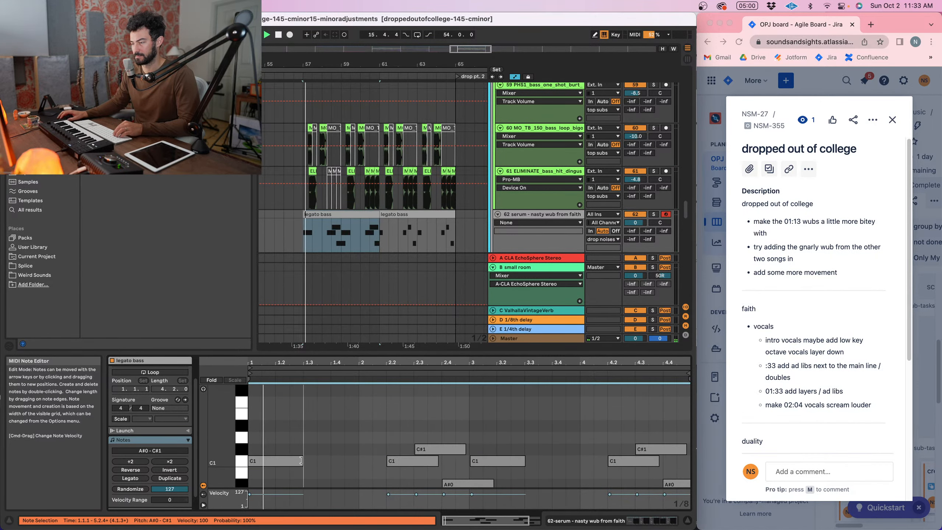
- In the nasty wub track's Serum, set the LFO 1 rate to 1/2 and the LFO 3 rate to bar while listening
click(546, 214)
double_click(547, 215)
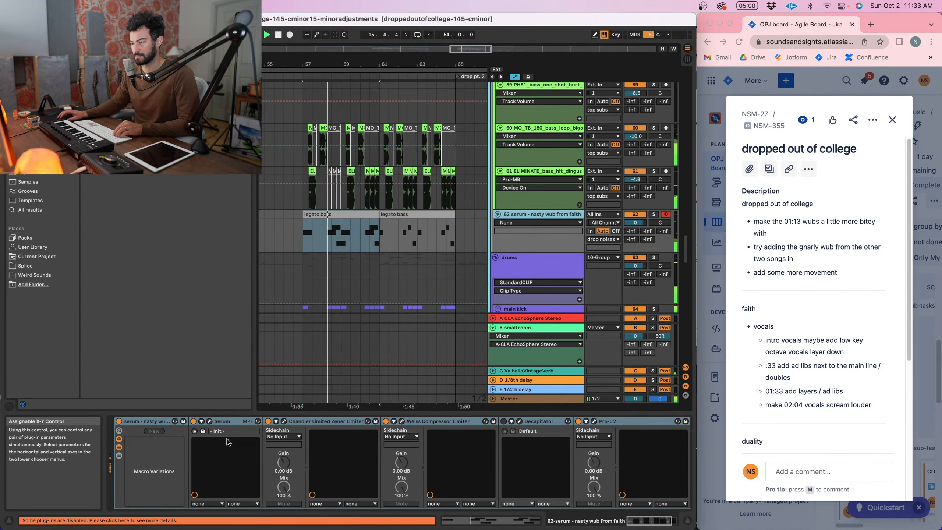
click(210, 422)
key(space)
key(space)
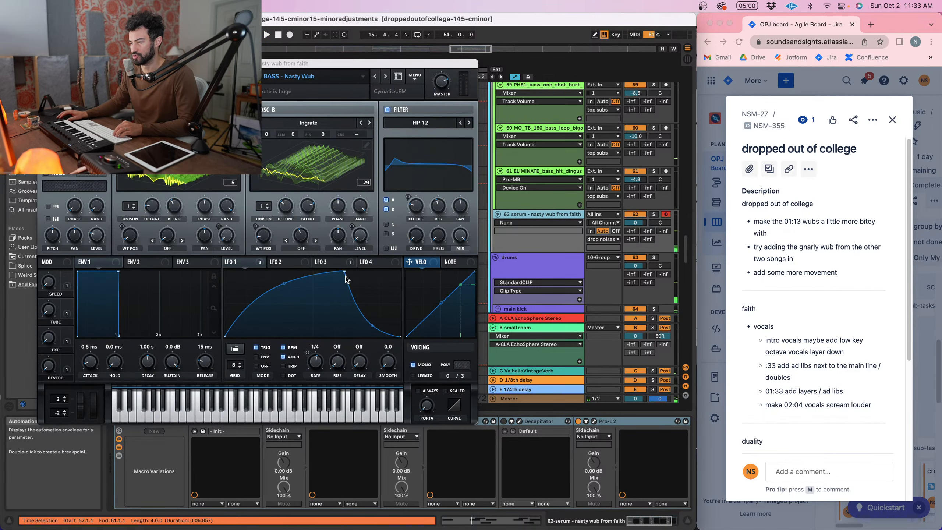
click(314, 373)
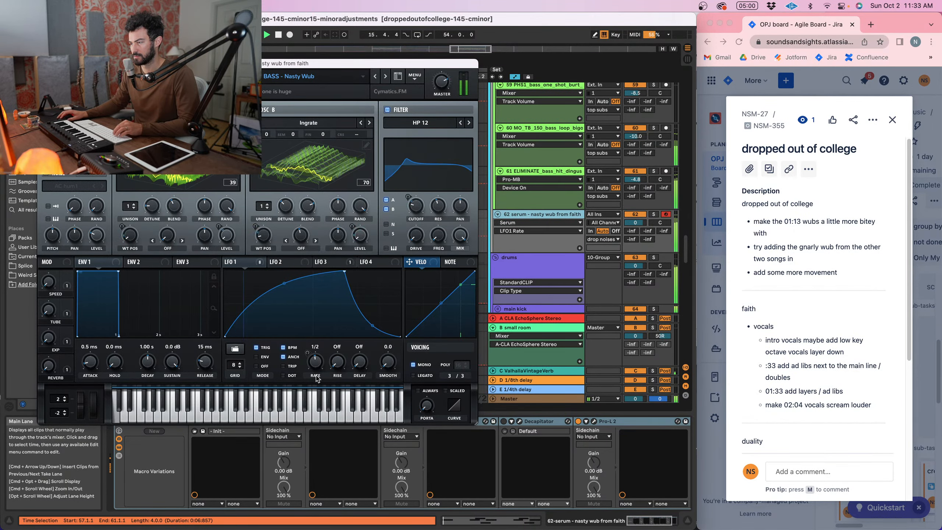
click(326, 261)
drag(315, 361, 316, 369)
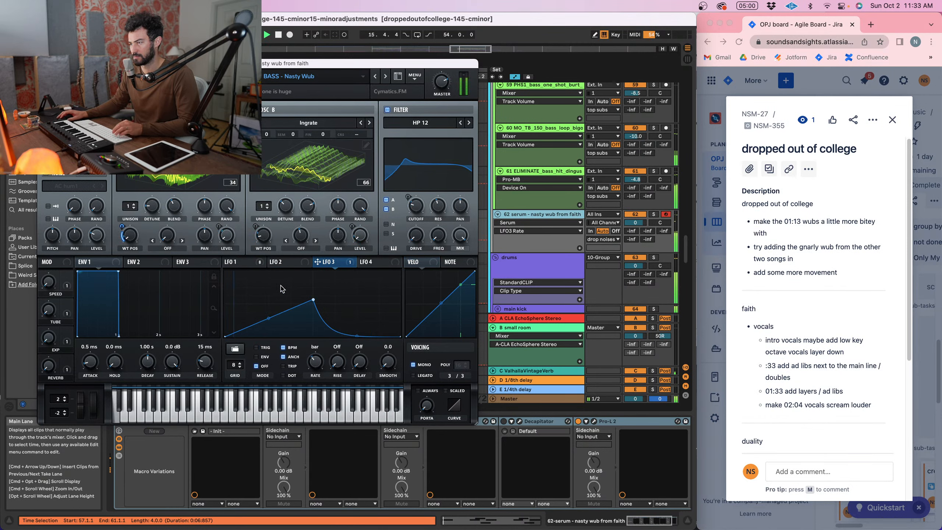
- Show Serum's modulation matrix and reshape LFO 4 into a shallow downward slope
click(182, 83)
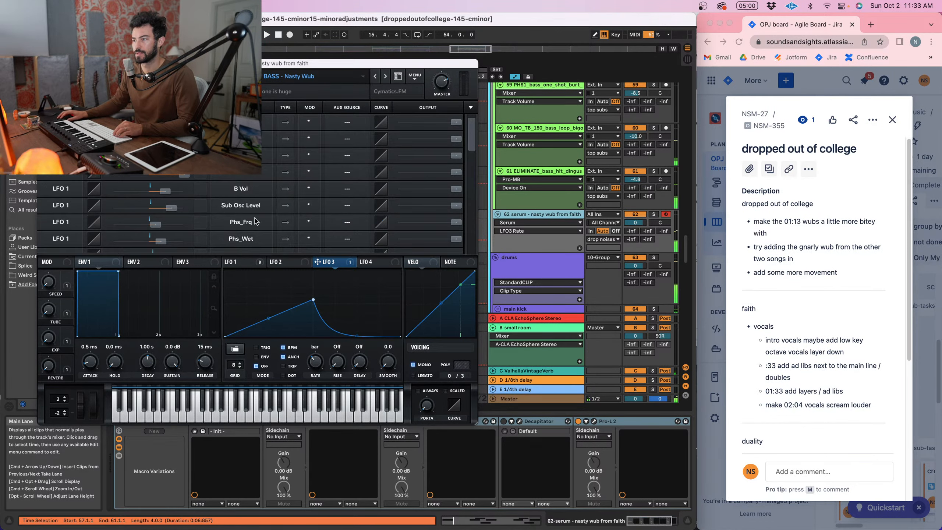
click(373, 262)
drag(313, 272, 234, 322)
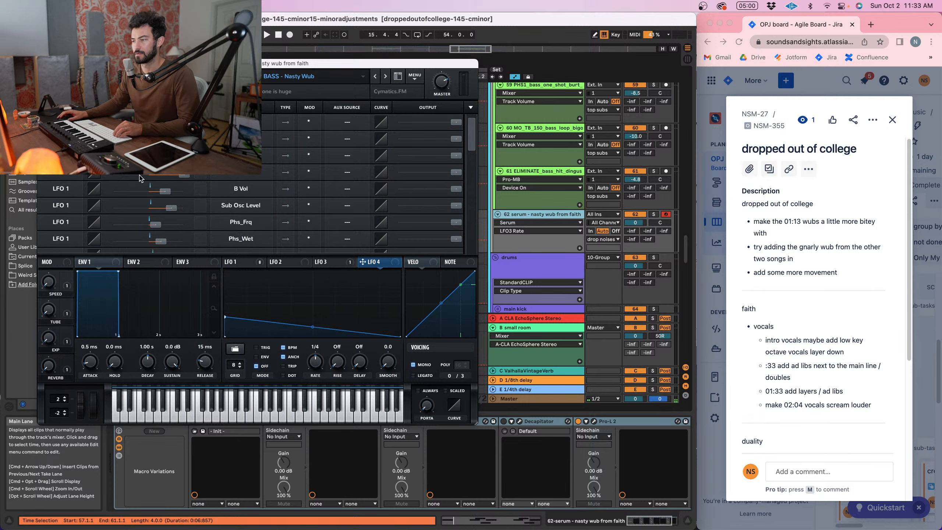
- Route LFO 4 to the master tuning in an empty modulation matrix slot with an amount of 18, and play the result
scroll(141, 179, down, 10)
click(57, 161)
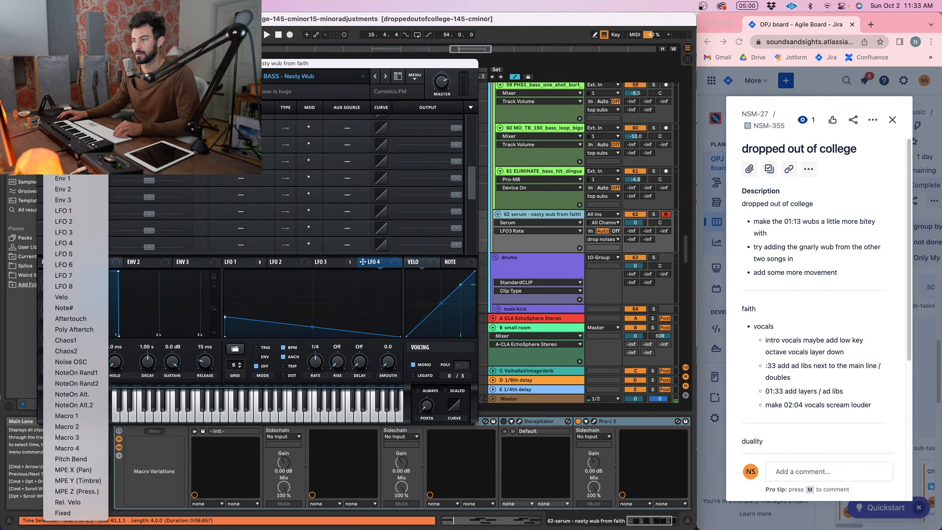
click(88, 340)
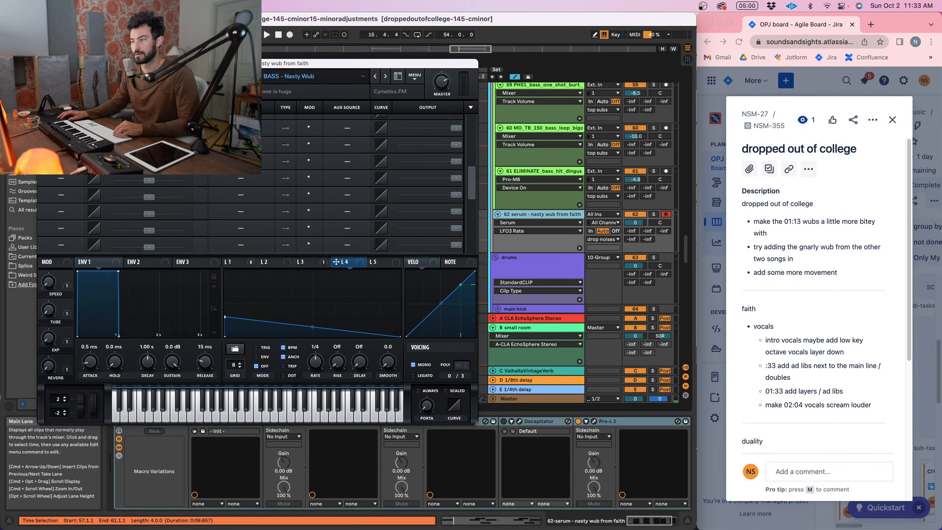
click(239, 161)
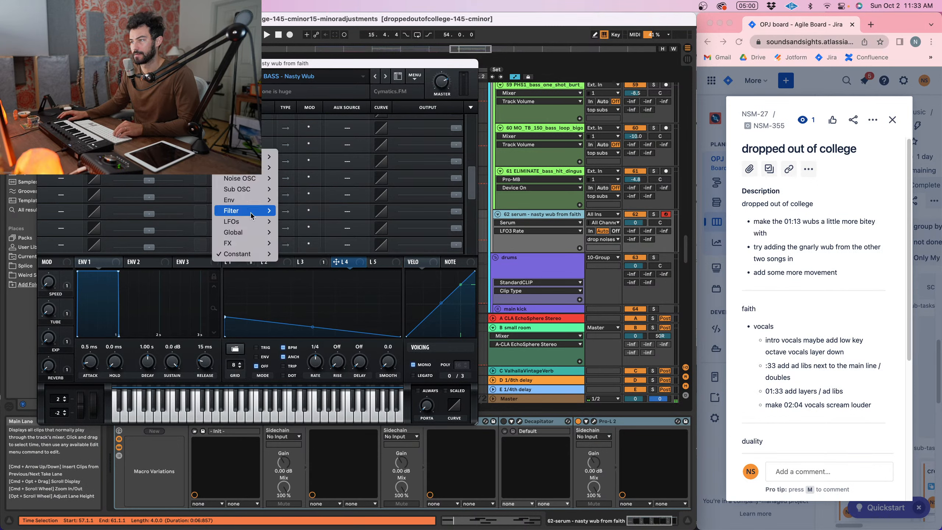
mouse_move(244, 232)
click(310, 235)
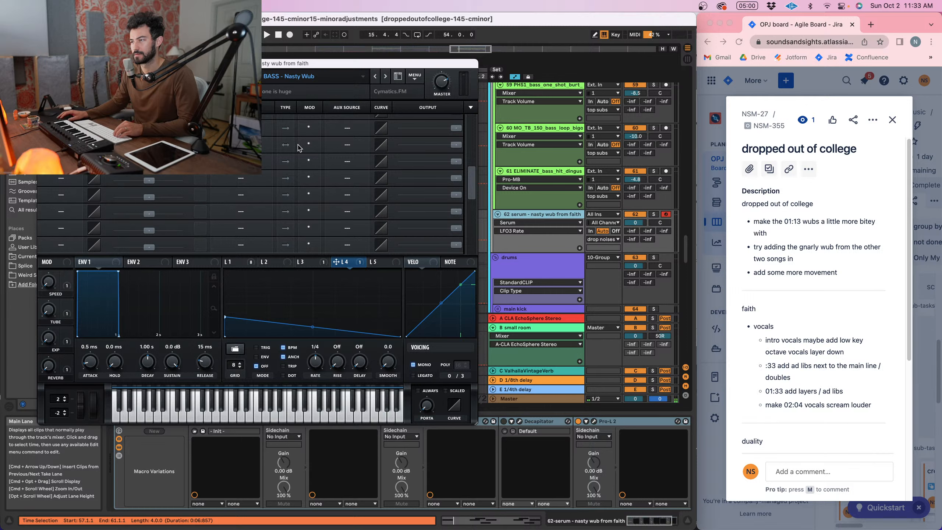
drag(149, 164, 154, 163)
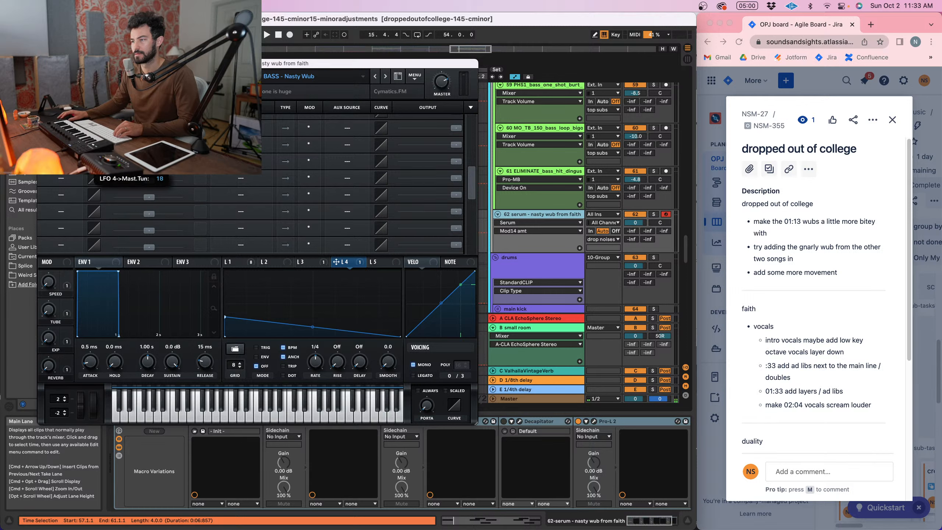
key(space)
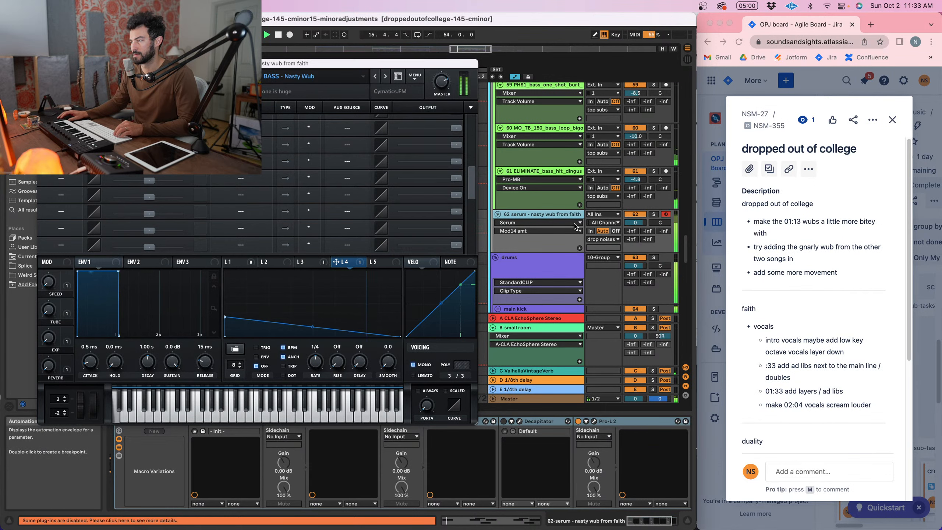
- Solo the nasty wub track, switch LFO 4 to envelope mode, and bend its curve into a gentle convex fall while playing
click(653, 215)
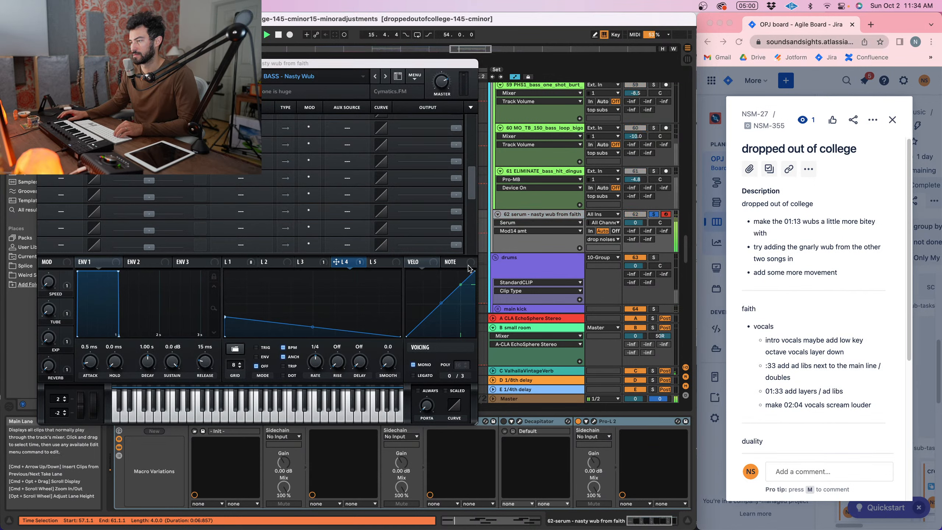
click(261, 357)
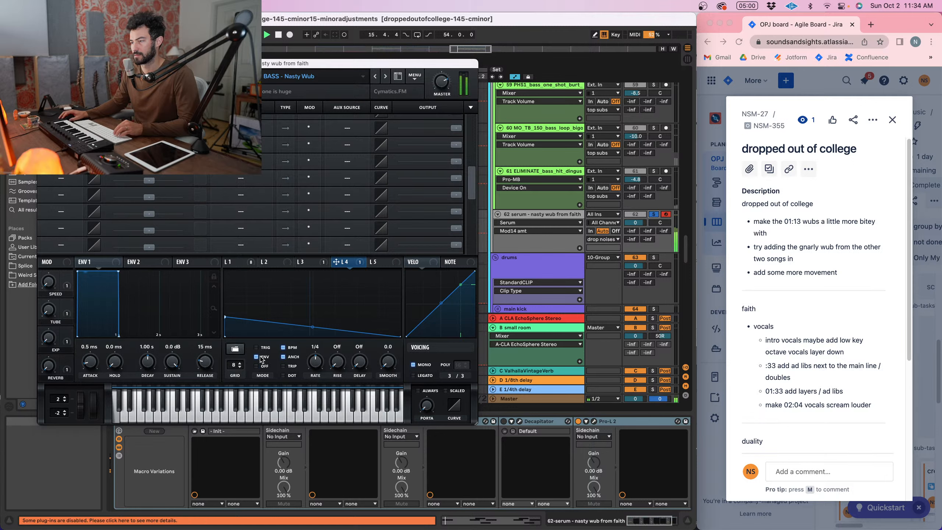
mouse_move(230, 317)
mouse_down()
mouse_move(217, 300)
mouse_move(236, 315)
mouse_up()
drag(314, 322, 311, 329)
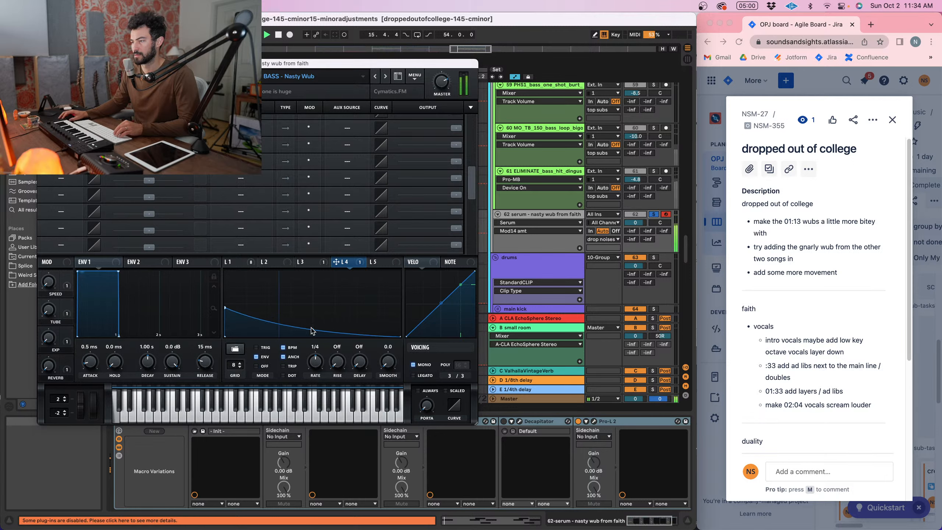
drag(225, 308, 223, 313)
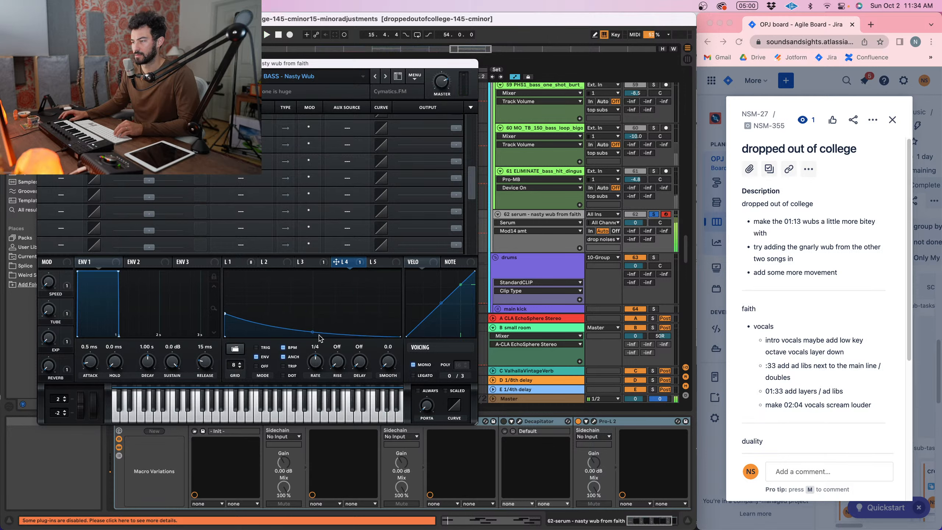
drag(318, 337, 315, 325)
key(space)
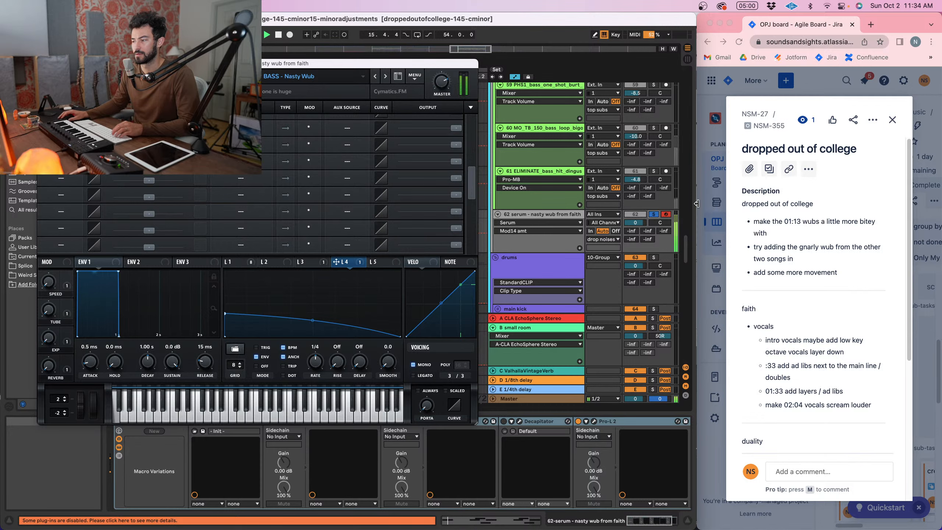
- Unsolo the nasty wub track and lengthen the opening C1 in the first legato bass clip to a full bar
click(654, 214)
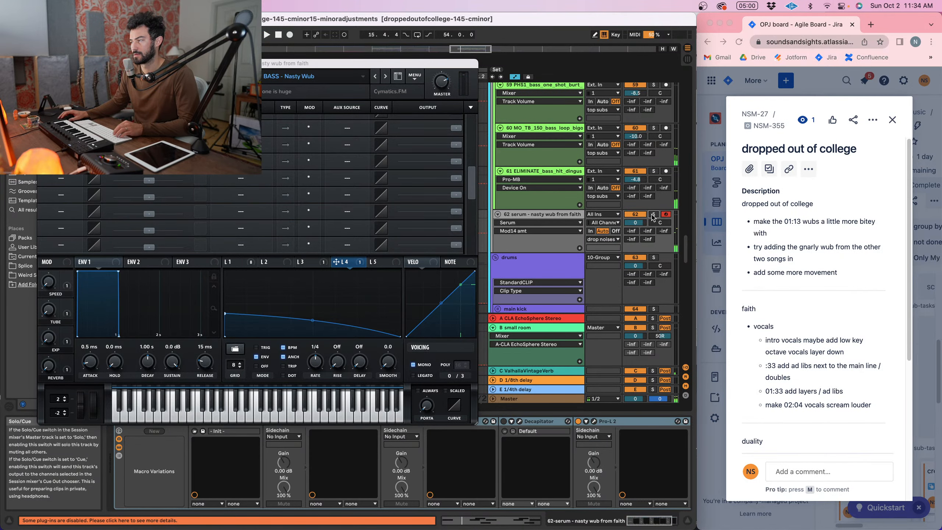
click(42, 63)
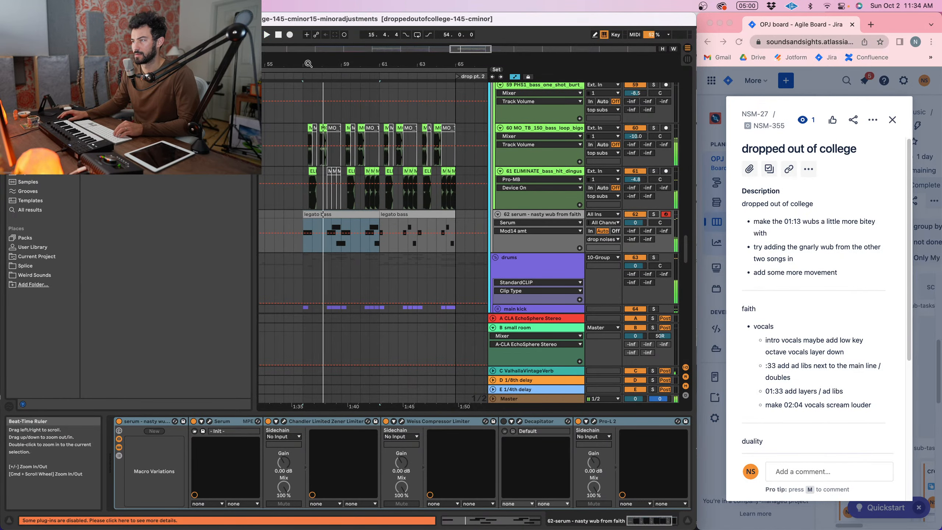
key(space)
key(space)
double_click(314, 214)
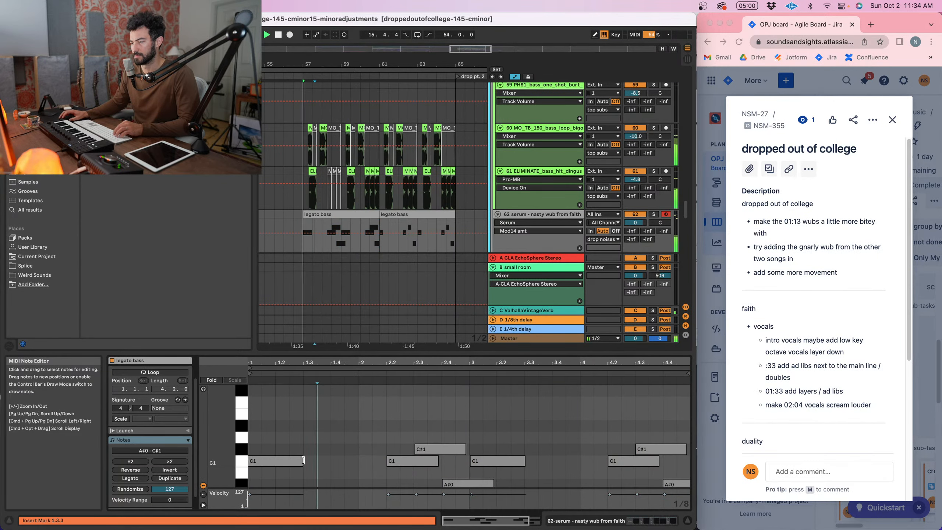
drag(302, 460, 356, 460)
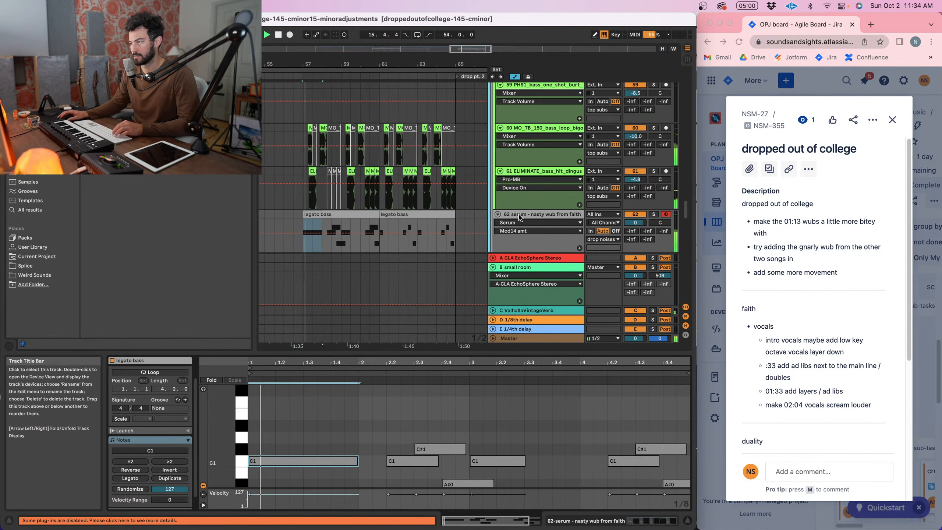
- Reopen the nasty wub track's Serum and check LFO 4 while the drop plays
key(shift+Tab)
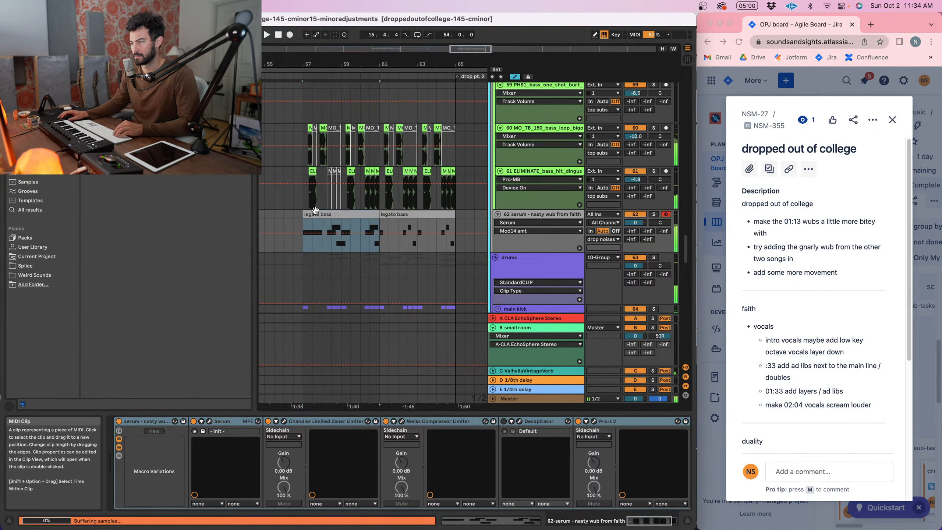
key(shift+Tab)
click(318, 463)
key(shift+Tab)
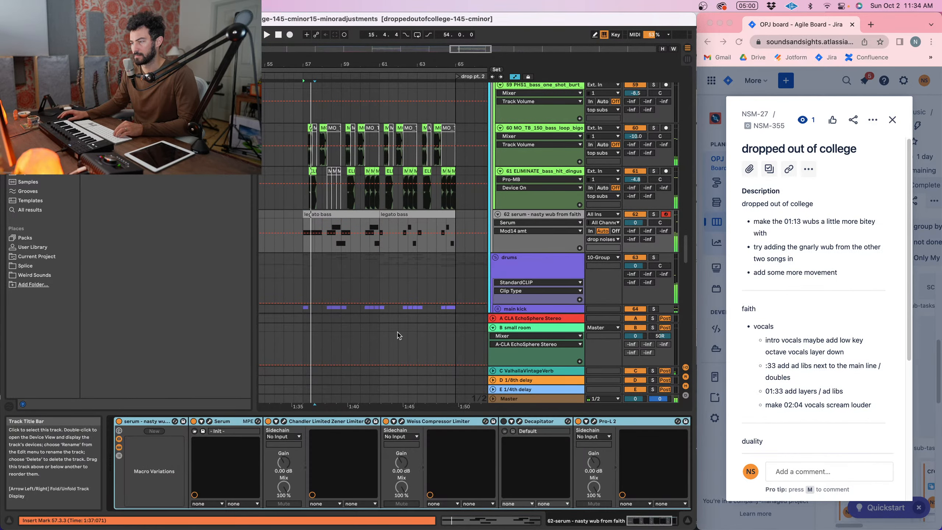
click(209, 422)
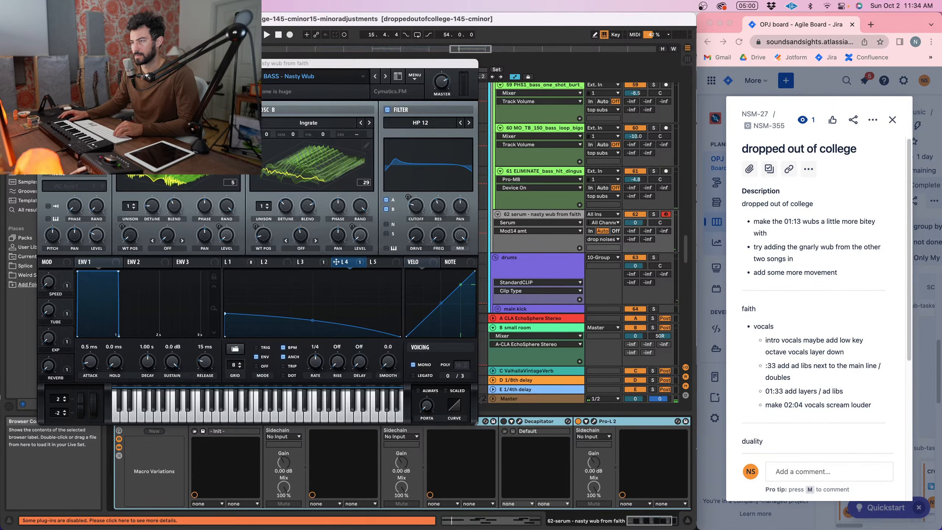
key(space)
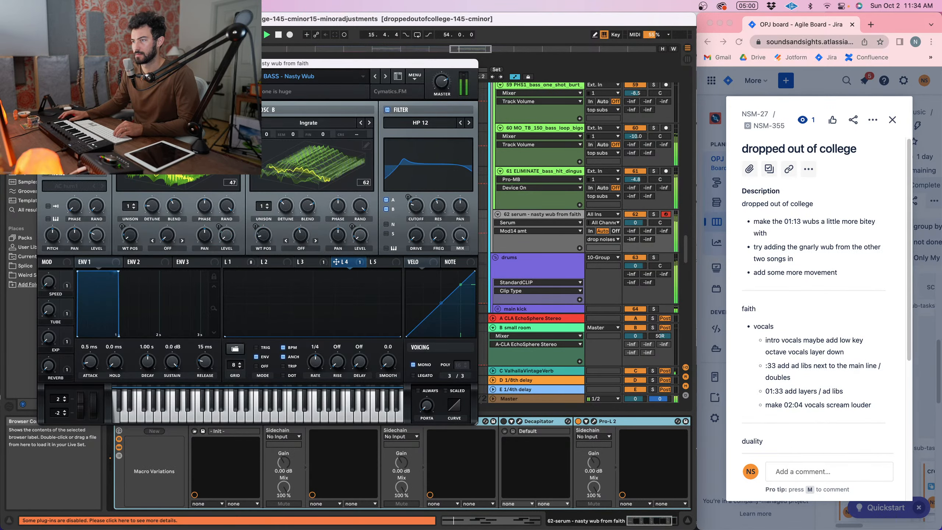
click(44, 63)
- Trim the first legato bass clip to start at 57.3.1, shorten its opening C1 to begin at 1.2.2, and replay from bar 57
drag(303, 212, 309, 212)
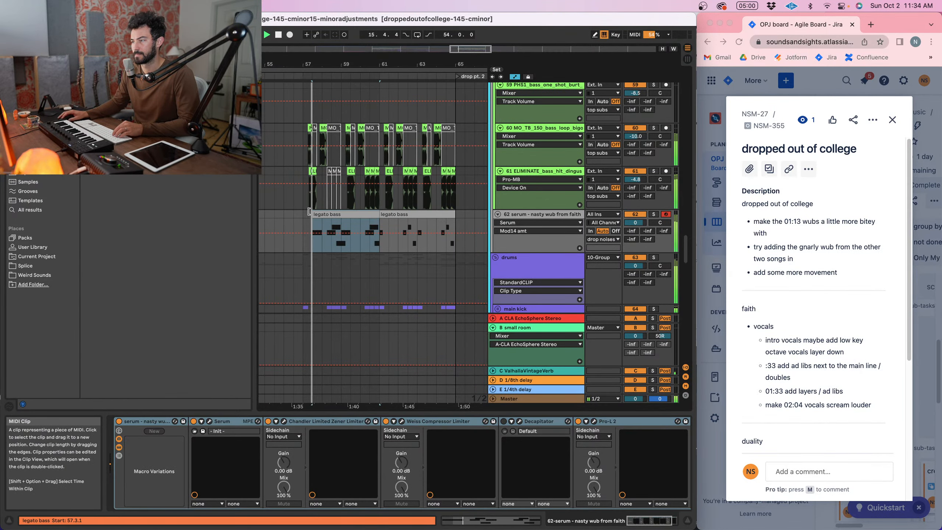
double_click(310, 214)
key(space)
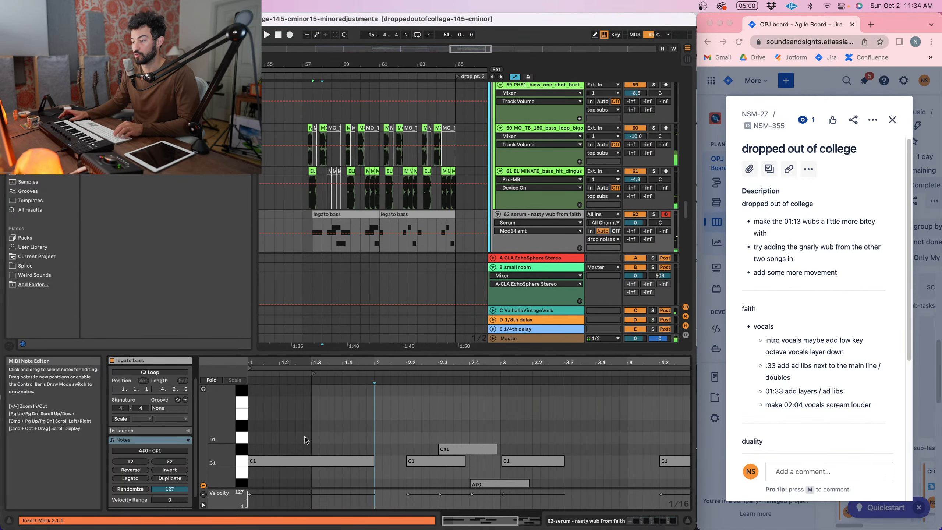
drag(249, 461, 288, 454)
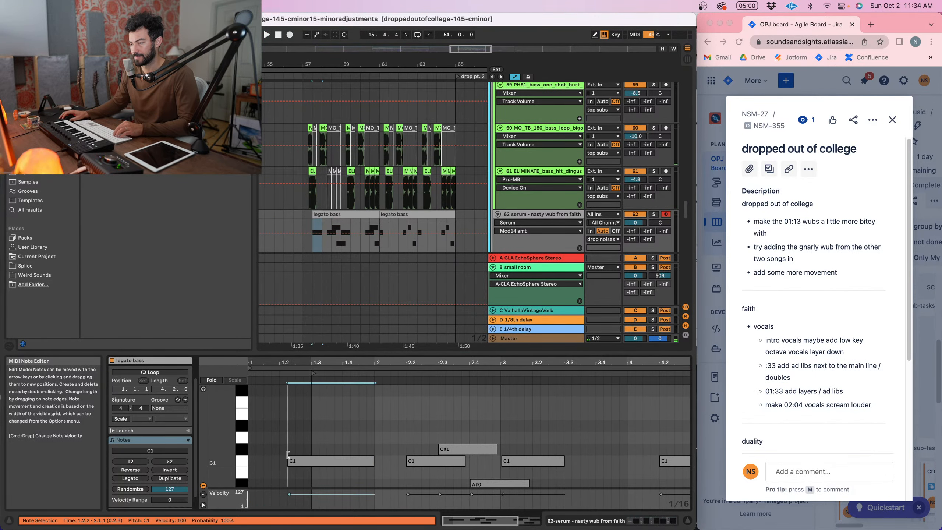
click(302, 219)
key(space)
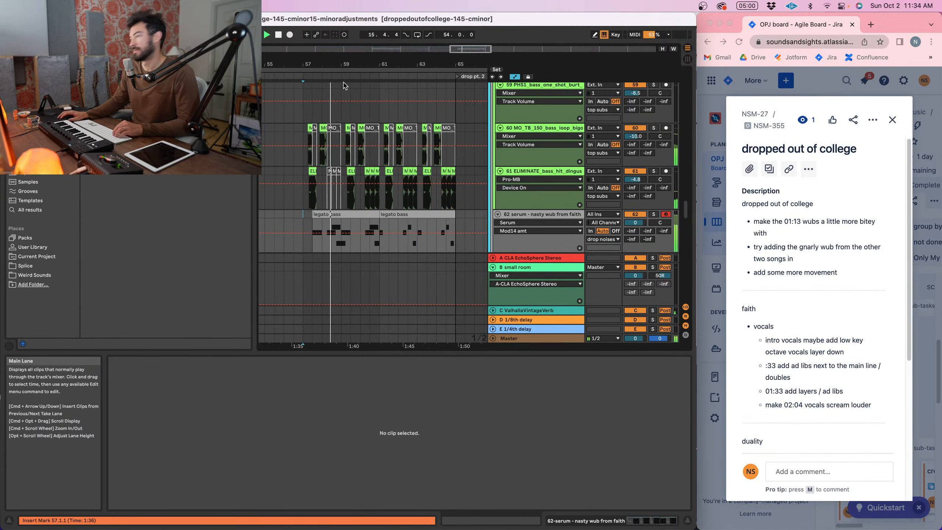
- Shorten the C1, C#1 and A#0 notes from beat 2.2 to end at 2.3.1, 2.4.1 and 3.1.1
drag(329, 64, 330, 78)
double_click(336, 214)
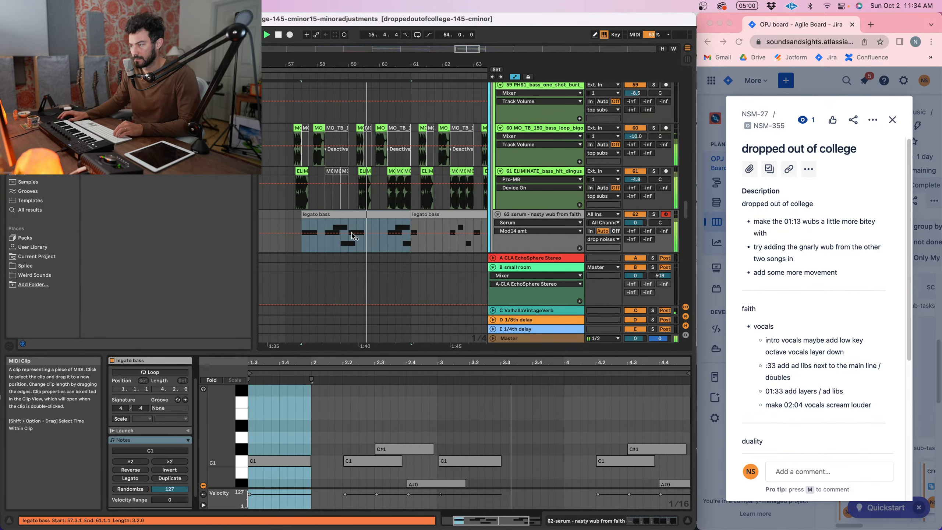
click(410, 432)
drag(400, 463, 378, 465)
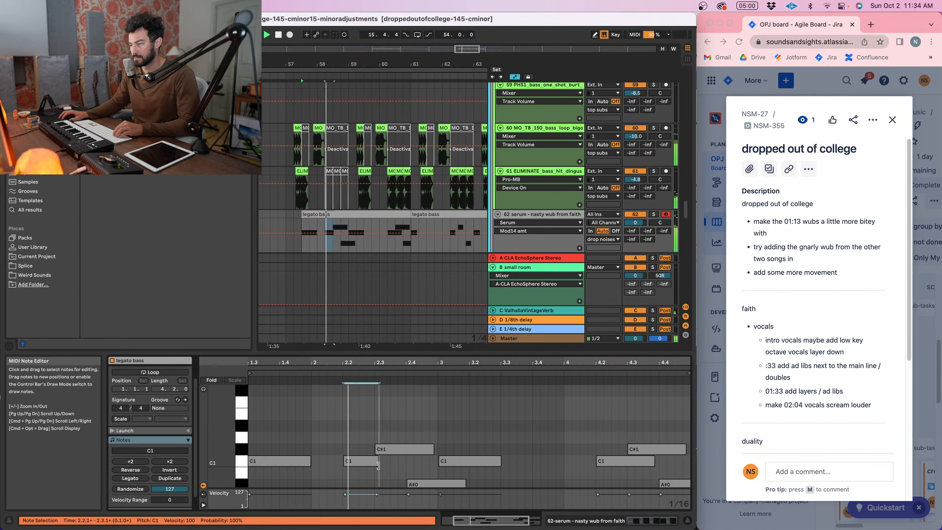
click(426, 450)
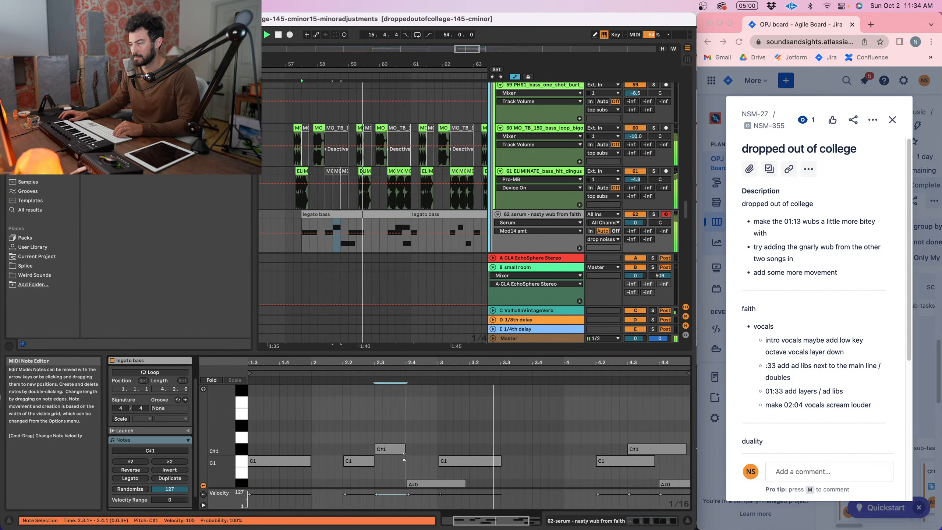
click(464, 484)
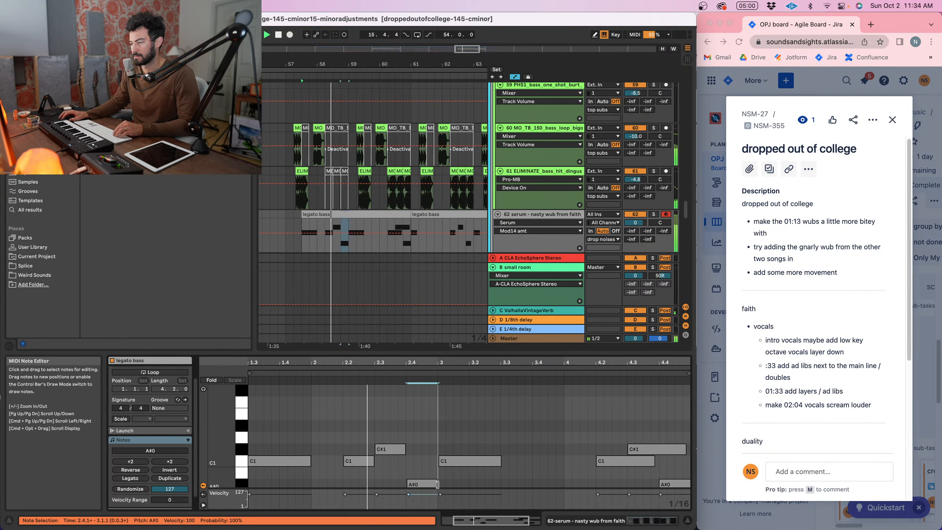
- Move the C1 at beat 3.1 to 3.3, deactivate the three shortened notes before it, and replay from bar 57
scroll(435, 459, down, 2)
shift+click(389, 428)
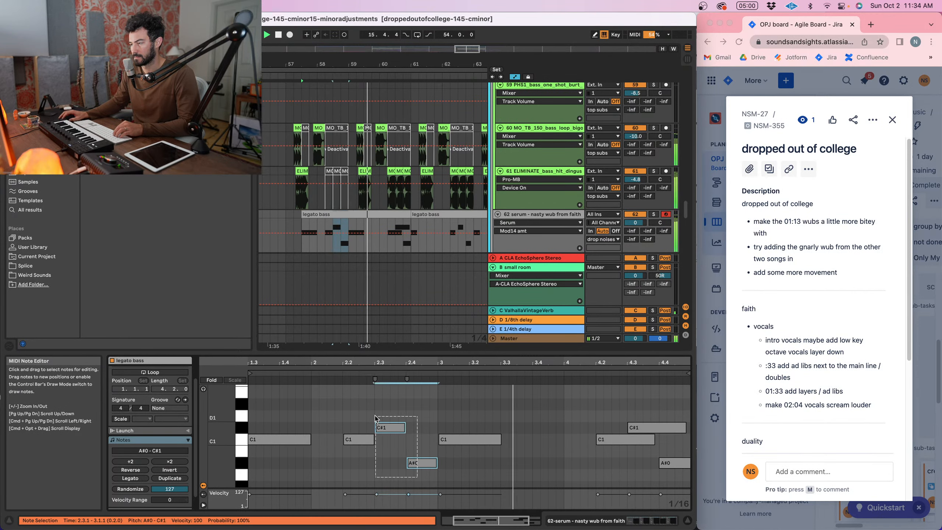
drag(477, 444, 542, 443)
drag(458, 472, 329, 421)
key(0)
key(space)
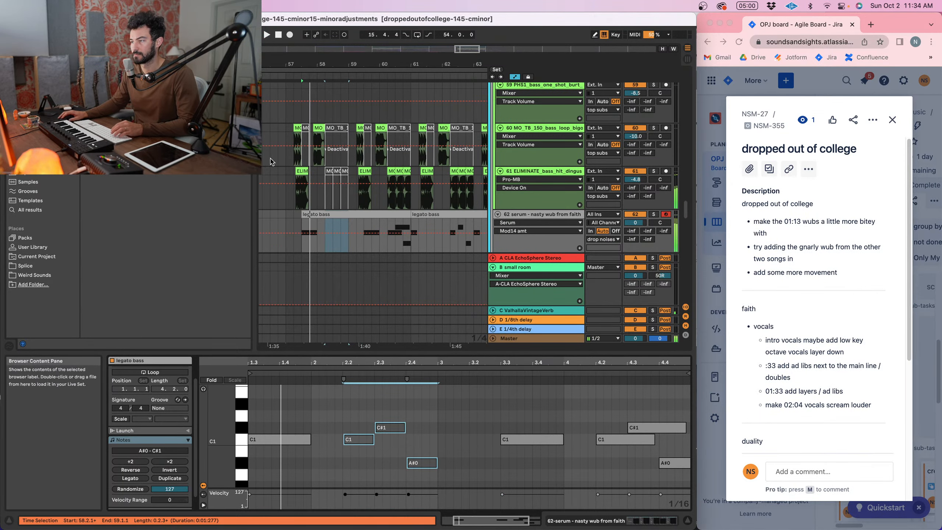
click(278, 152)
click(287, 124)
key(space)
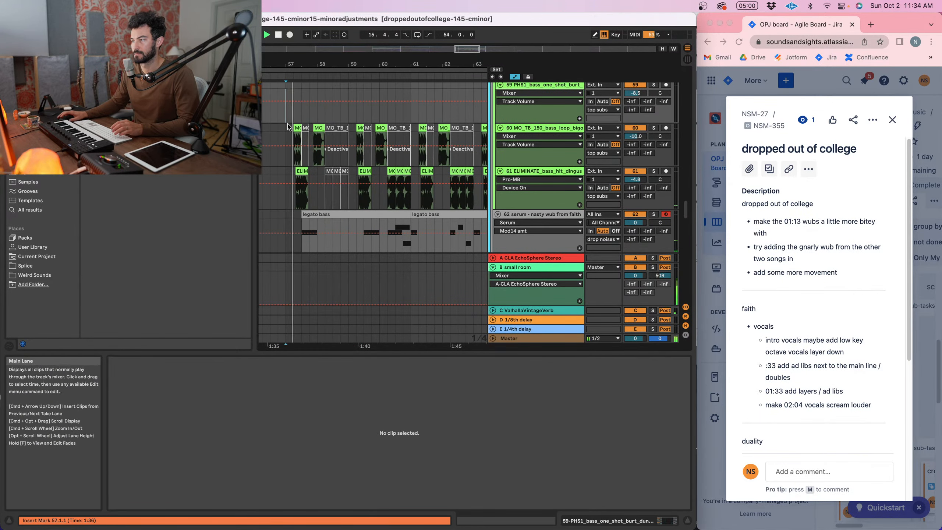
- Lower the nasty wub track's volume to about -1.9 dB while the drop plays
drag(291, 50, 291, 95)
key(space)
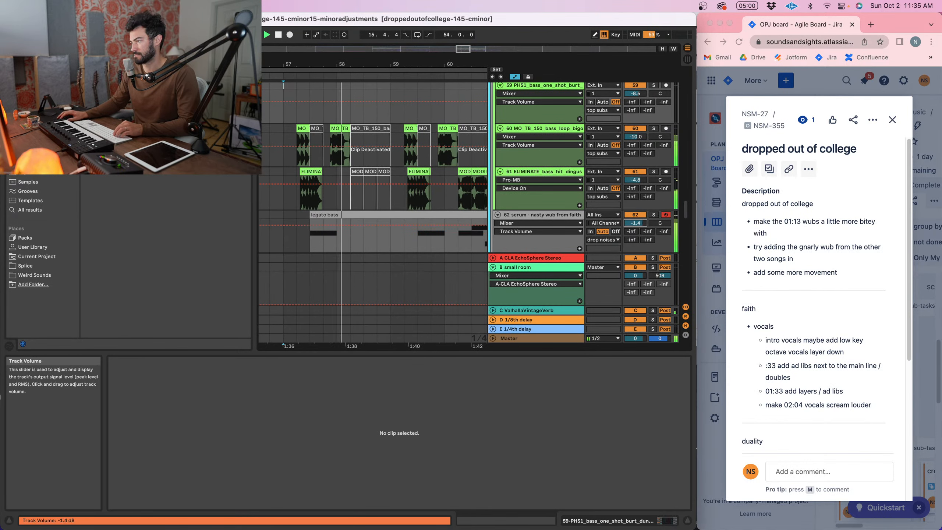
click(546, 215)
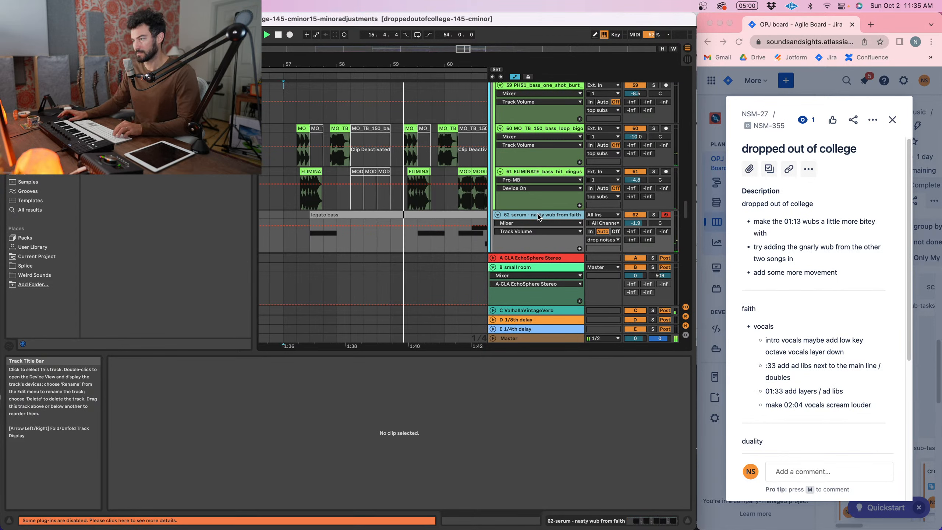
- Try transposing the C1 note at beat 3.3 of the first legato bass clip up an octave, and listen
click(407, 215)
drag(426, 67, 424, 54)
key(space)
key(space)
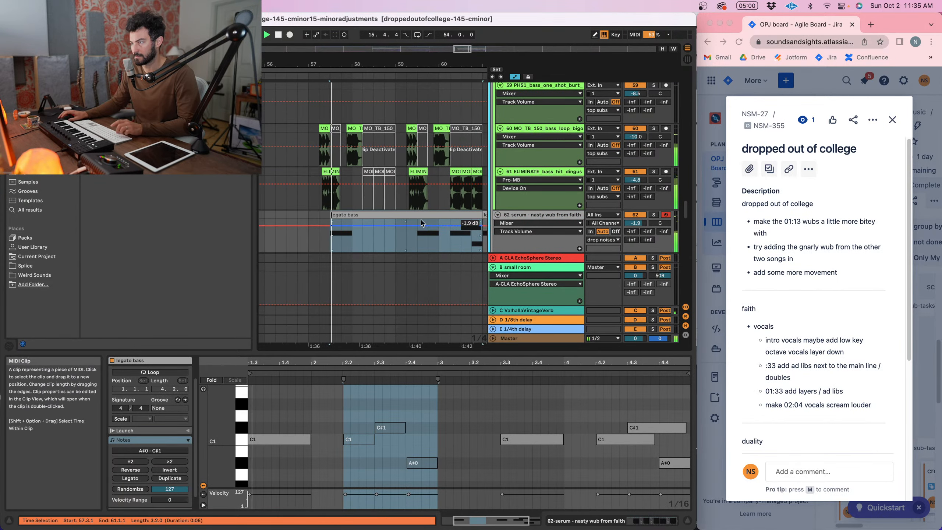
click(549, 473)
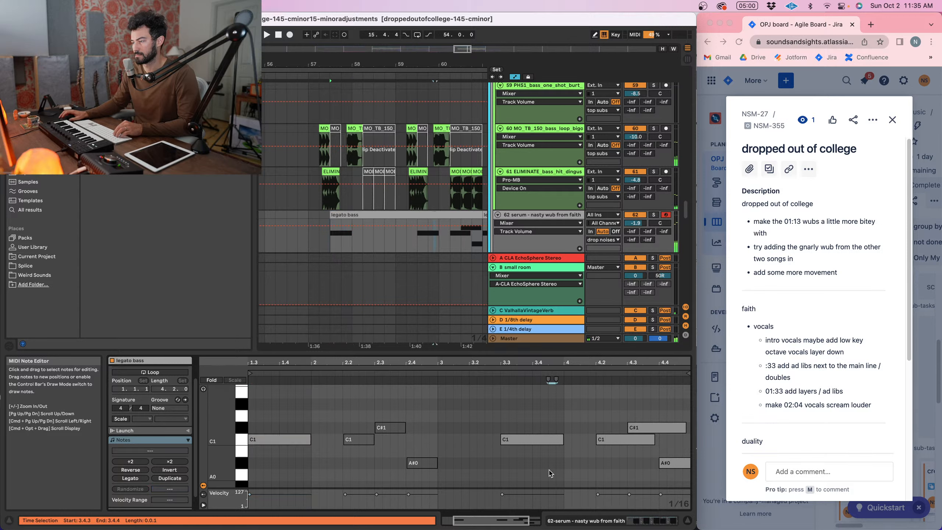
drag(549, 470, 521, 405)
key(shift+Up)
key(space)
click(412, 237)
key(space)
key(space)
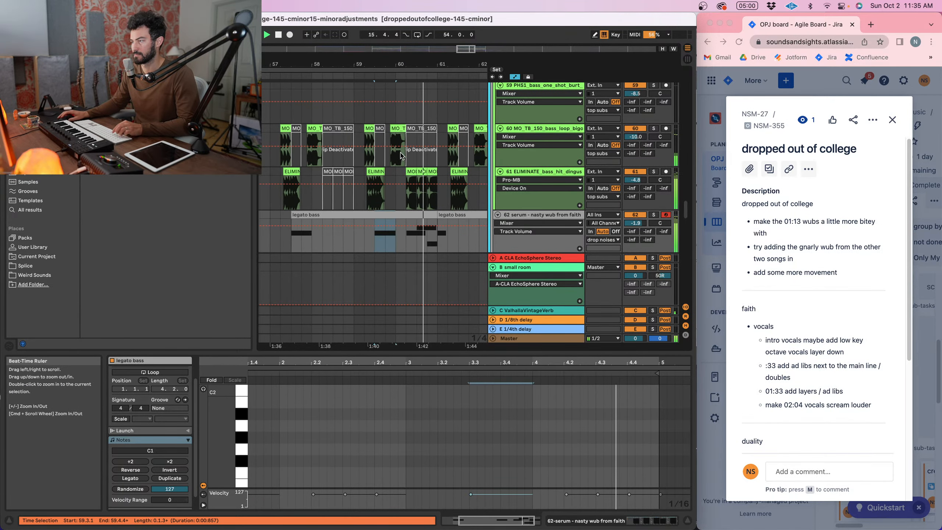
- Reopen the first legato bass clip and enlarge its note editor
click(422, 217)
click(422, 216)
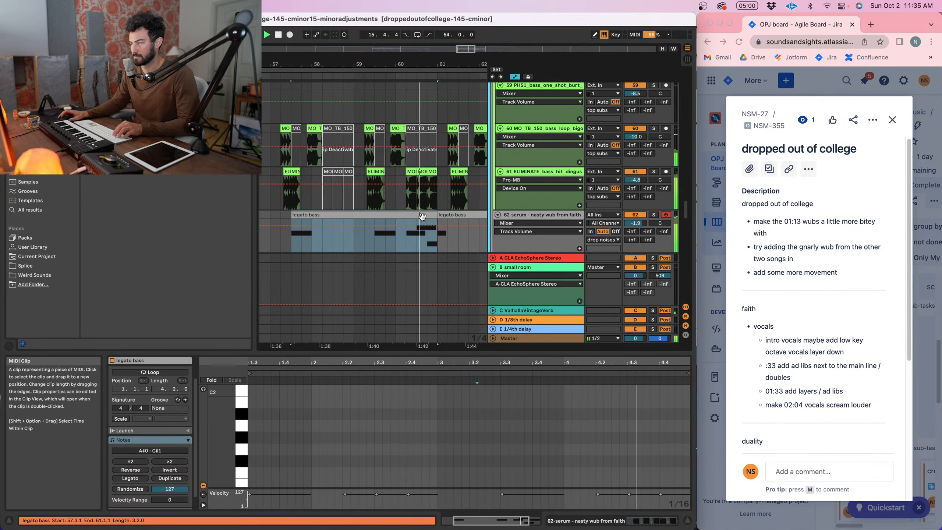
drag(513, 353, 514, 330)
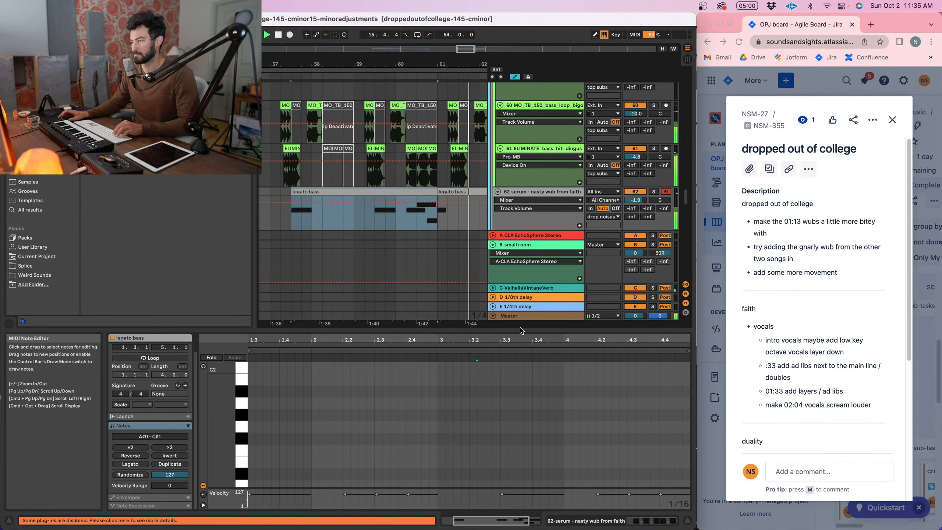
key(minus)
key(minus)
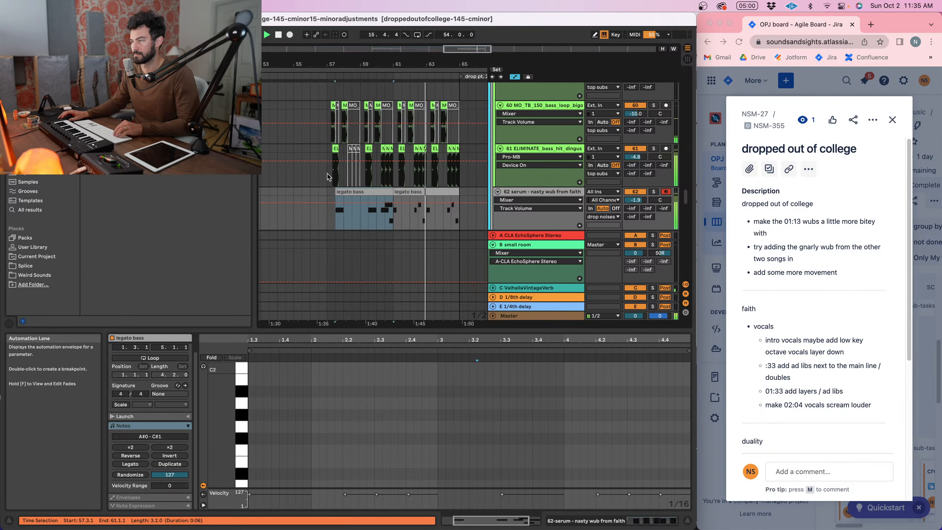
- Replay from bar 57 and lower the nasty wub track's volume to -2.6 dB
click(327, 169)
key(space)
key(space)
drag(635, 200, 635, 204)
click(539, 192)
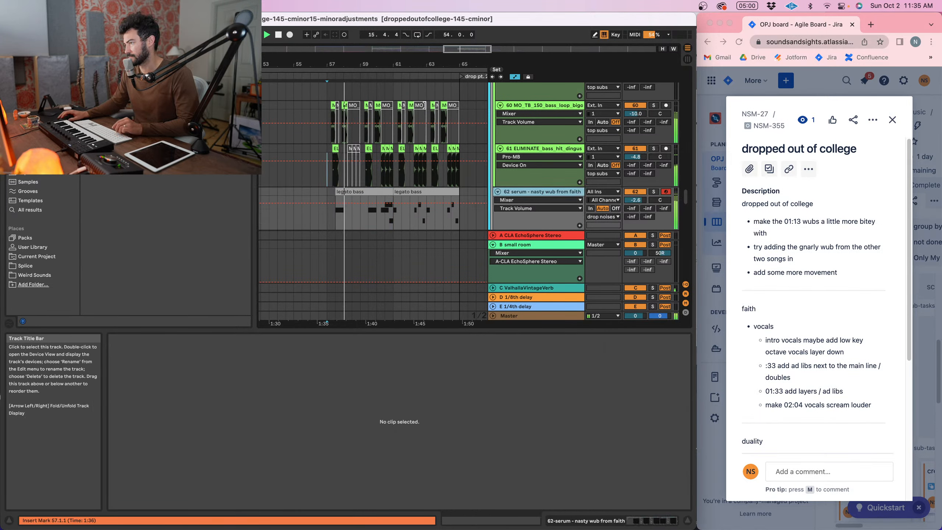
- Replay the drop from bar 57 and look through the bass and white noise tracks above the nasty wub track
key(space)
drag(366, 64, 365, 74)
key(space)
click(311, 128)
key(space)
key(space)
scroll(319, 129, up, 8)
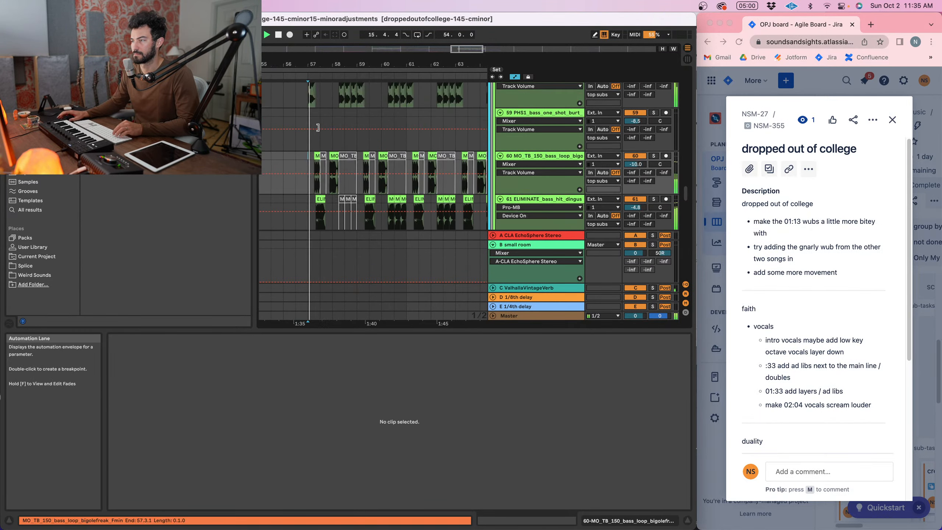
drag(327, 64, 326, 73)
key(space)
key(space)
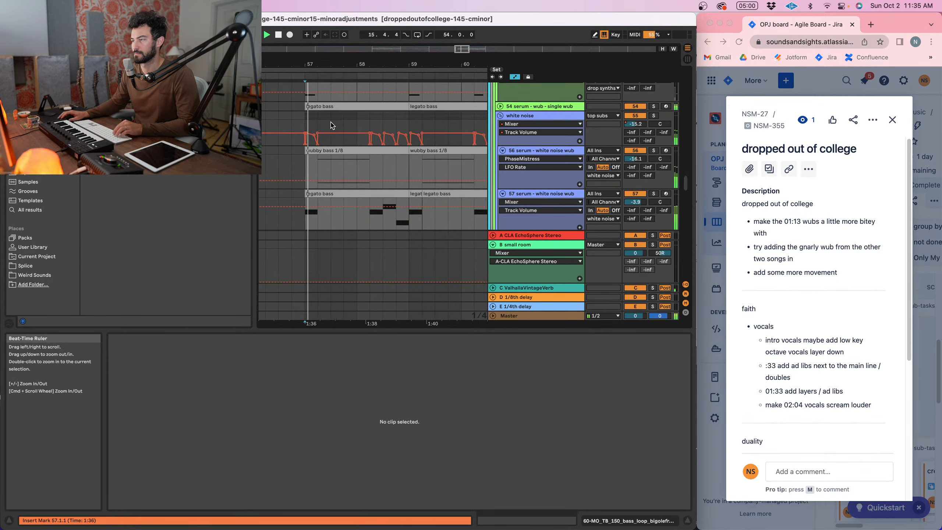
- Replay the drop from bar 57 with a trial change to the first ELIMINATE bass hit clip, and undo that change
scroll(333, 156, down, 7)
scroll(334, 159, down, 4)
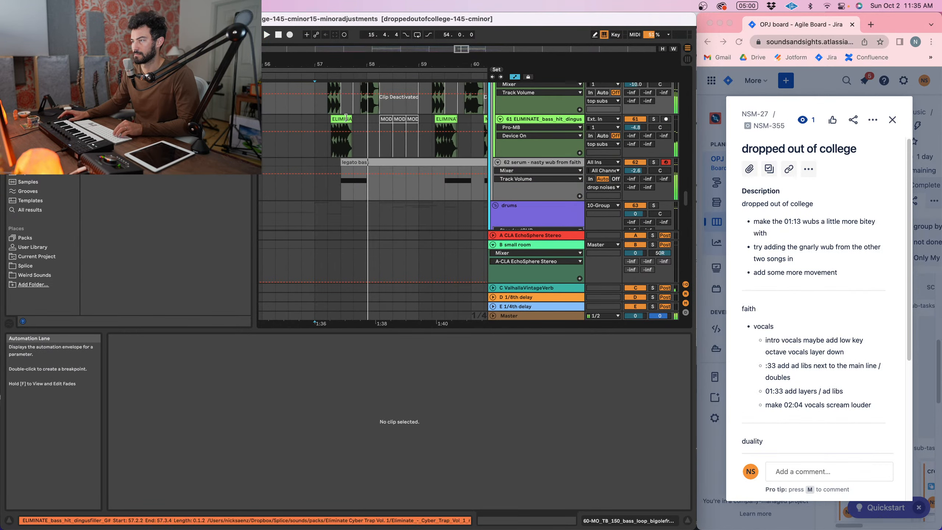
drag(345, 118, 344, 117)
key(space)
mouse_move(336, 63)
mouse_down()
mouse_move(327, 58)
mouse_move(345, 67)
mouse_up()
click(311, 108)
key(space)
key(space)
key(super+z)
- Deactivate the chopped vocal clips on the 15 Audio track from 57.2.3 to bar 58, and replay from bar 57
scroll(320, 137, up, 8)
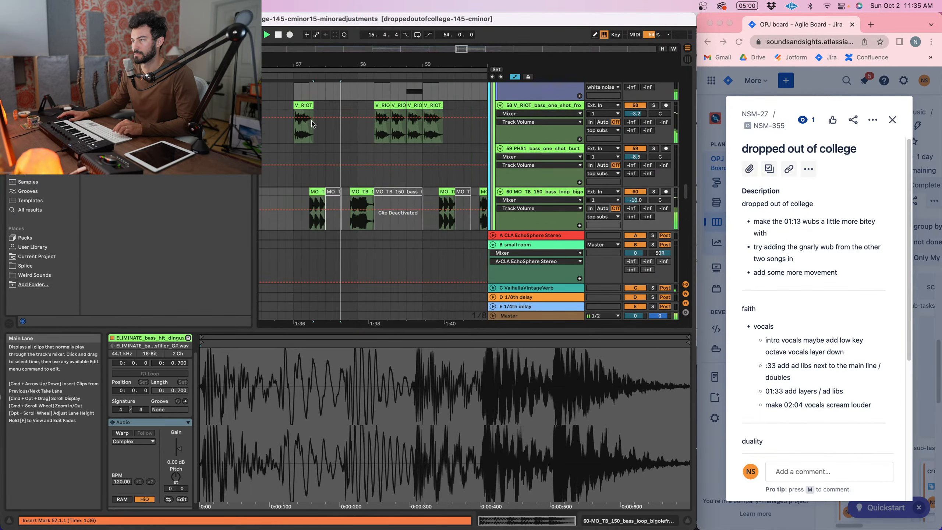
scroll(319, 137, up, 10)
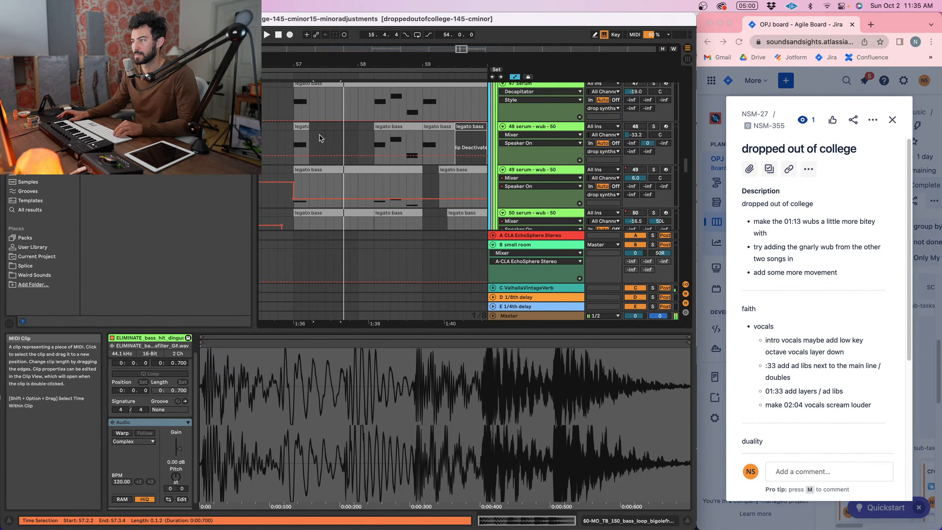
scroll(321, 136, up, 12)
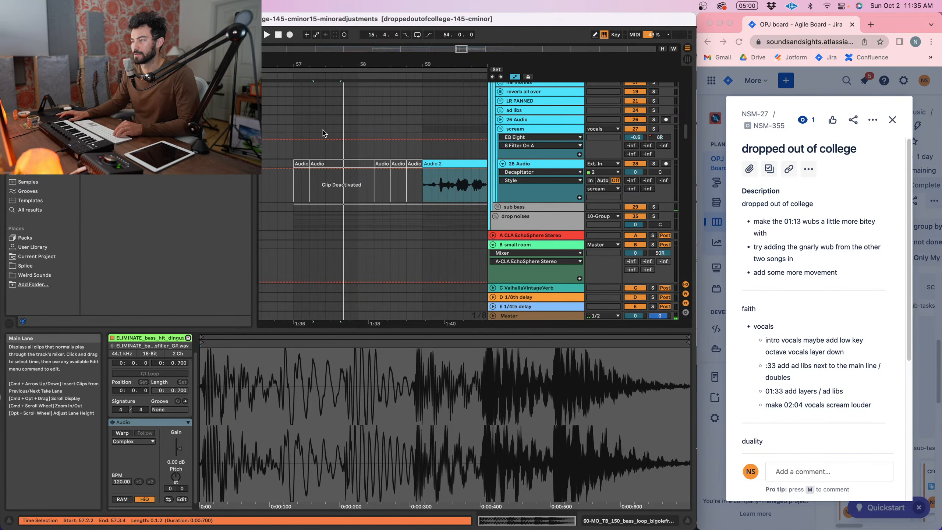
scroll(324, 132, up, 1)
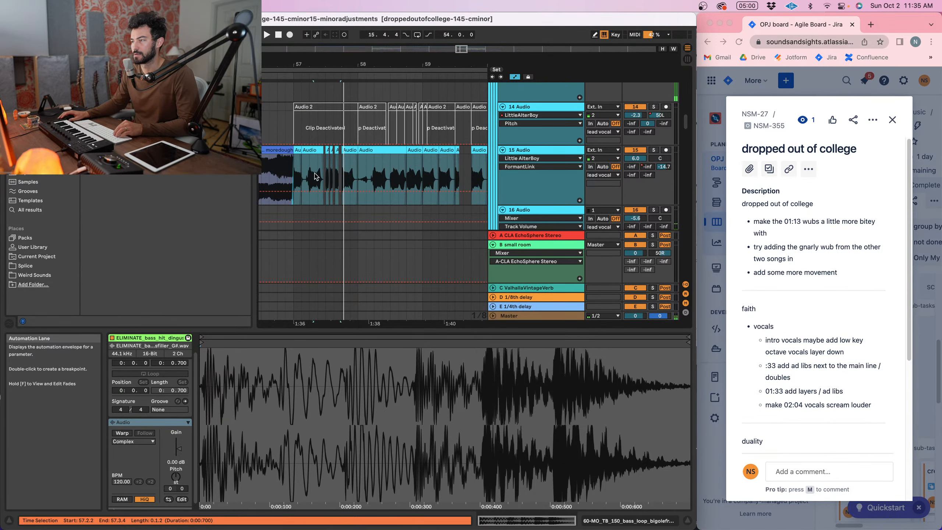
click(319, 176)
key(space)
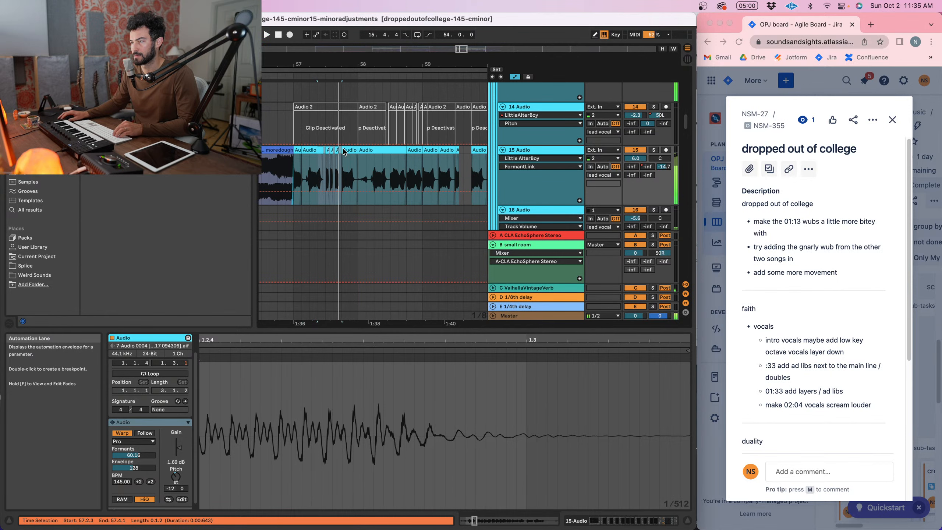
click(343, 150)
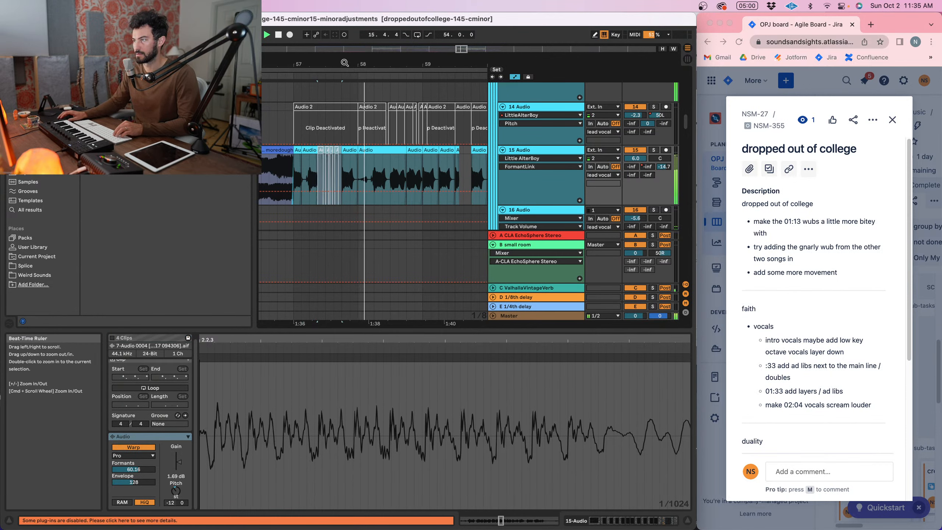
click(322, 166)
click(322, 170)
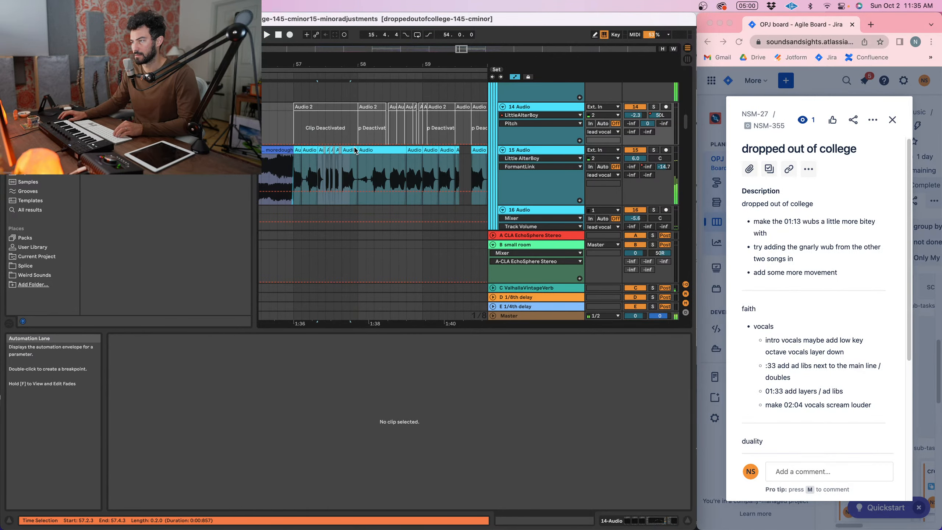
click(347, 149)
click(293, 100)
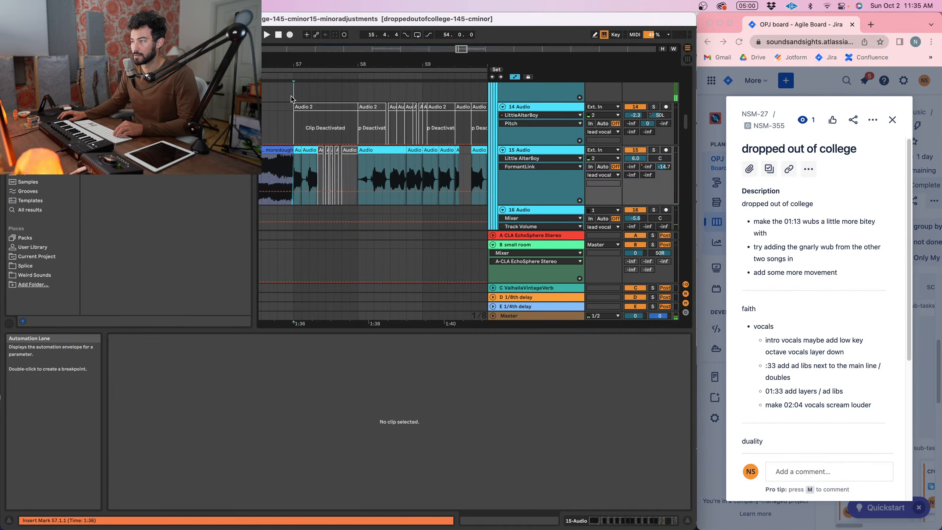
key(space)
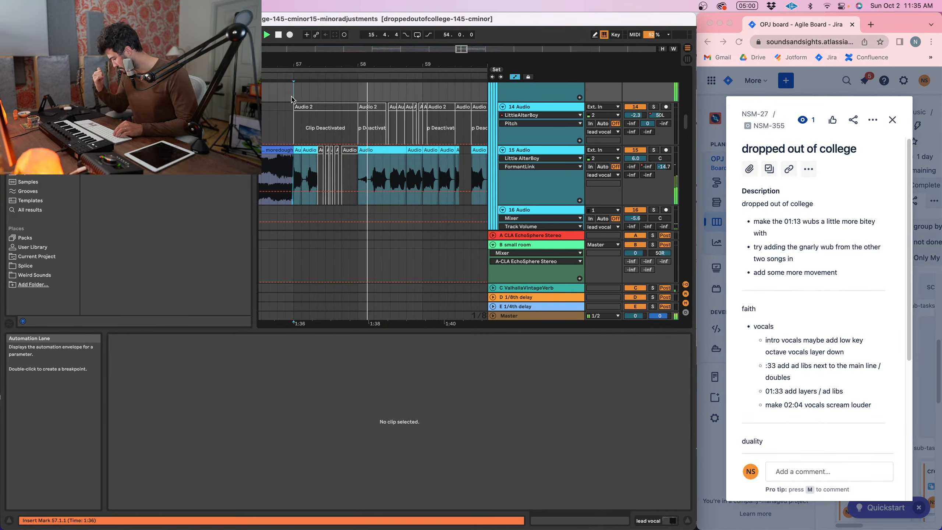
- Shorten the first ELIMINATE bass hit clip on track 61 so that it ends at 57.3.1
scroll(331, 170, down, 10)
scroll(331, 170, down, 20)
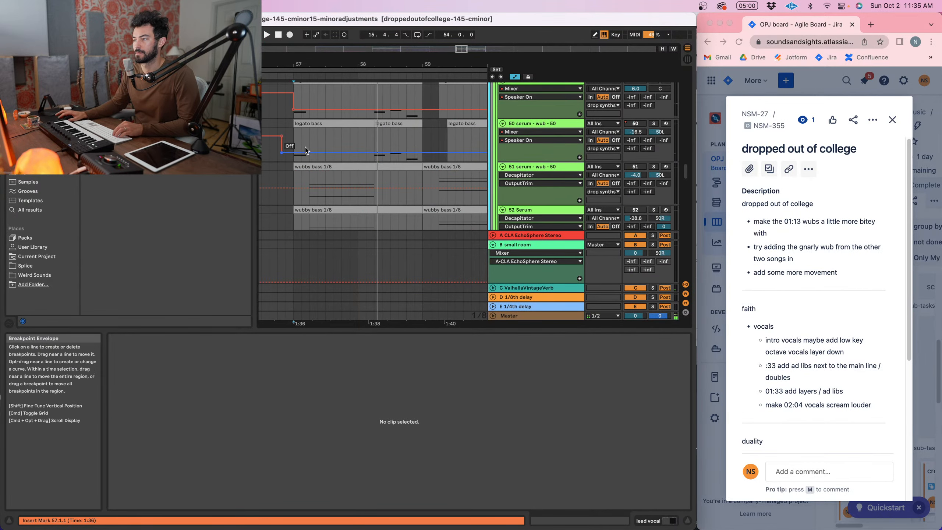
scroll(310, 146, down, 5)
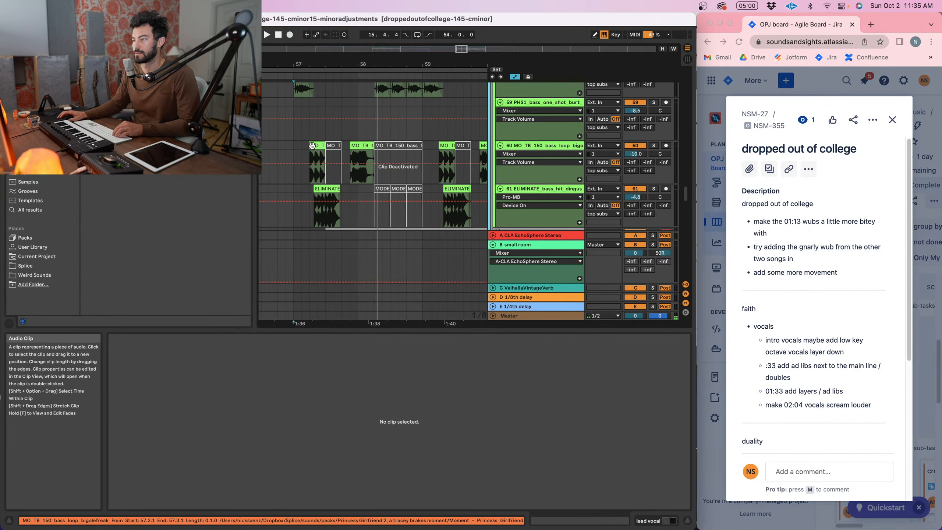
scroll(321, 144, down, 3)
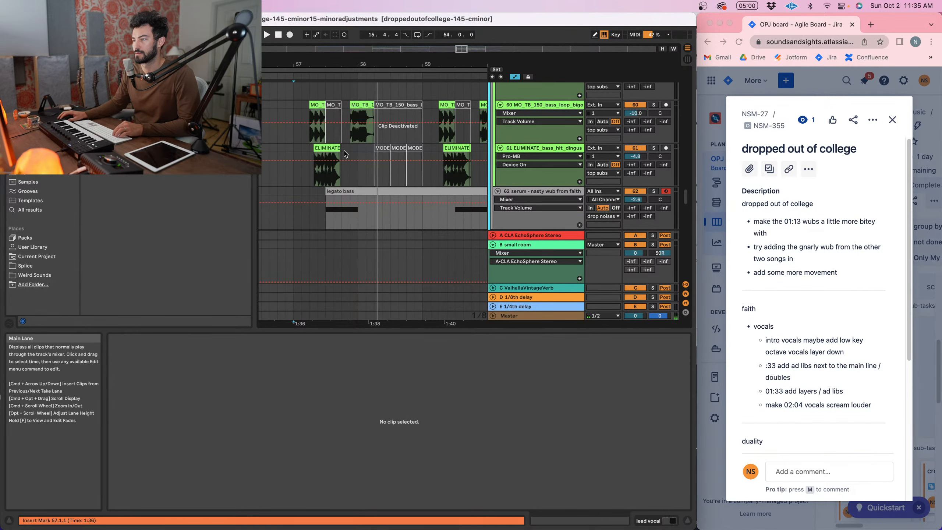
click(326, 152)
drag(326, 153, 325, 156)
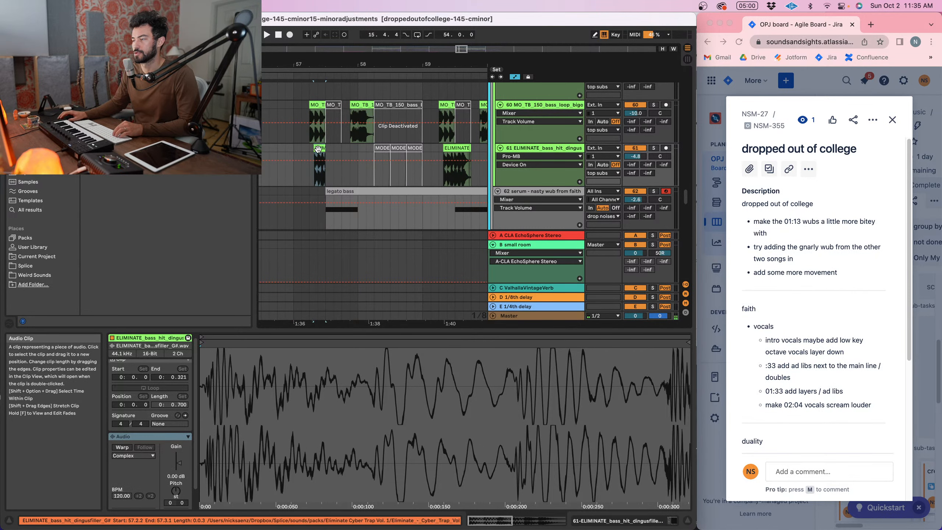
- Replay the drop from bar 56 to hear the shortened bass hit against the nasty wub
scroll(310, 140, down, 5)
click(281, 104)
key(space)
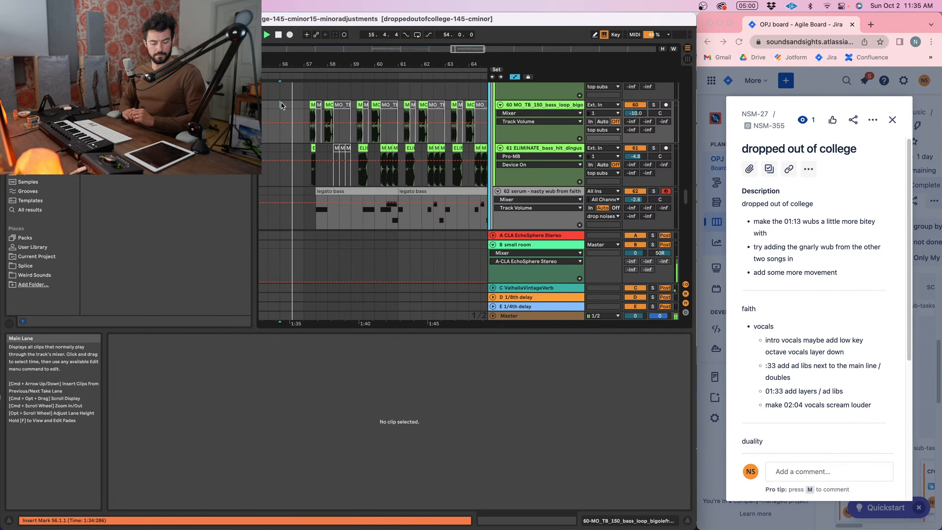
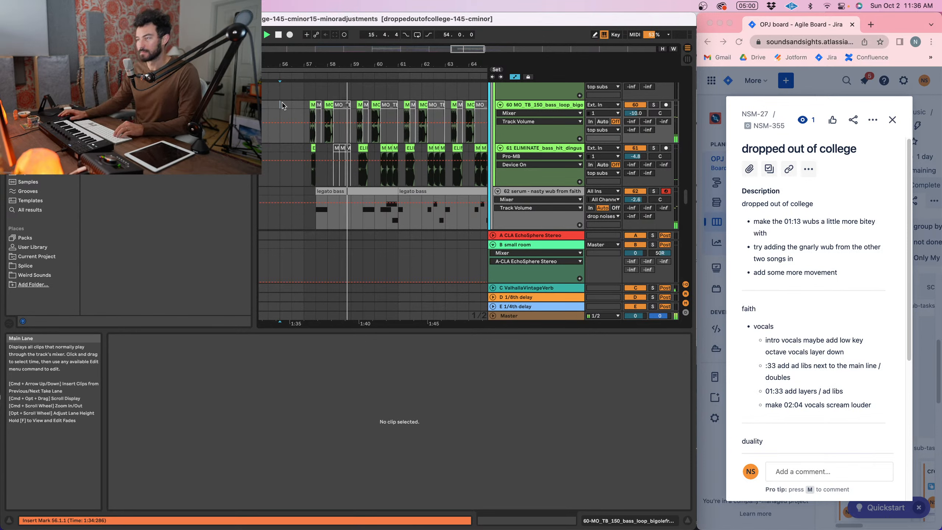
key(space)
key(space)
drag(332, 66, 333, 106)
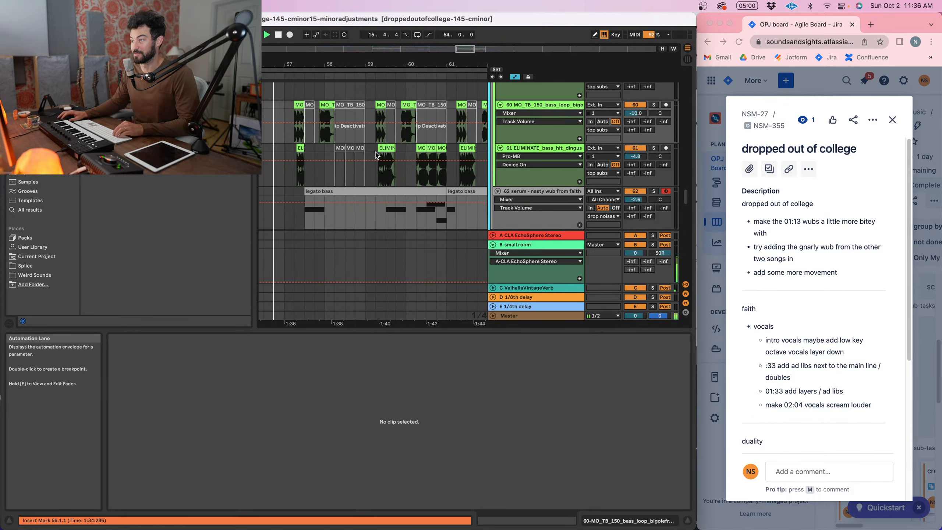
- Restore the full length of the first ELIMINATE bass hit clip and split it at 57.3.1
click(378, 155)
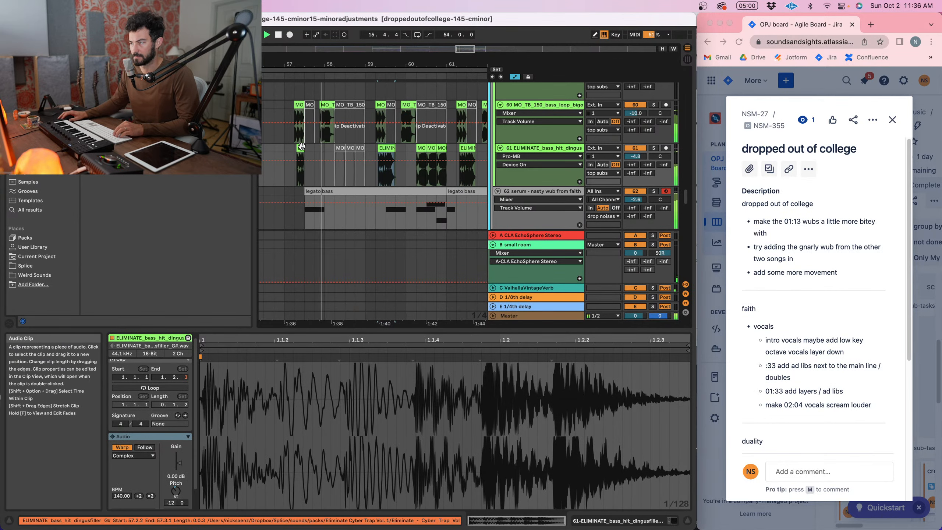
key(space)
drag(301, 147, 311, 148)
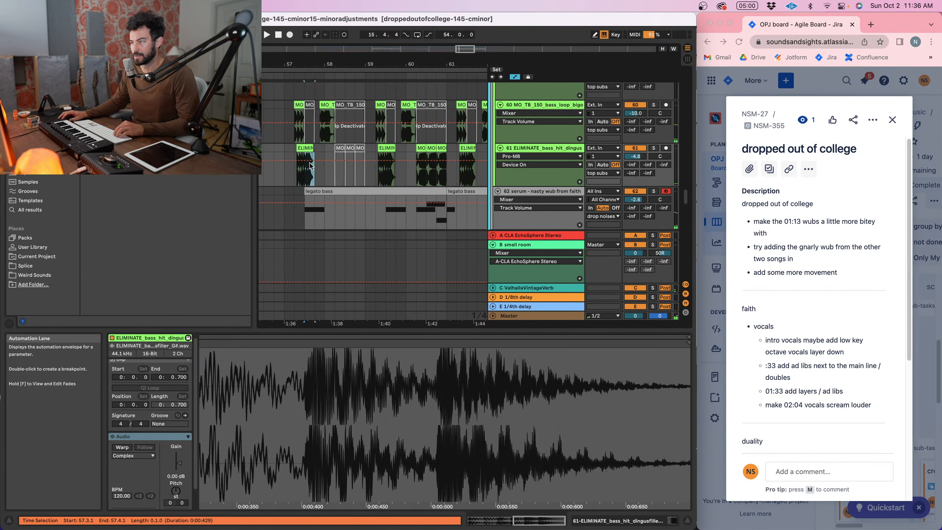
key(super+e)
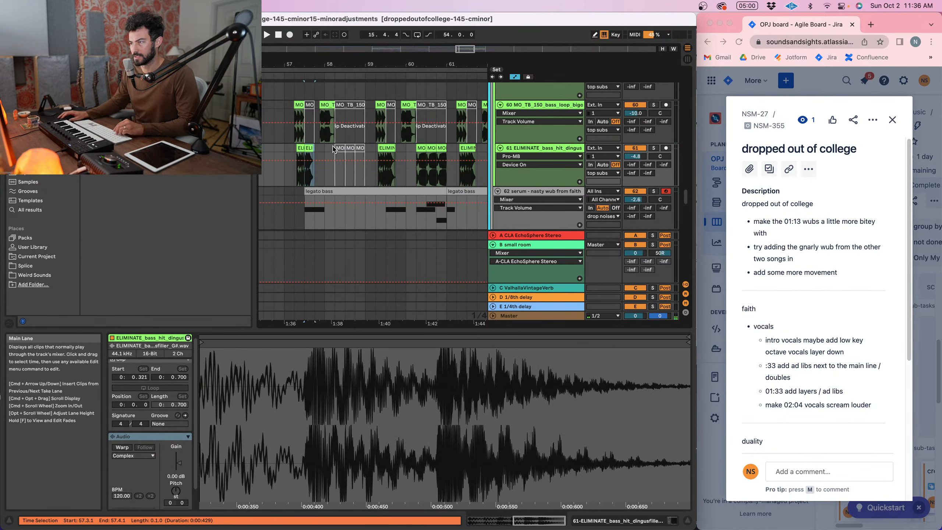
- Paste a copy of the split-off bass hit tail at 58.1.1 and reverse it
click(329, 148)
key(super+v)
key(r)
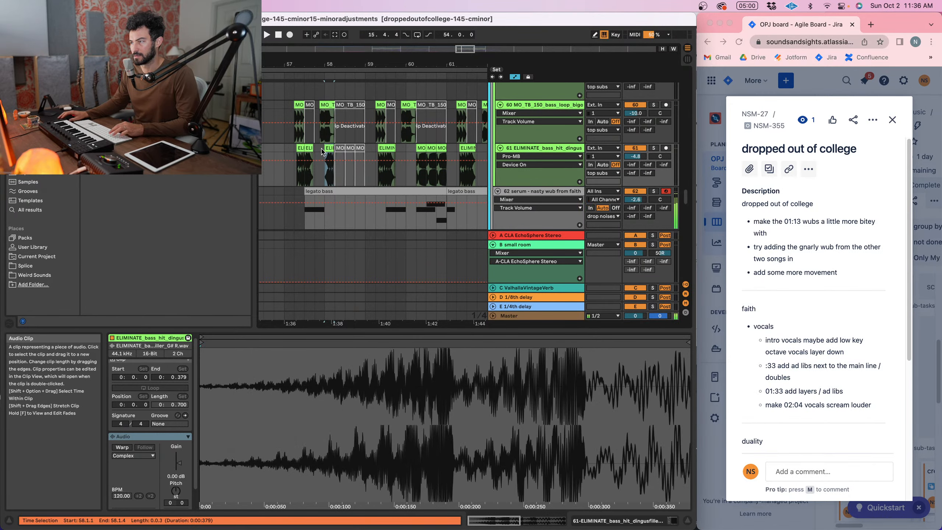
- Deactivate the original bass hit tail from 57.3.1 to 57.3.4 and listen to the result
click(310, 147)
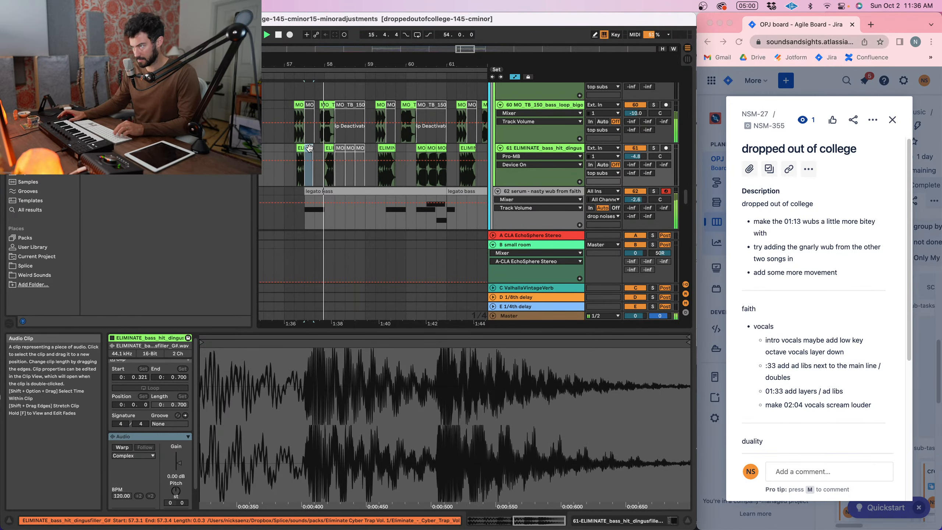
drag(325, 61, 329, 89)
key(space)
key(space)
- Move the reversed bass hit tail earlier so that it starts at 57.4.1, and listen to it from 57.3.1
click(334, 148)
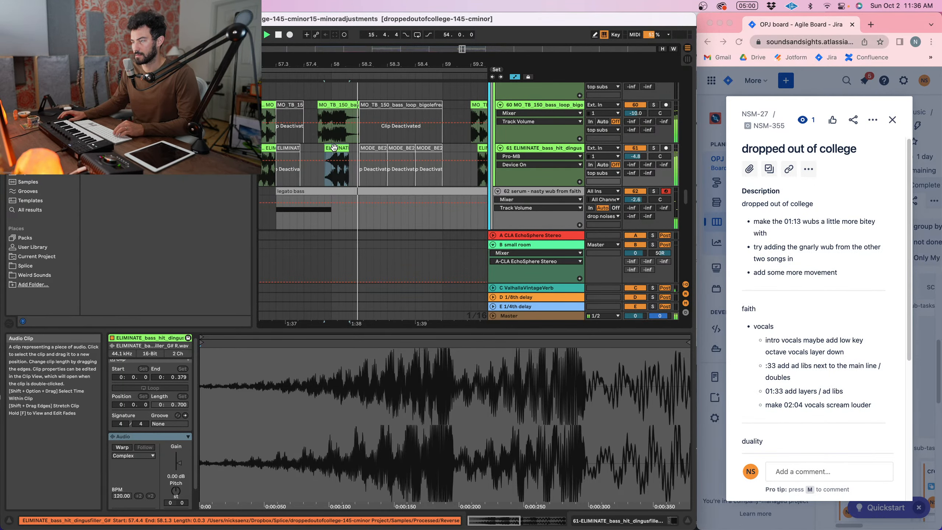
click(281, 147)
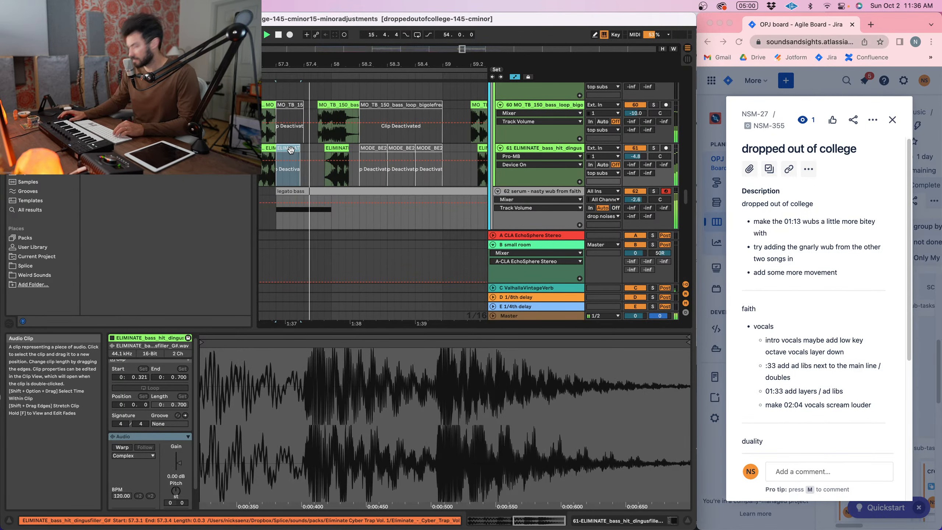
click(327, 149)
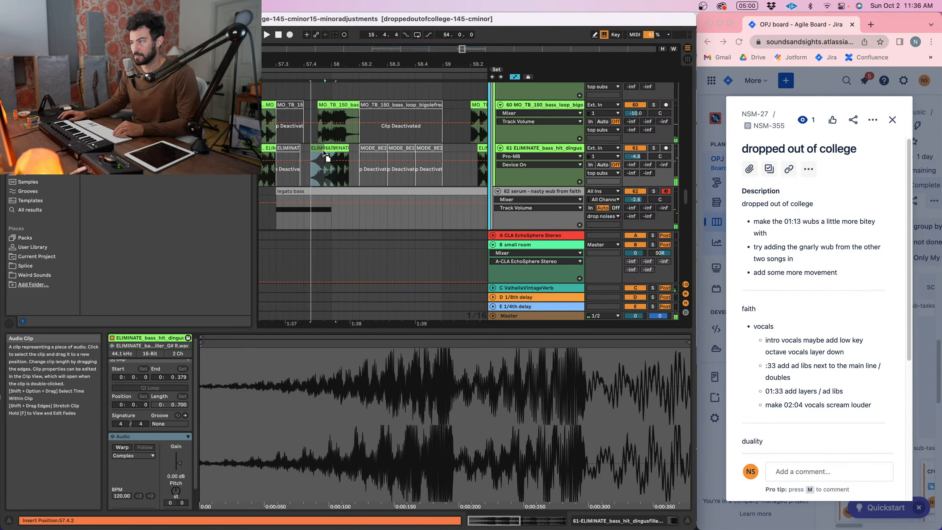
click(289, 158)
key(space)
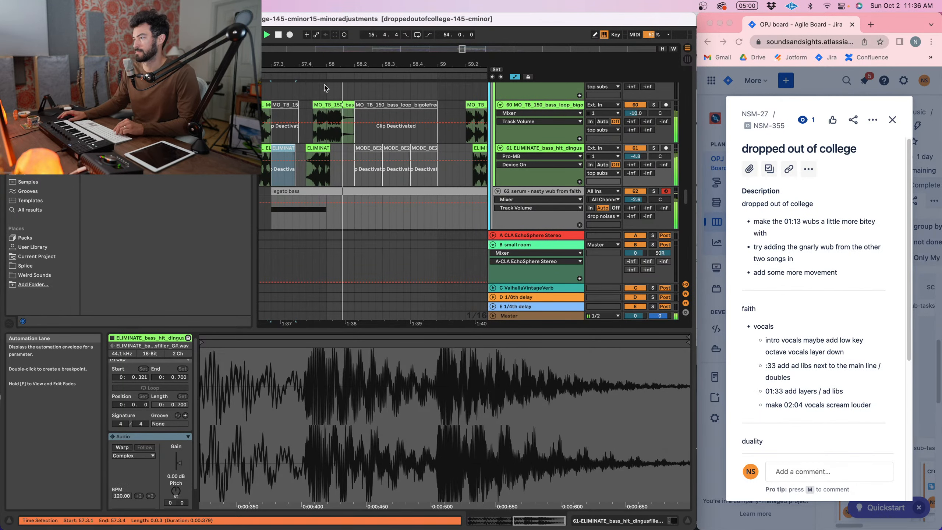
click(313, 149)
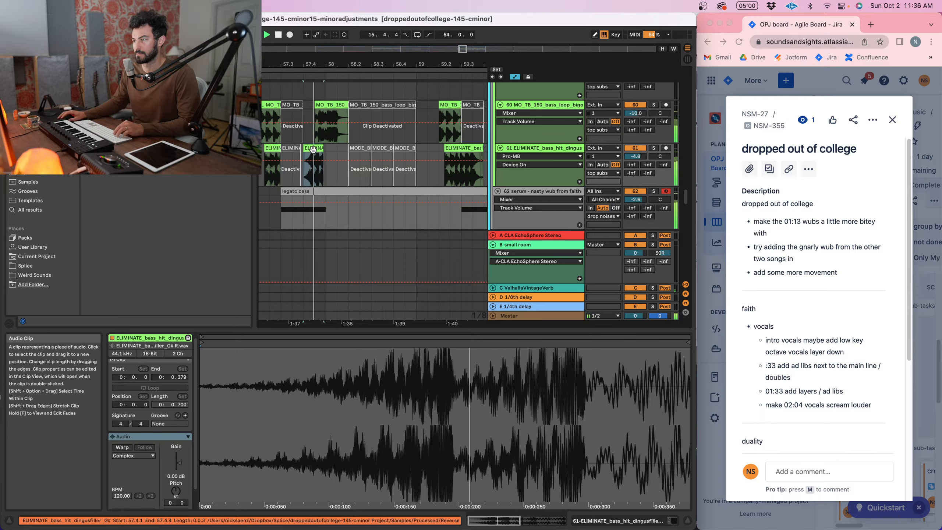
click(290, 148)
key(space)
key(space)
- Reverse the copied bass hit tail back to forward playback and move it to about the start of bar 58
click(318, 149)
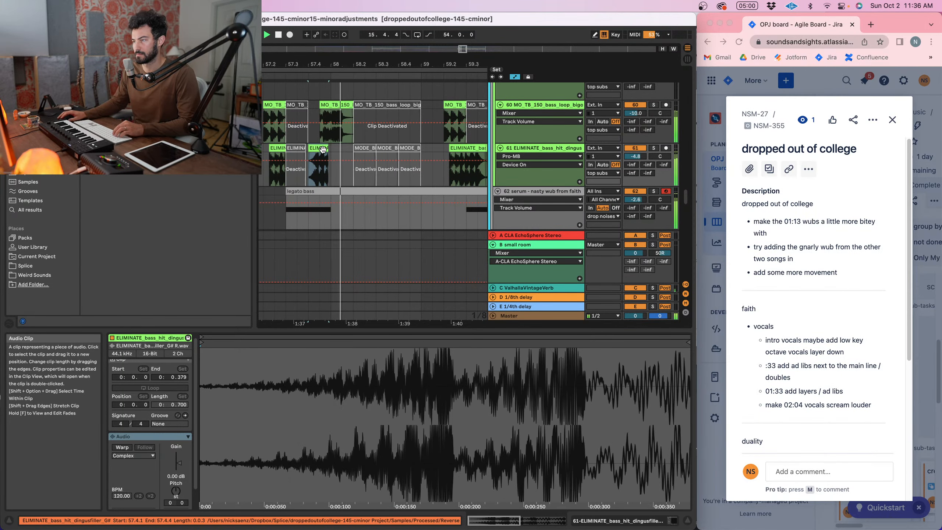
key(r)
click(291, 148)
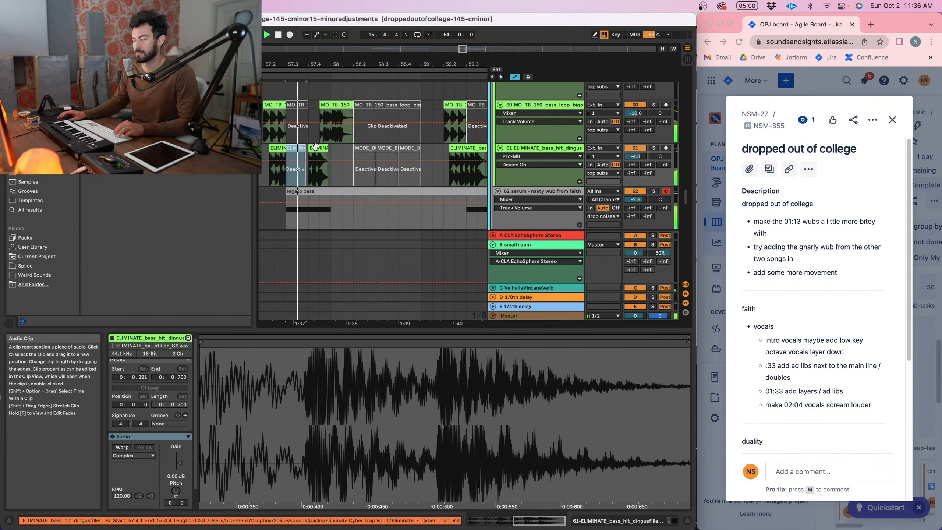
drag(320, 148, 340, 148)
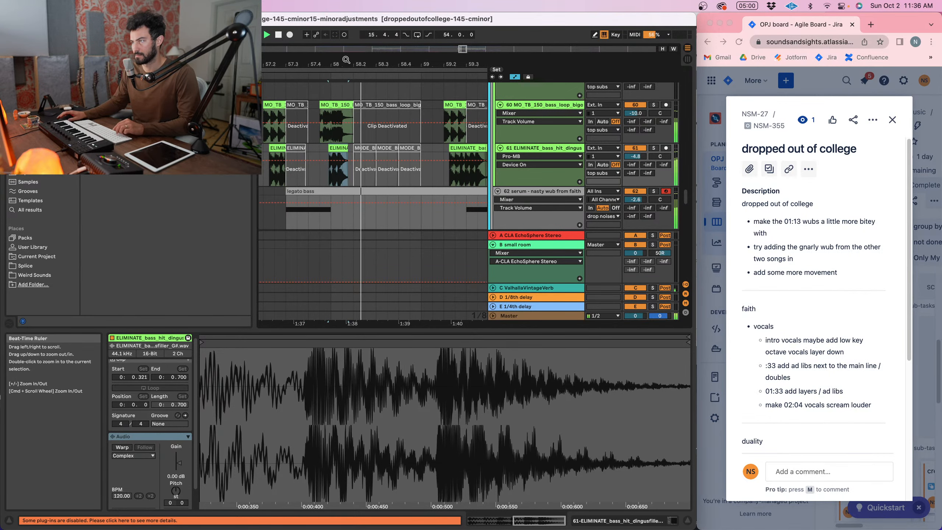
- Replay the drop from bar 57 and listen through bar 59
drag(346, 62, 347, 45)
click(308, 134)
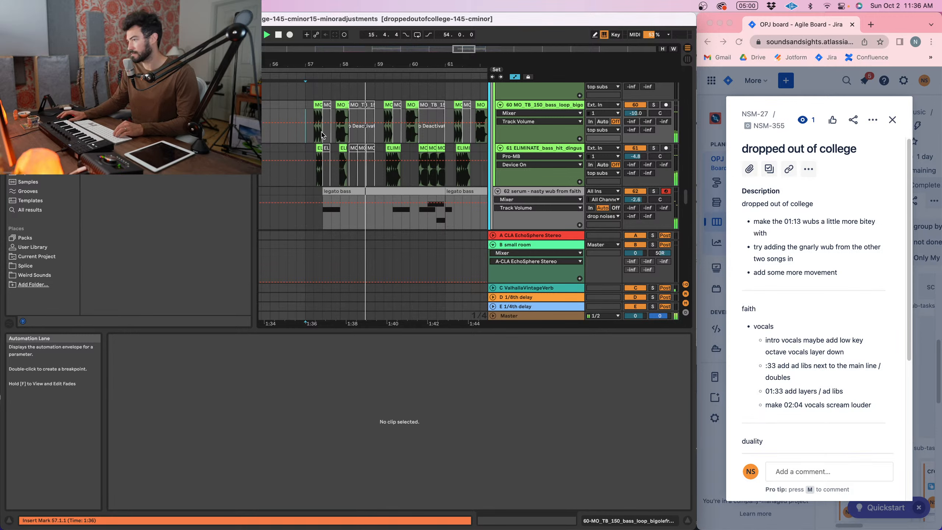
click(372, 130)
drag(387, 63, 382, 62)
click(370, 89)
key(space)
key(space)
- Try deactivating the nasty wub's legato bass clip from 59.1.1 to 59.3.1, and undo the change
drag(359, 211, 377, 210)
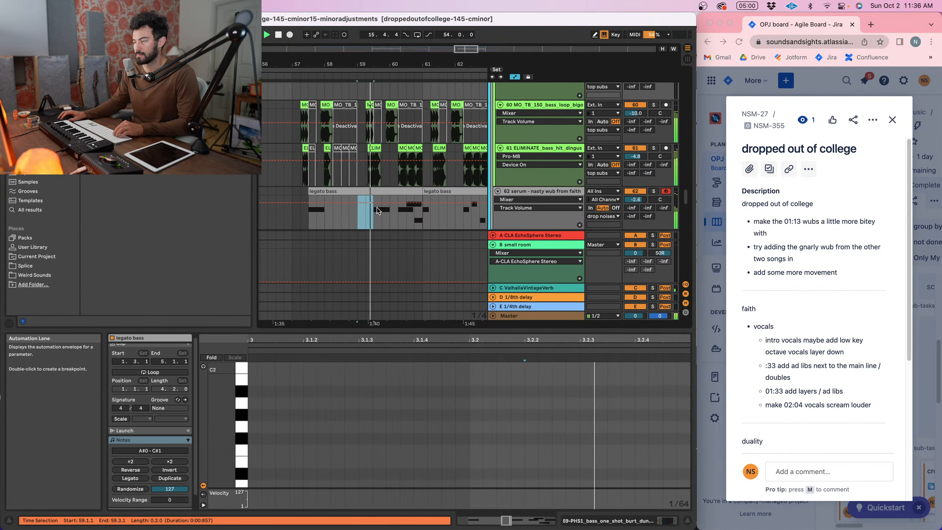
key(0)
drag(387, 69, 312, 84)
click(332, 90)
key(super+z)
- Try deactivating the ELIMINATE bass hit clip at 57.2.2, reactivate it, and replay the drop from bar 57
click(304, 145)
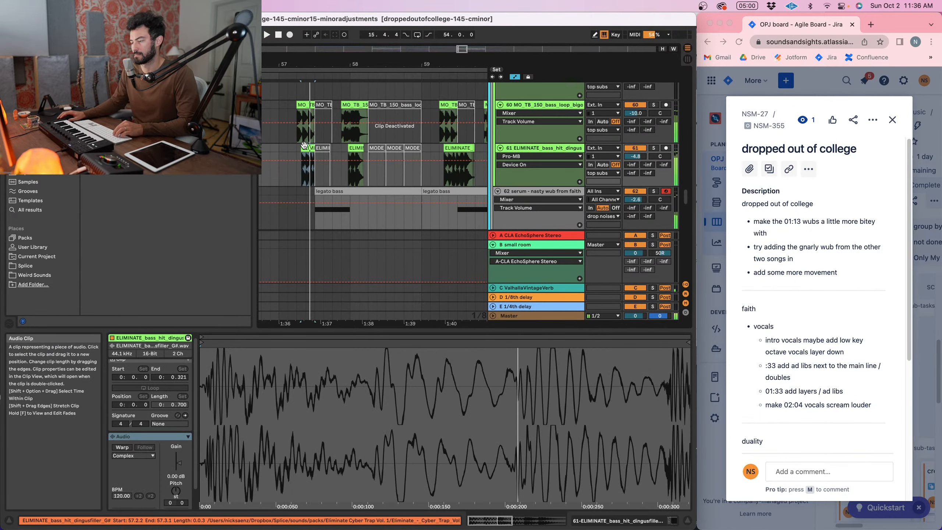
key(space)
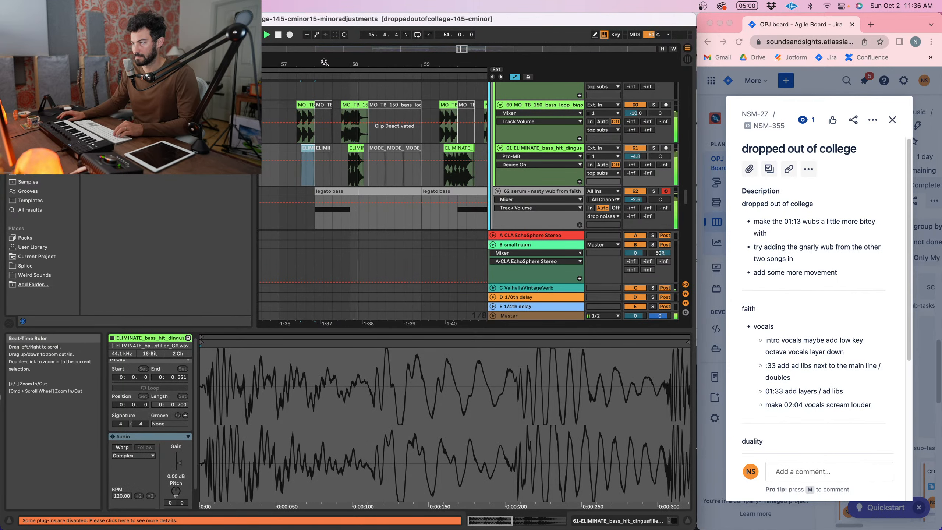
click(280, 91)
key(space)
key(space)
key(space)
key(space)
drag(328, 61, 328, 60)
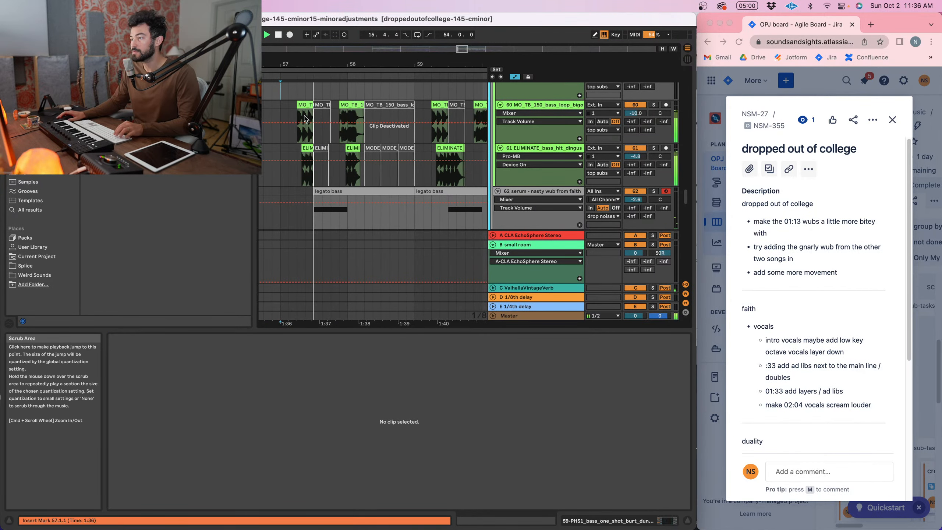
- Try moving the first ELIMINATE bass hit to 57.1.1 and extending it to 57.2.3, undo both changes, and replay the drop
click(295, 153)
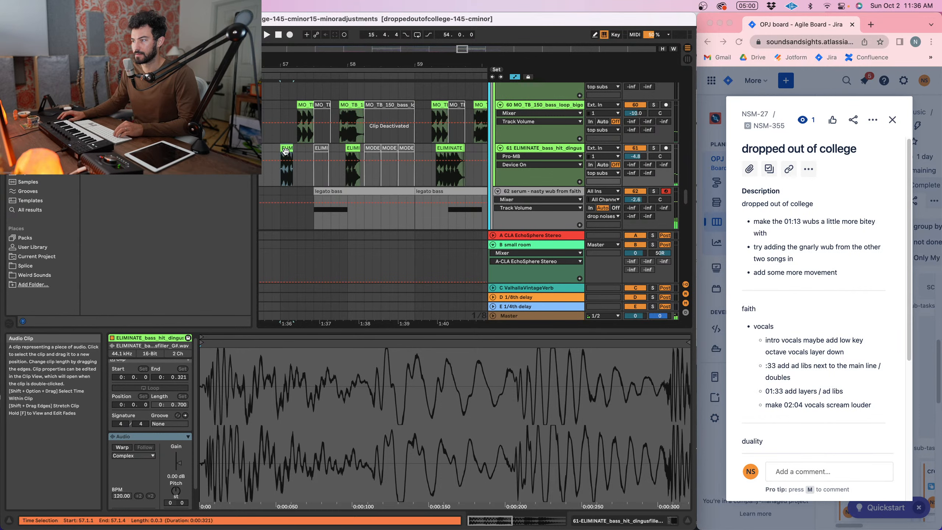
drag(291, 147, 297, 149)
key(space)
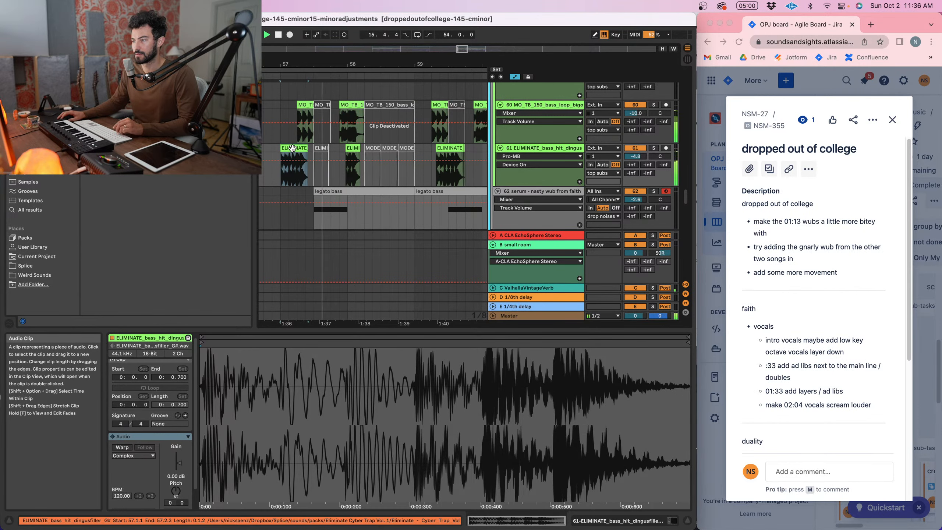
key(super+z)
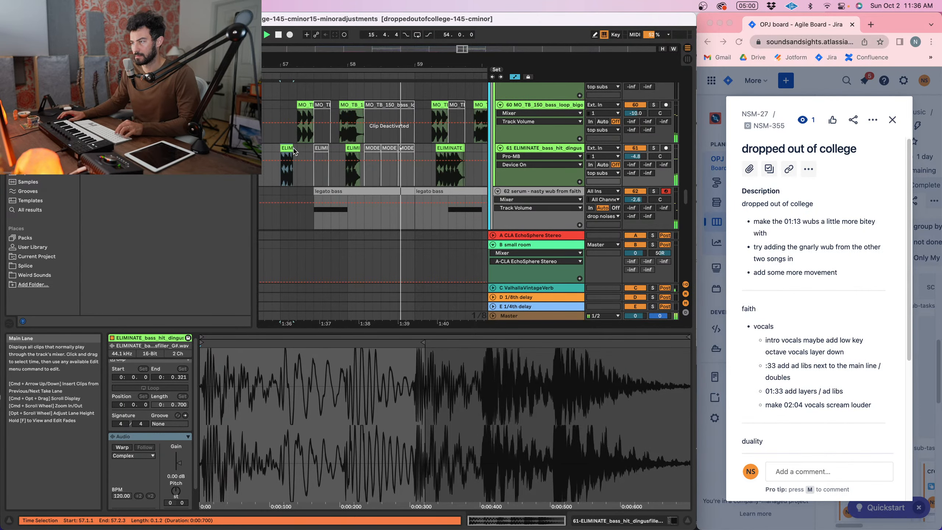
key(super+z)
key(space)
key(space)
- Raise the note at 3.3.1 in the nasty wub's legato bass clip at bar 59 to C#1
scroll(303, 113, down, 5)
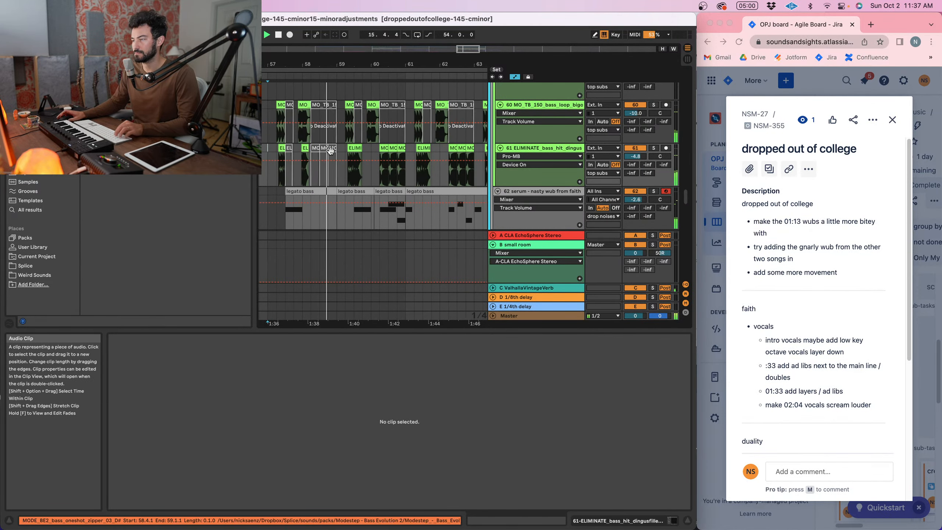
drag(344, 67, 347, 86)
scroll(348, 178, down, 2)
click(365, 173)
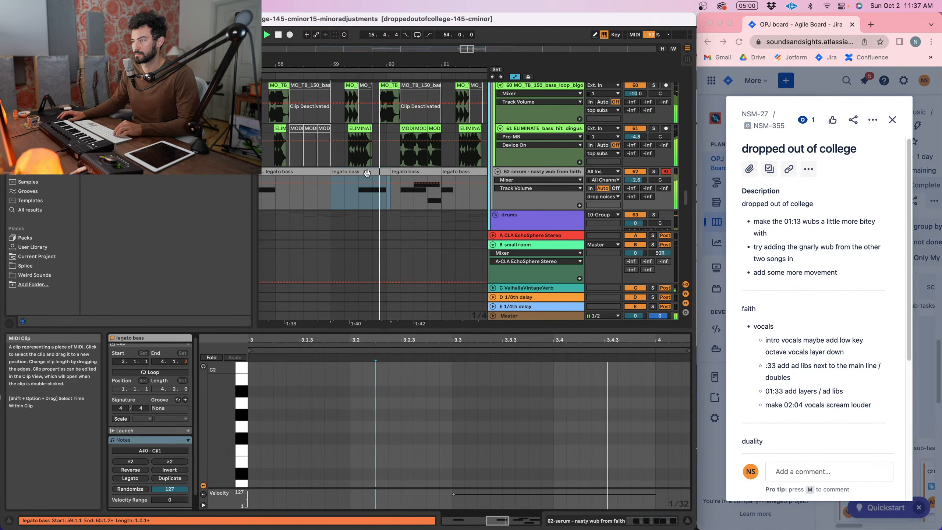
click(489, 453)
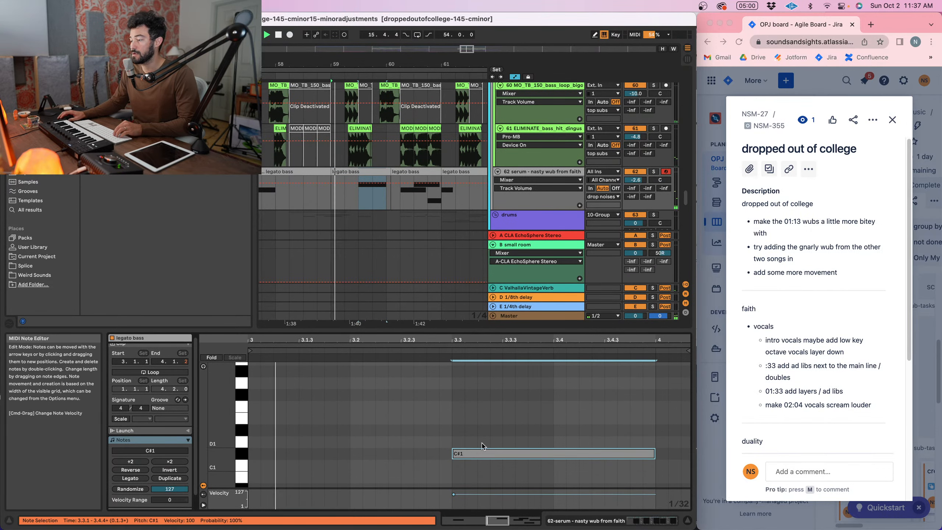
click(367, 172)
- Play the drop from bar 61, and replay it from bar 57 to check the raised wub note
drag(373, 64, 373, 51)
scroll(376, 132, right, 2)
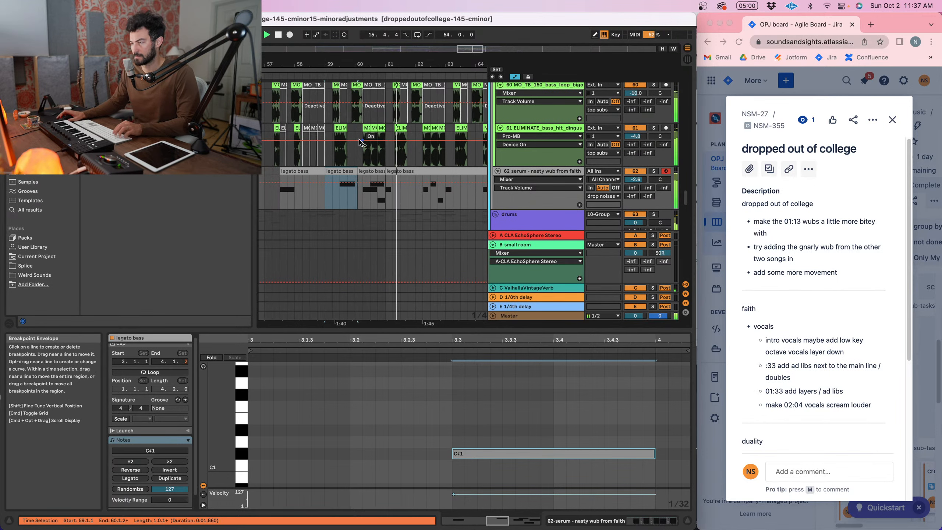
click(376, 116)
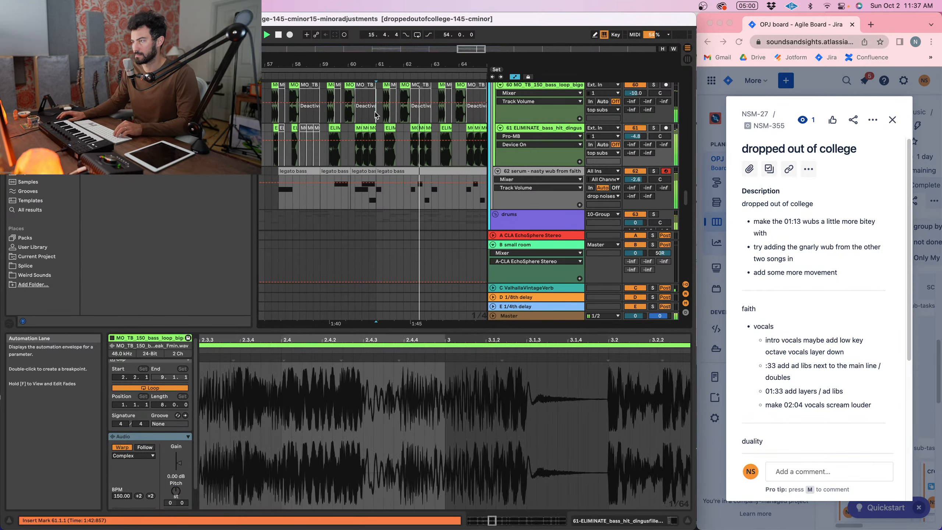
drag(376, 64, 381, 50)
click(311, 116)
drag(327, 64, 327, 55)
click(309, 115)
key(space)
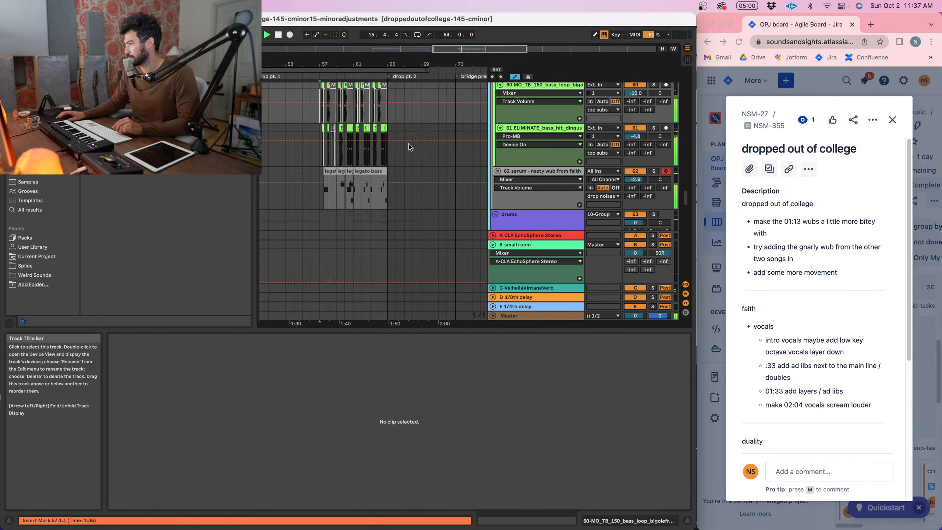
- Review the bar 59 wub note, and deactivate the nasty wub's legato bass clip running from bar 60 to 61.1.1
drag(332, 64, 332, 71)
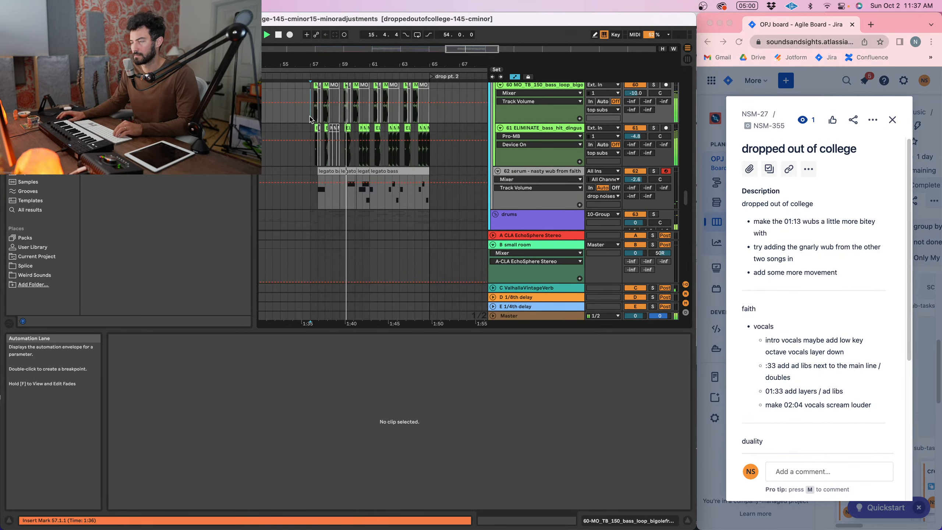
scroll(311, 118, up, 1)
click(347, 174)
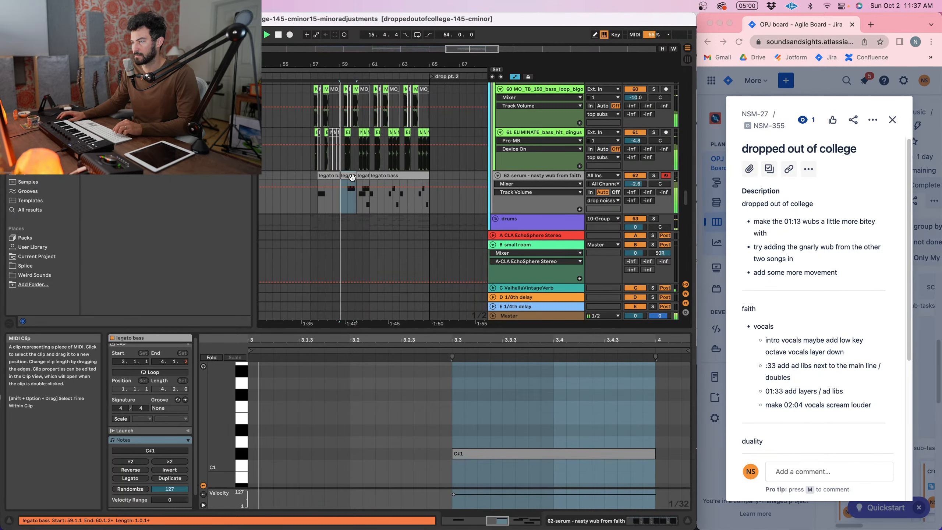
click(464, 427)
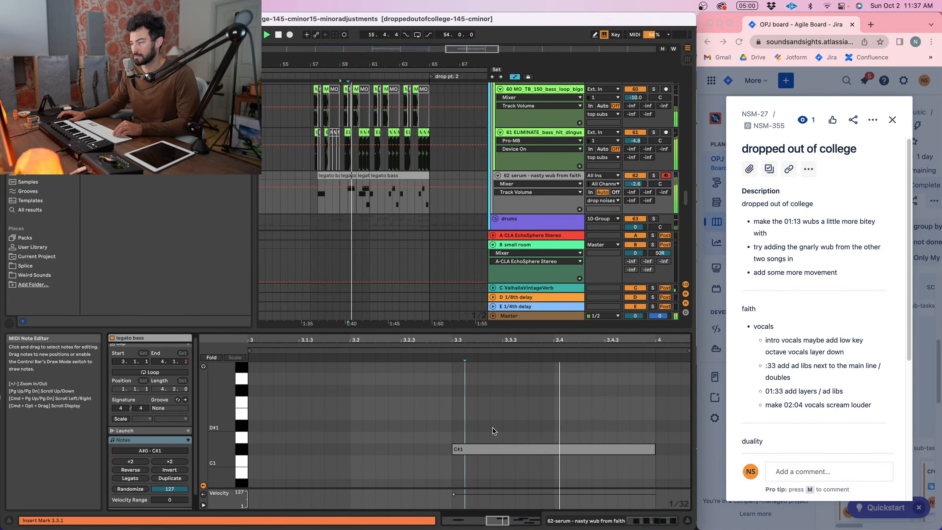
scroll(463, 430, down, 1)
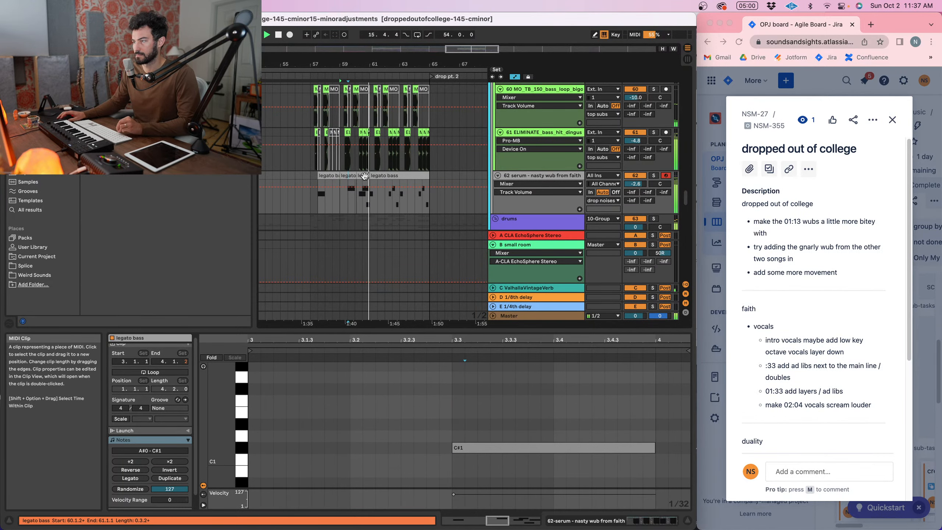
click(363, 175)
click(376, 176)
key(space)
key(space)
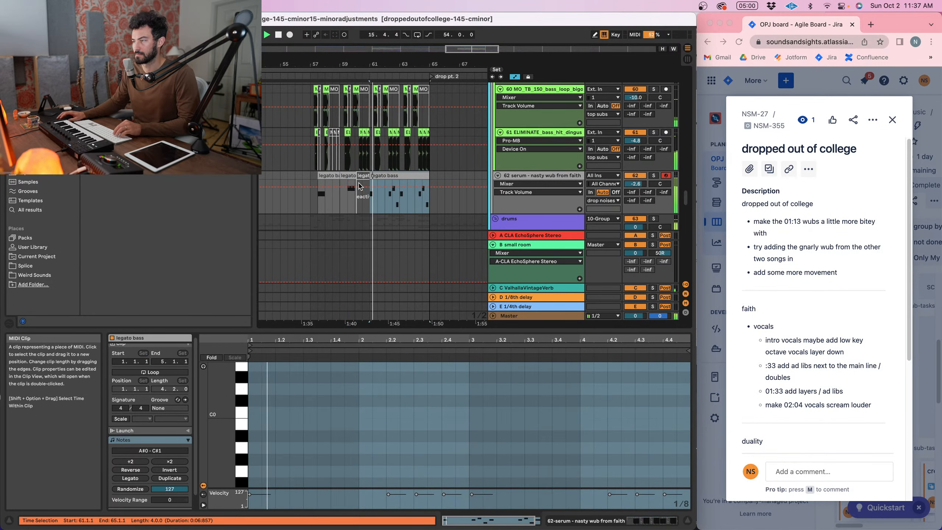
- Try duplicating the nasty wub pattern from bars 57–61 onto bars 61–65, undo it, and replay from bar 57
drag(311, 181, 365, 179)
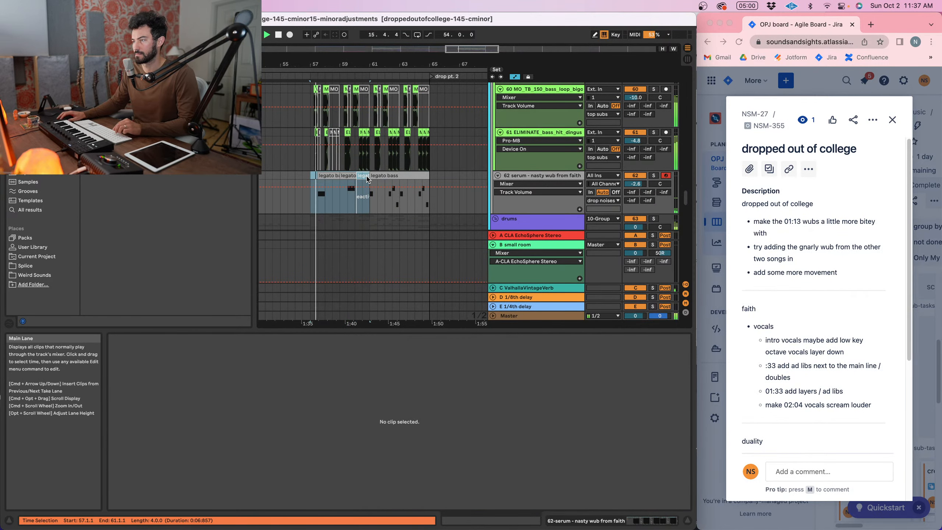
key(super+d)
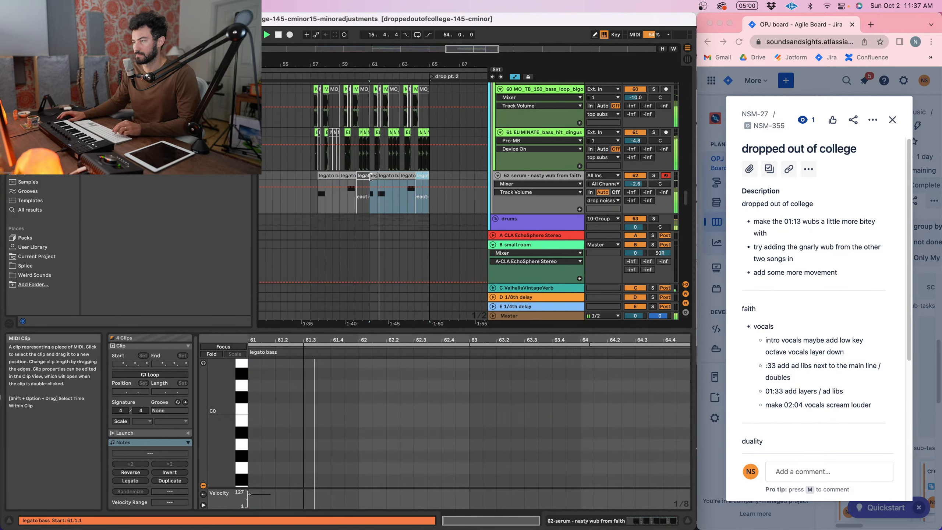
key(super+z)
click(312, 180)
key(space)
key(space)
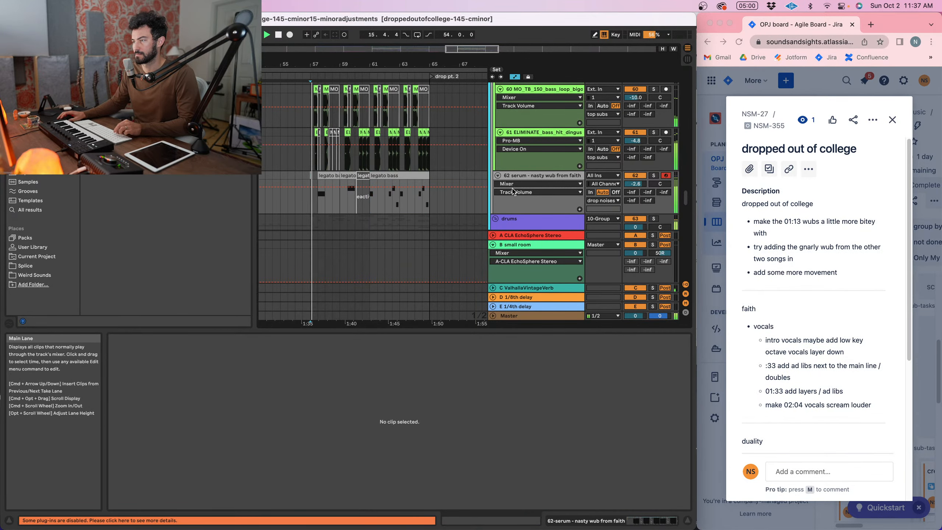
- Show the nasty wub track's device chain, and play the drop again from bar 57
double_click(543, 176)
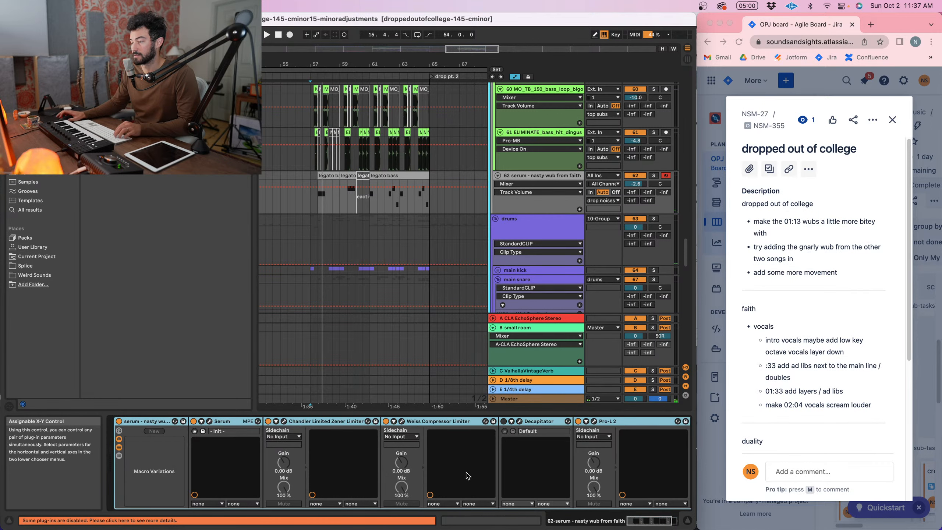
click(309, 179)
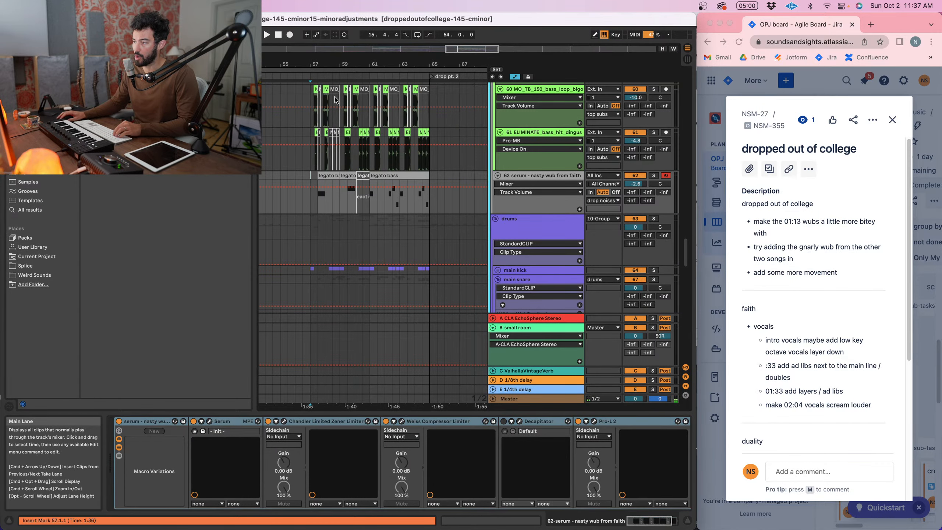
mouse_move(333, 64)
mouse_down()
mouse_move(333, 55)
mouse_move(441, 56)
mouse_move(387, 56)
mouse_move(422, 72)
mouse_move(388, 72)
mouse_up()
click(297, 116)
key(space)
click(374, 116)
key(space)
click(399, 117)
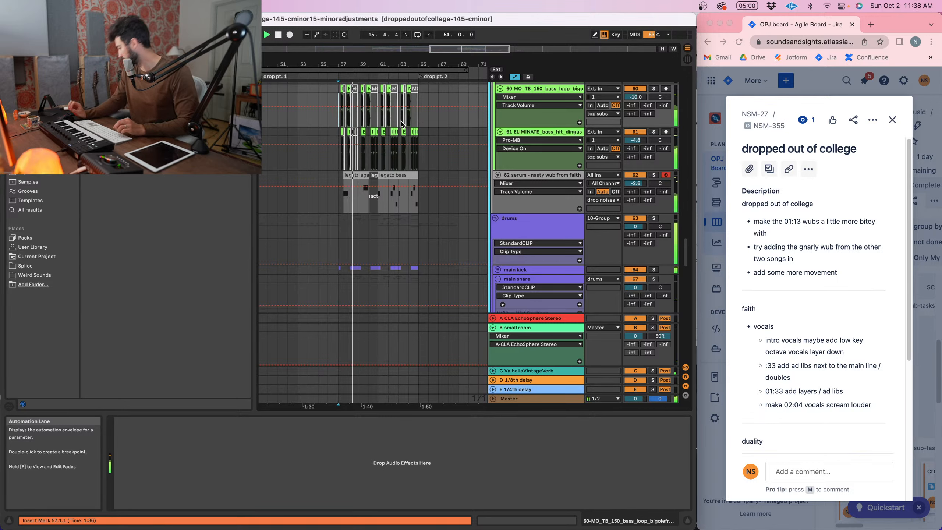
- Try LFO 1 rates of 1/8, bar and 1/2 in the nasty wub's Serum while playing the drop
click(520, 175)
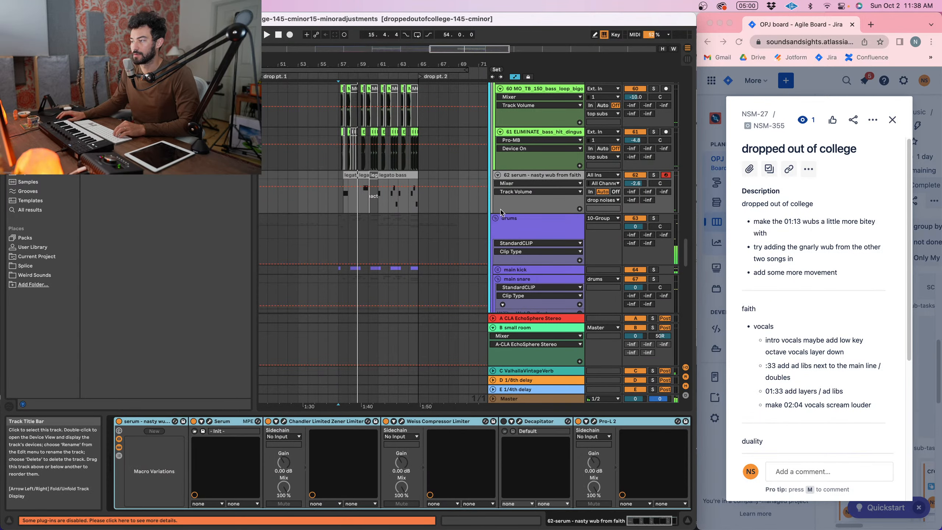
click(210, 422)
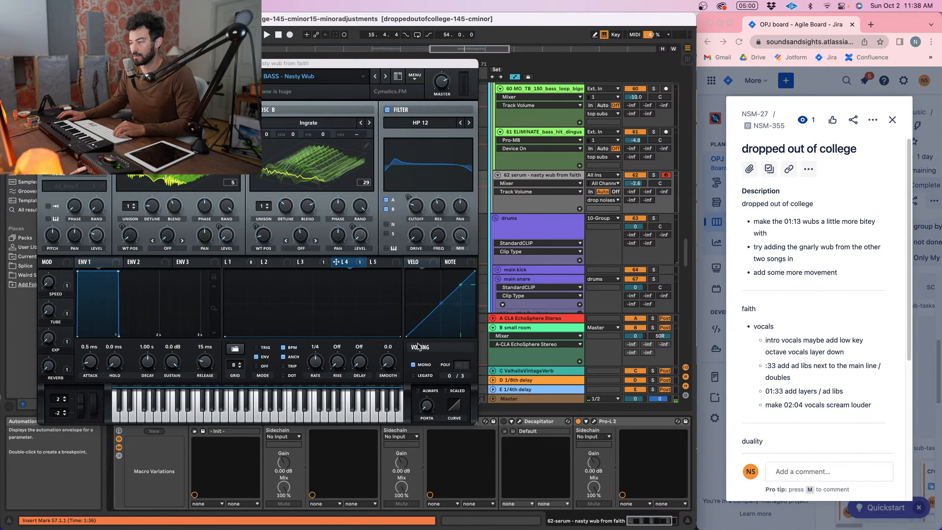
click(236, 262)
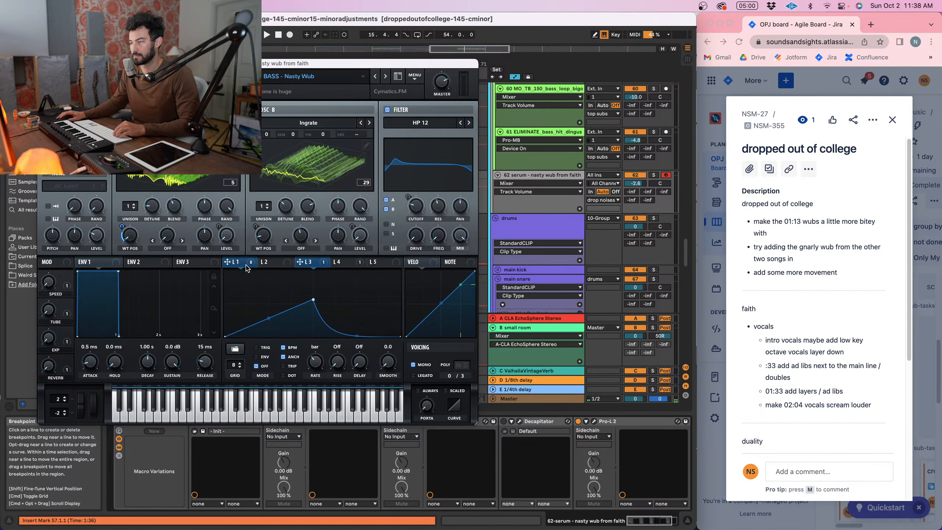
drag(309, 362, 311, 350)
key(space)
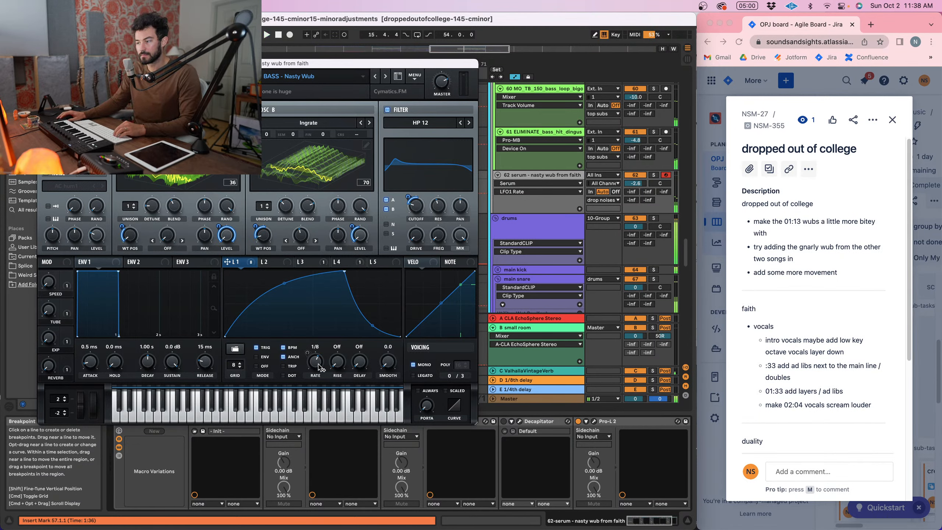
mouse_move(320, 363)
mouse_down()
mouse_move(322, 379)
mouse_move(321, 369)
mouse_up()
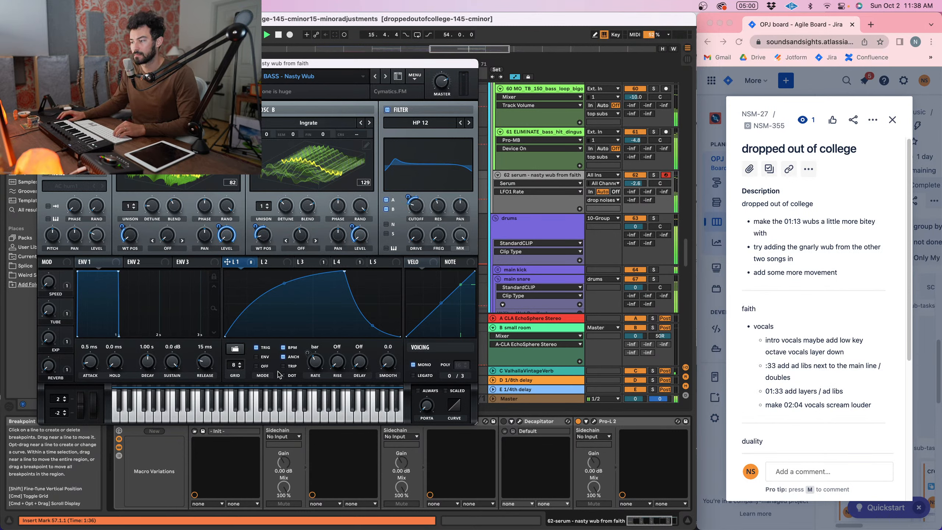
drag(310, 364, 311, 359)
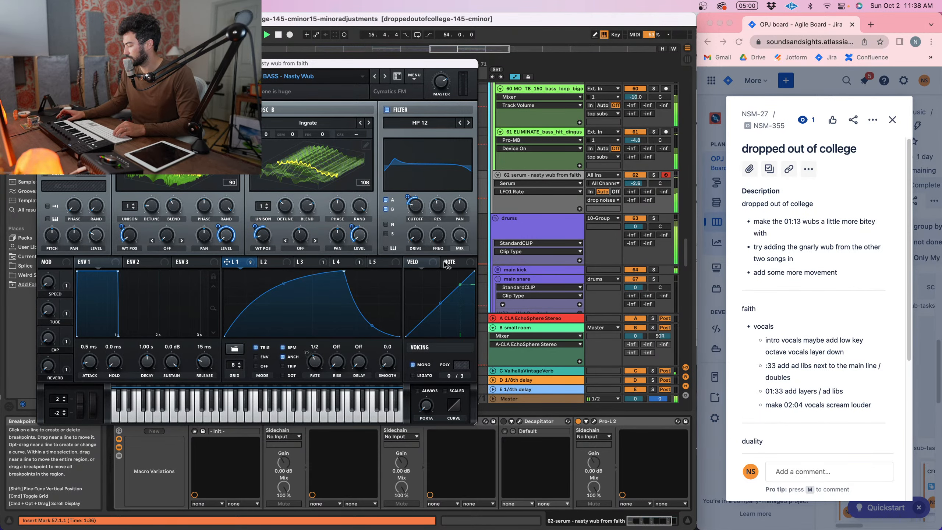
key(space)
click(42, 63)
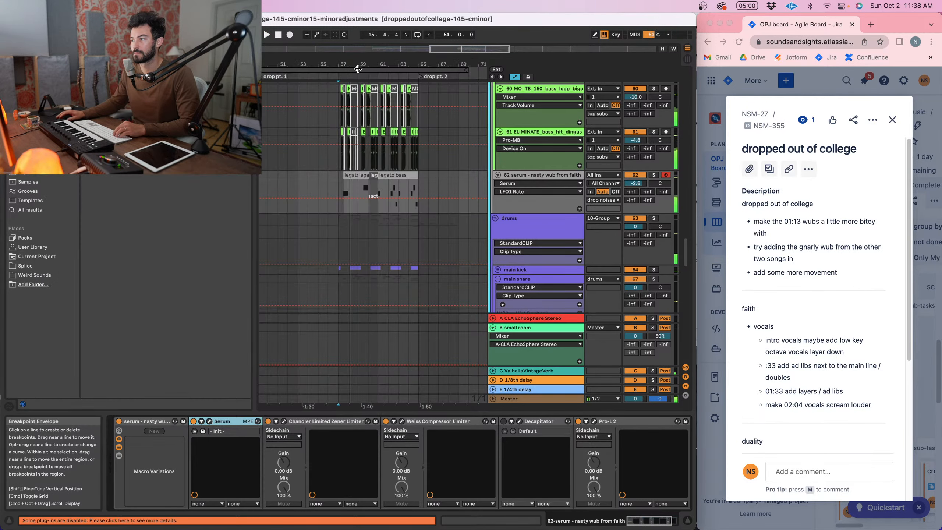
- Set the LFO 1 rate in the nasty wub's Serum to bar during playback, and close the plugin window
click(209, 421)
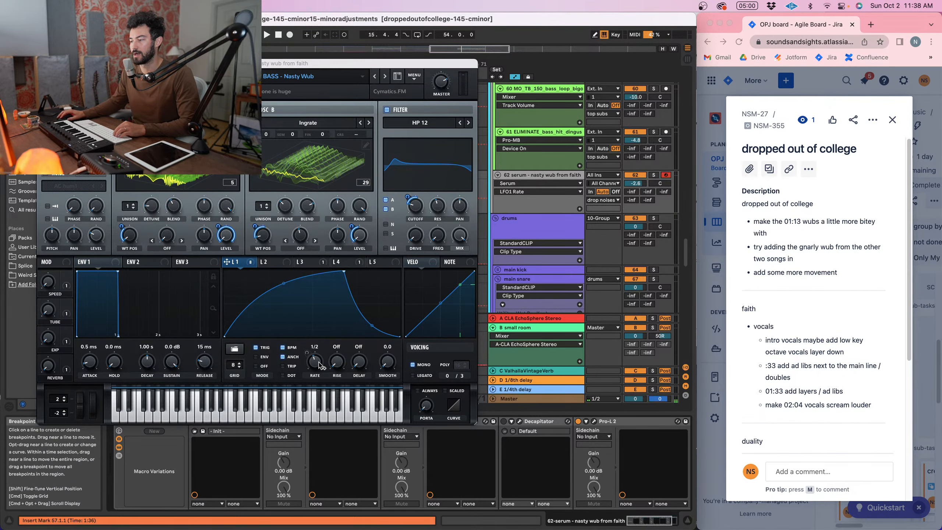
key(space)
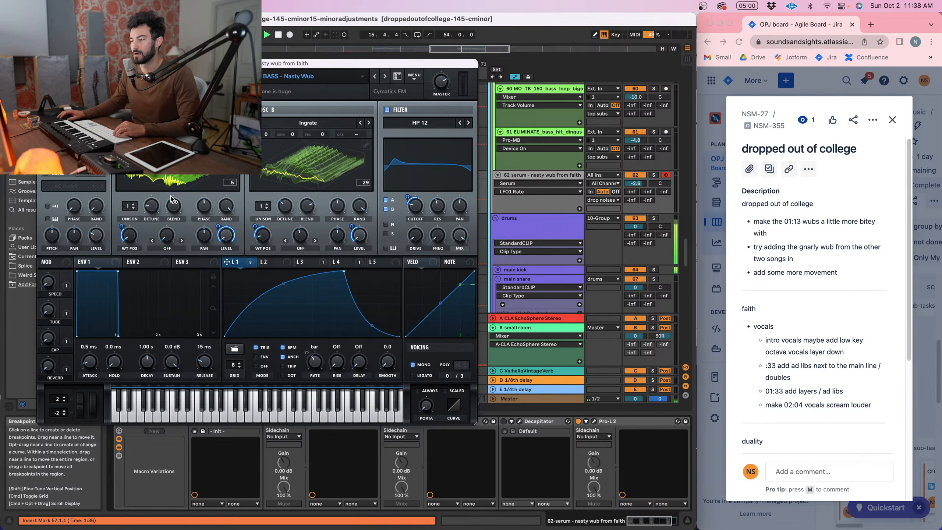
click(42, 63)
- Listen through the drop from bar 57 with the changed LFO rate, and select the legato bass clip at bar 61
drag(354, 65, 370, 90)
click(344, 111)
scroll(370, 90, right, 1)
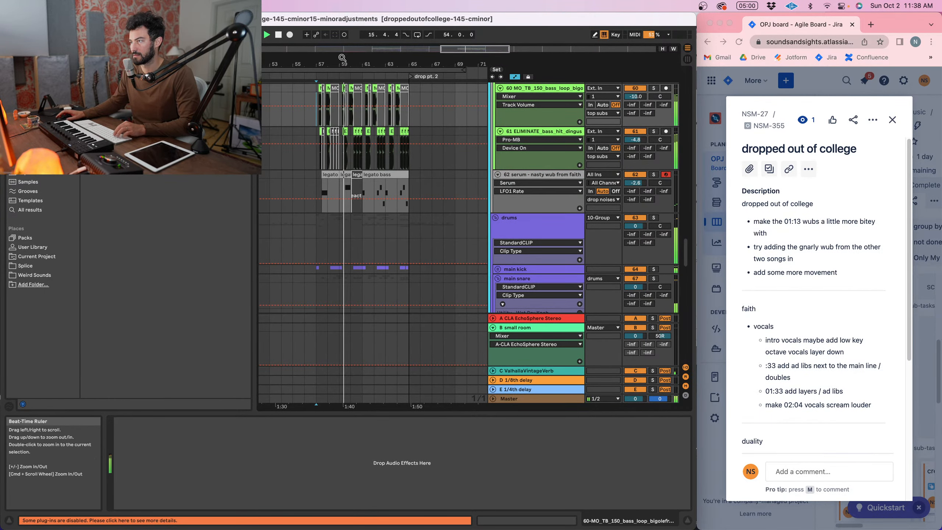
scroll(318, 96, right, 1)
scroll(316, 96, up, 1)
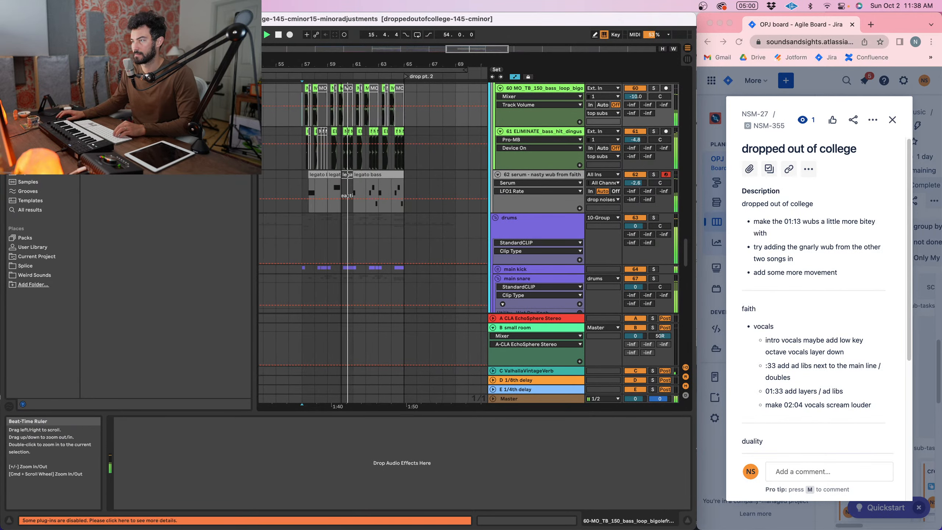
scroll(309, 96, down, 1)
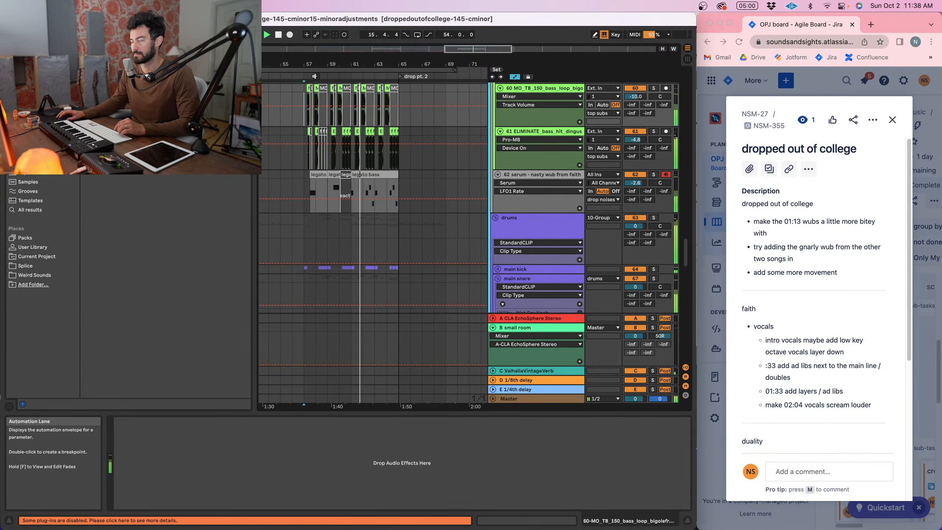
drag(322, 65, 322, 80)
click(365, 174)
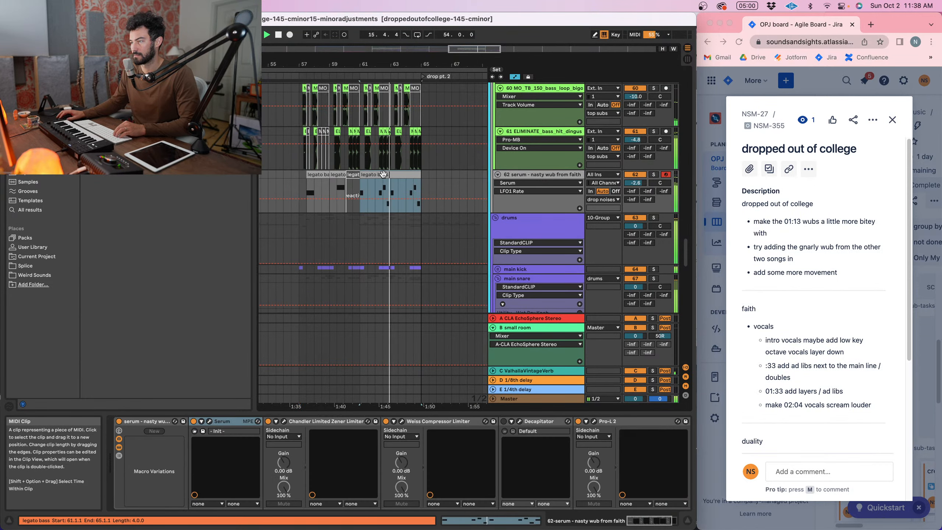
- Play the song from about bar 17, and play it again from bar 33 before the drop
drag(378, 65, 358, 41)
key(space)
click(332, 93)
click(290, 98)
key(space)
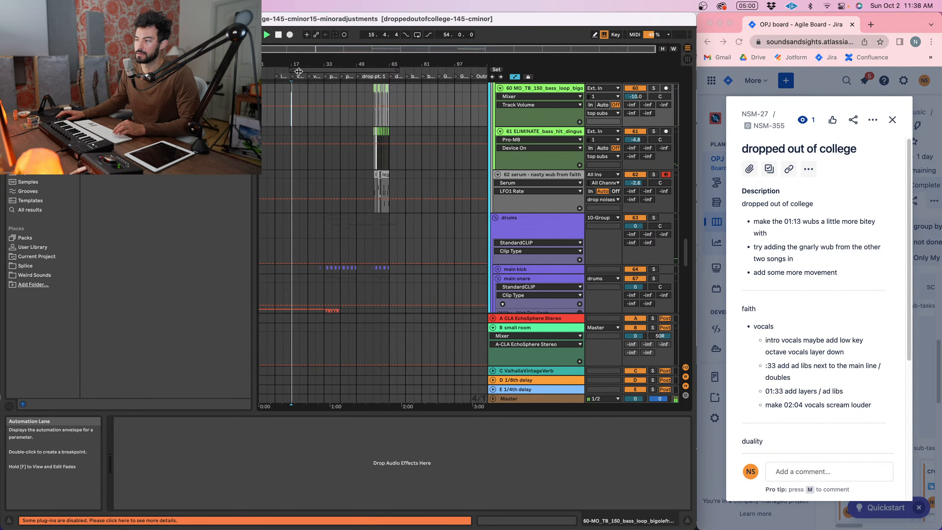
drag(291, 64, 289, 73)
click(310, 97)
key(space)
key(space)
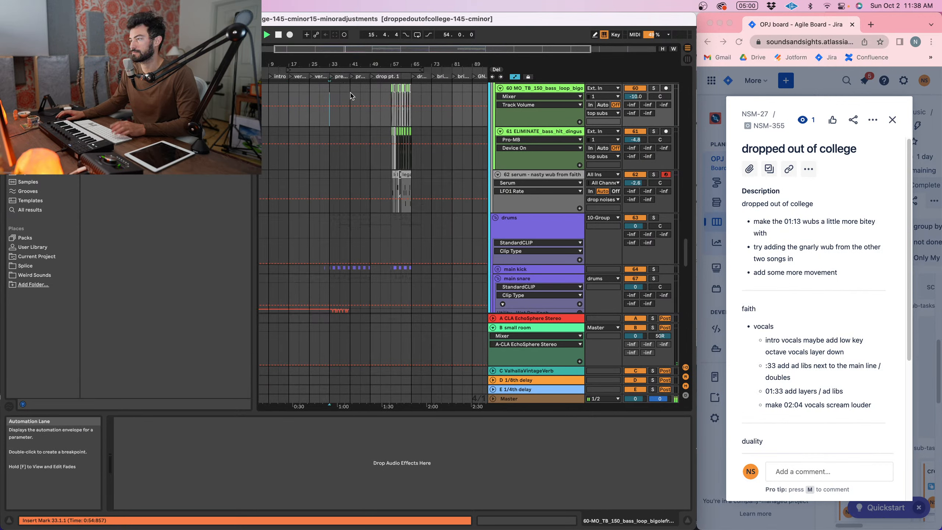
- Play short passages of the song from bar 33 and from bar 49, ahead of the drop
drag(366, 60, 331, 69)
key(space)
scroll(352, 98, right, 1)
click(319, 98)
key(space)
key(space)
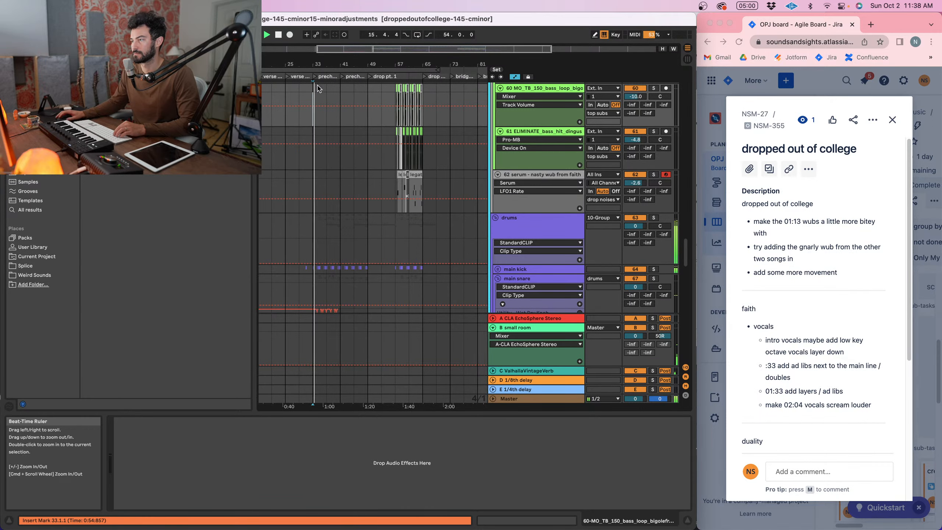
scroll(345, 90, right, 1)
click(358, 100)
key(space)
key(space)
scroll(358, 103, right, 1)
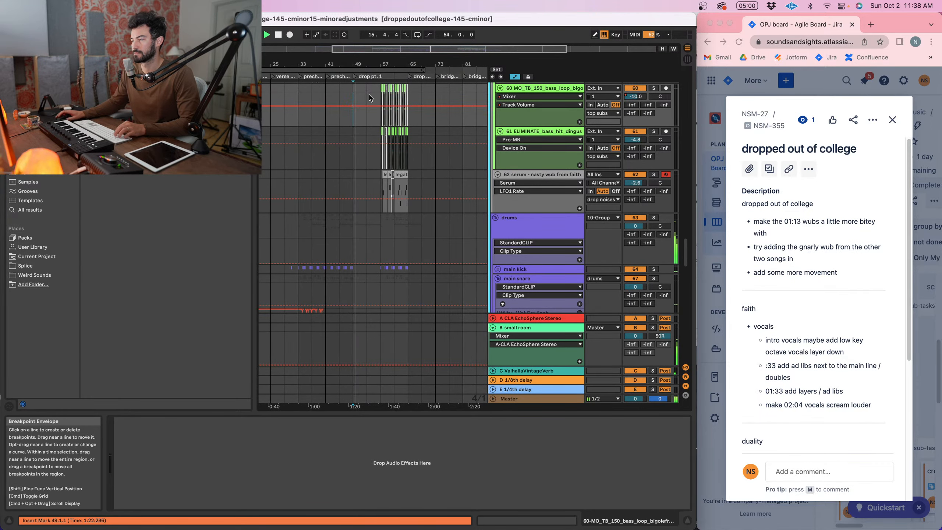
- Play the drop from about bar 57, and place the insert mark back at about bar 17
click(381, 99)
key(space)
key(space)
drag(403, 63, 383, 57)
click(296, 96)
key(space)
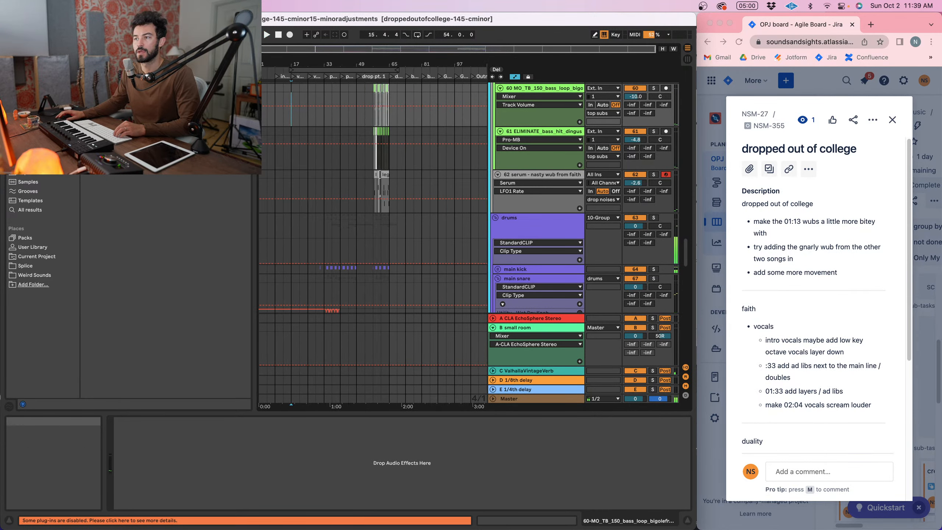
- Save the Live Set under the new name droppedoutofcollege-145-cminor16-crosspollinatingsynths in the same project folder
click(49, 6)
click(70, 114)
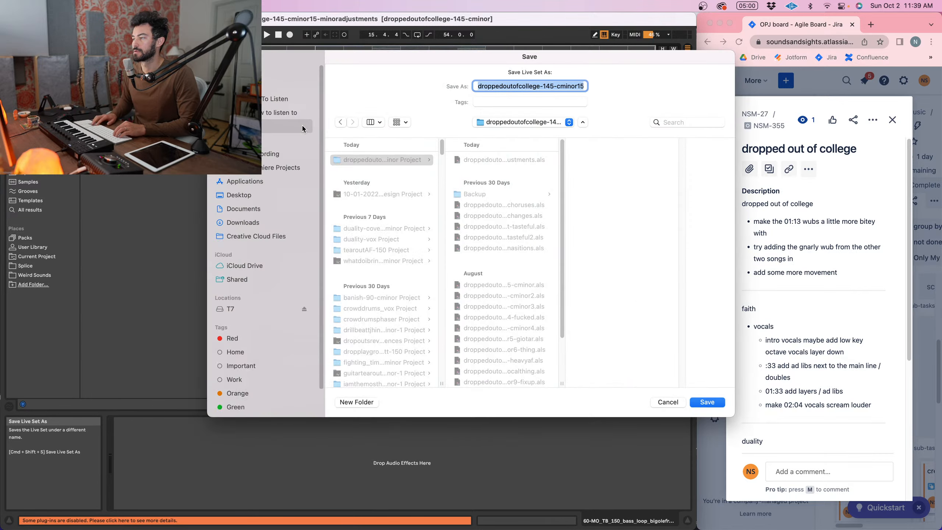
key(Right)
key(alt+shift+Left)
key(BackSpace)
key(BackSpace)
key(BackSpace)
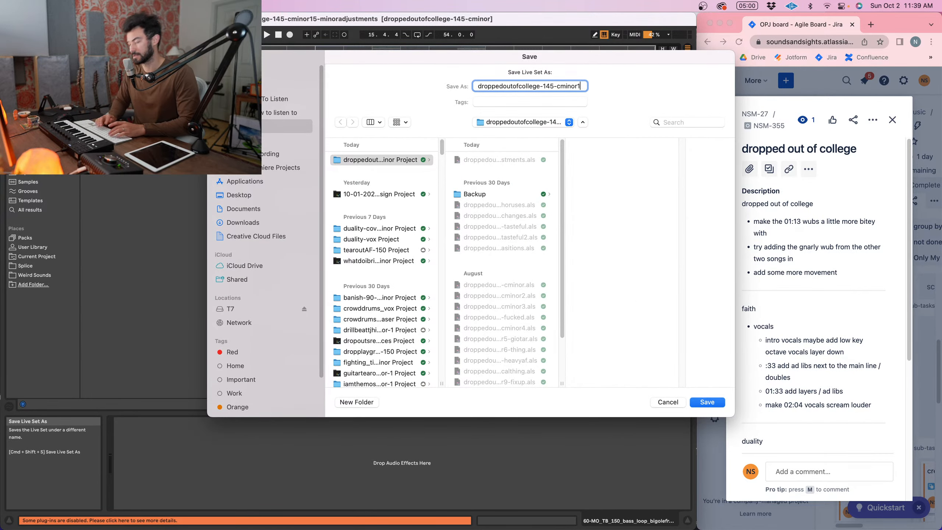
text(6-adding)
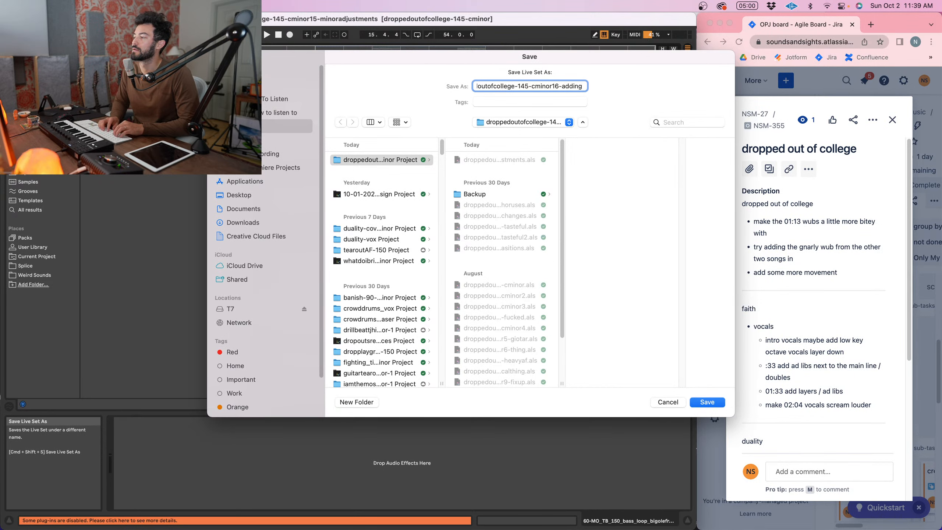
key(alt+BackSpace)
text(crosspol)
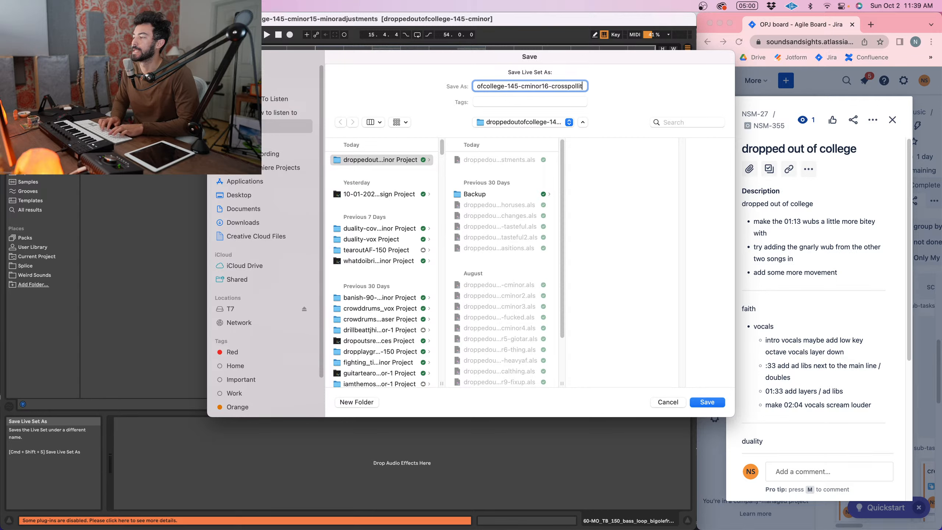
text(linating)
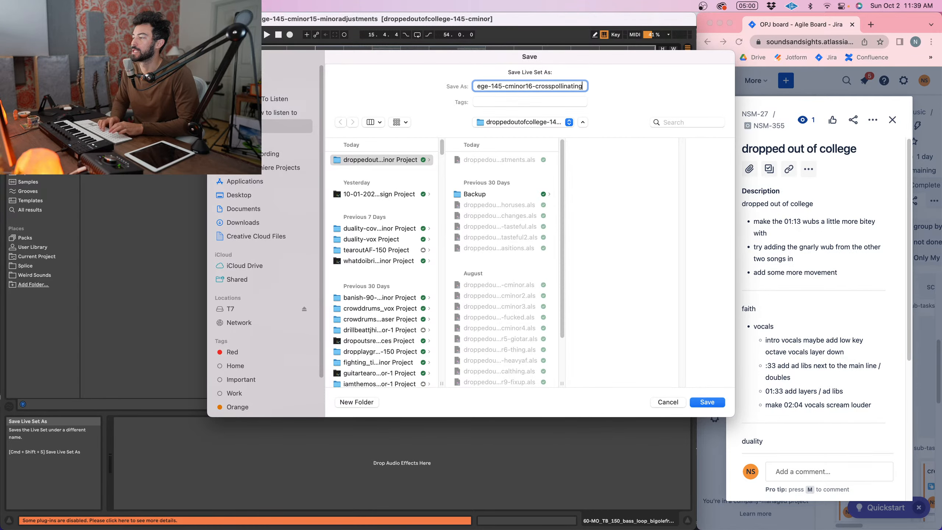
text(synths)
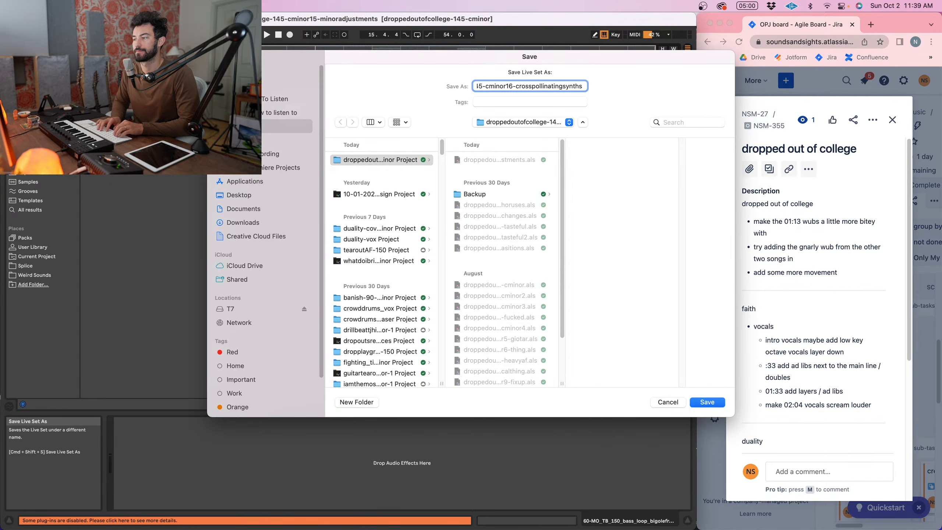
key(Return)
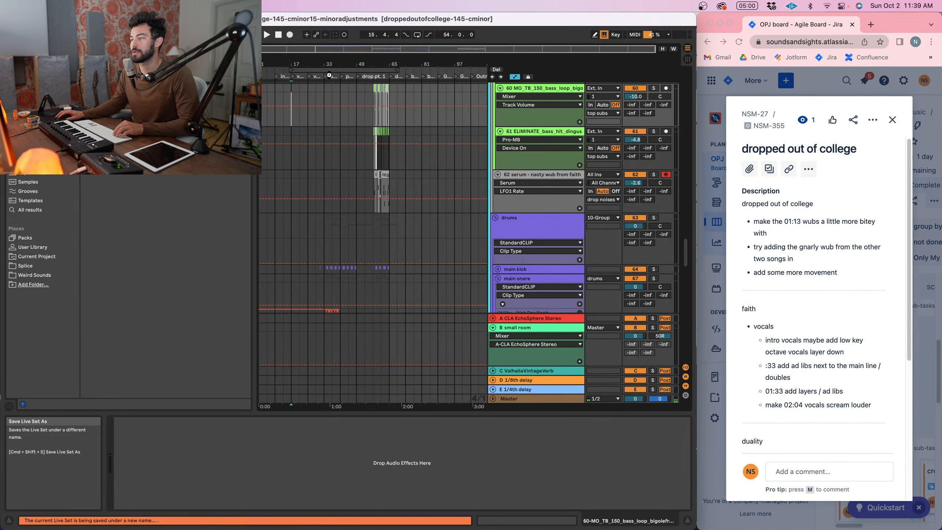
- Export the Master track as an MP3 into the "new era new to listen to" folder under the set's name, and save the set
key(super+shift+r)
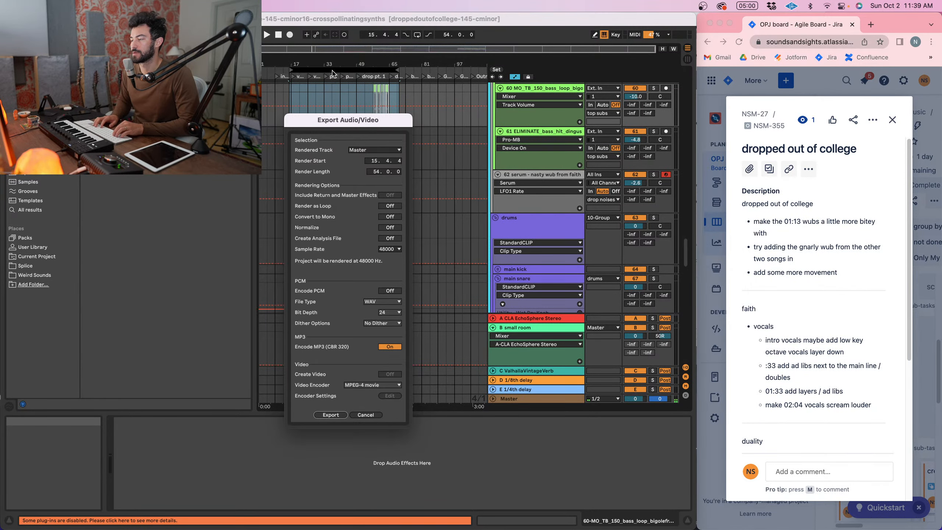
key(Return)
key(Right)
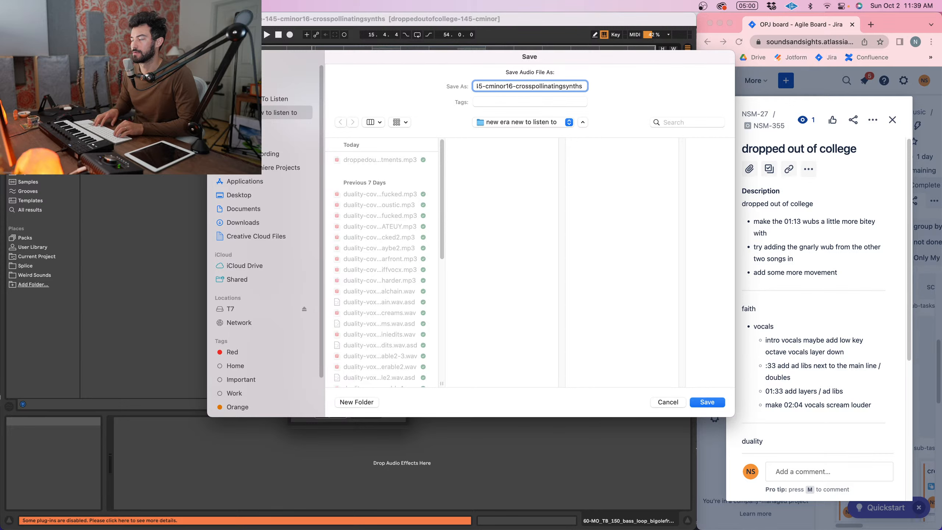
key(Return)
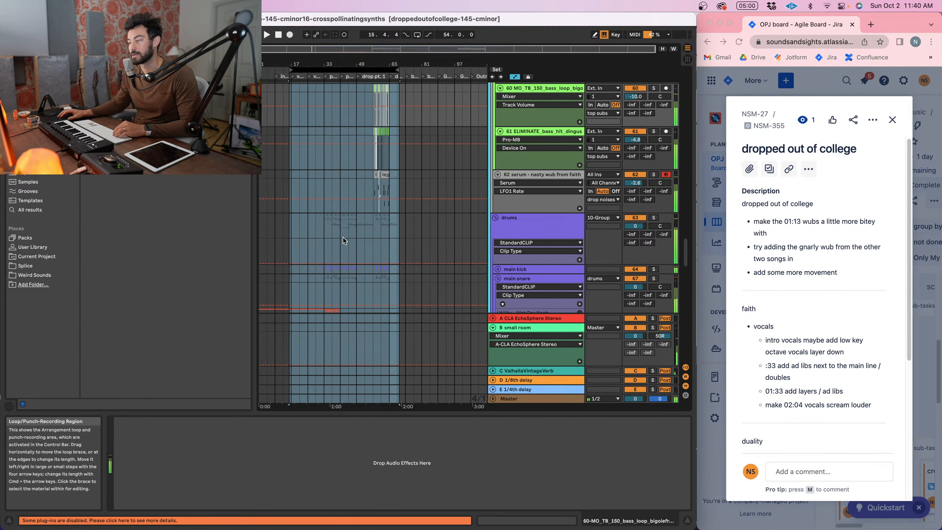
click(308, 88)
key(super+s)
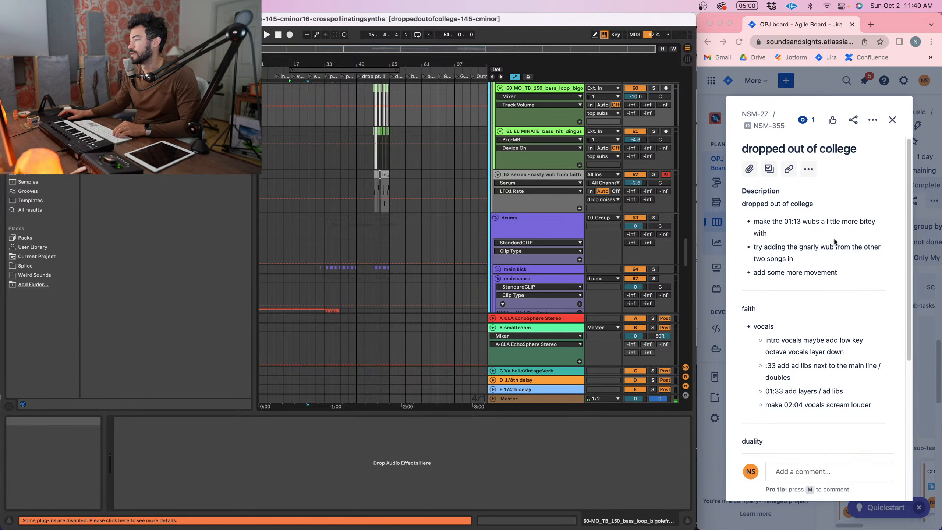
- Review the revision notes for dropped out of college, faith and duality in the Jira issue, and close the issue
scroll(818, 262, down, 1)
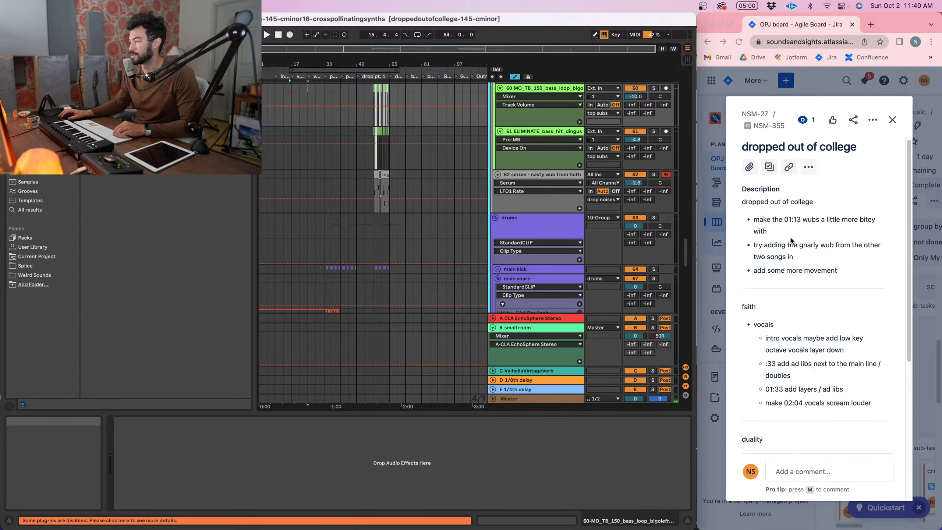
scroll(791, 241, down, 3)
click(838, 229)
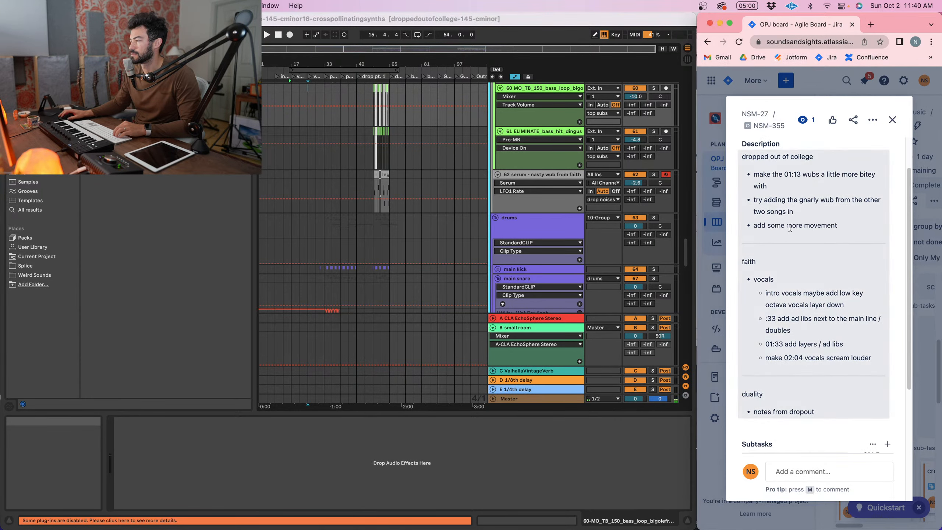
scroll(808, 194, up, 1)
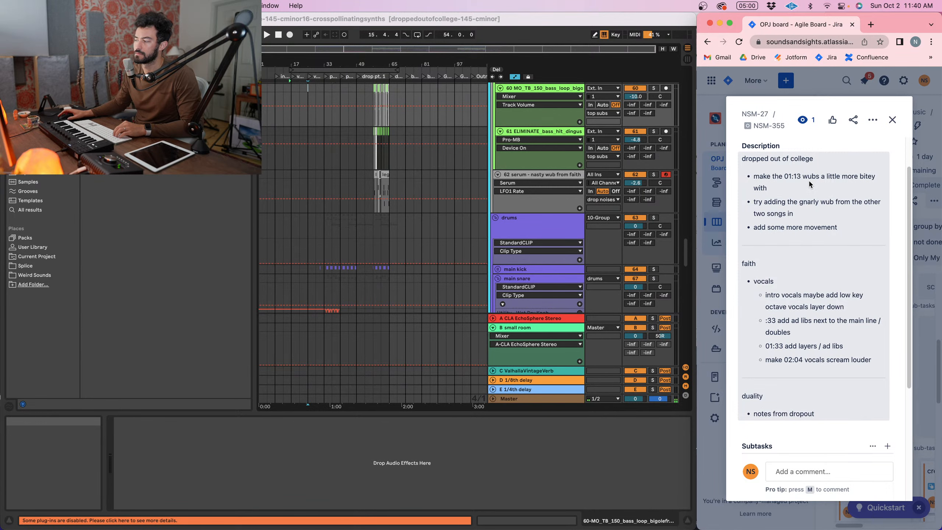
scroll(812, 208, up, 2)
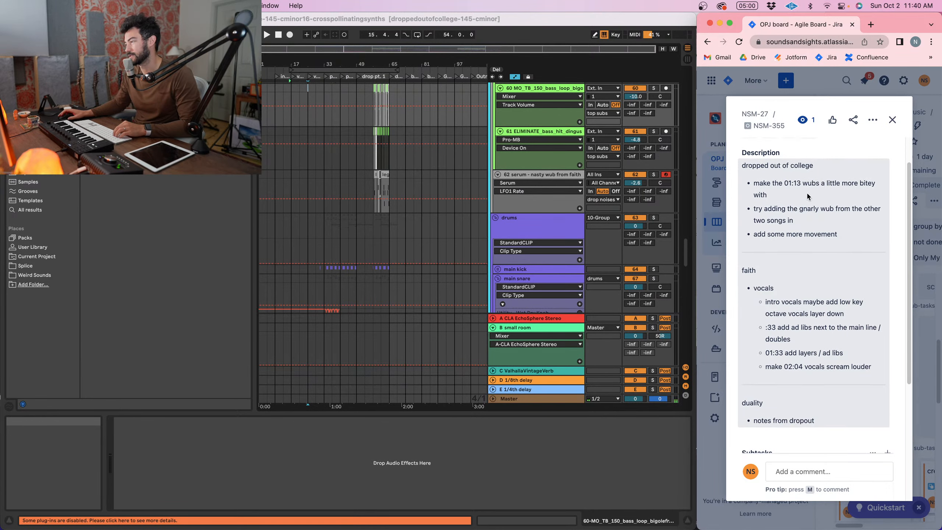
scroll(820, 216, down, 1)
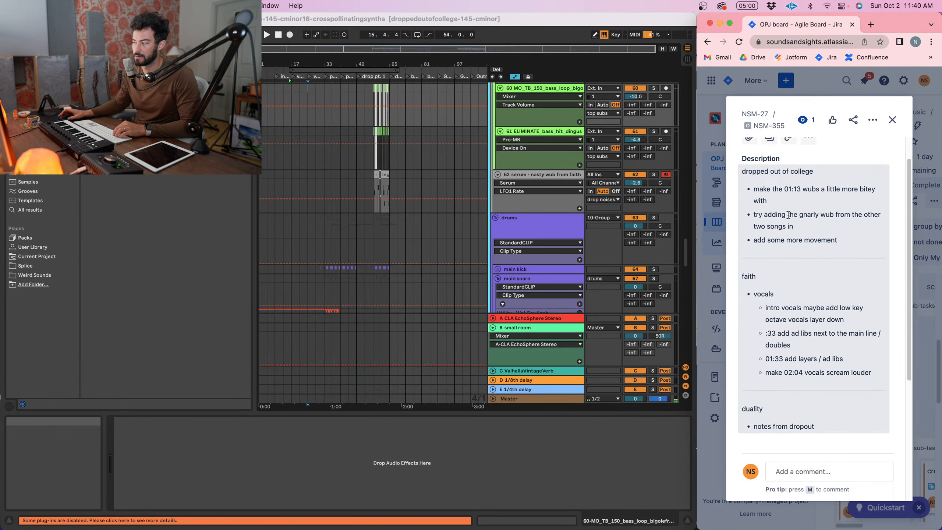
scroll(788, 215, down, 5)
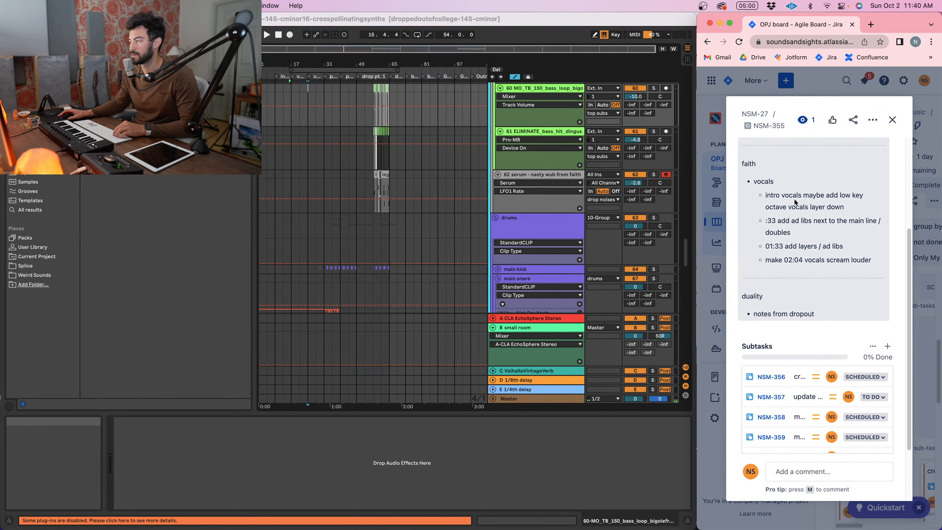
scroll(799, 257, up, 5)
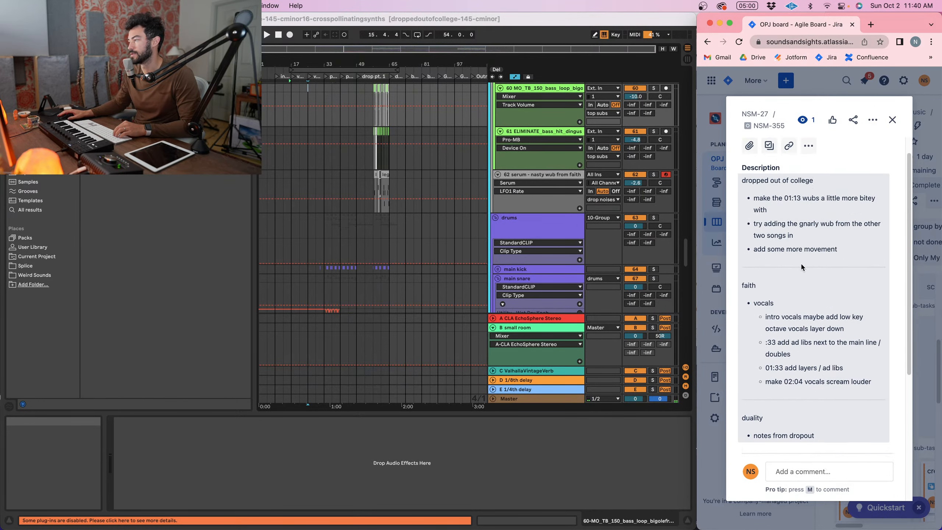
click(892, 120)
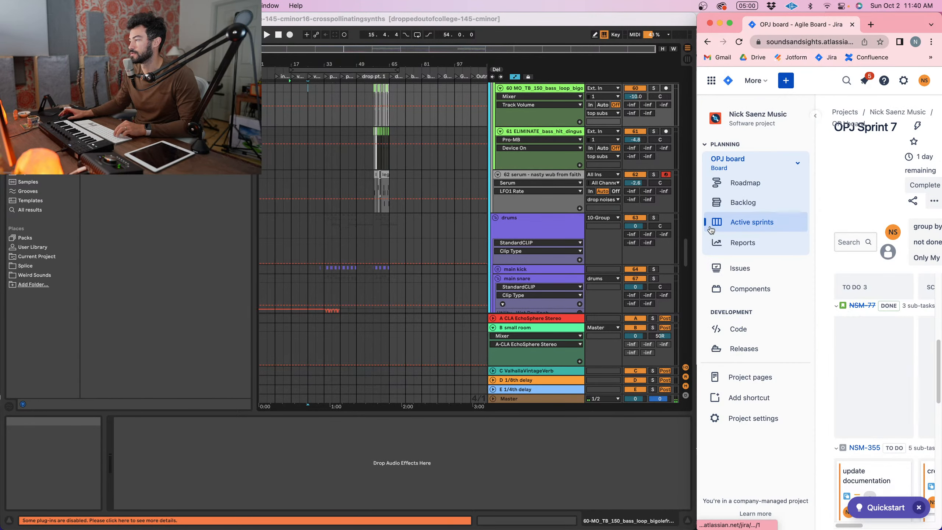
- Widen the Jira window and move the "music progression session 1" sub-task of dropped out of college to Done
drag(697, 225, 234, 244)
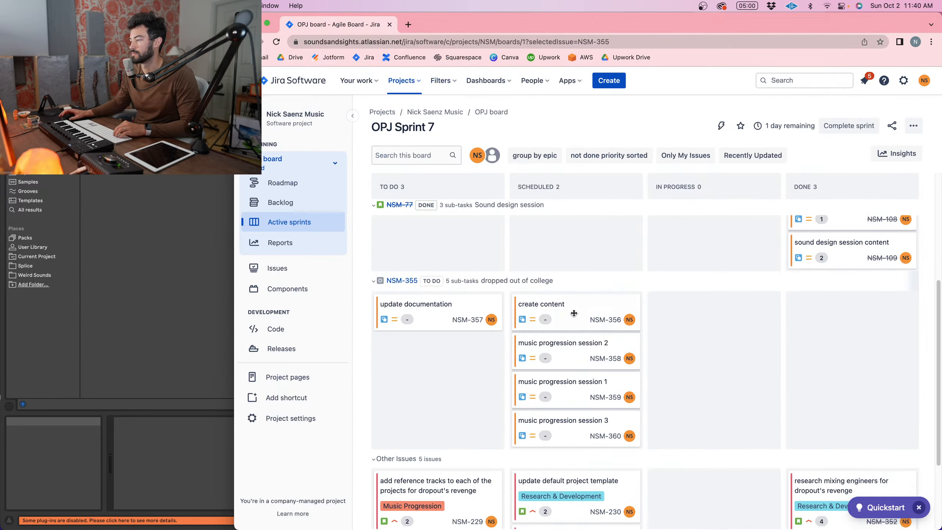
drag(567, 390, 849, 337)
scroll(543, 277, up, 5)
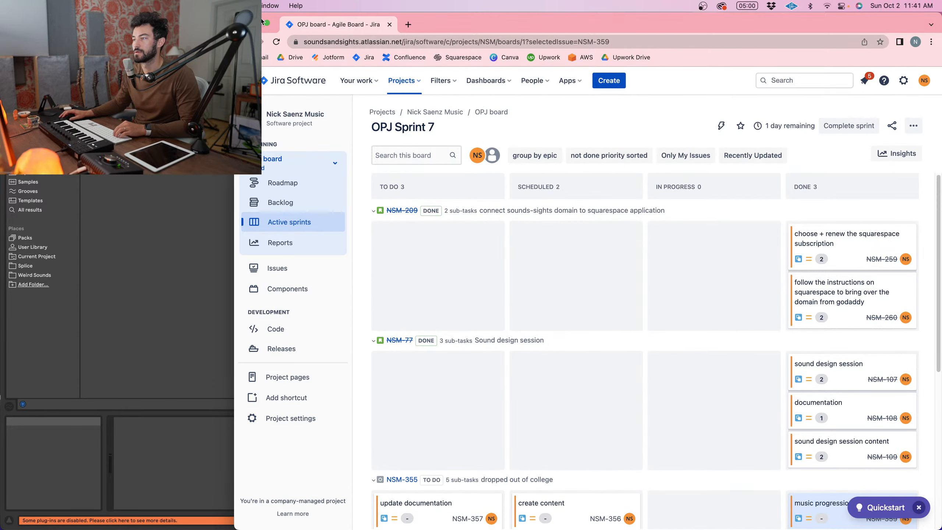
- Return to the song's set in Ableton Live, and switch on to OBS
key(super+Tab)
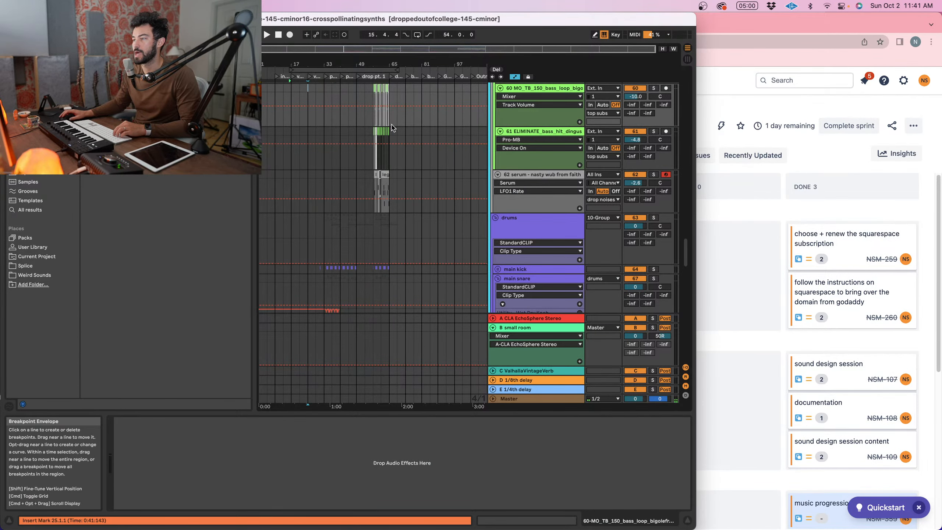
key(super+Tab)
key(super+Tab)
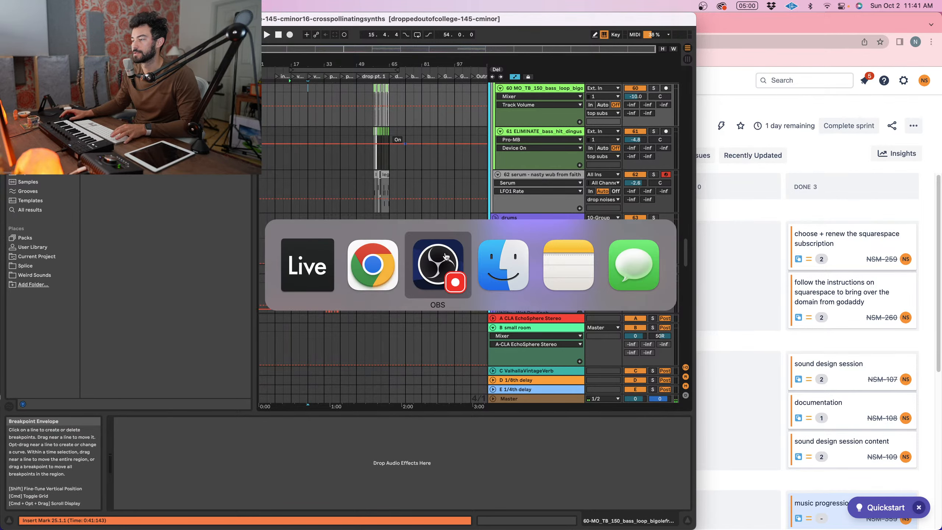